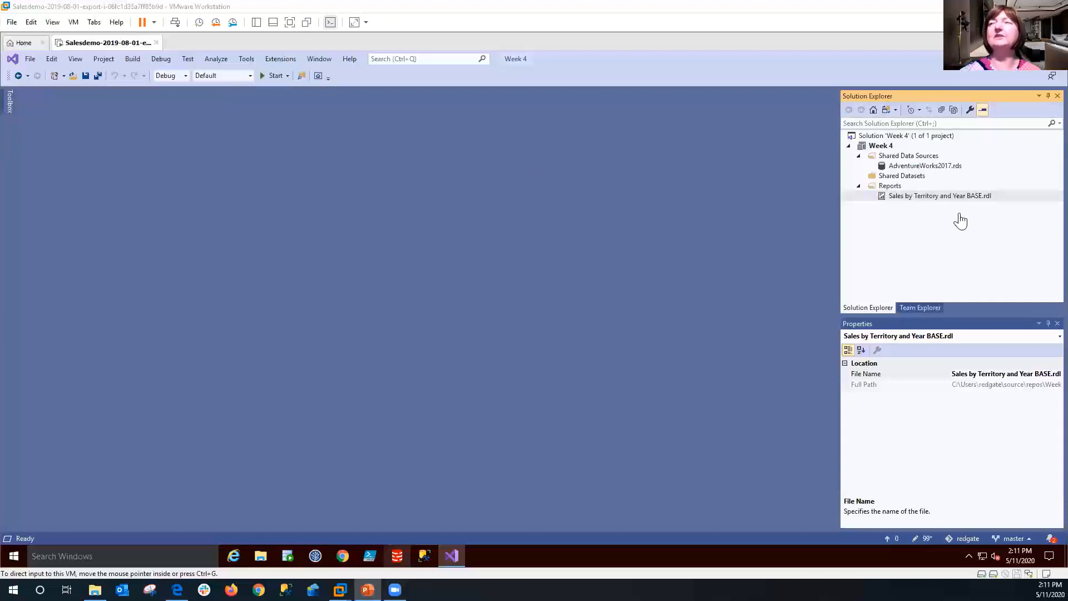
# Duplicate the Sales by Territory and Year BASE.rdl report within the Week 4 project
pyautogui.click(951, 198)
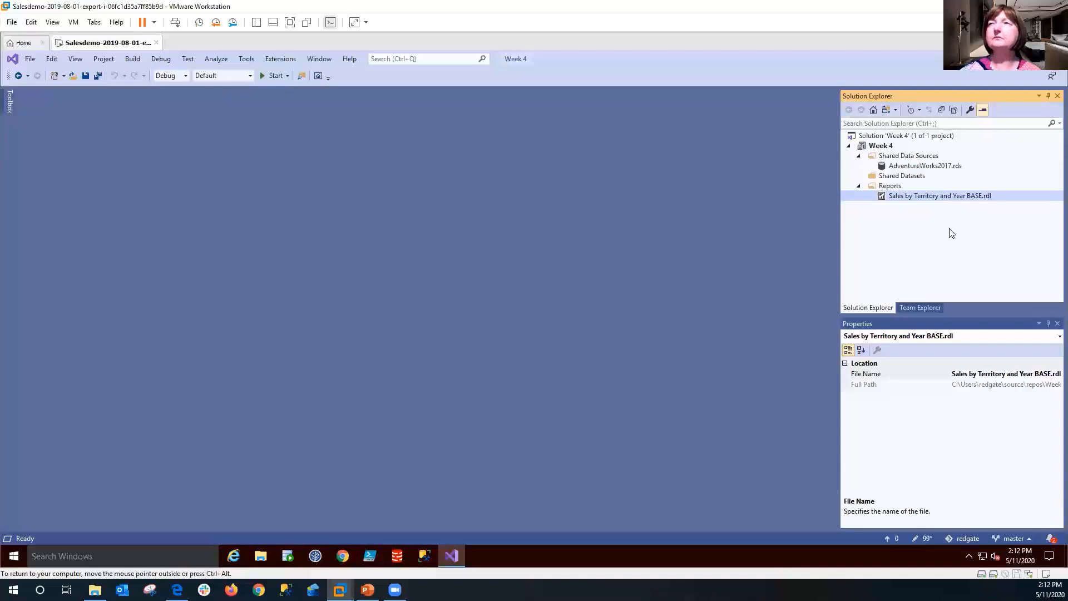
pyautogui.rightClick(911, 194)
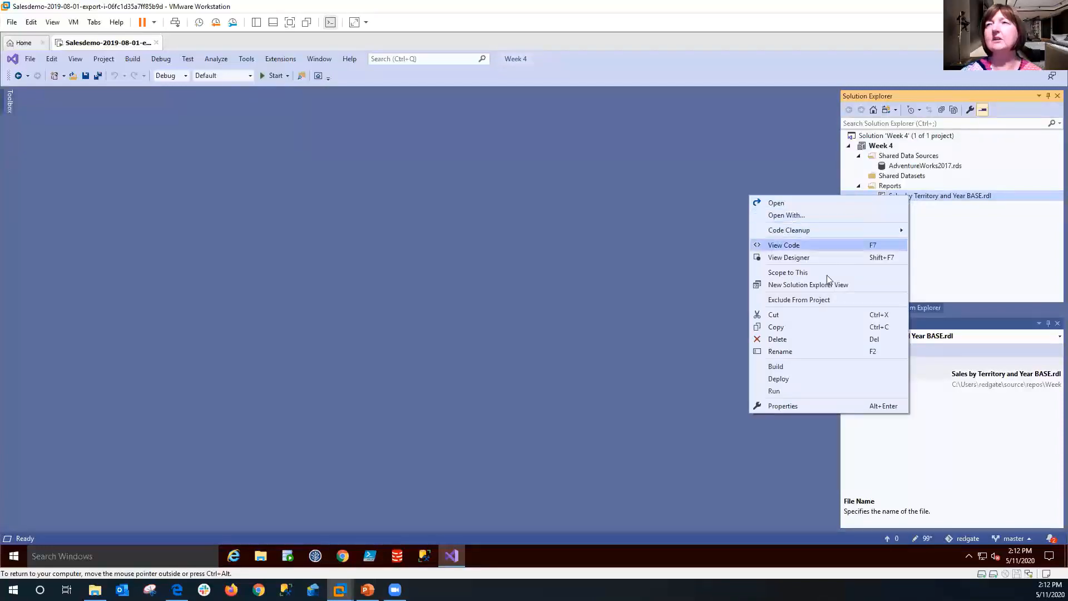
pyautogui.click(779, 327)
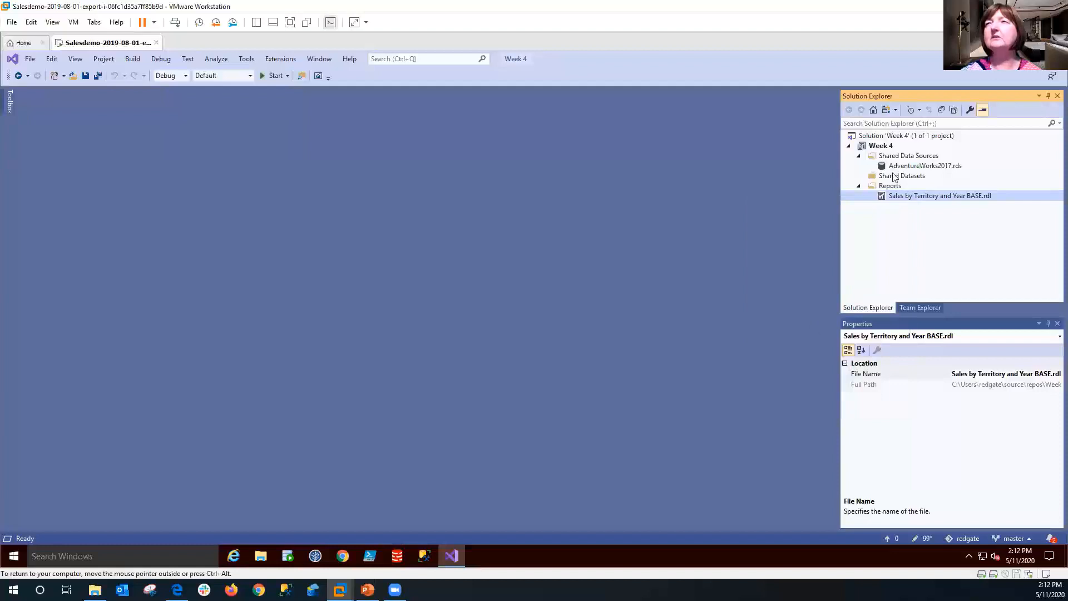
pyautogui.rightClick(881, 147)
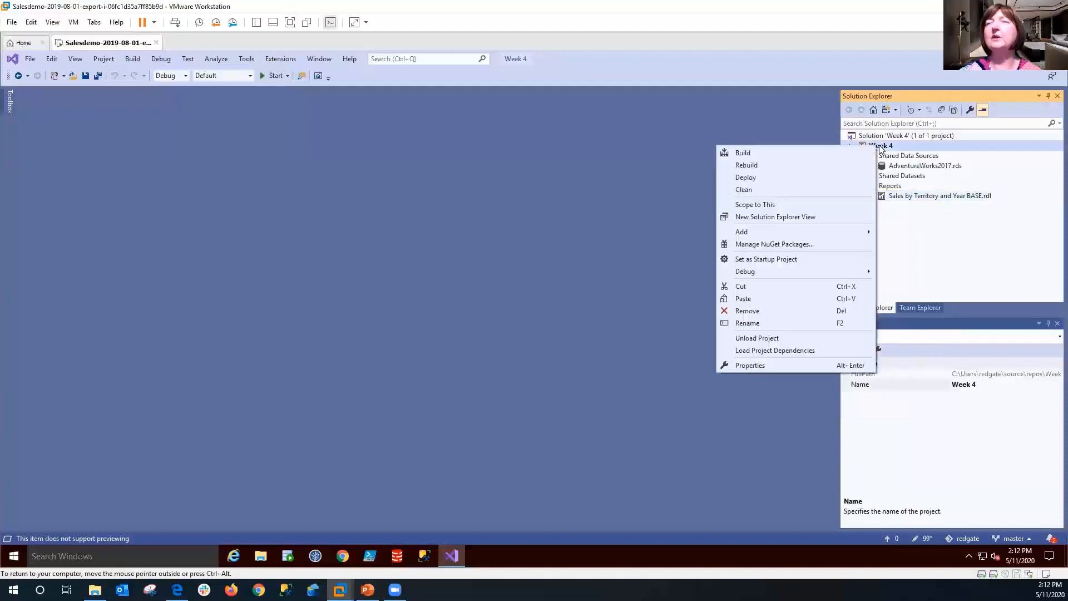
pyautogui.click(771, 300)
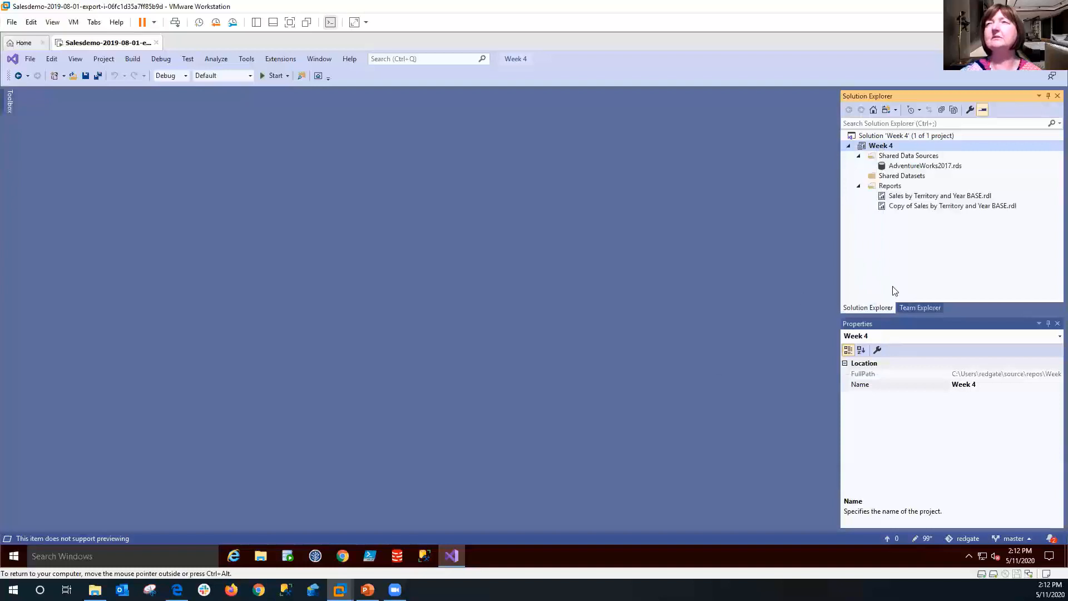
# Rename the copied report file as Sales by Territory and Year.rdl
pyautogui.rightClick(934, 208)
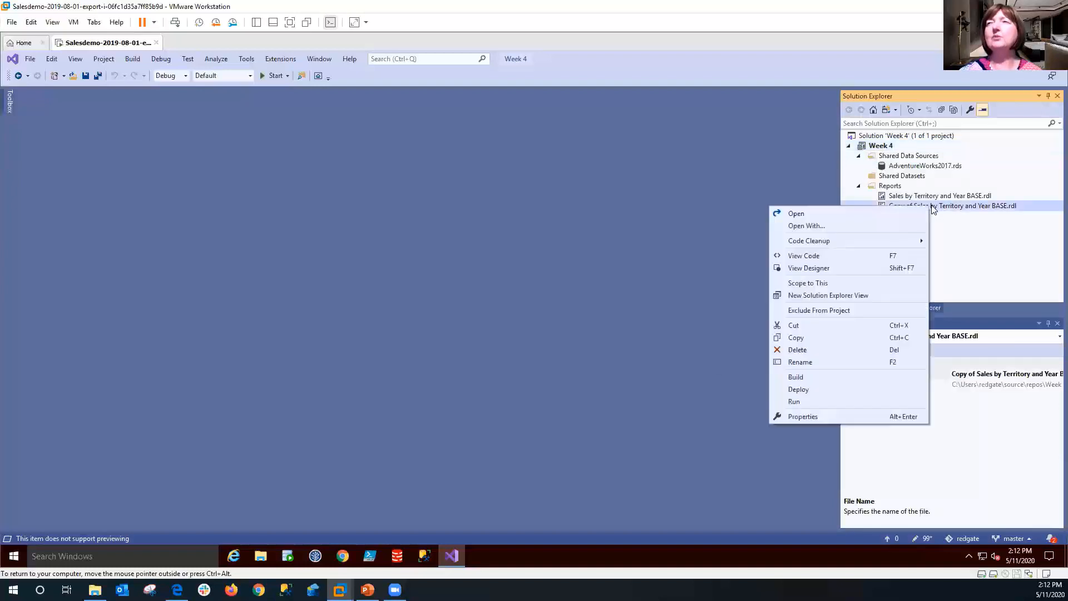
pyautogui.click(832, 361)
pyautogui.click(890, 206)
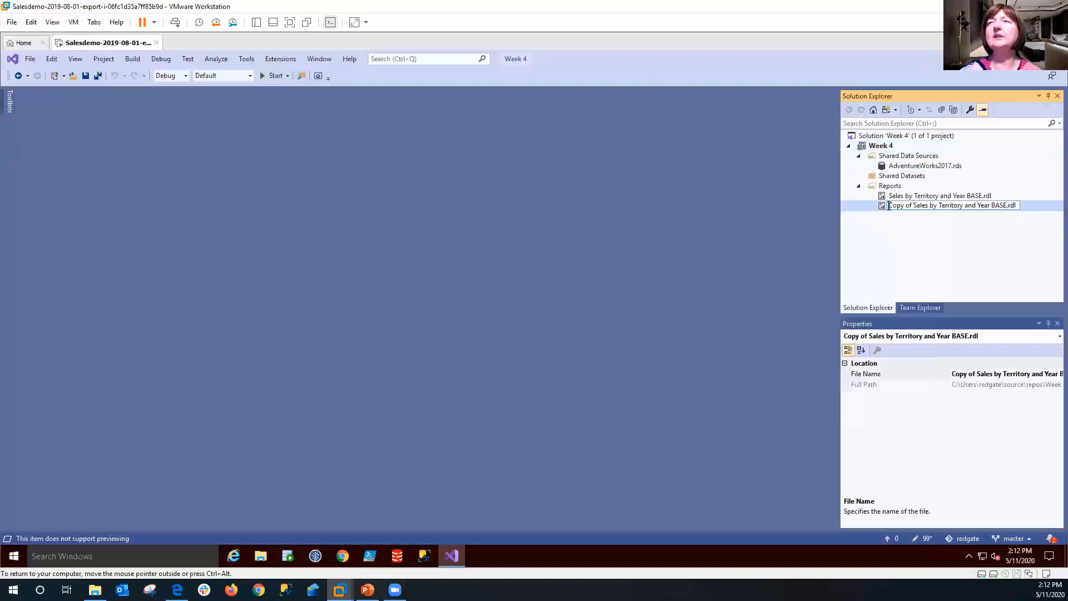
pyautogui.press('Delete')
pyautogui.press('Delete')
pyautogui.press('Delete')
pyautogui.press('Delete')
pyautogui.press('Delete')
pyautogui.press('Delete')
pyautogui.press('Delete')
pyautogui.press('Delete')
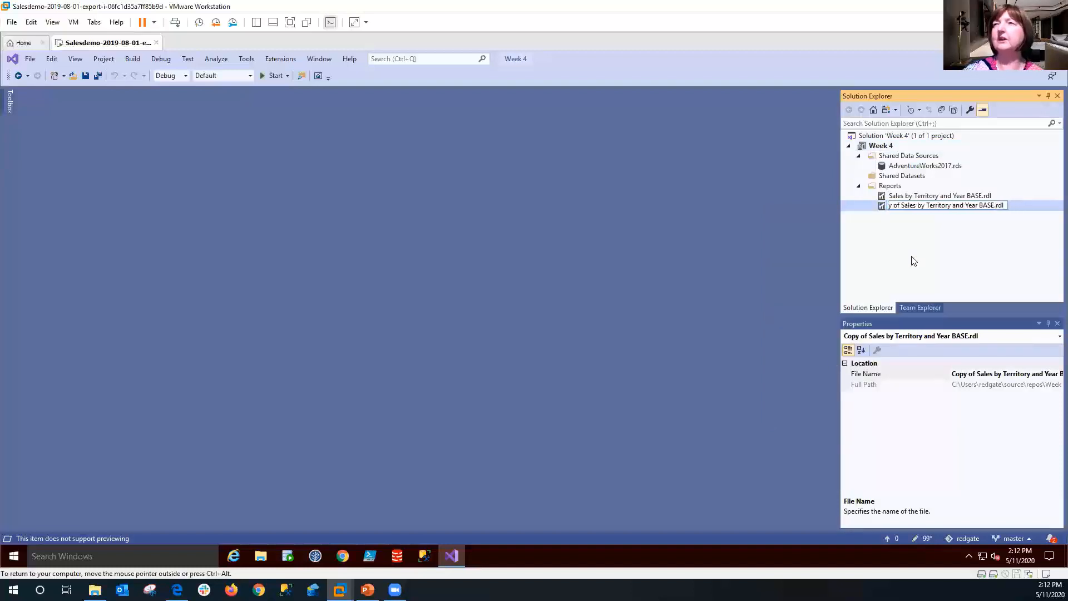
pyautogui.press('Delete')
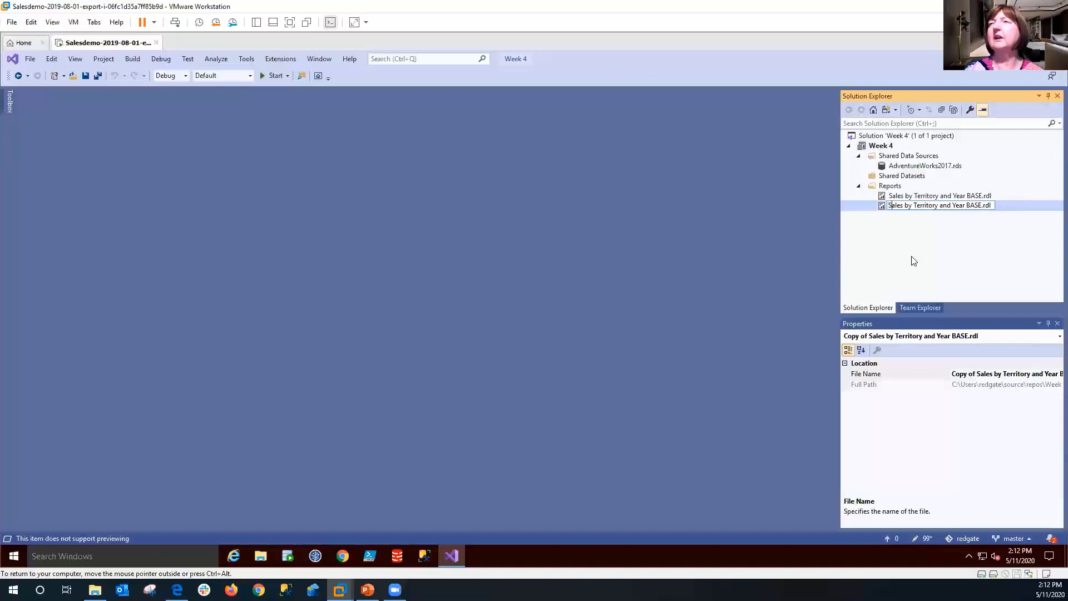
pyautogui.press('Right')
pyautogui.press('Right')
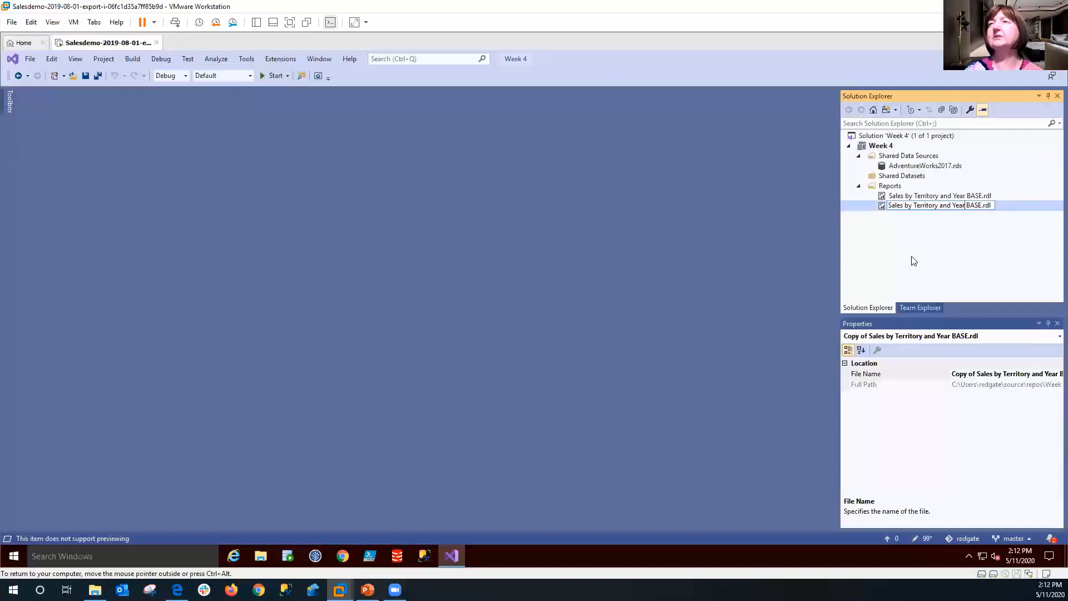
pyautogui.press('Delete')
pyautogui.press('Delete')
pyautogui.press('Delete')
pyautogui.press('Delete')
pyautogui.press('Delete')
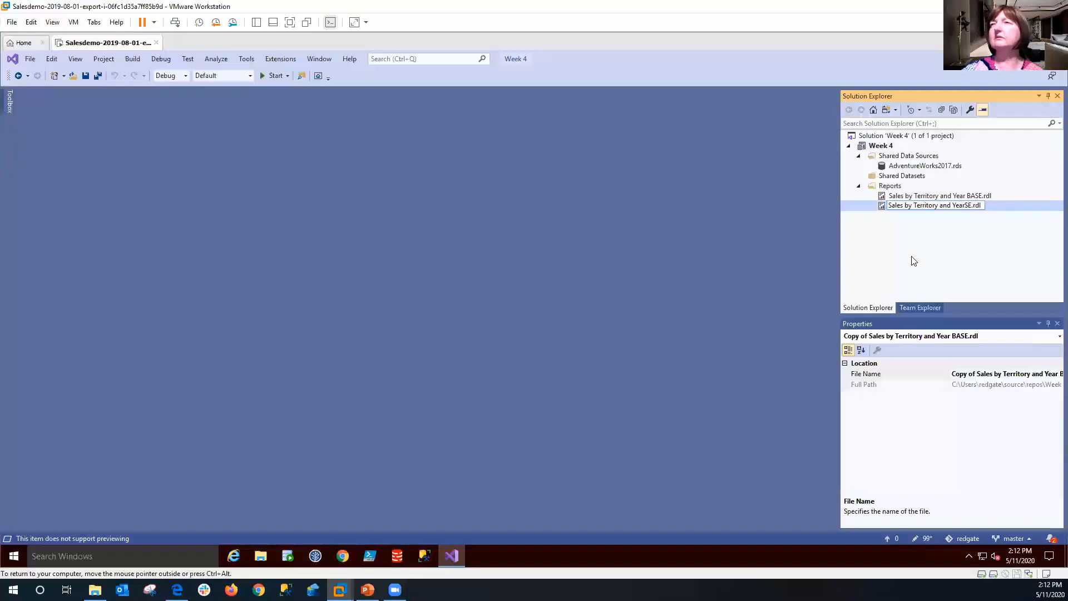
pyautogui.click(914, 261)
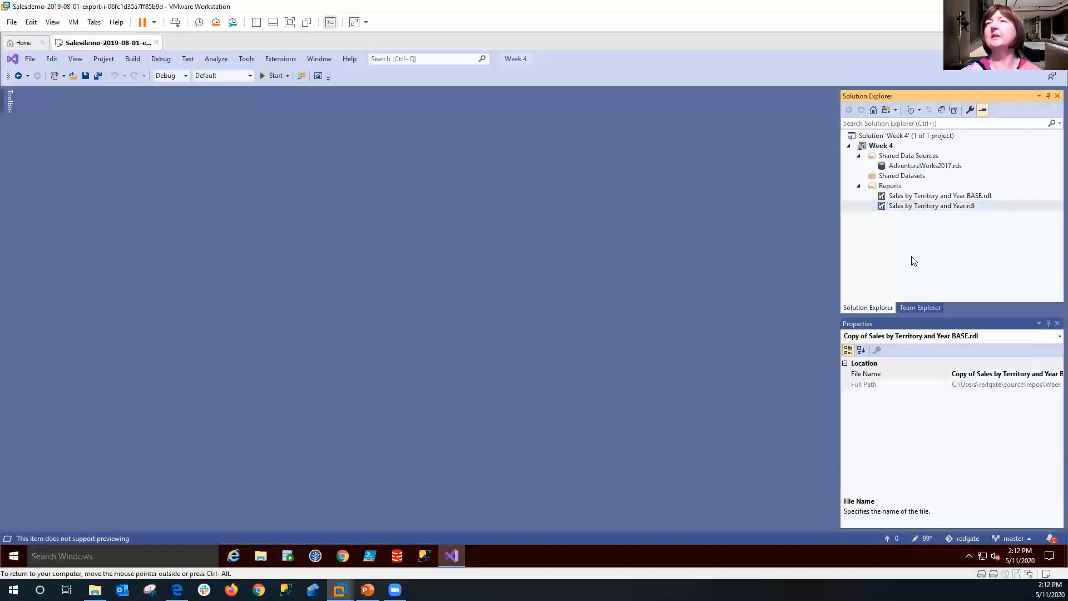
# Open the Sales by Territory and Year.rdl report in the designer and insert a table into its body below the title
pyautogui.click(922, 210)
pyautogui.doubleClick(922, 210)
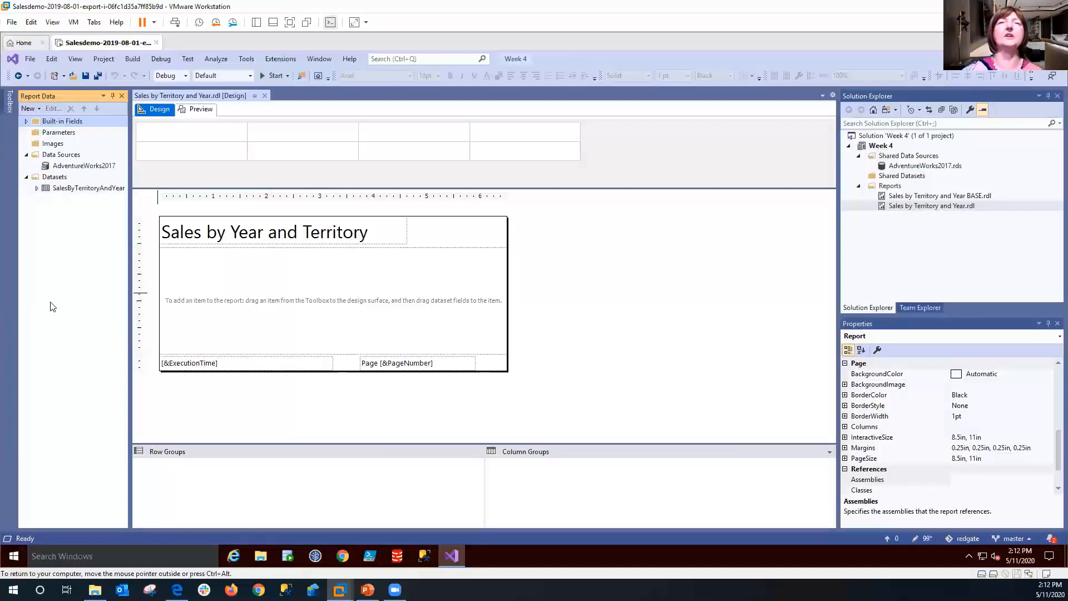
pyautogui.rightClick(190, 276)
pyautogui.moveTo(231, 317)
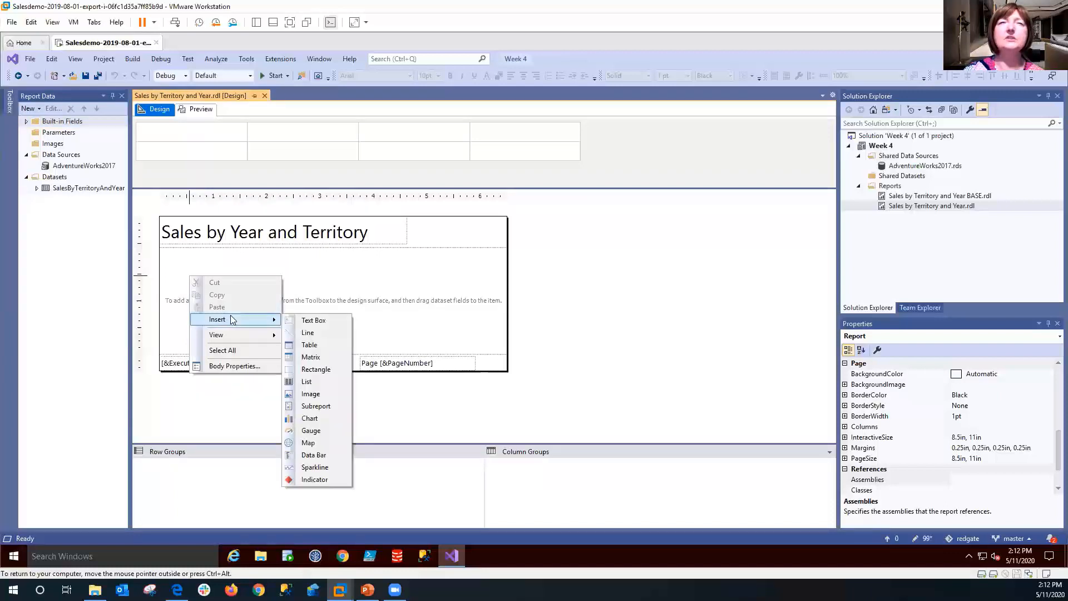
pyautogui.click(325, 345)
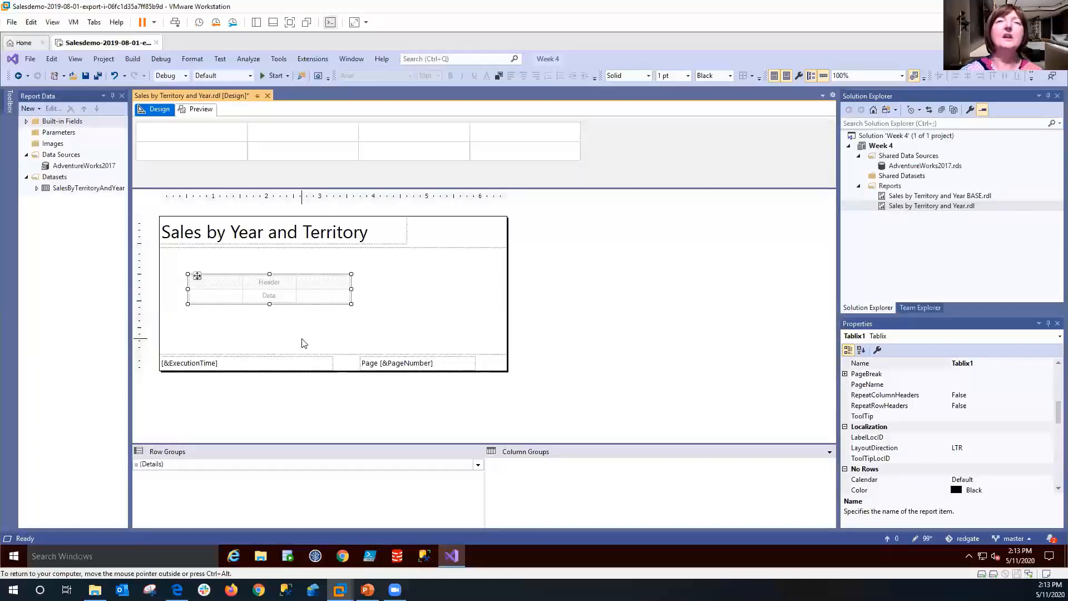
# Fill the table's data row with the CustomerID, Storename and Sales fields, in that order
pyautogui.click(238, 294)
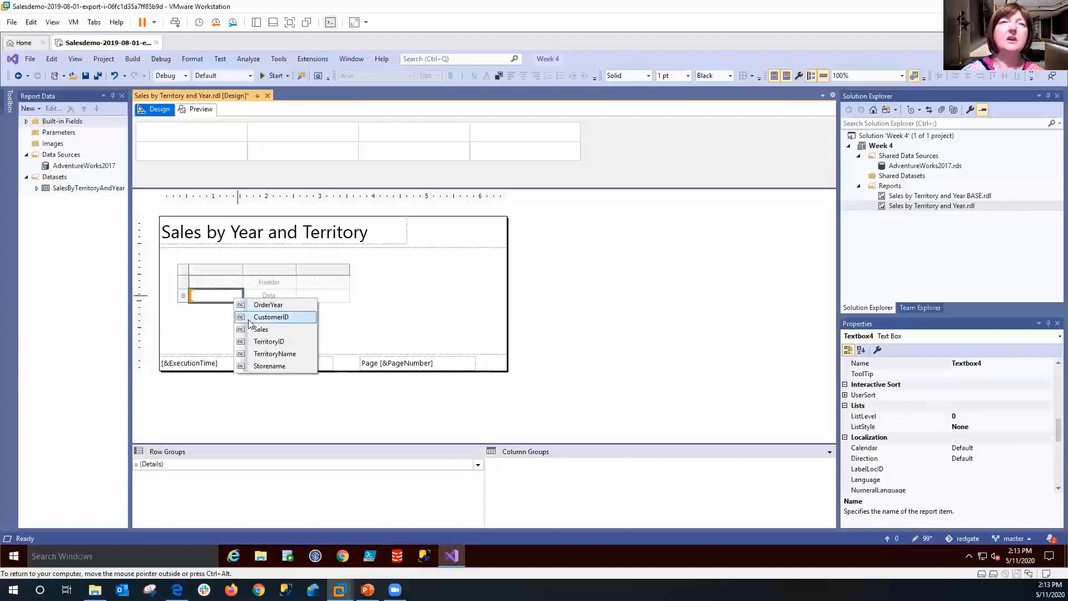
pyautogui.click(251, 318)
pyautogui.click(291, 294)
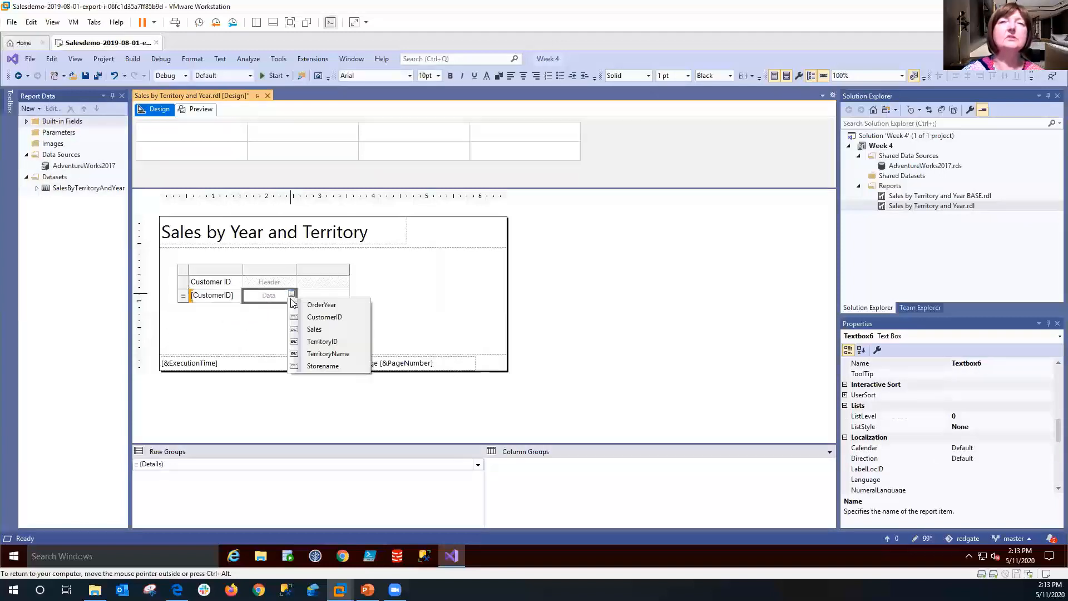
pyautogui.click(314, 366)
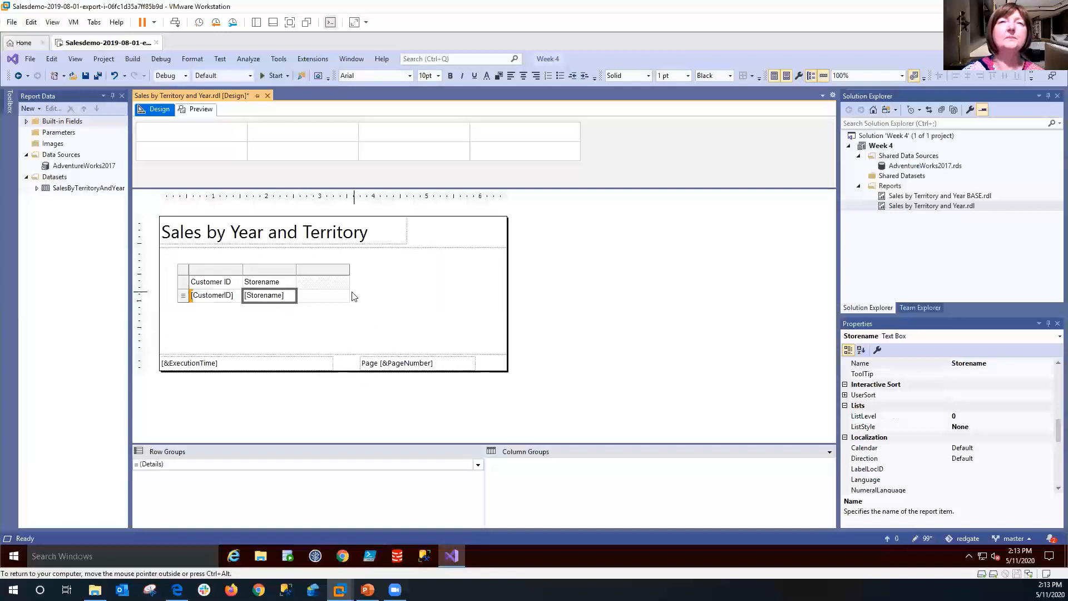
pyautogui.click(347, 294)
pyautogui.click(356, 330)
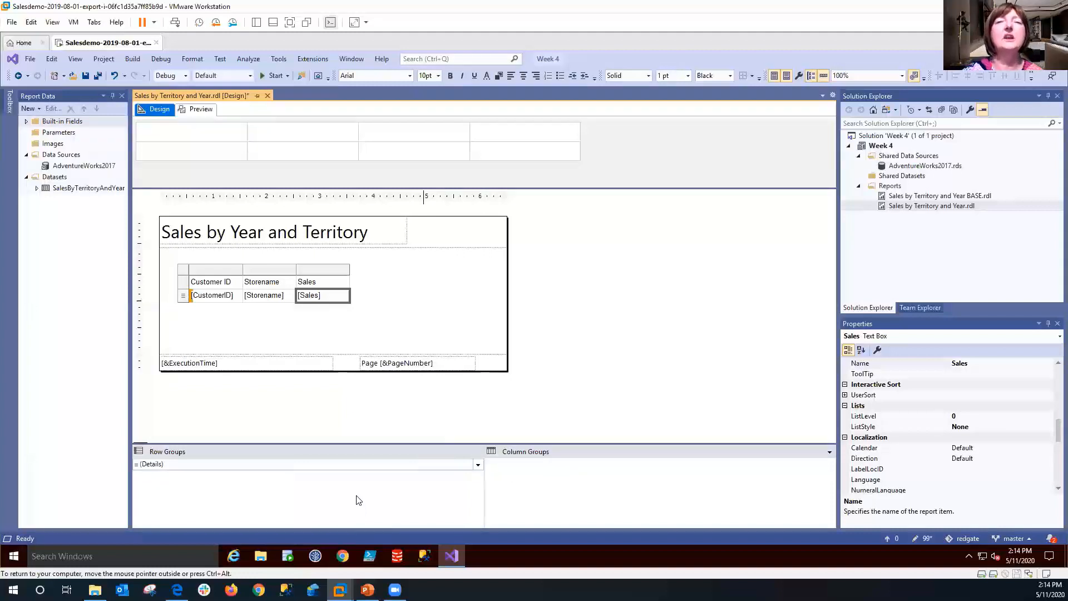
# Add a parent row group above Details, grouped by TerritoryID and including a group header
pyautogui.click(480, 464)
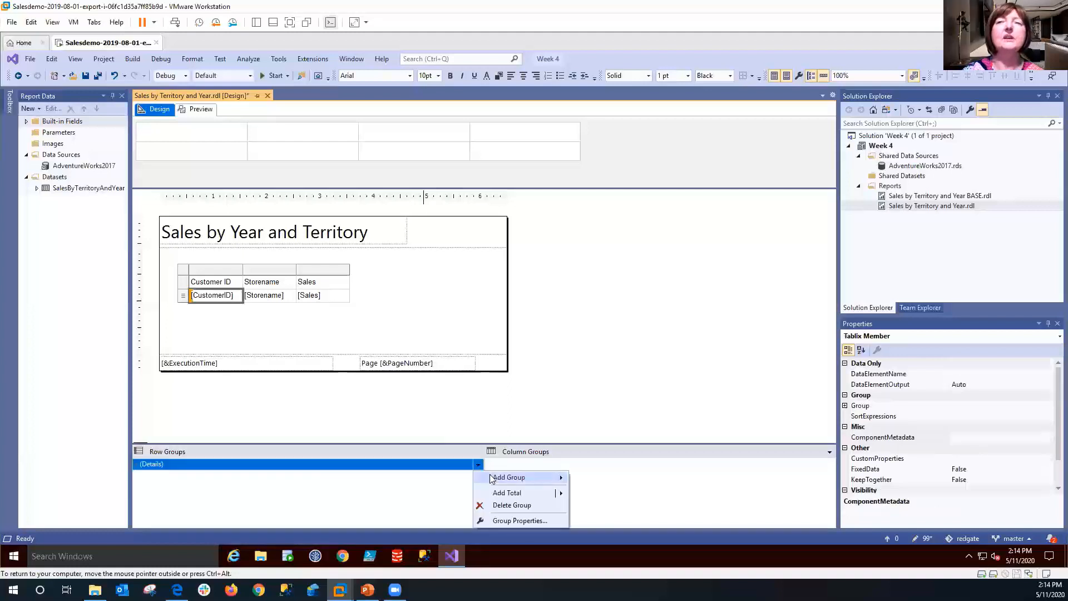
pyautogui.moveTo(492, 479)
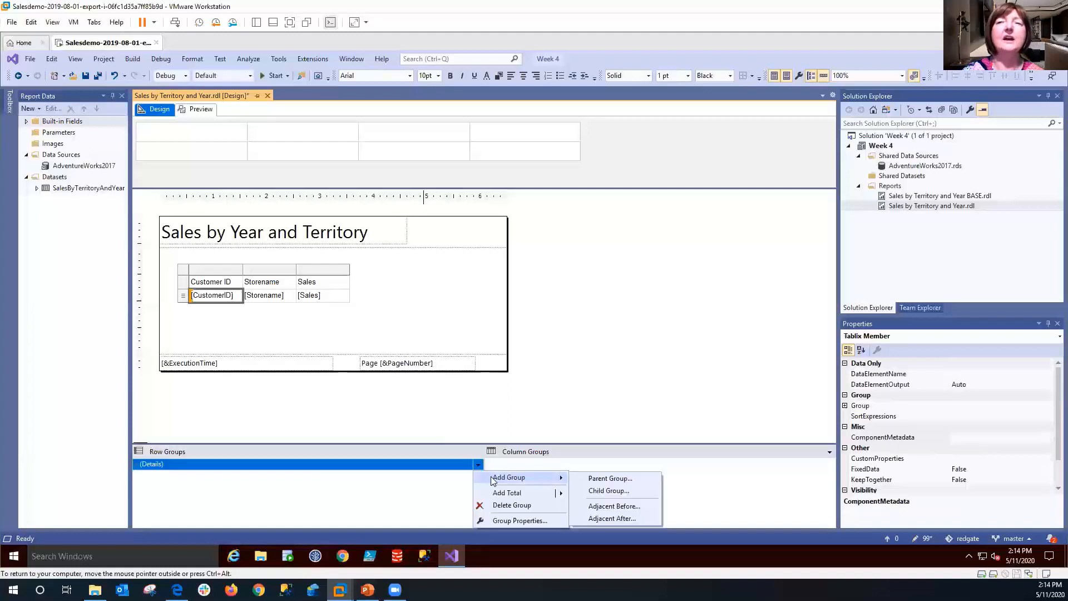
pyautogui.click(596, 480)
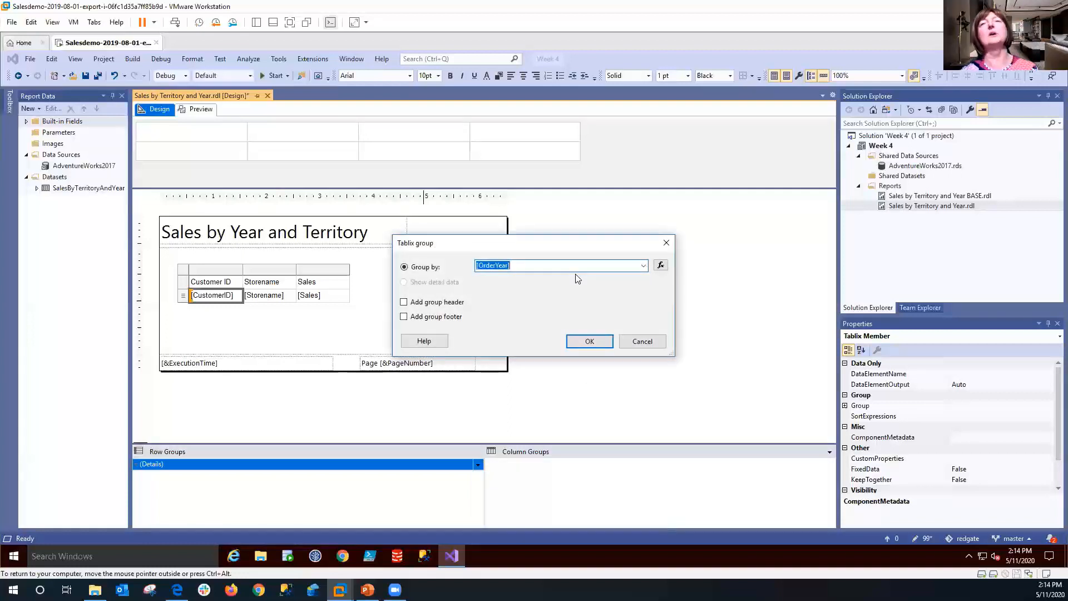
pyautogui.click(644, 265)
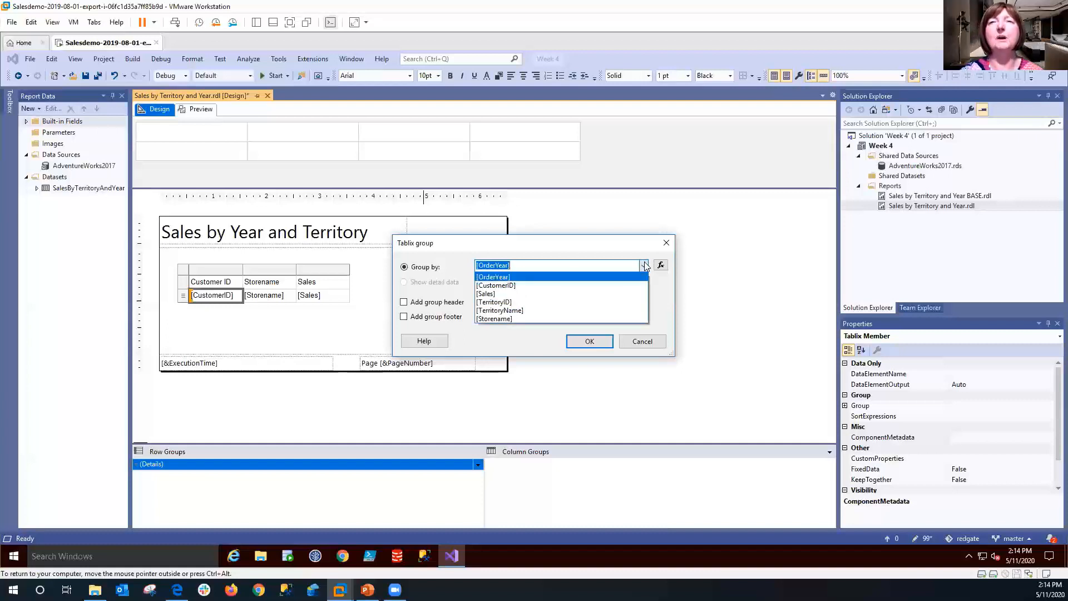
pyautogui.click(558, 305)
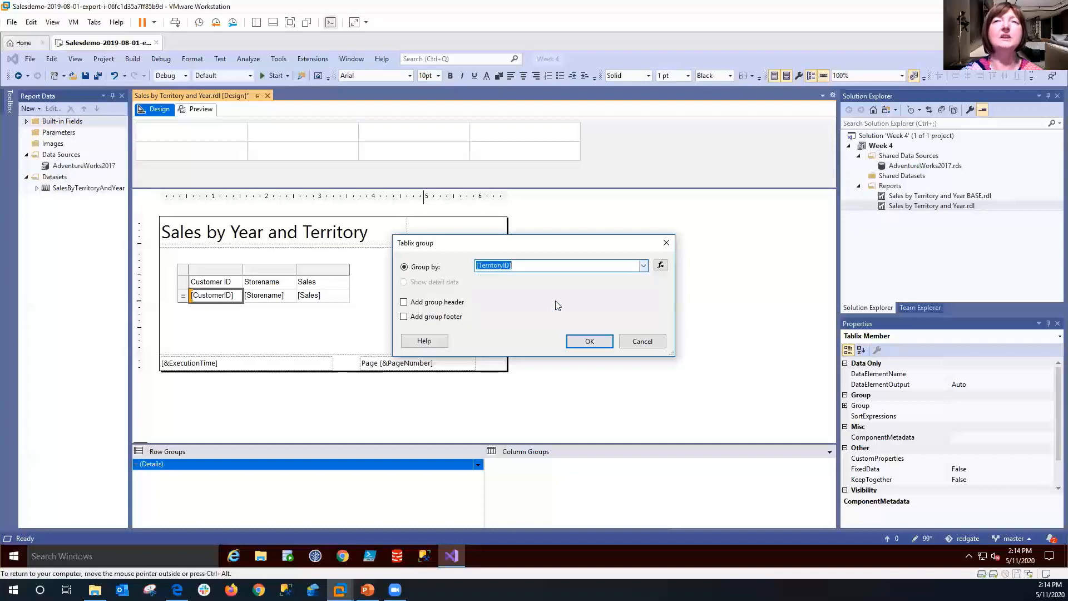
pyautogui.click(405, 303)
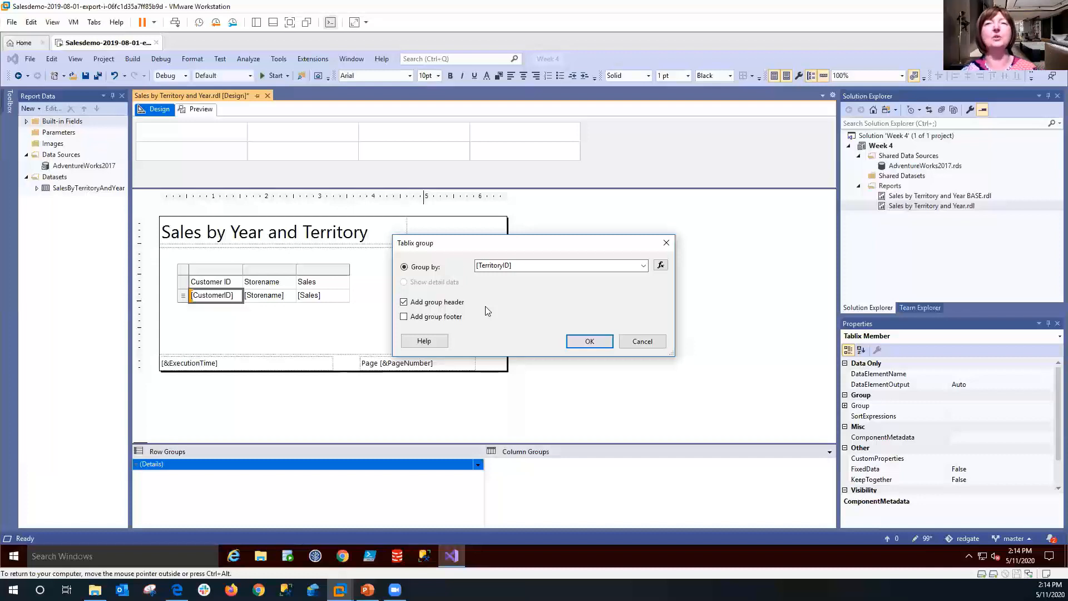
pyautogui.click(579, 344)
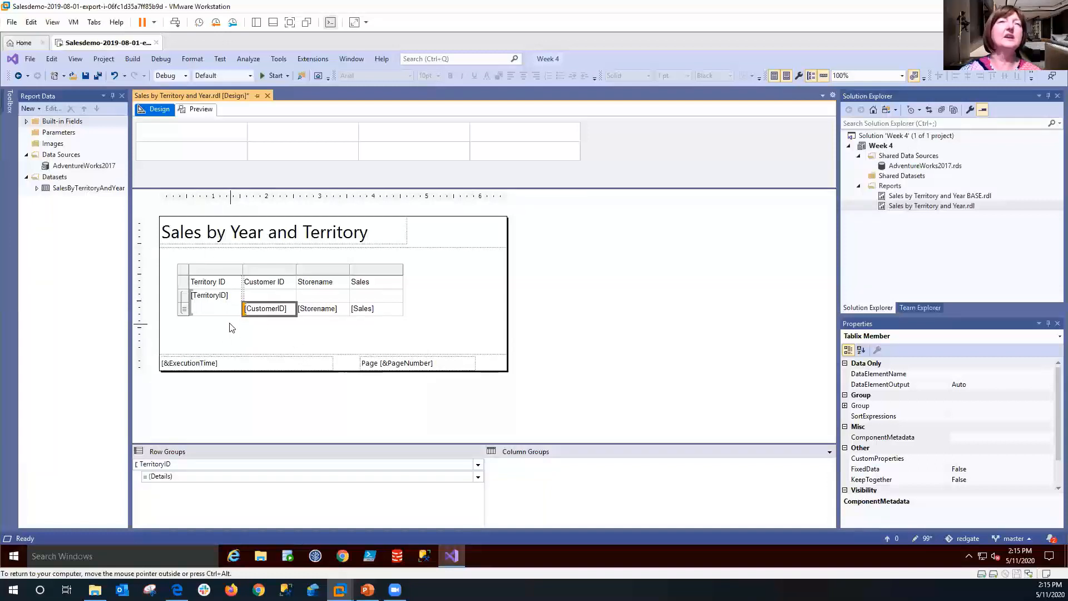
# Examine the table's TerritoryID group column and the empty group header cells above the CustomerID, Storename and Sales fields
pyautogui.click(216, 307)
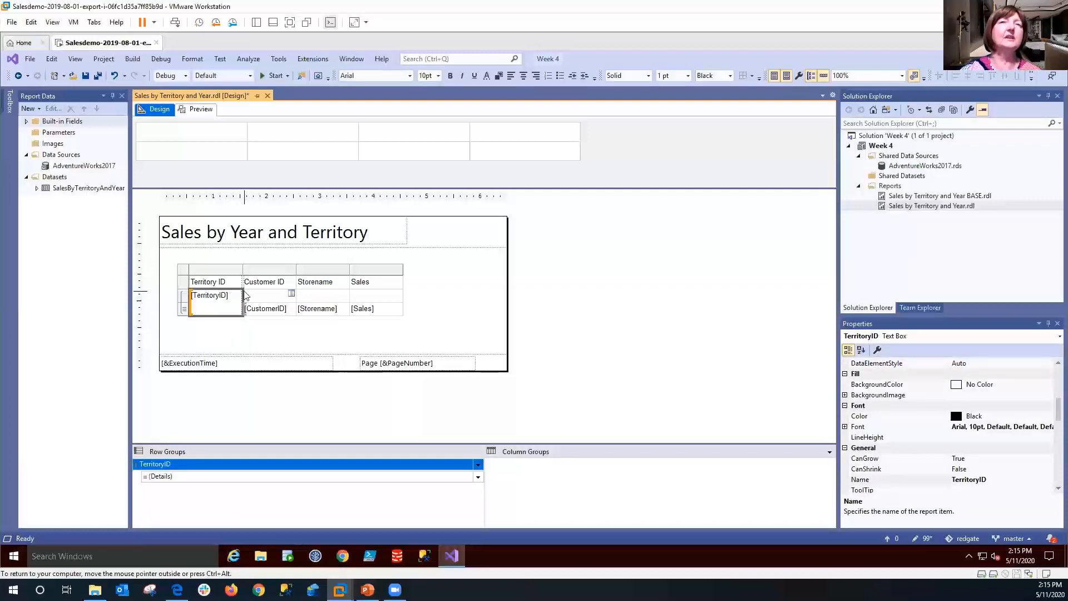
pyautogui.click(183, 299)
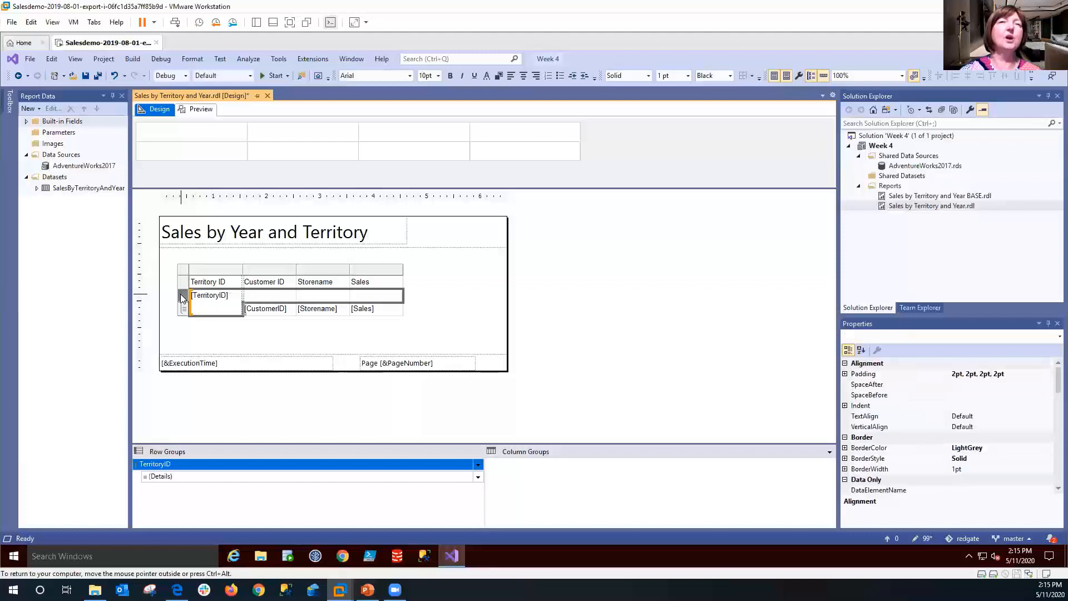
pyautogui.click(205, 270)
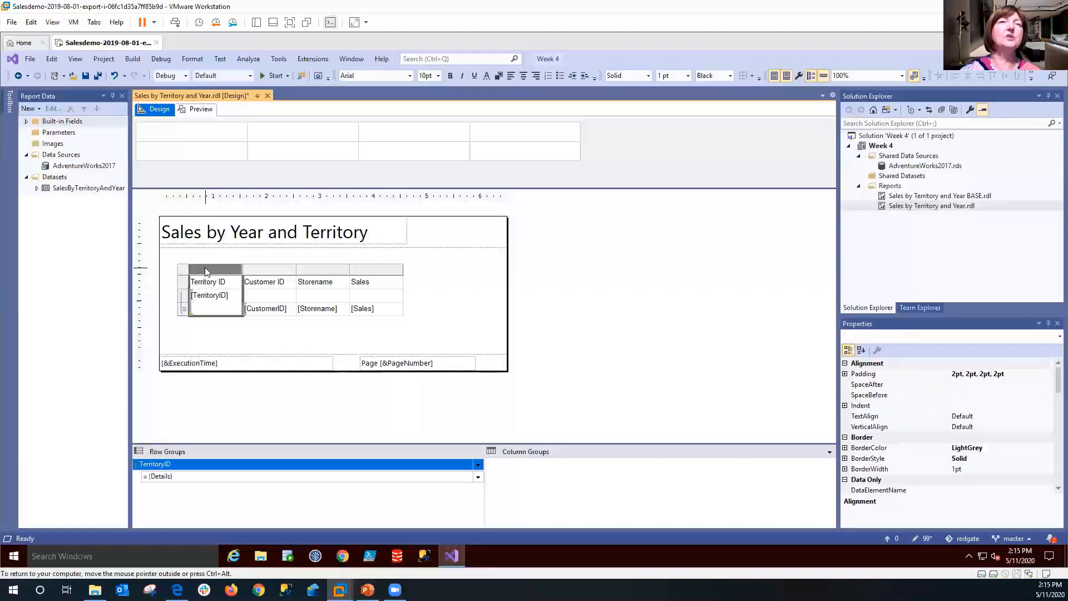
pyautogui.click(183, 296)
pyautogui.click(273, 335)
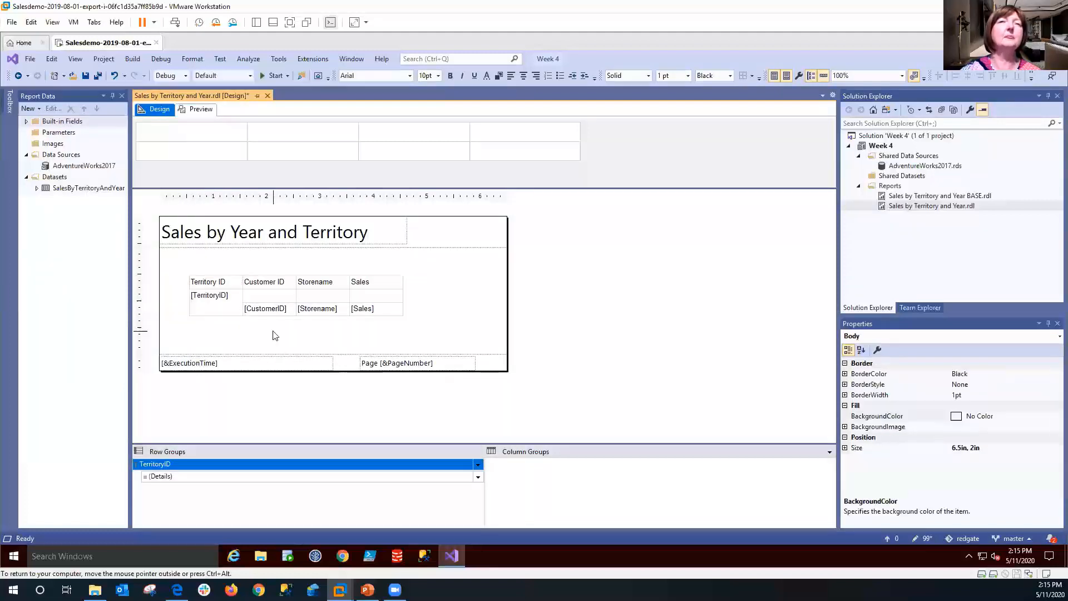
pyautogui.click(216, 317)
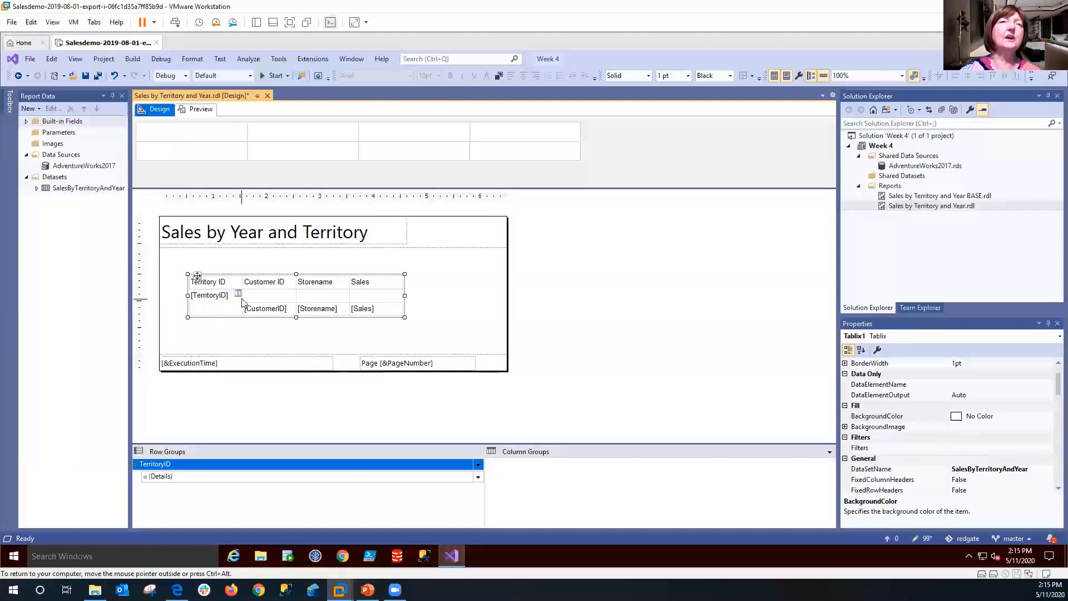
pyautogui.click(246, 295)
pyautogui.click(222, 308)
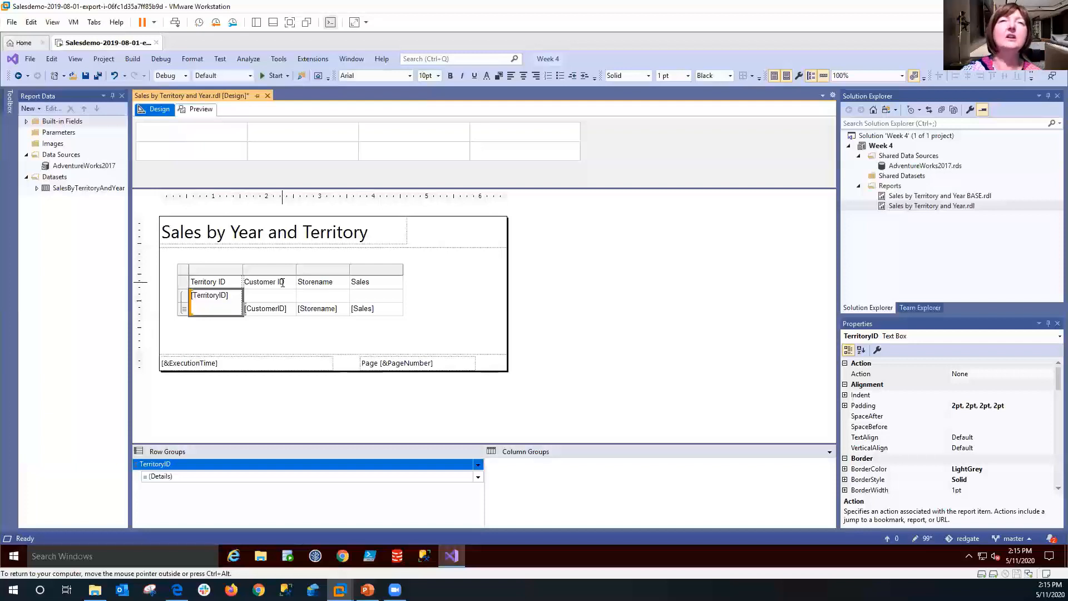
pyautogui.click(282, 299)
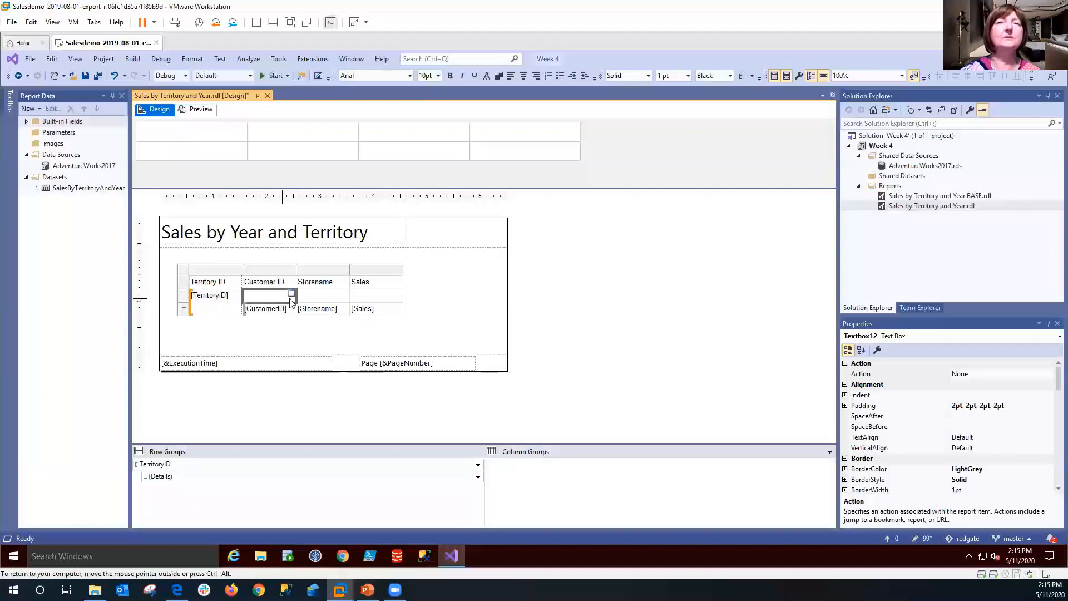
pyautogui.click(333, 303)
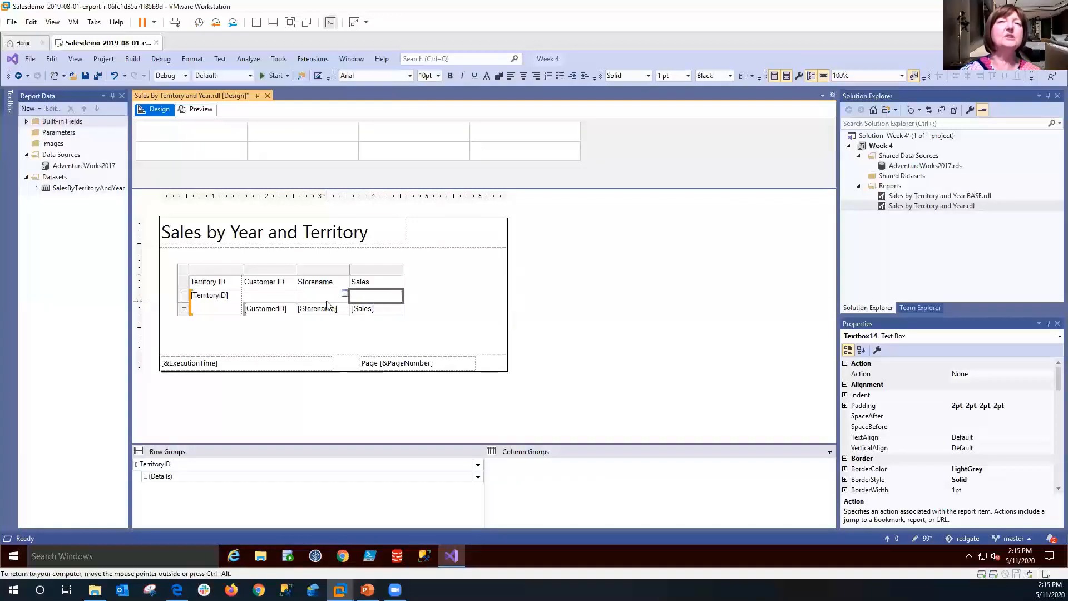
pyautogui.click(280, 304)
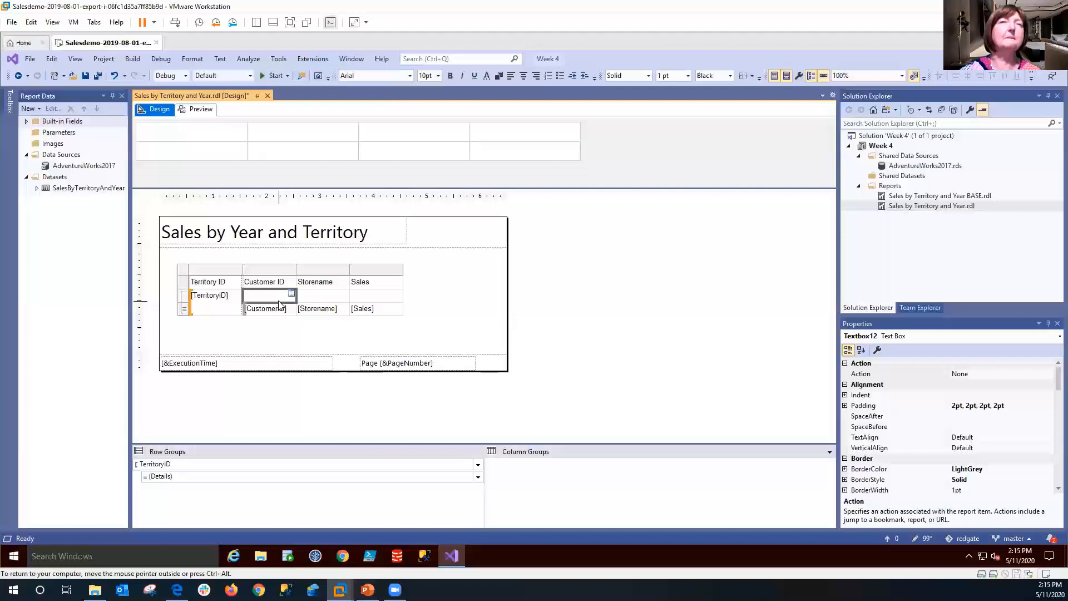
# Place the TerritoryName field in the TerritoryID group's header row, in the empty cell above CustomerID
pyautogui.click(295, 341)
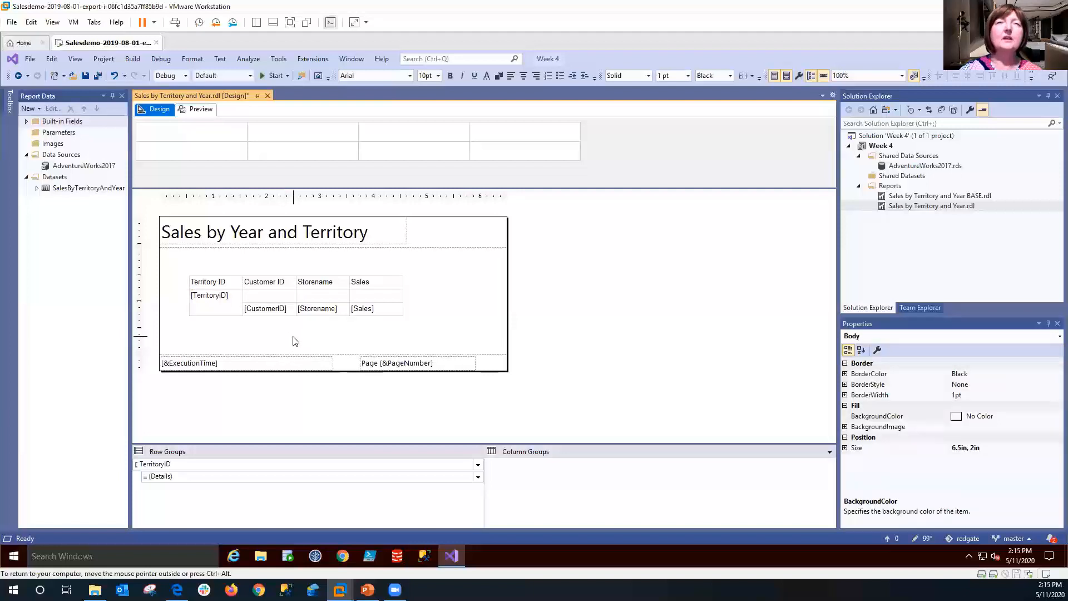
pyautogui.moveTo(290, 296)
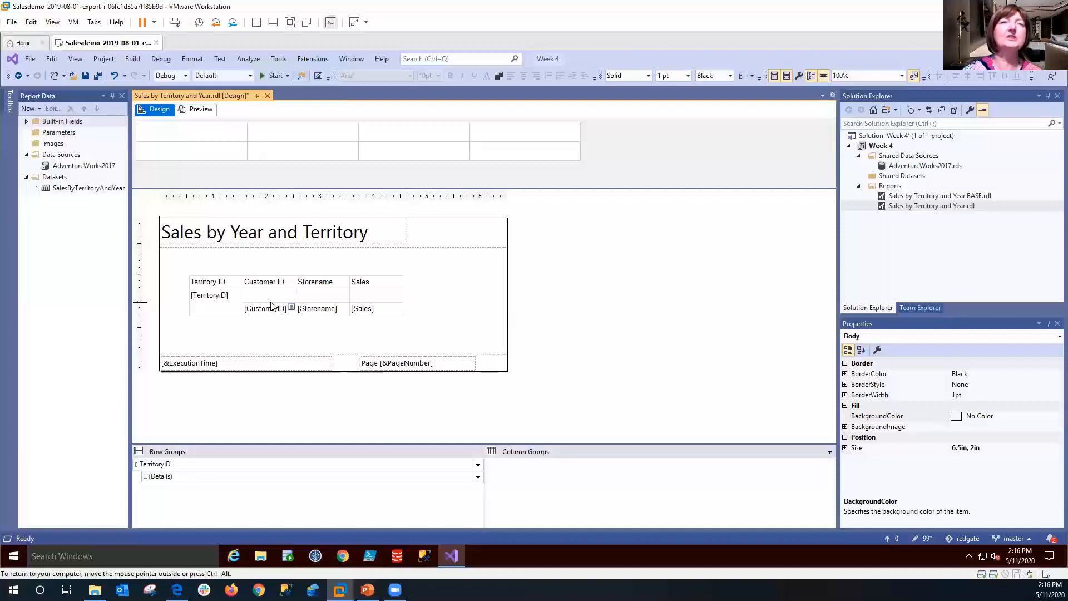
pyautogui.click(271, 307)
pyautogui.click(271, 295)
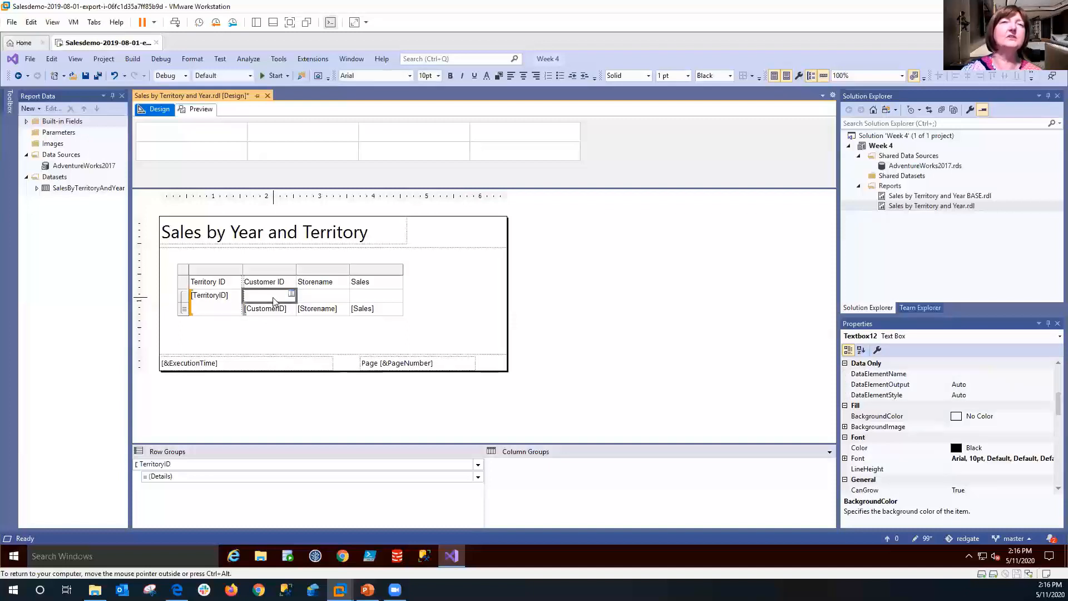
pyautogui.click(292, 294)
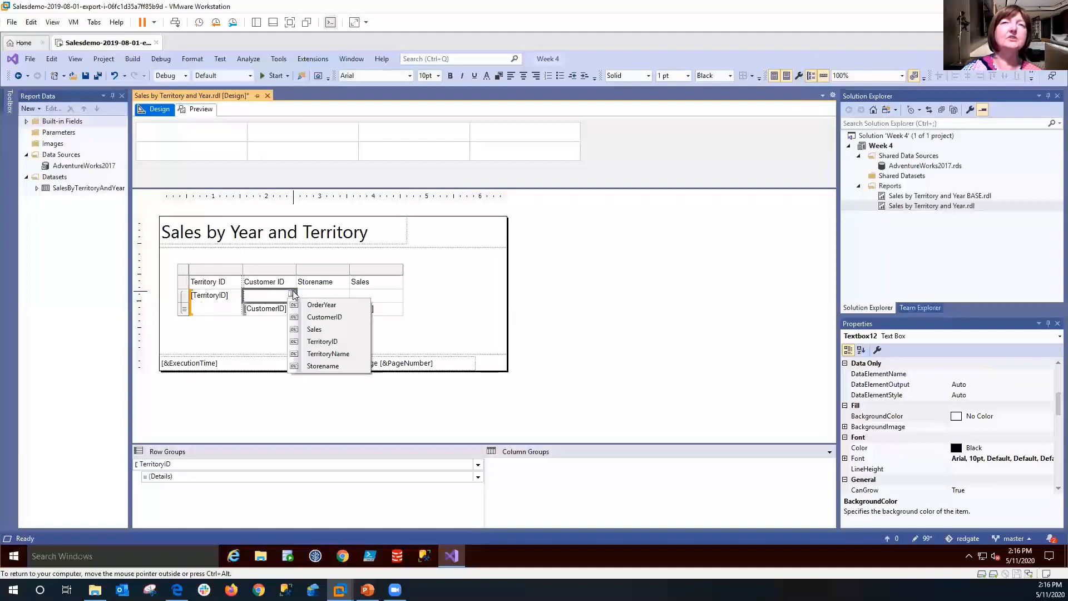
pyautogui.click(315, 354)
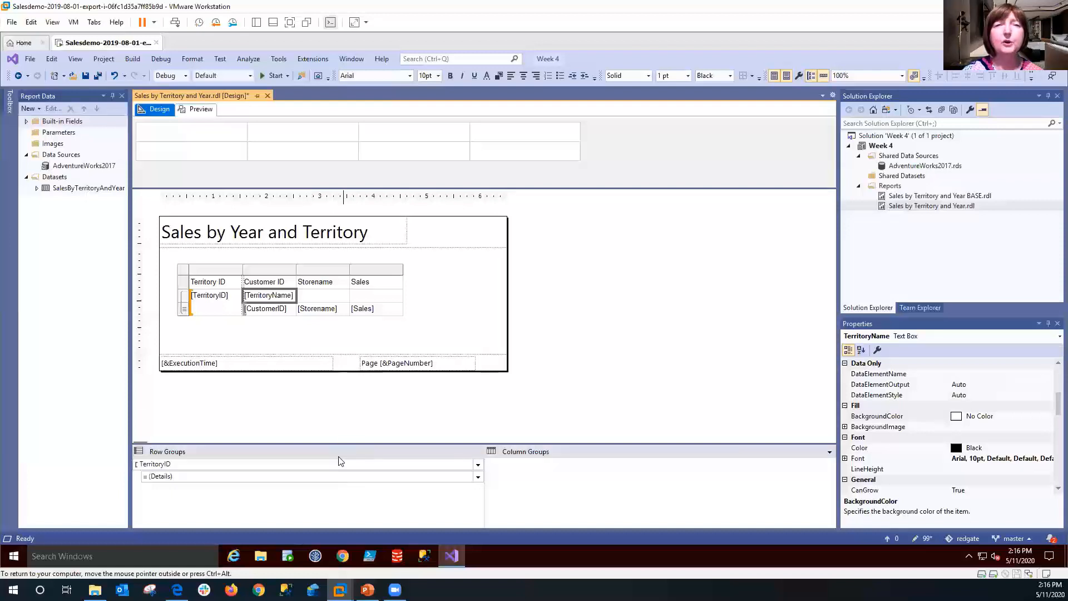
# Add a parent row group above TerritoryID, grouped by OrderYear and including a group header
pyautogui.click(478, 465)
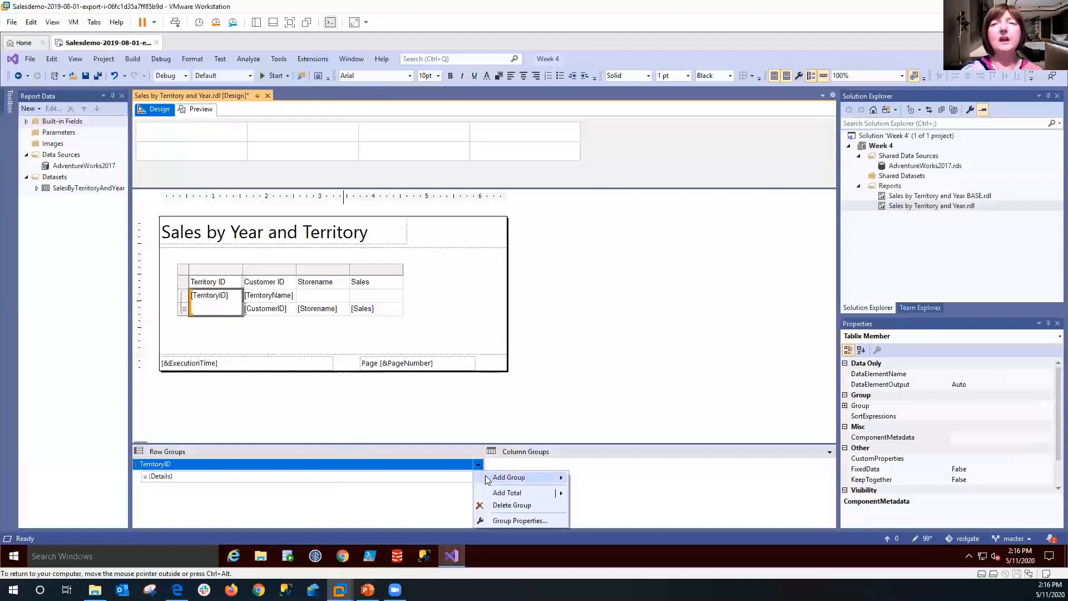
pyautogui.moveTo(508, 478)
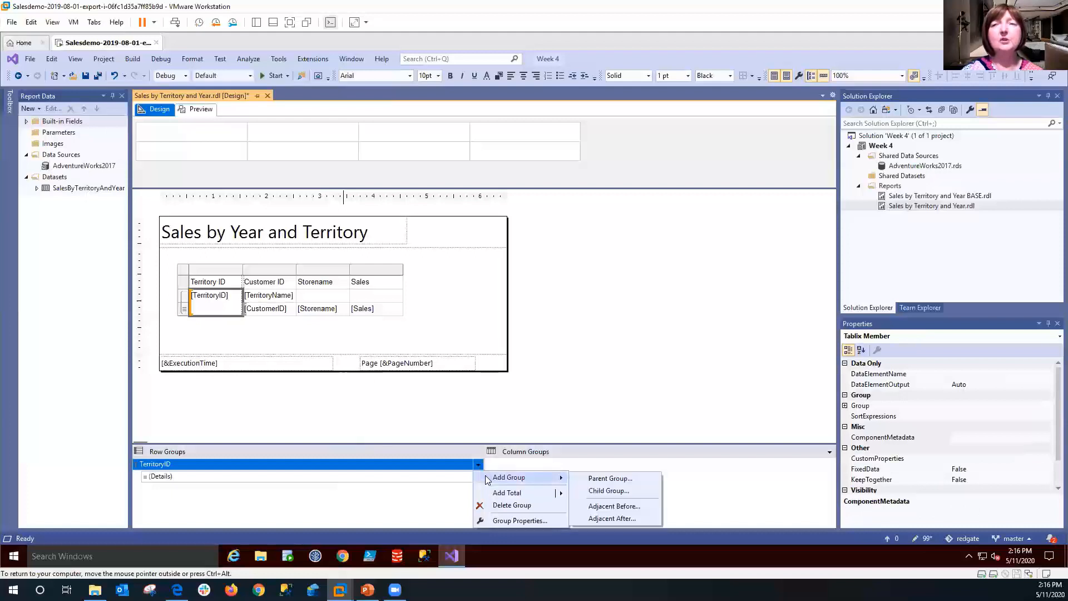
pyautogui.click(594, 480)
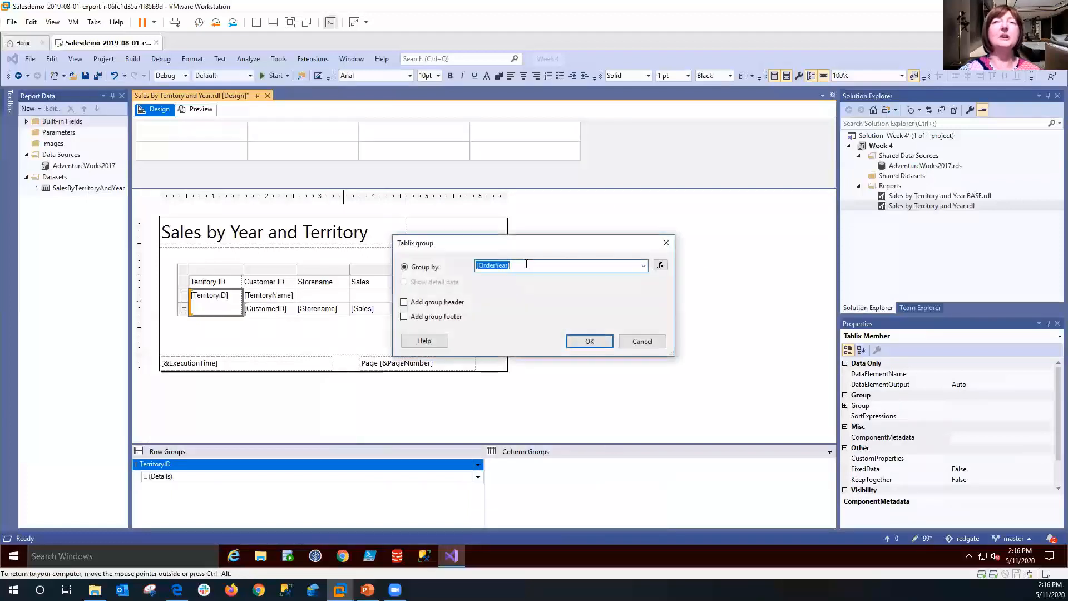
pyautogui.click(410, 305)
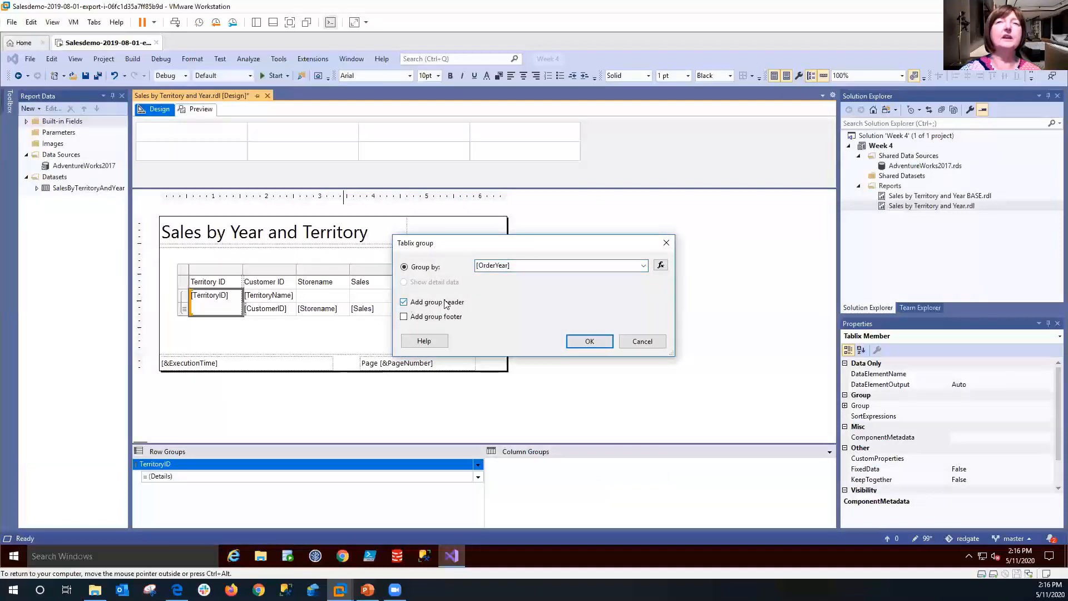
pyautogui.click(589, 342)
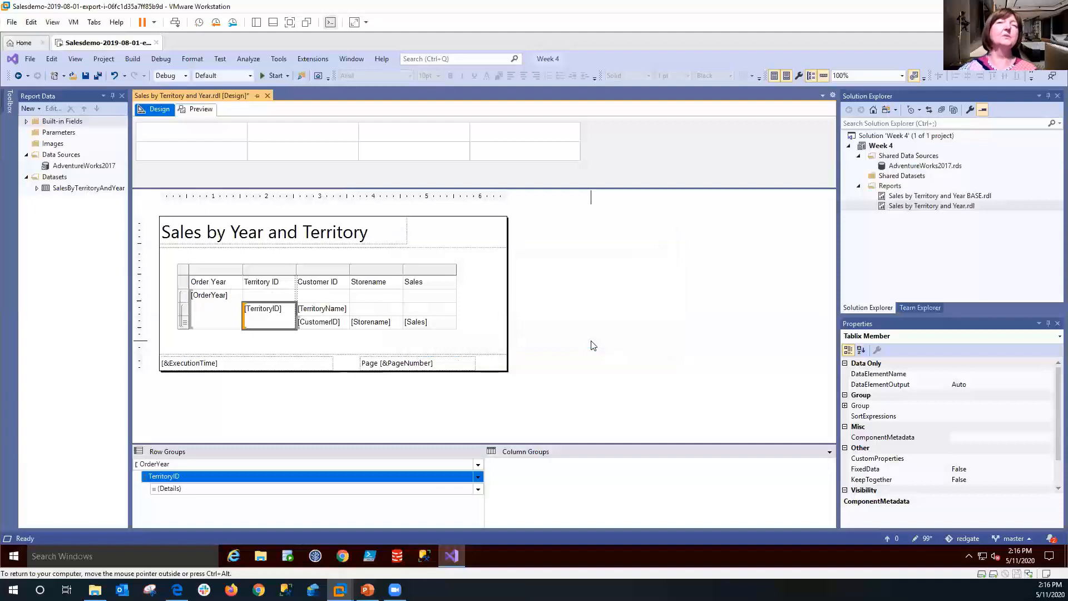
# Examine the OrderYear and TerritoryID group cells in the table, and preview how the report renders the nested groups
pyautogui.click(217, 269)
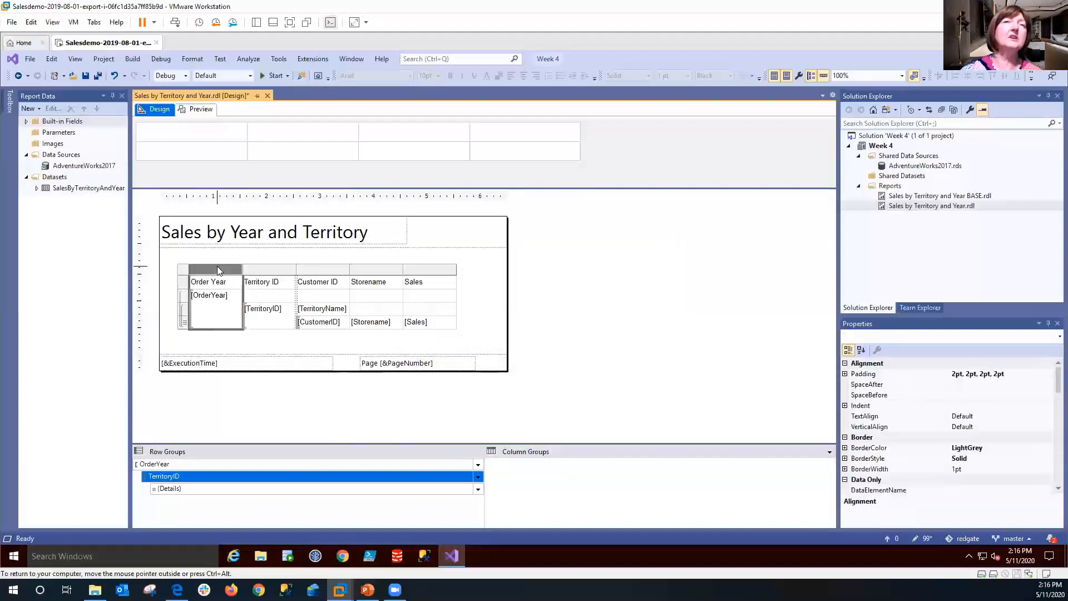
pyautogui.click(180, 297)
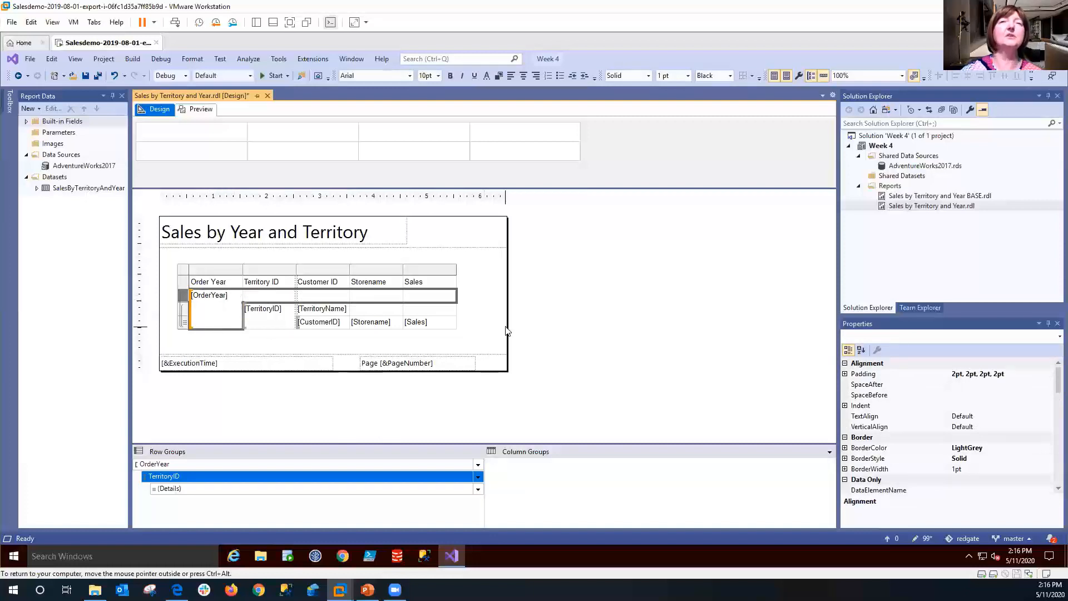
pyautogui.click(206, 328)
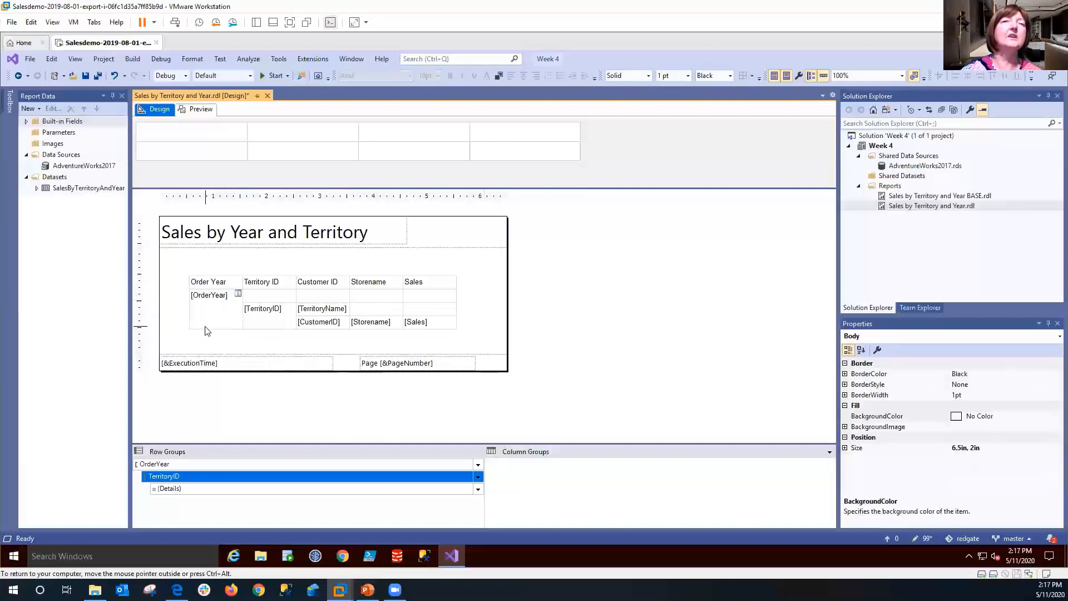
pyautogui.click(264, 334)
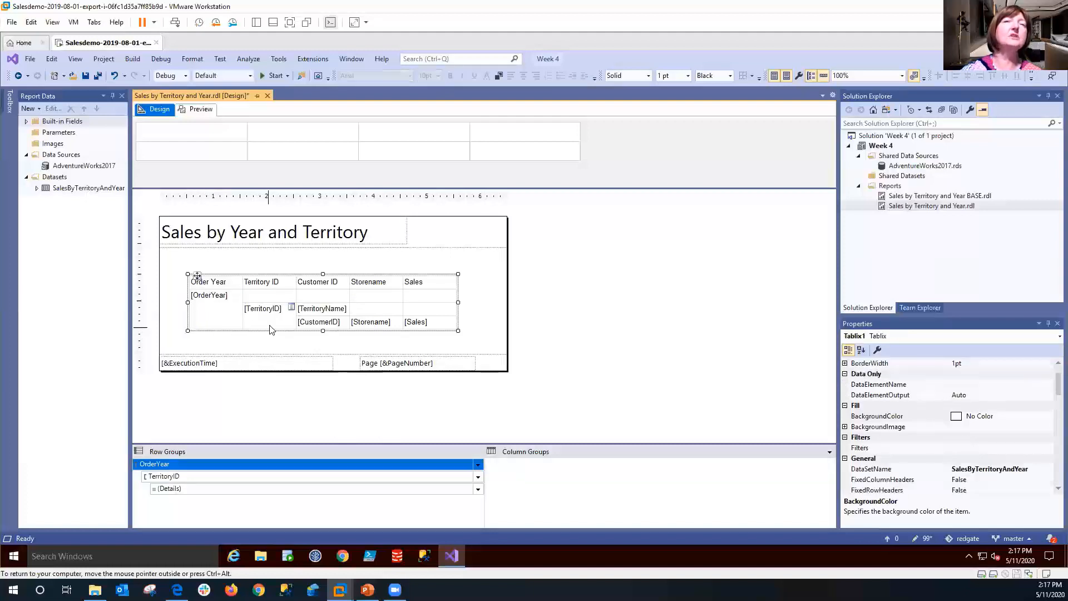
pyautogui.click(272, 327)
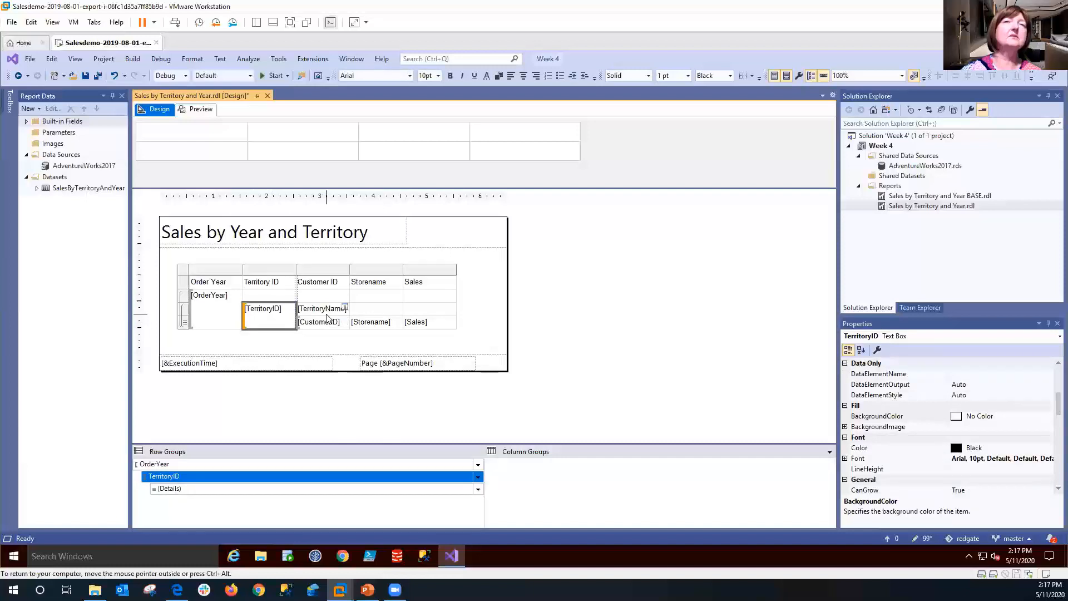
pyautogui.click(329, 328)
pyautogui.click(218, 321)
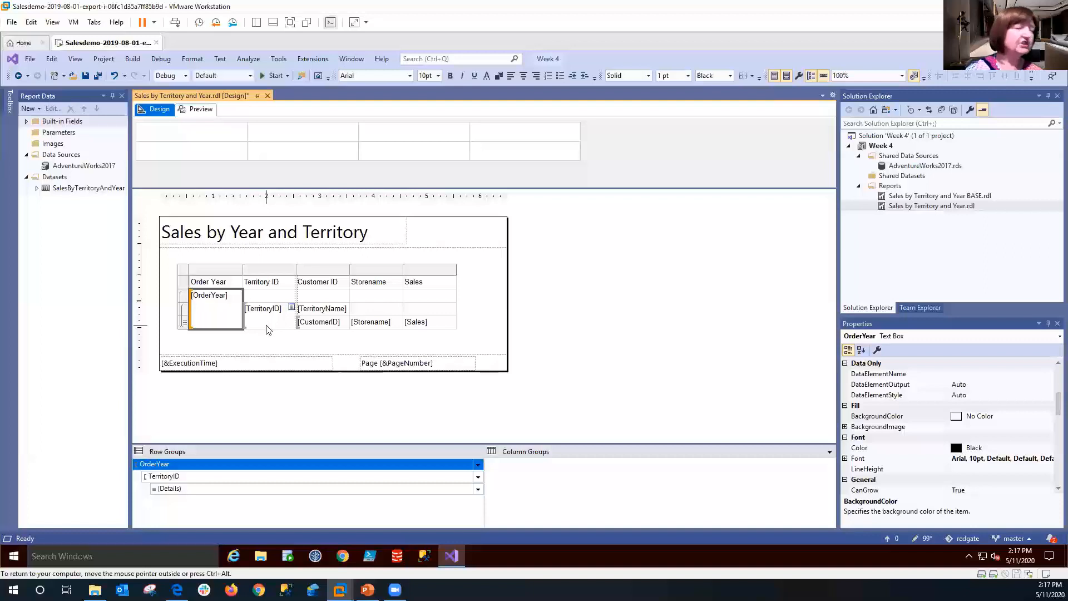
pyautogui.click(199, 109)
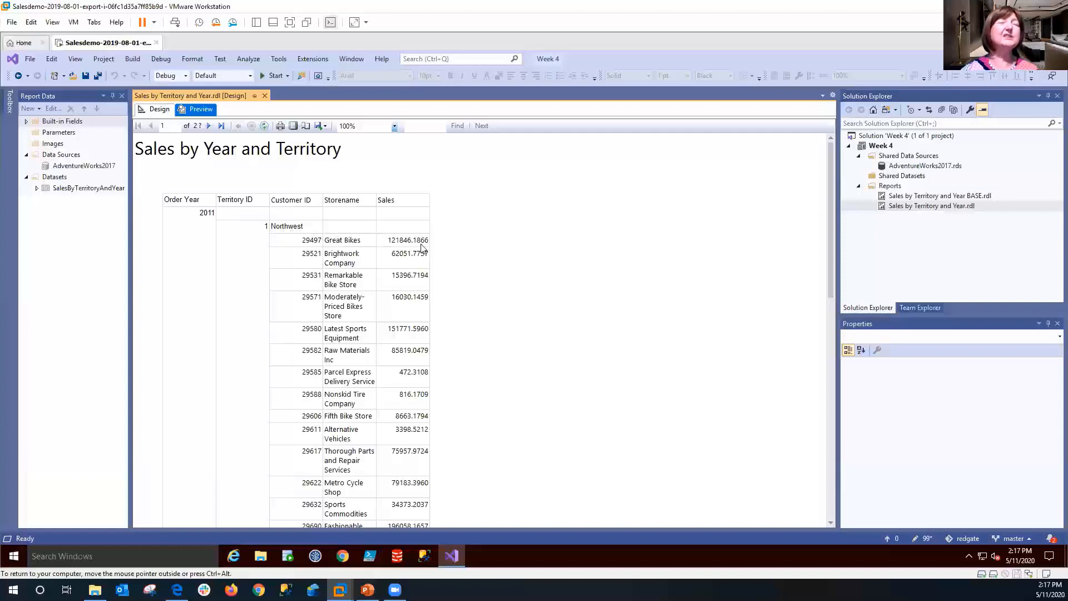
pyautogui.click(155, 109)
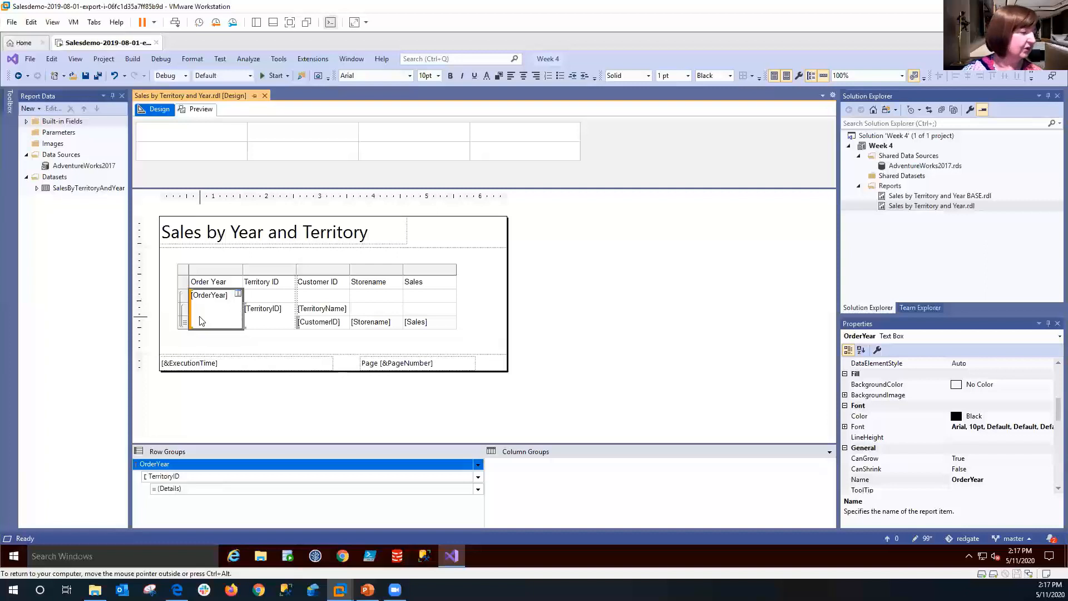
# Insert a row inside the TerritoryID group, above its TerritoryName header row
pyautogui.click(259, 332)
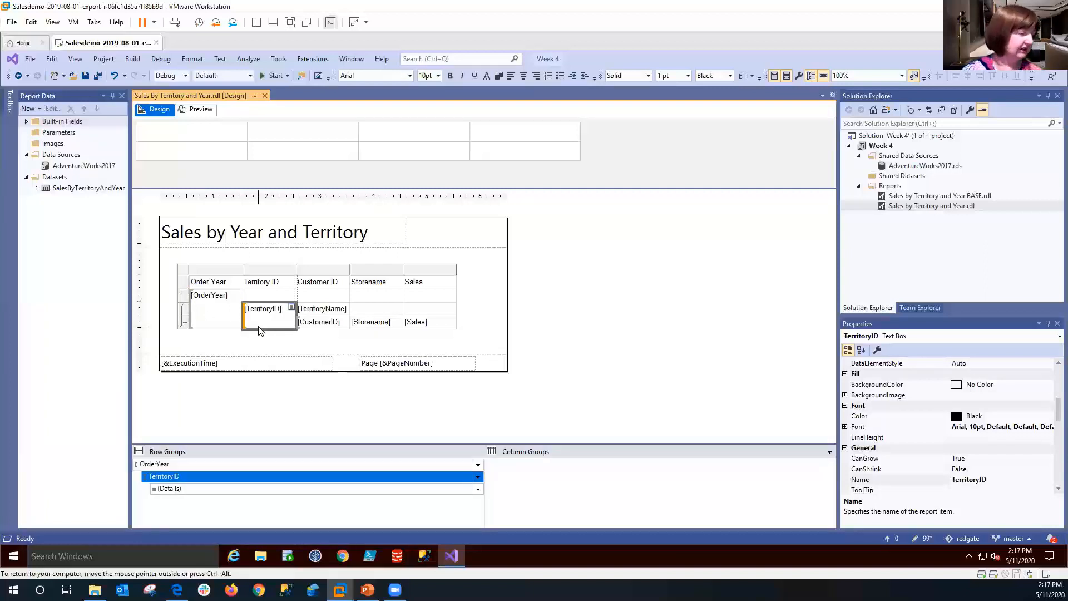
pyautogui.rightClick(260, 330)
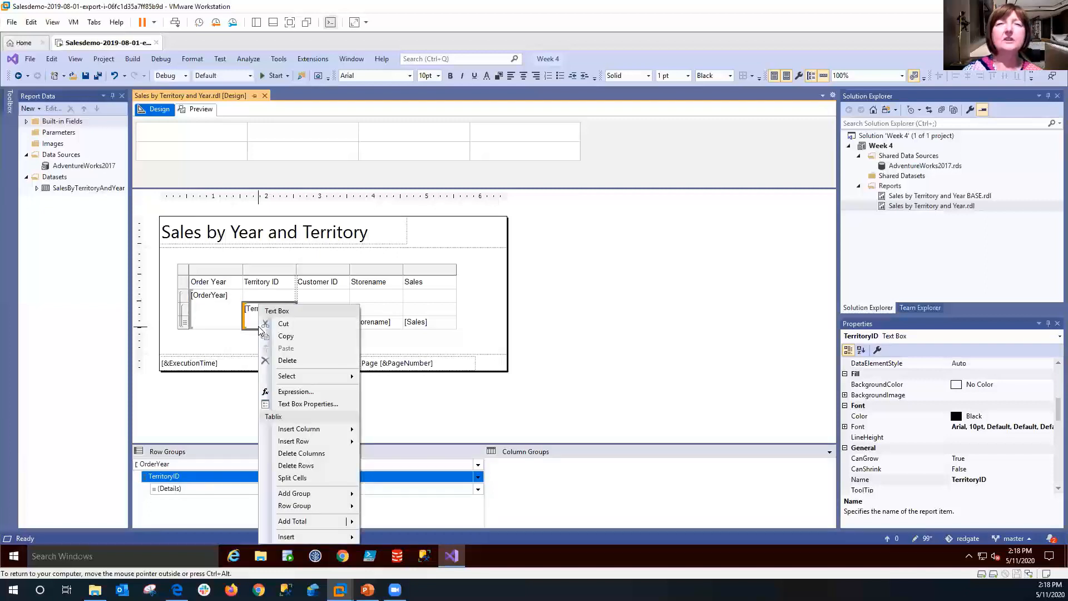
pyautogui.moveTo(336, 447)
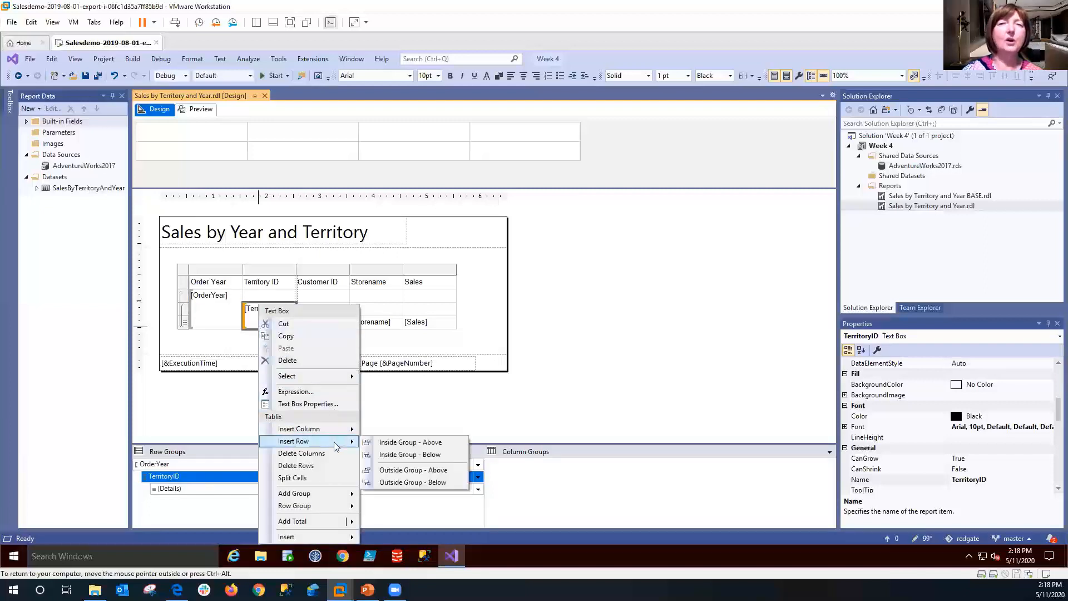
pyautogui.click(388, 443)
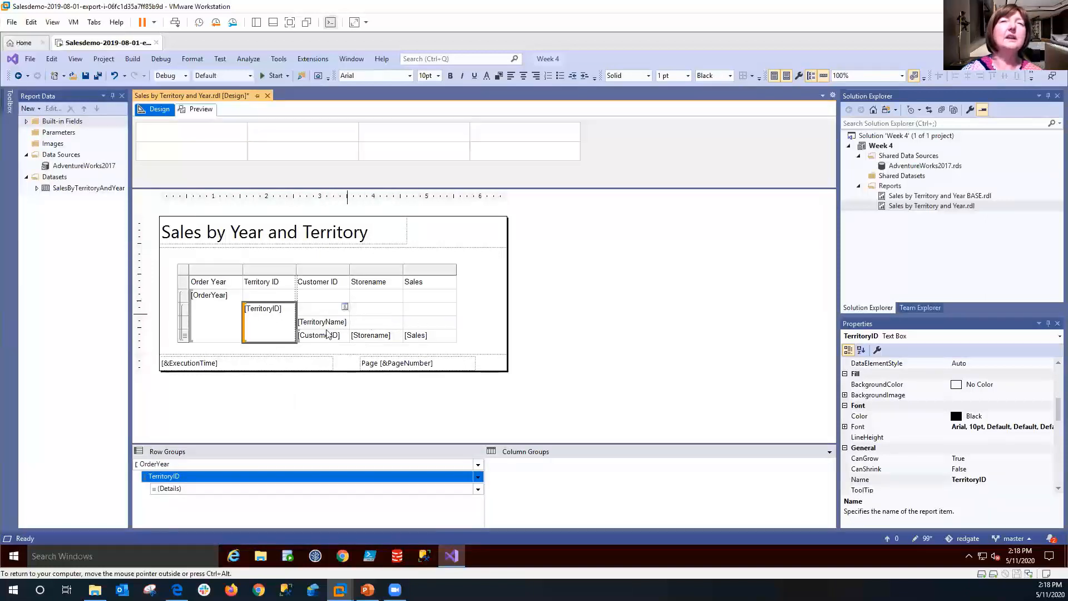
pyautogui.click(322, 310)
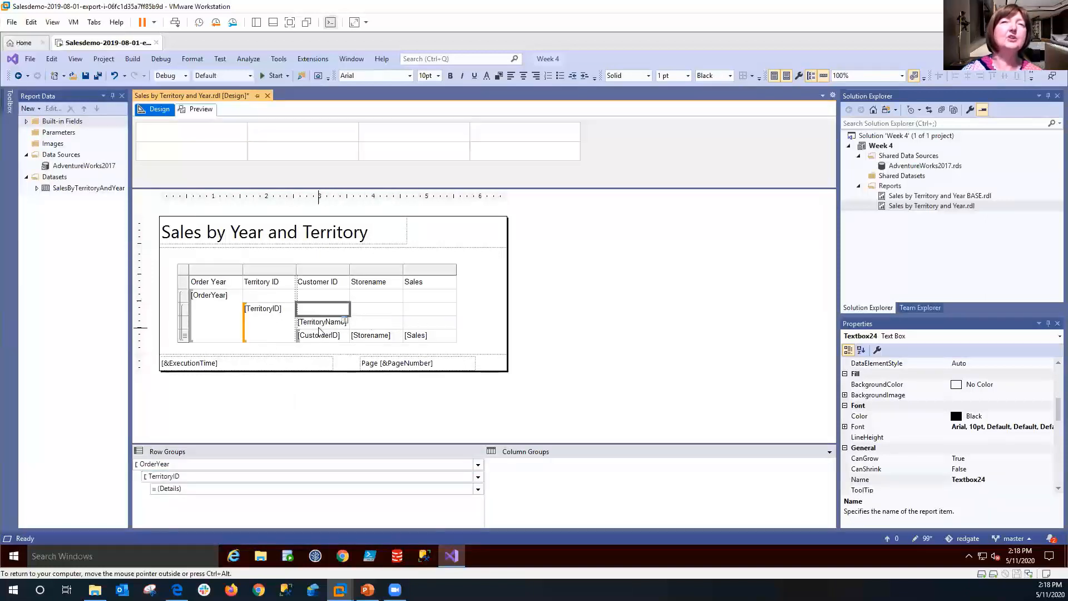
pyautogui.click(320, 327)
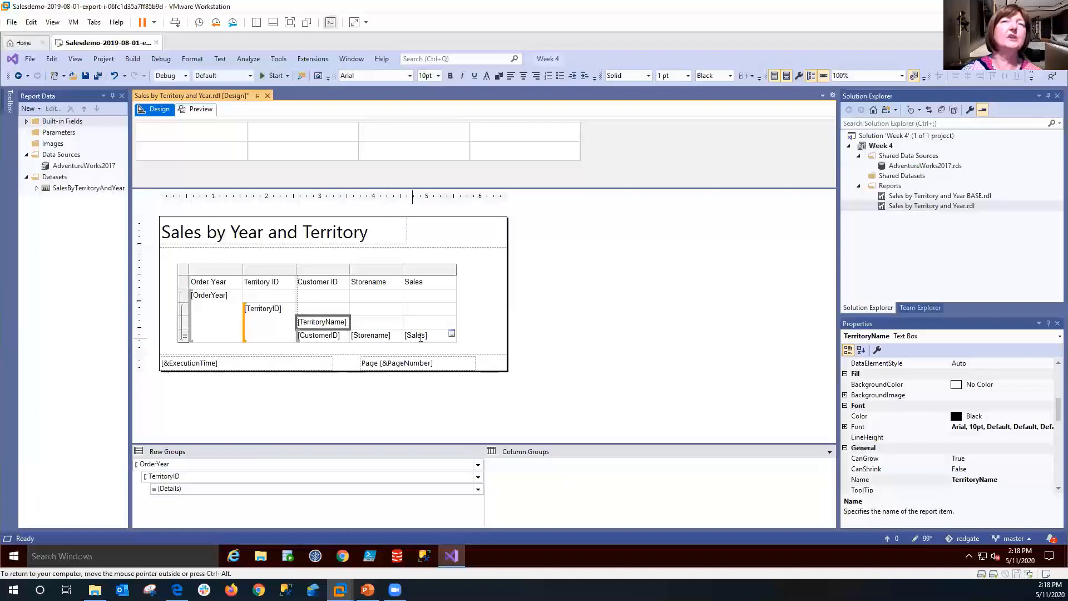
# Insert a row outside the TerritoryID group, directly above it
pyautogui.click(273, 336)
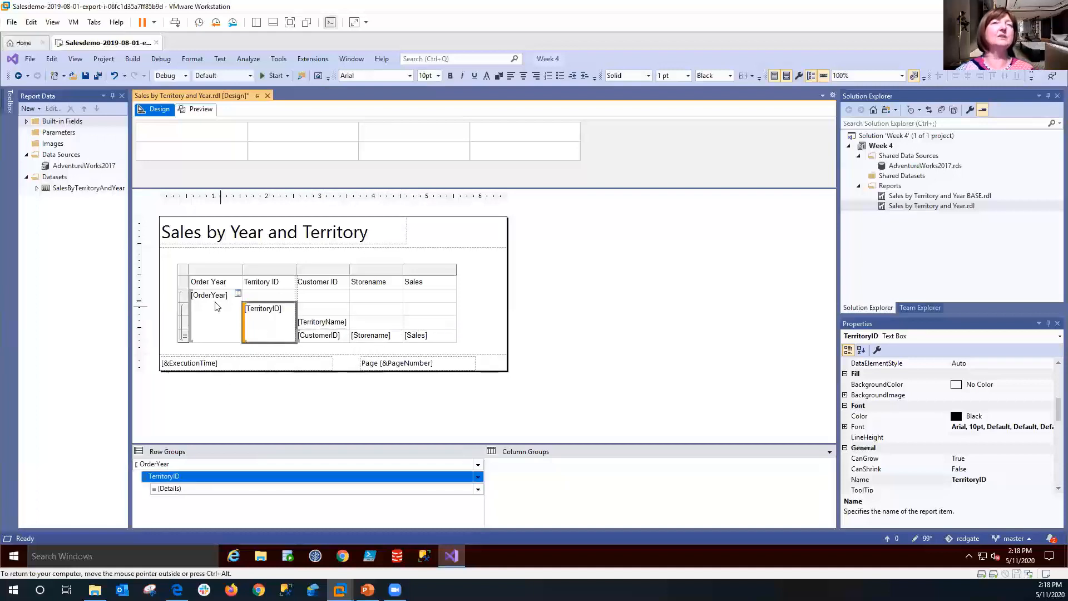
pyautogui.rightClick(272, 333)
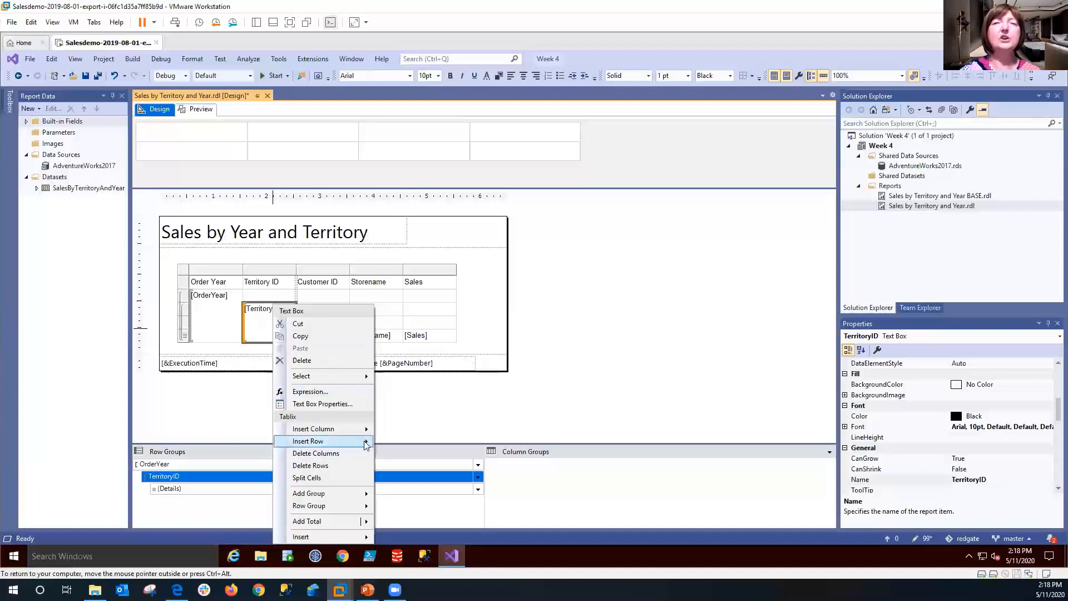
pyautogui.moveTo(366, 444)
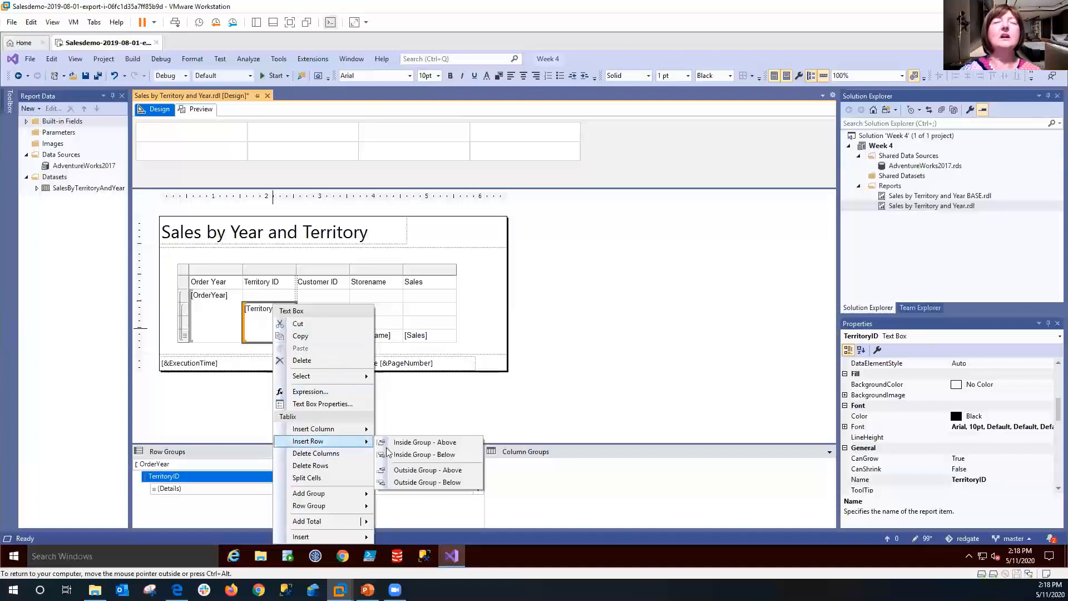
pyautogui.click(413, 472)
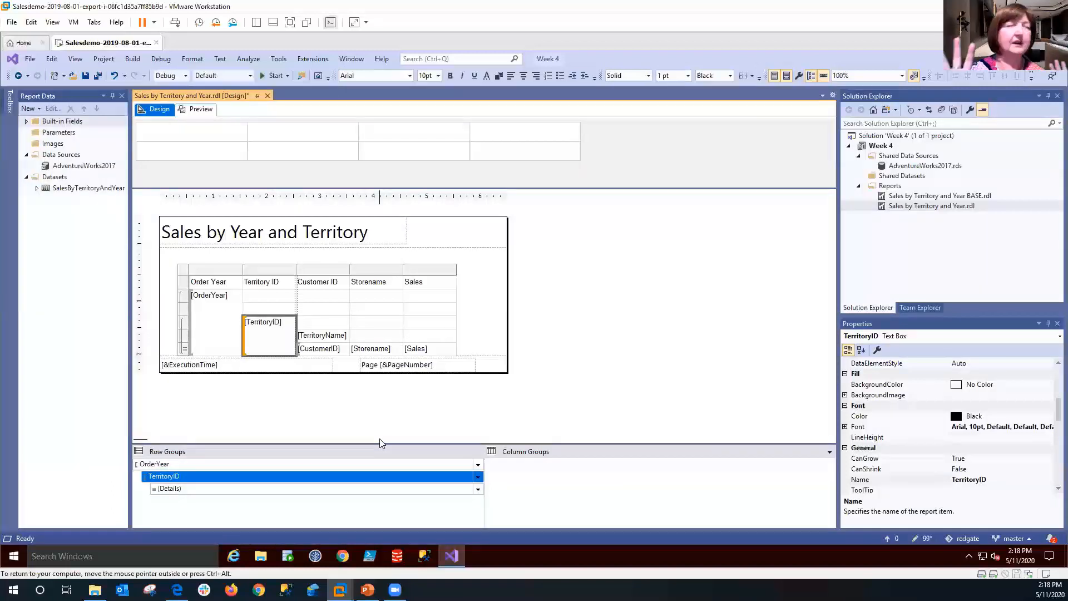
# Move the TerritoryName field up one row and enter the headings "Customer ID" and "Sotre Name" above the customer detail fields
pyautogui.click(320, 341)
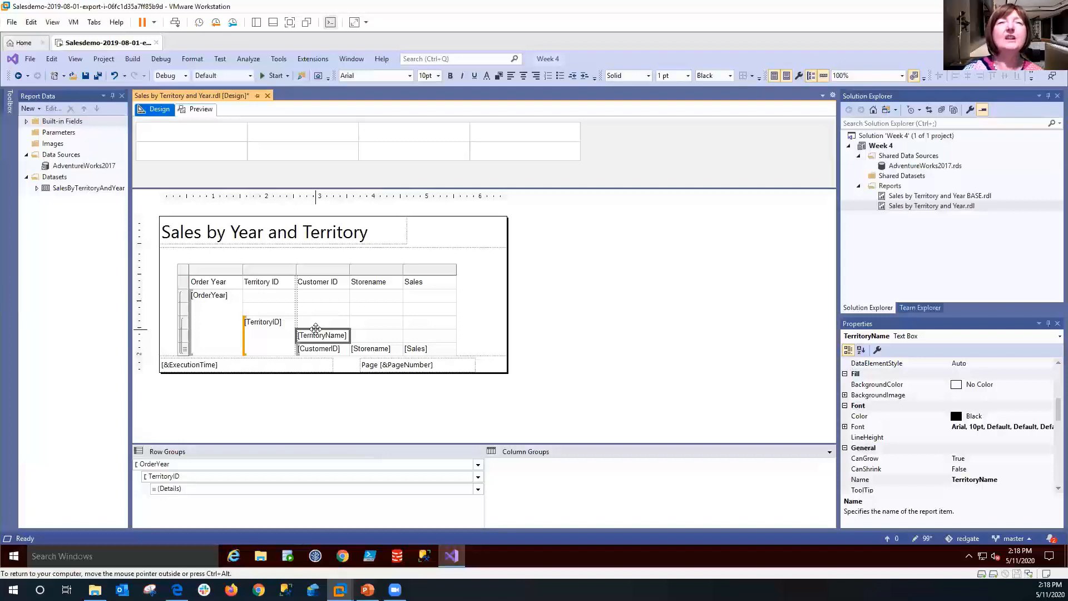
pyautogui.moveTo(315, 329); pyautogui.dragTo(317, 317)
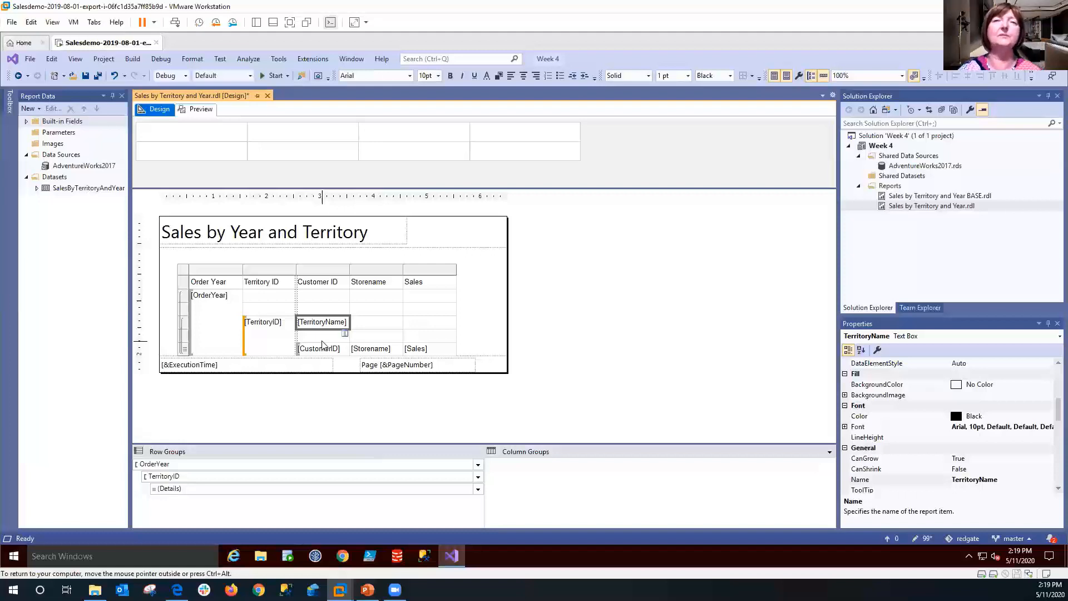
pyautogui.click(322, 336)
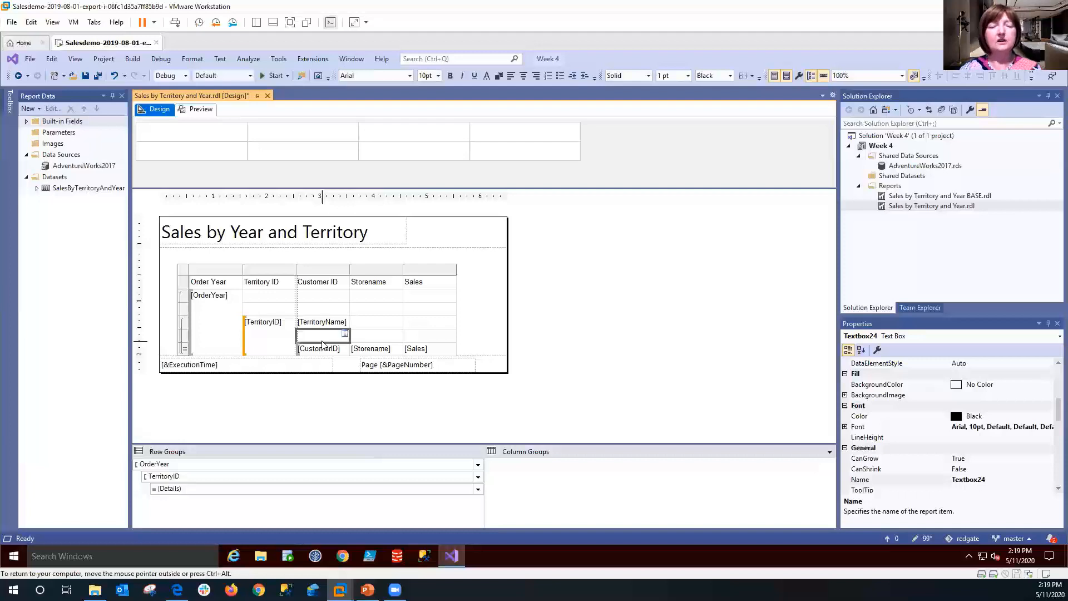
pyautogui.write('C')
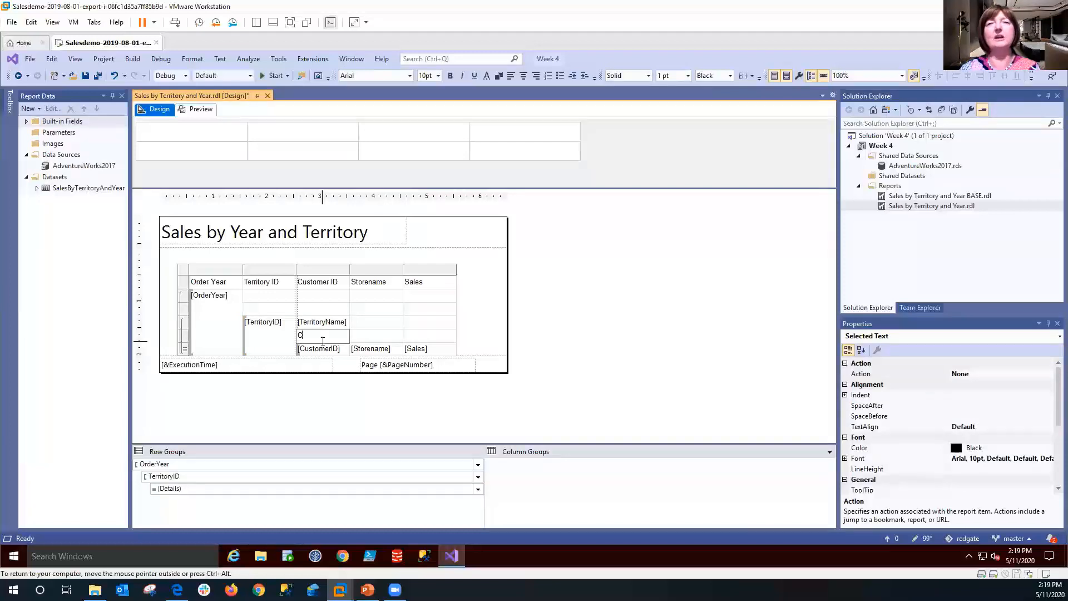
pyautogui.write('ustomer ID')
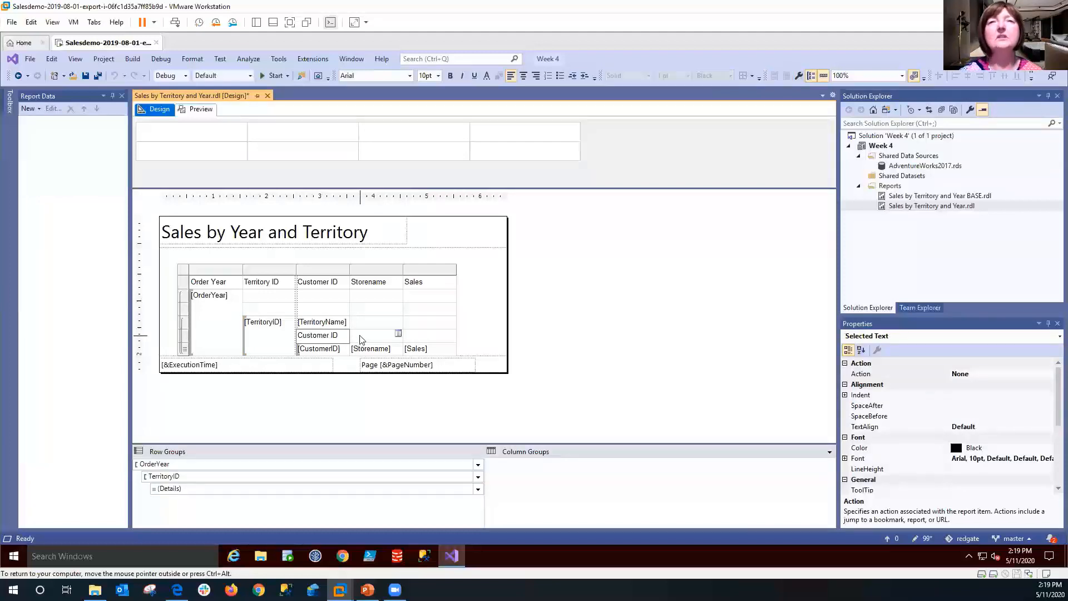
pyautogui.click(360, 339)
pyautogui.write('S')
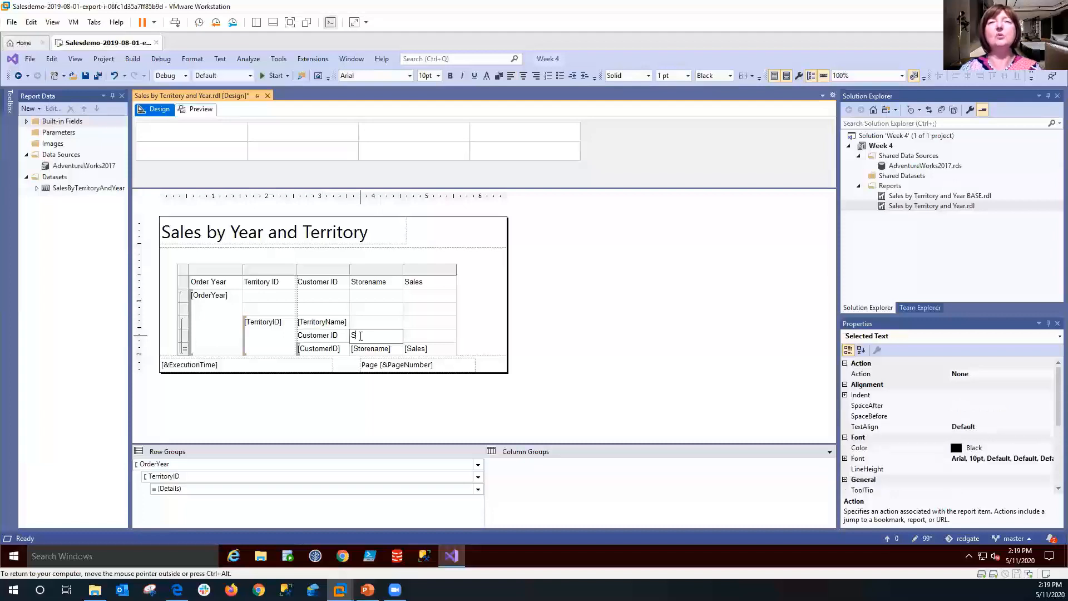
pyautogui.write('tore Name')
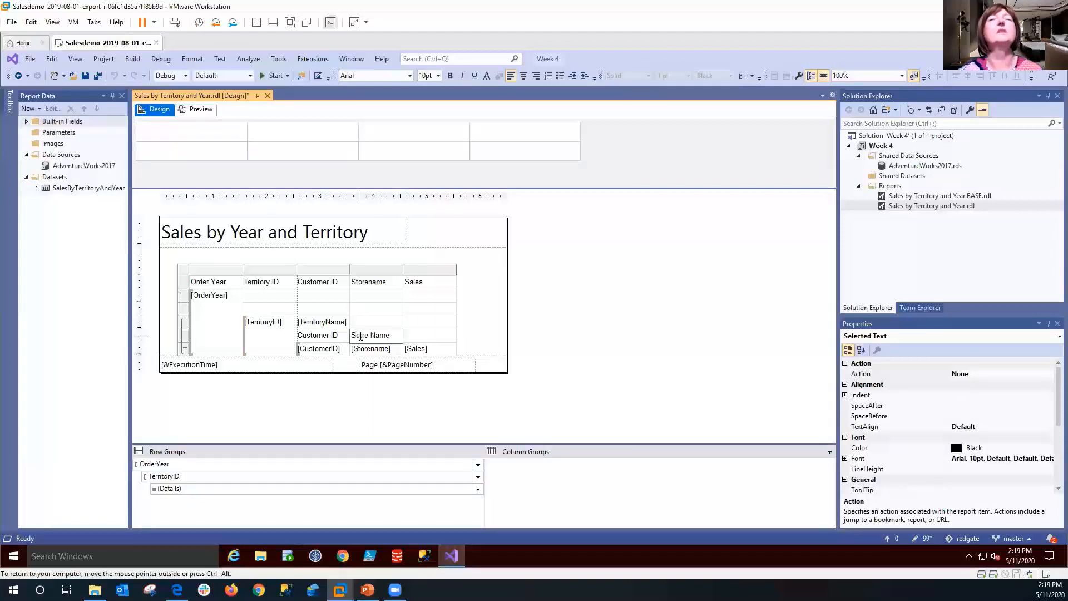
# Clear the Customer ID and Storename headings from the table's top header row
pyautogui.click(340, 287)
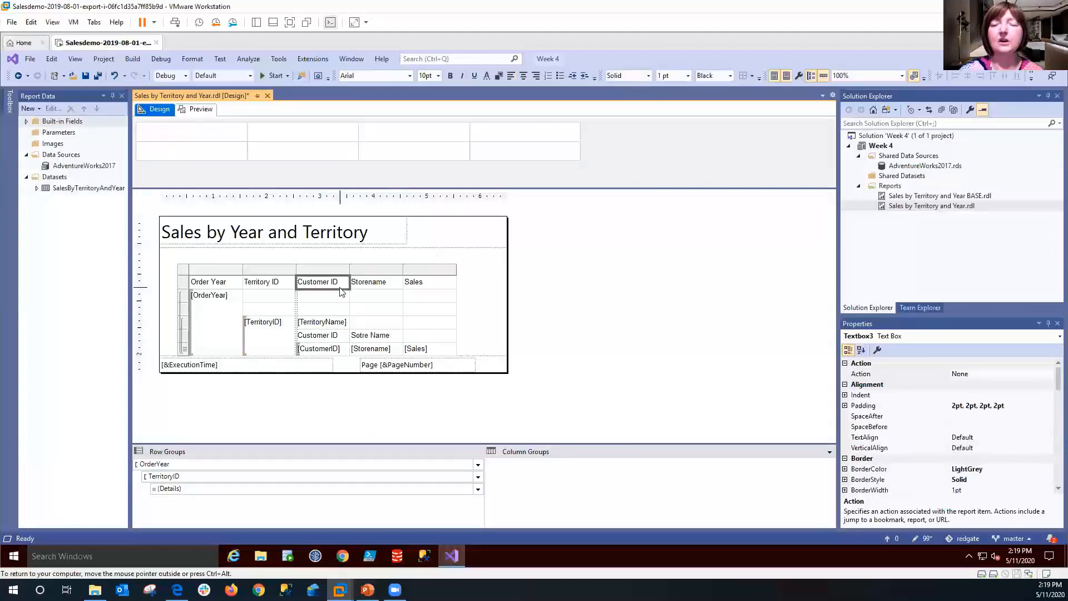
pyautogui.press('Delete')
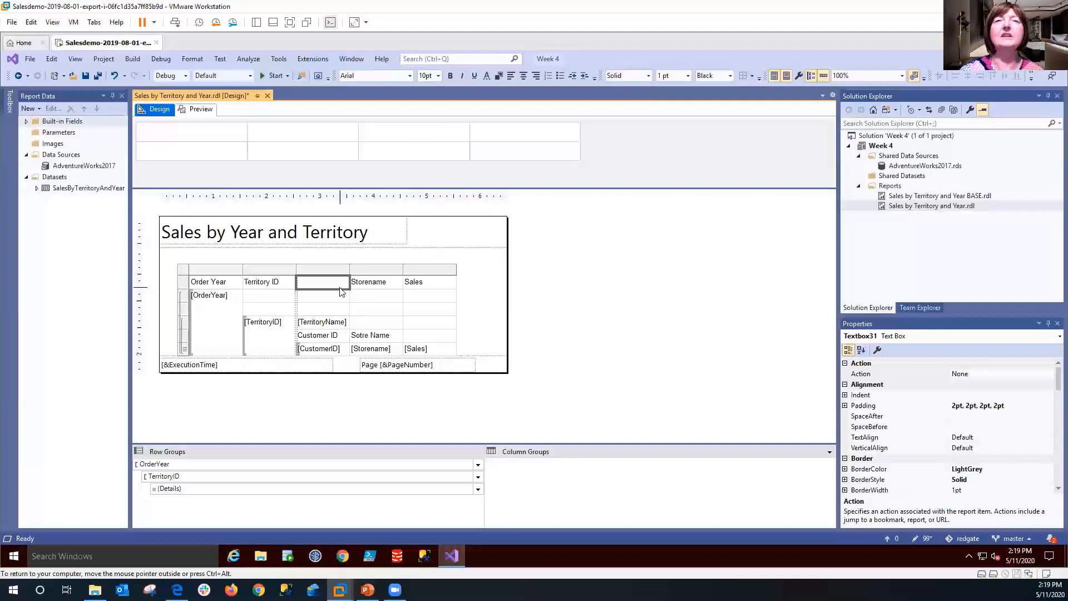
pyautogui.click(368, 288)
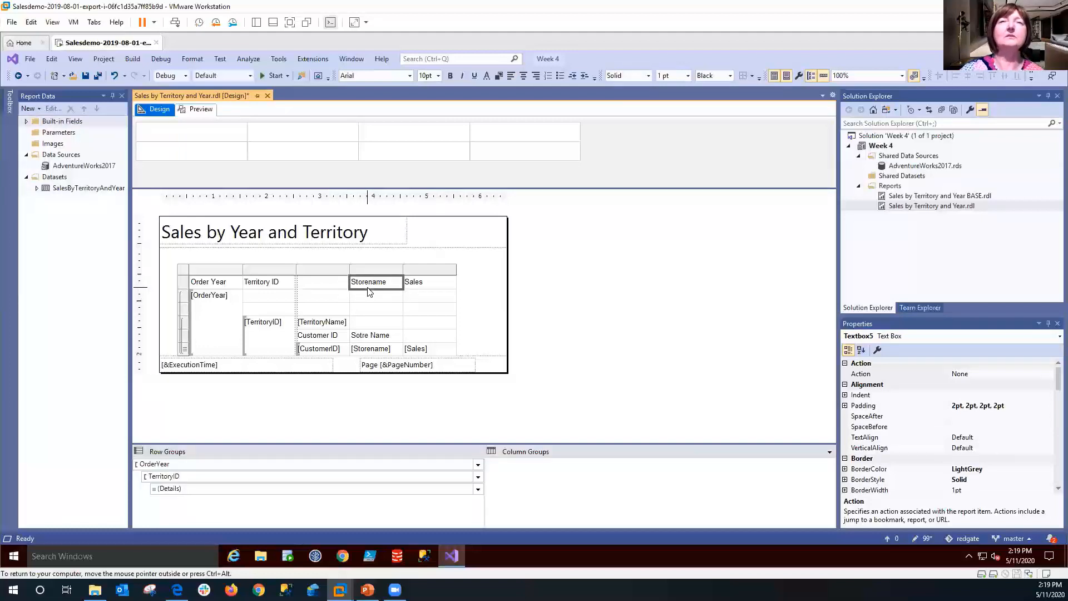
pyautogui.press('Delete')
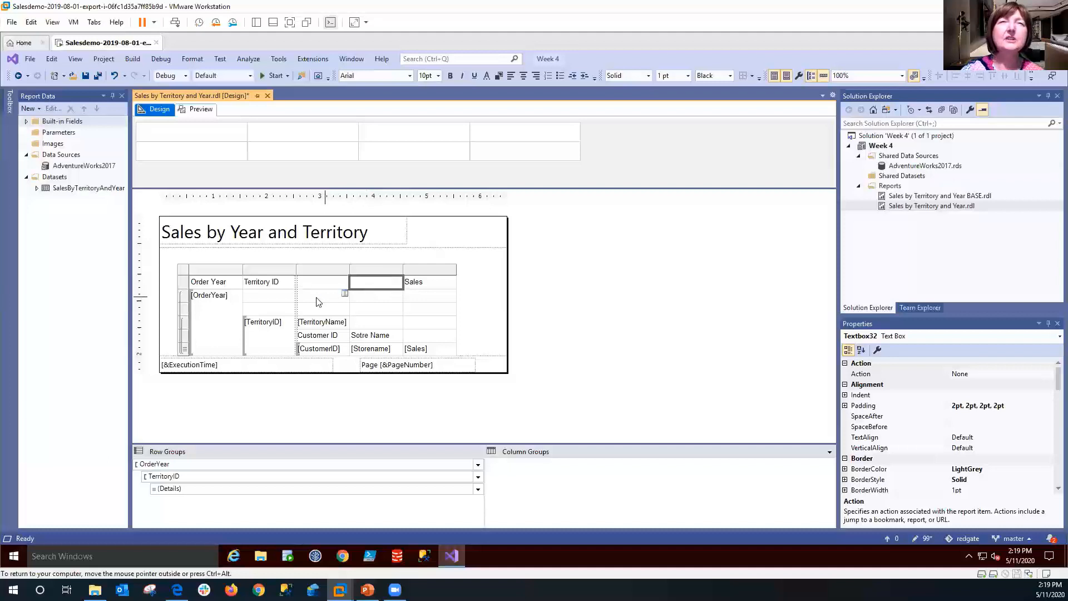
# Move the Territory ID heading from the table's header row to the empty cell directly above the TerritoryID field
pyautogui.click(184, 283)
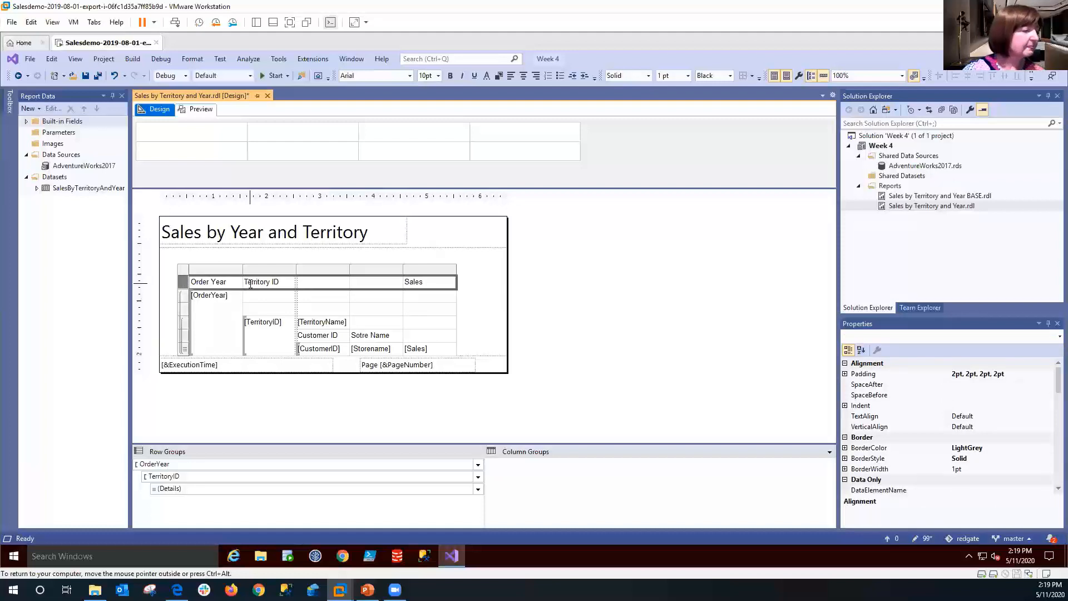
pyautogui.click(282, 286)
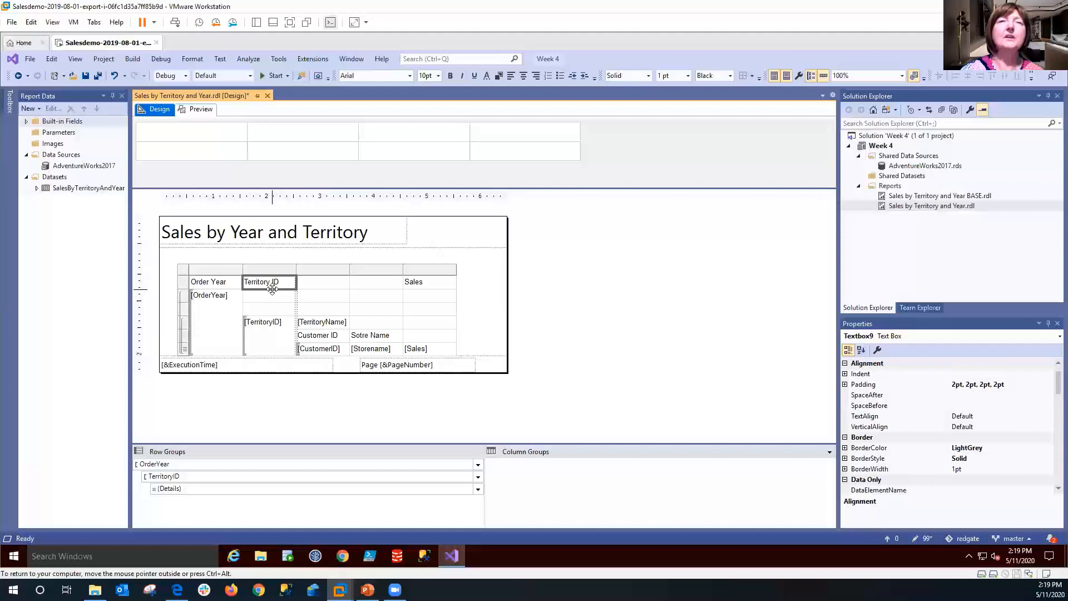
pyautogui.moveTo(272, 289); pyautogui.dragTo(273, 315)
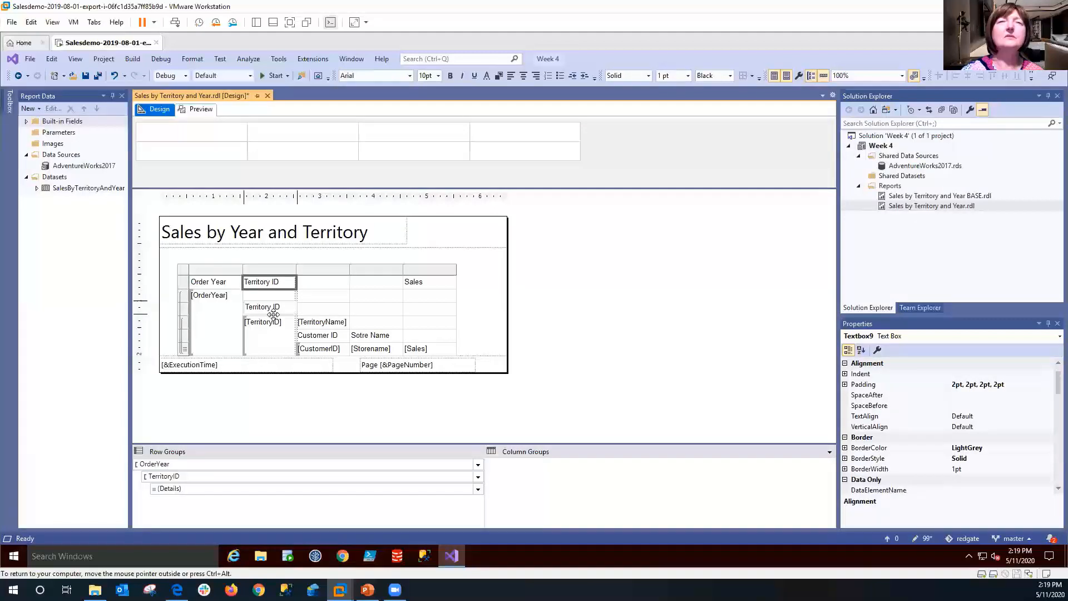
pyautogui.moveTo(274, 315); pyautogui.dragTo(272, 313)
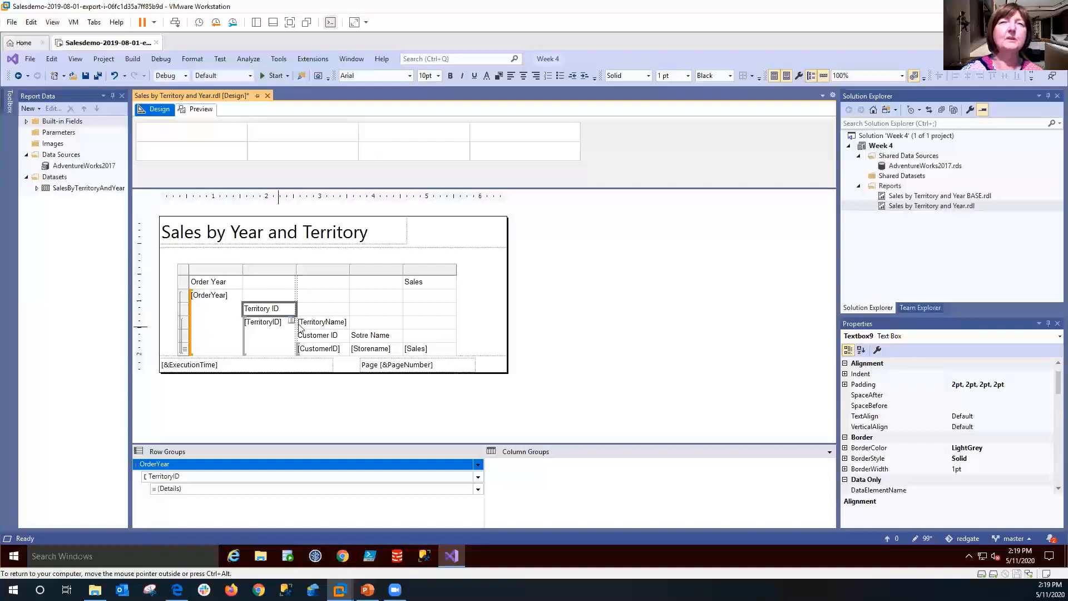
# Enter the heading "Territory Name" in the empty cell above the TerritoryName field
pyautogui.click(315, 313)
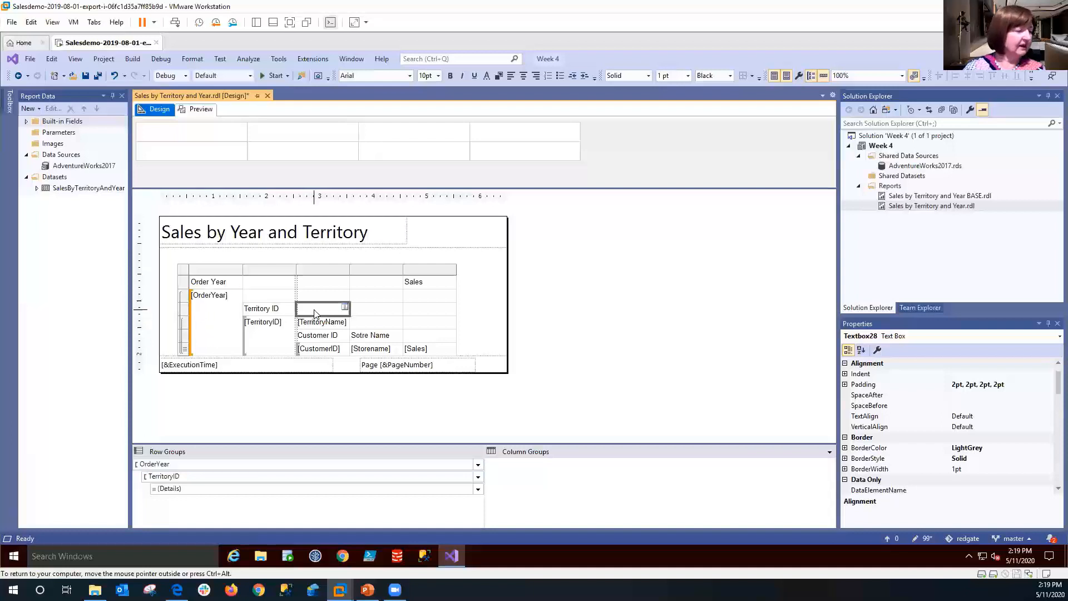
pyautogui.click(315, 312)
pyautogui.write('Ter')
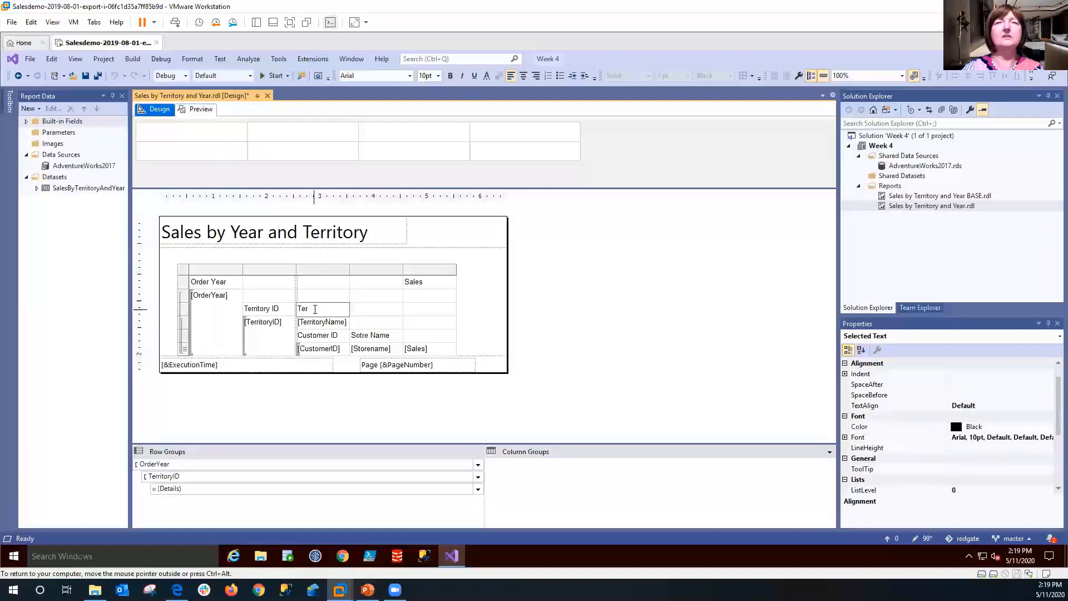
pyautogui.write('ritory N')
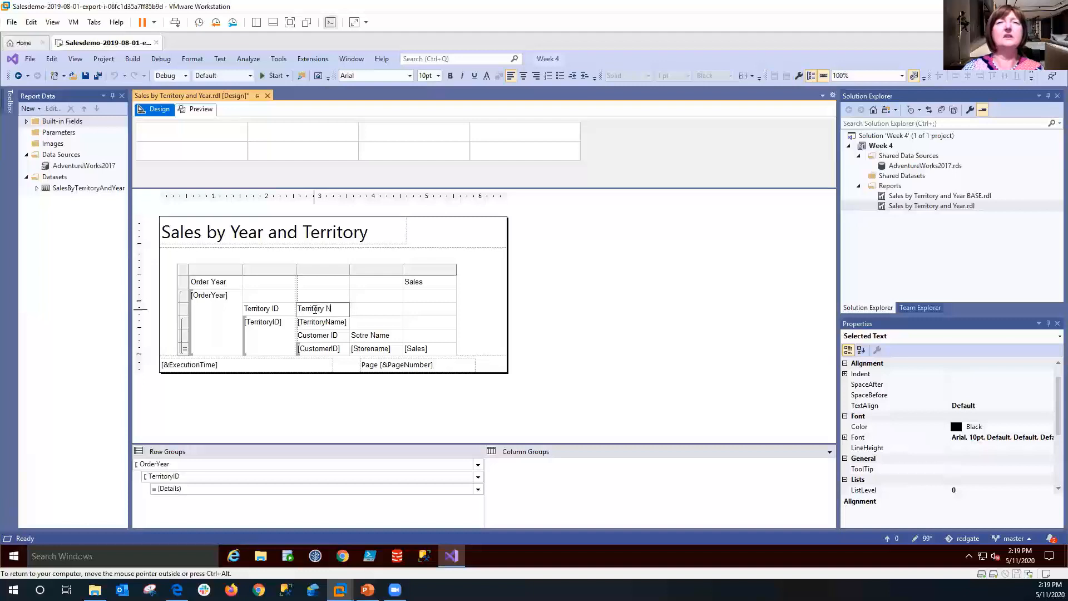
pyautogui.write('ame')
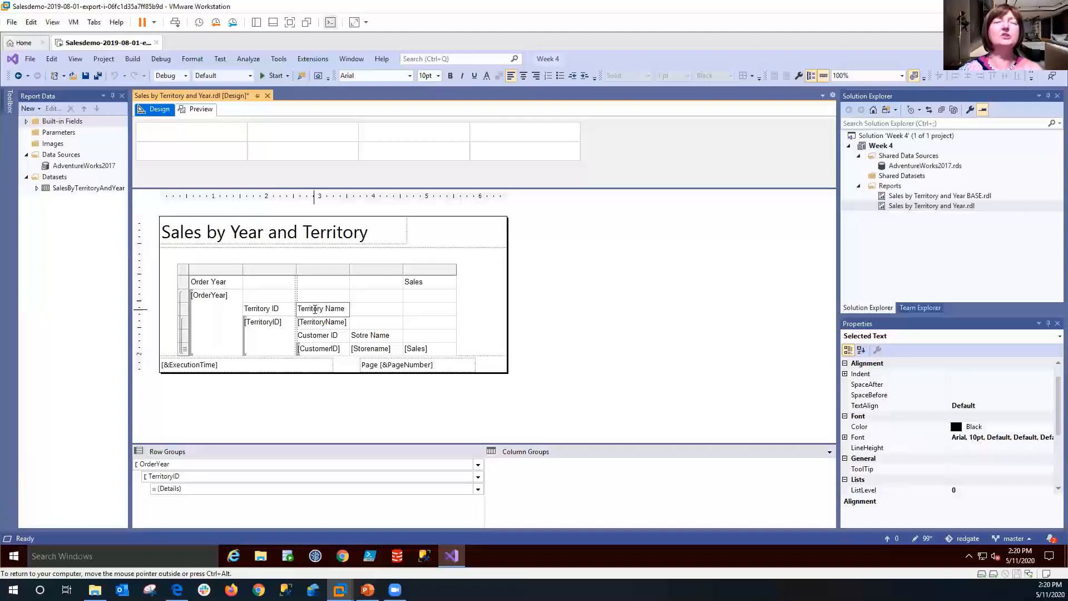
pyautogui.click(322, 400)
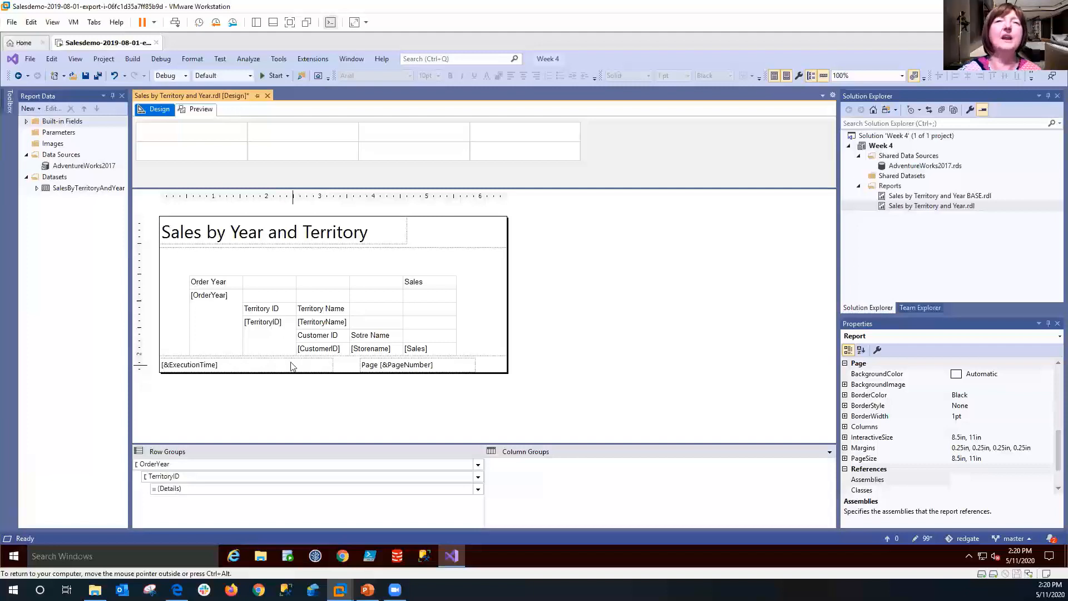
pyautogui.click(279, 342)
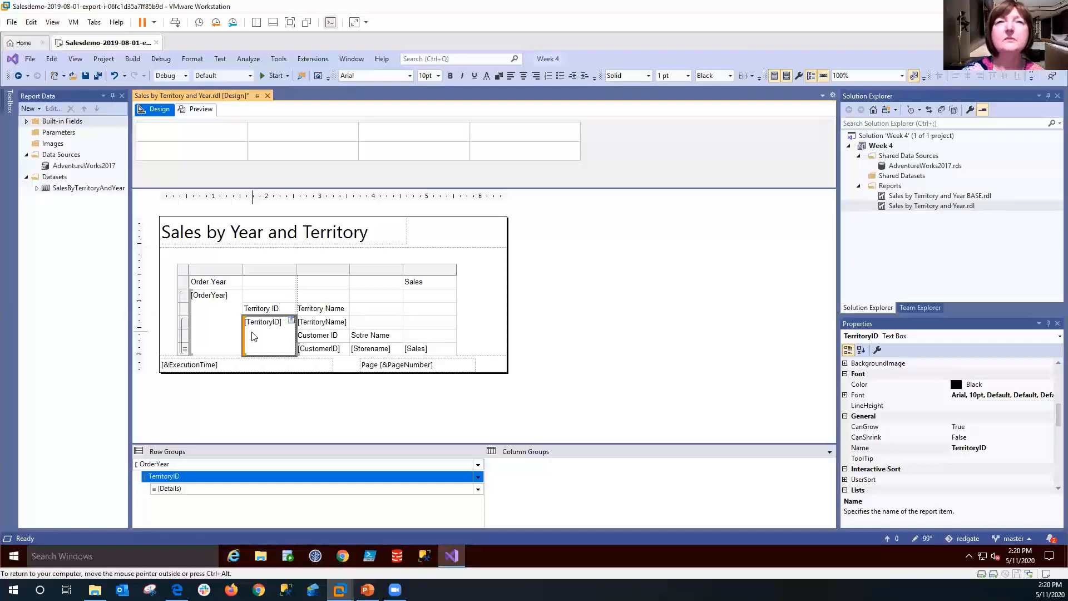
pyautogui.click(303, 408)
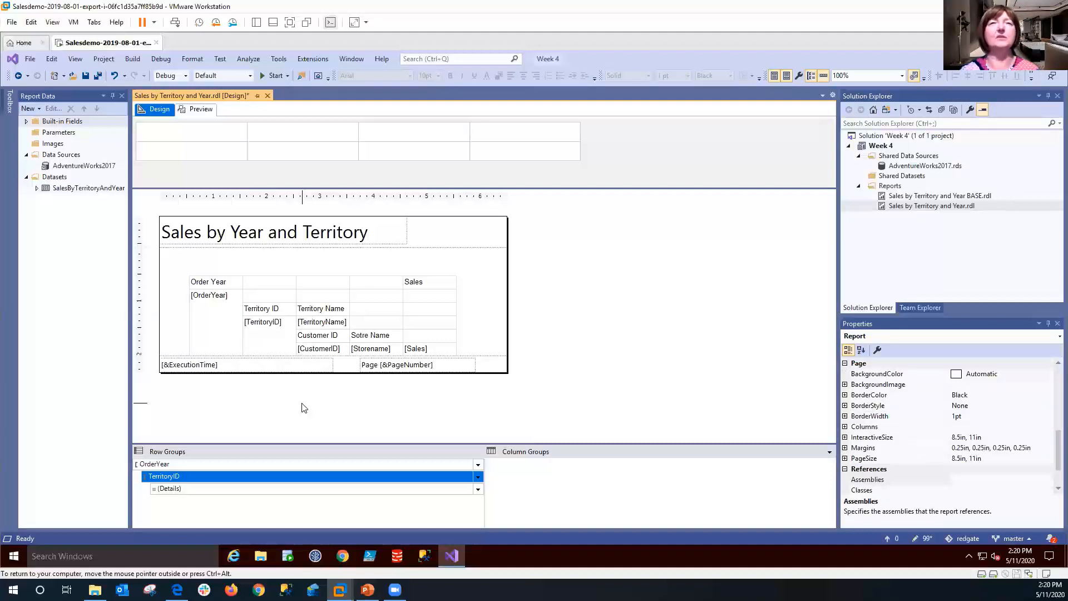
# Insert the Sales field as a sum in the Sales column of both the OrderYear and the TerritoryName rows
pyautogui.click(441, 302)
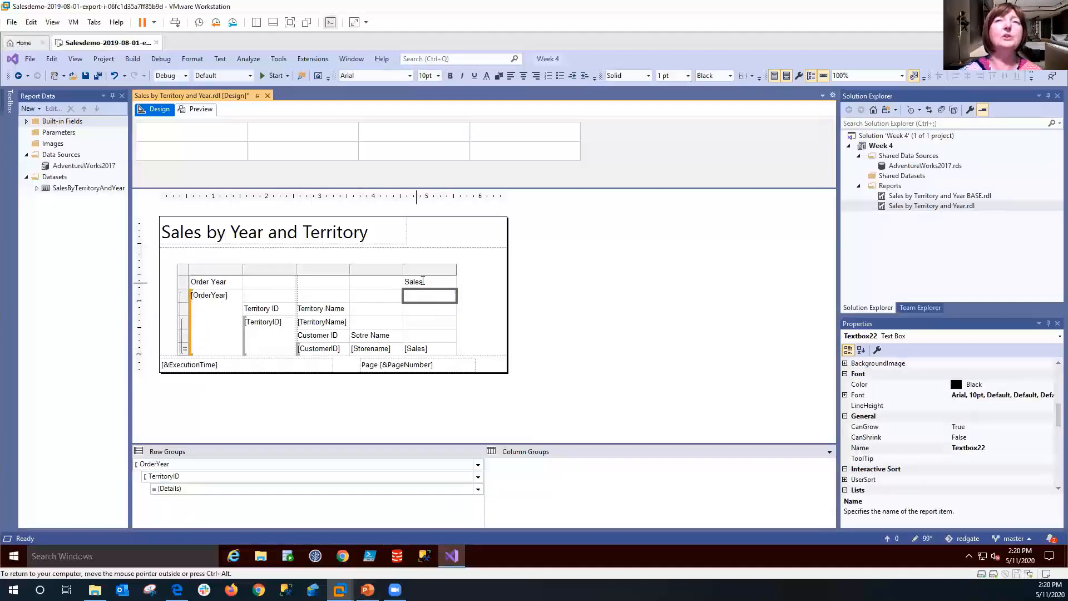
pyautogui.click(453, 295)
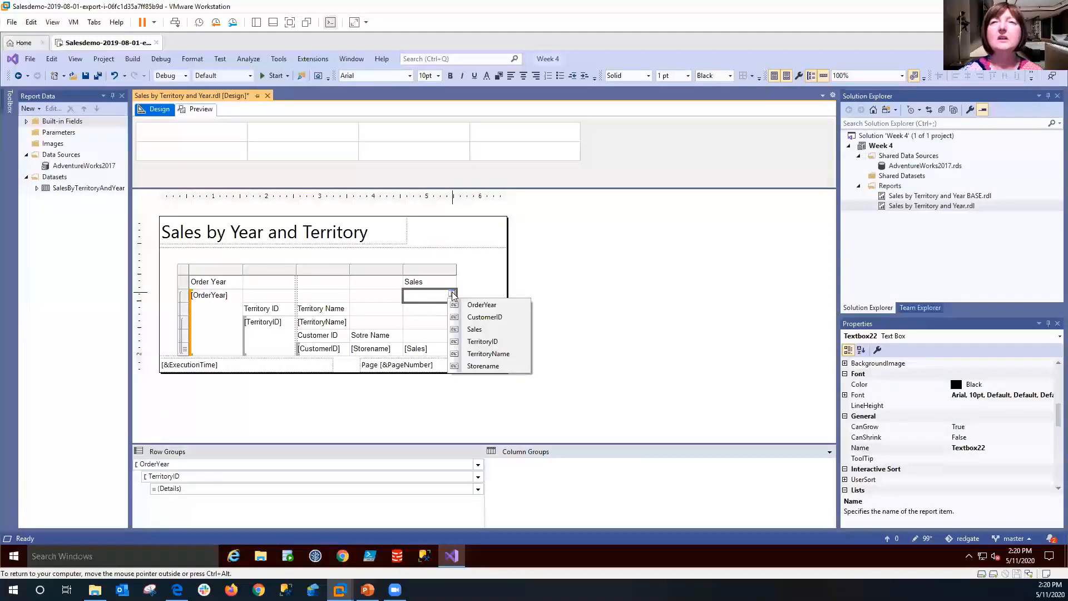
pyautogui.click(475, 328)
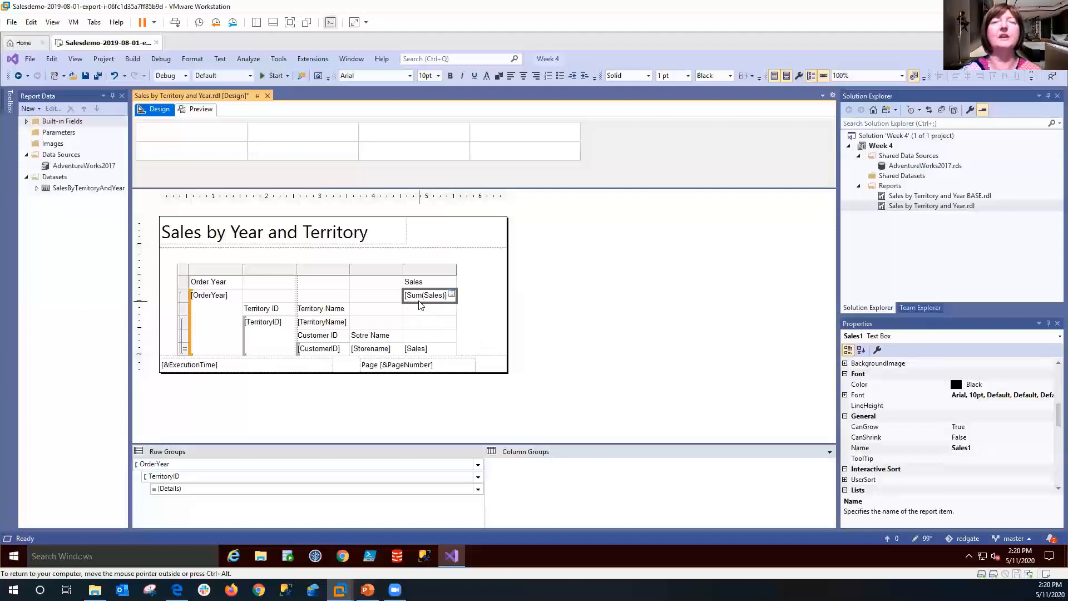
pyautogui.click(429, 325)
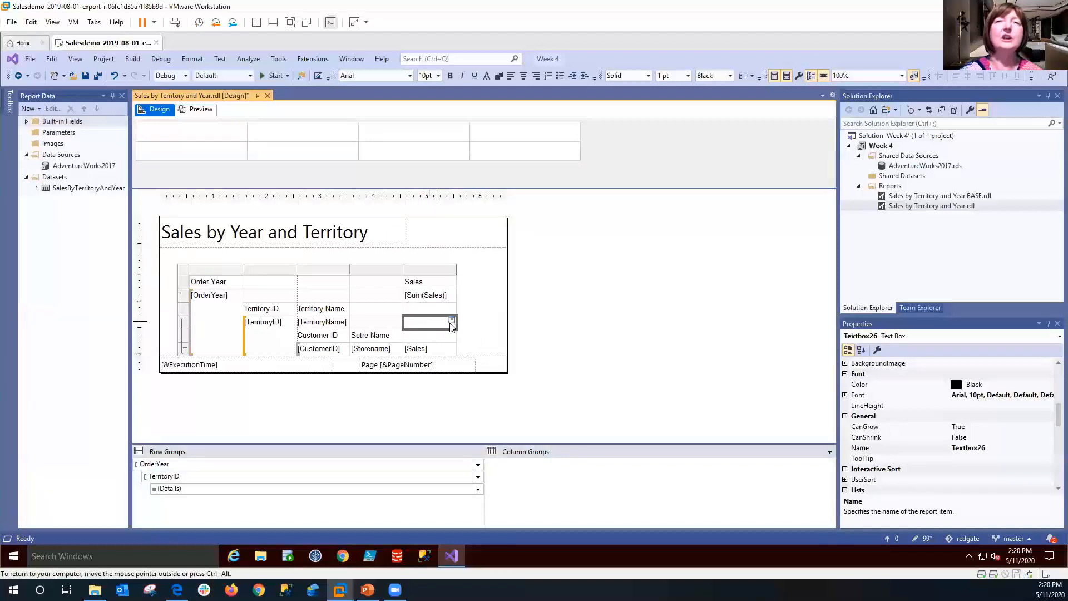
pyautogui.click(452, 321)
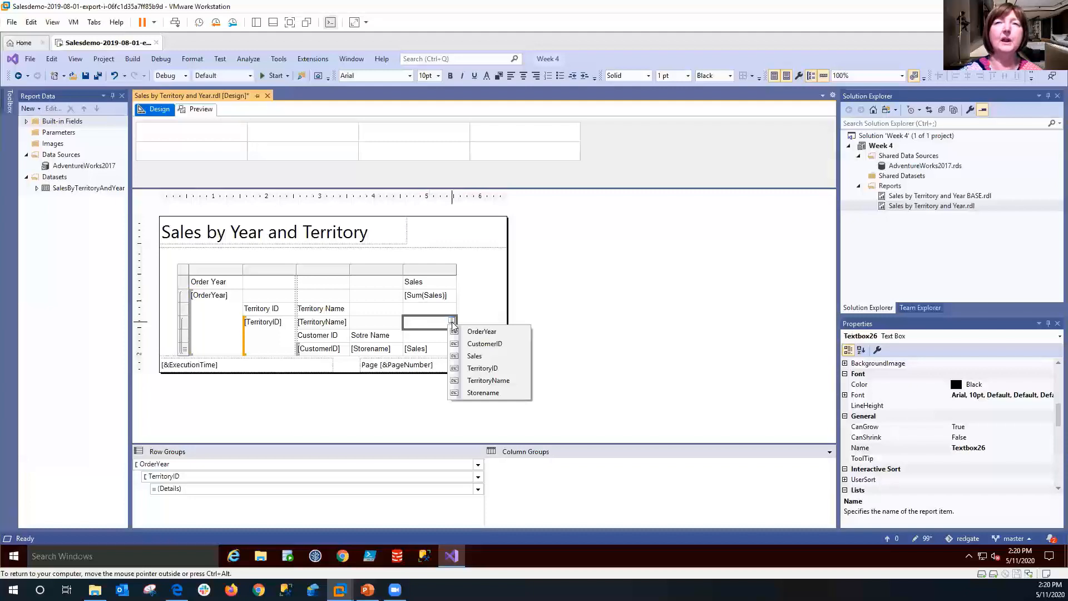
pyautogui.click(477, 358)
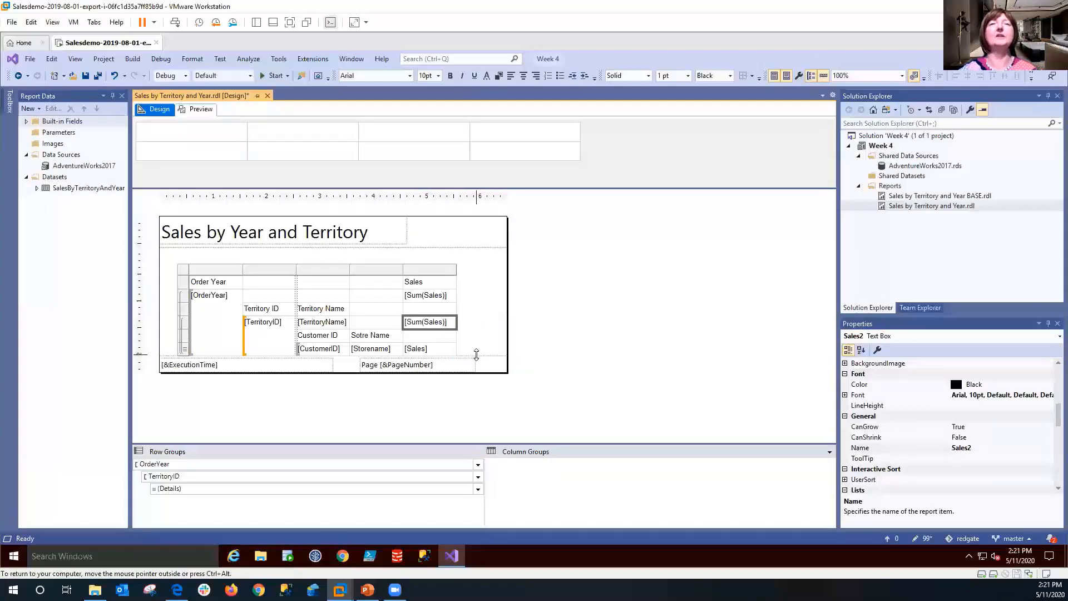
# Extend the report body below the table and add a total for the Sales field in the customer detail row
pyautogui.moveTo(477, 354); pyautogui.dragTo(478, 389)
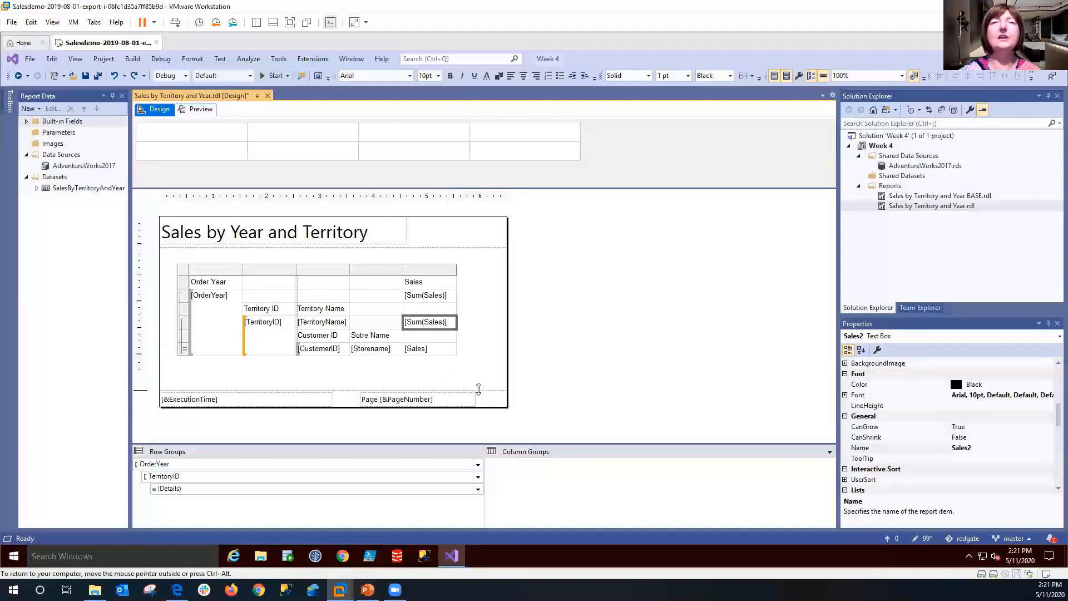
pyautogui.click(451, 349)
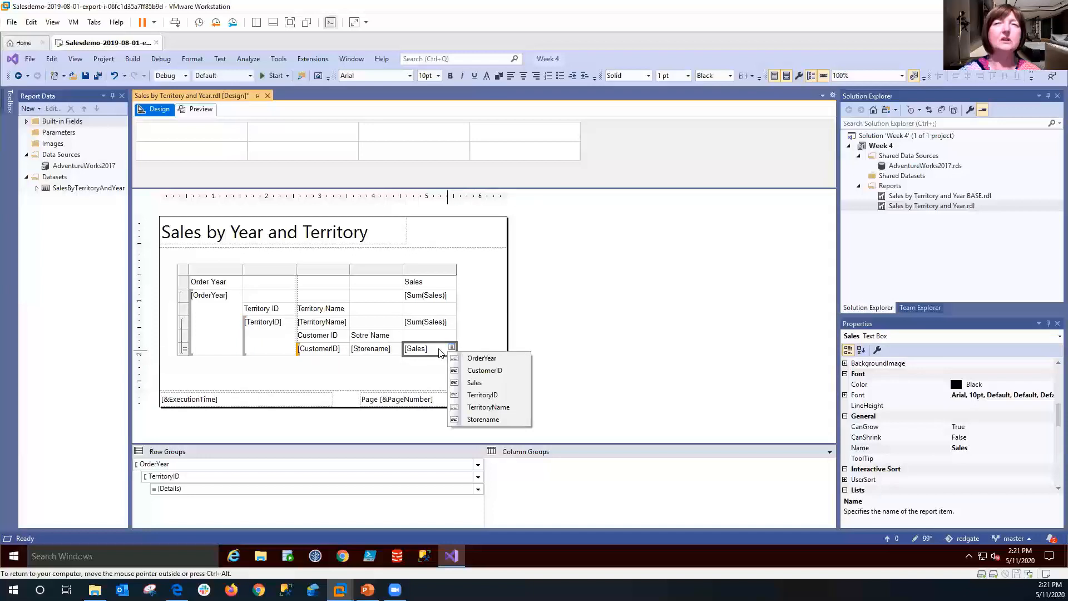
pyautogui.rightClick(441, 352)
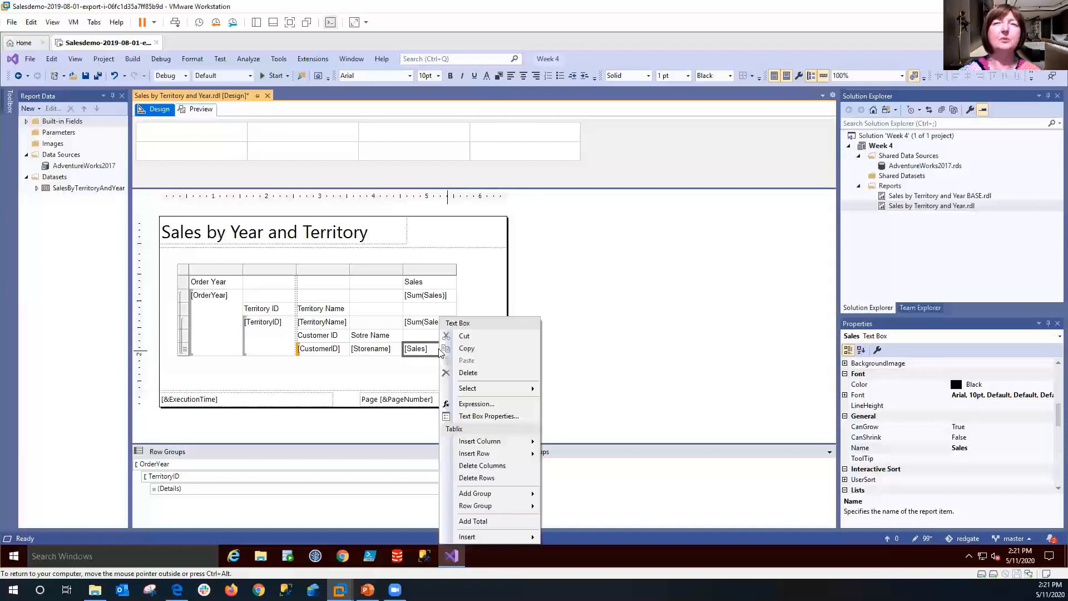
pyautogui.click(488, 521)
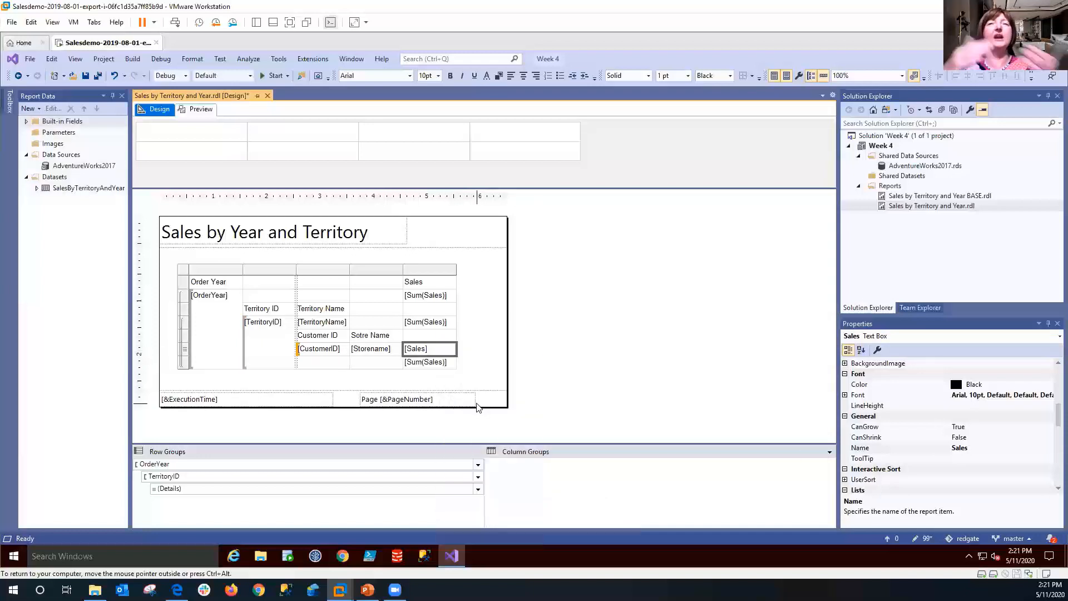
# Add a total row below the TerritoryID group from its Sales subtotal, and select the new Sales total cell
pyautogui.click(445, 366)
pyautogui.rightClick(447, 370)
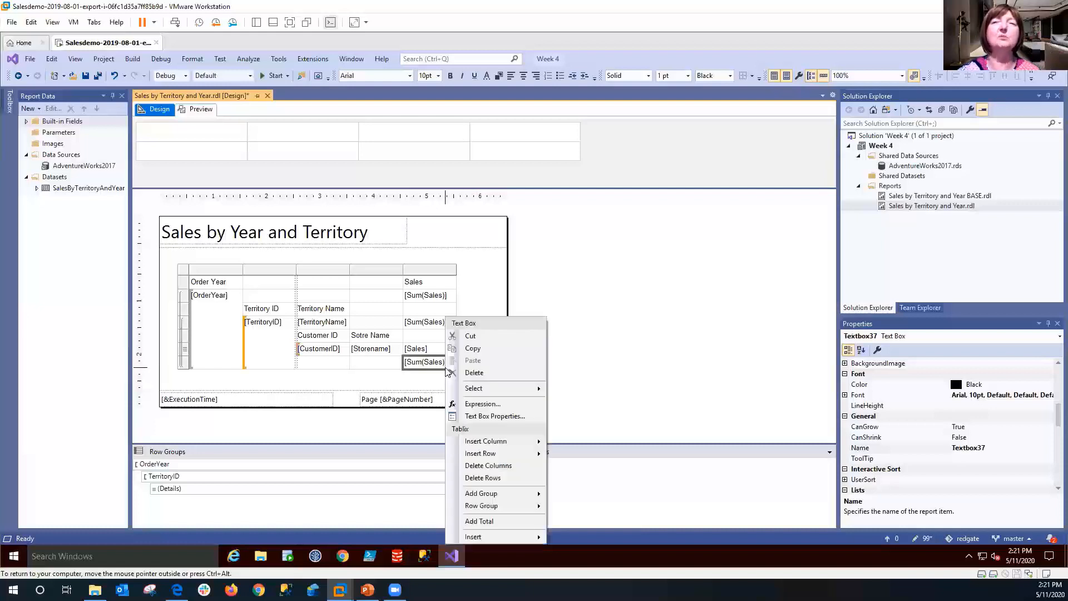
pyautogui.click(497, 522)
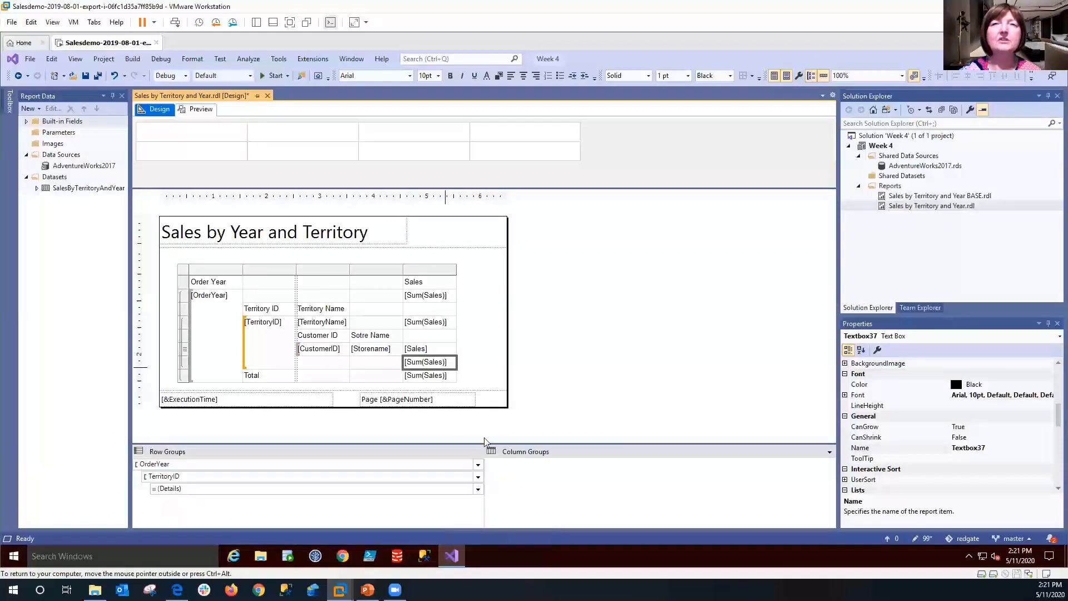
pyautogui.click(451, 379)
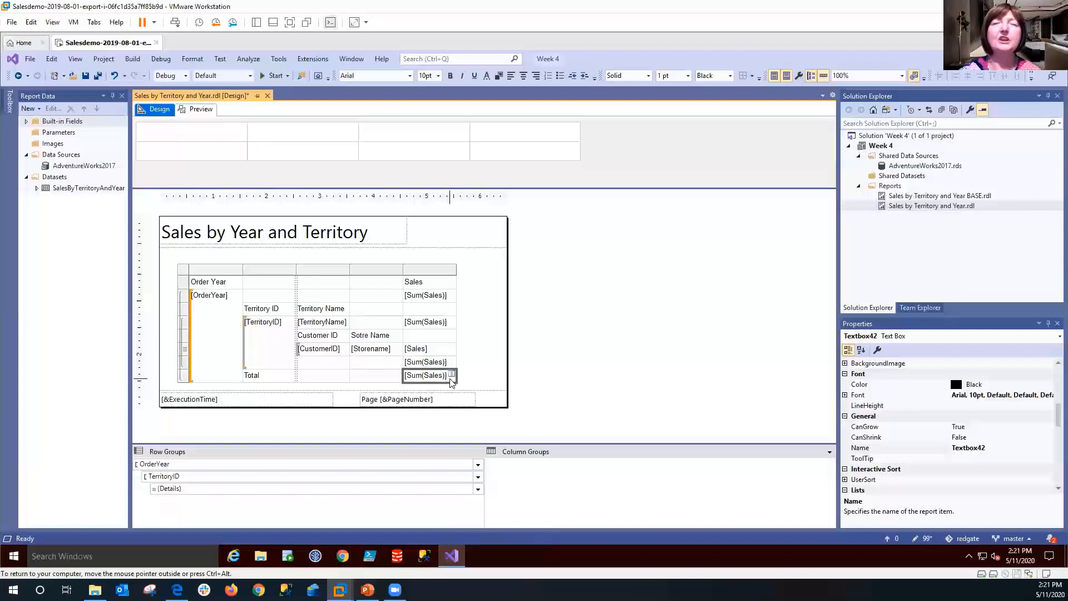
# Add a total row below the OrderYear group from the Sales cell of the territory total row
pyautogui.rightClick(450, 380)
pyautogui.click(490, 522)
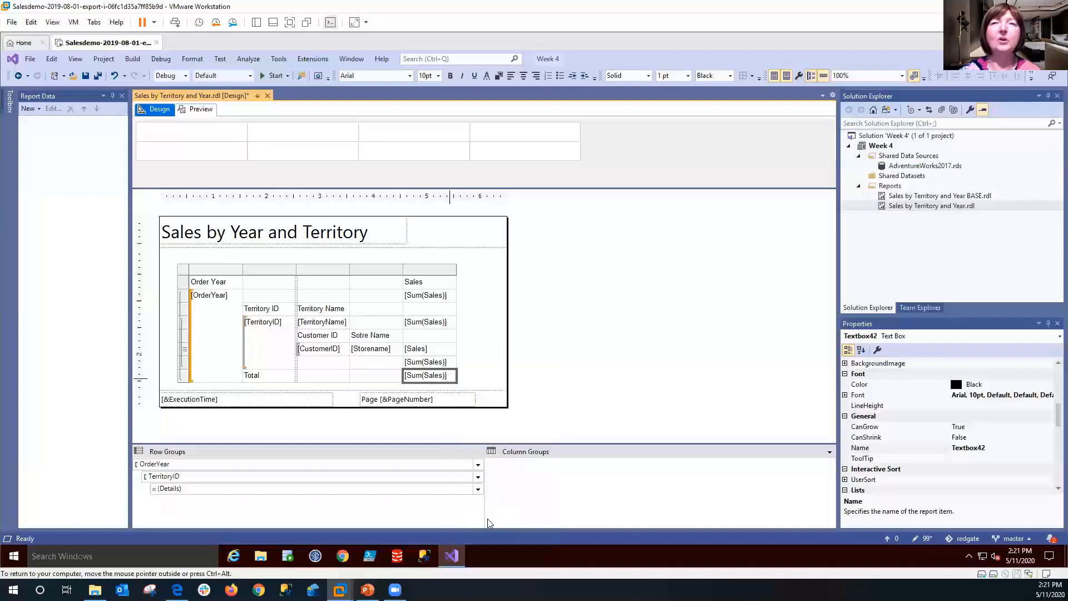
pyautogui.click(440, 393)
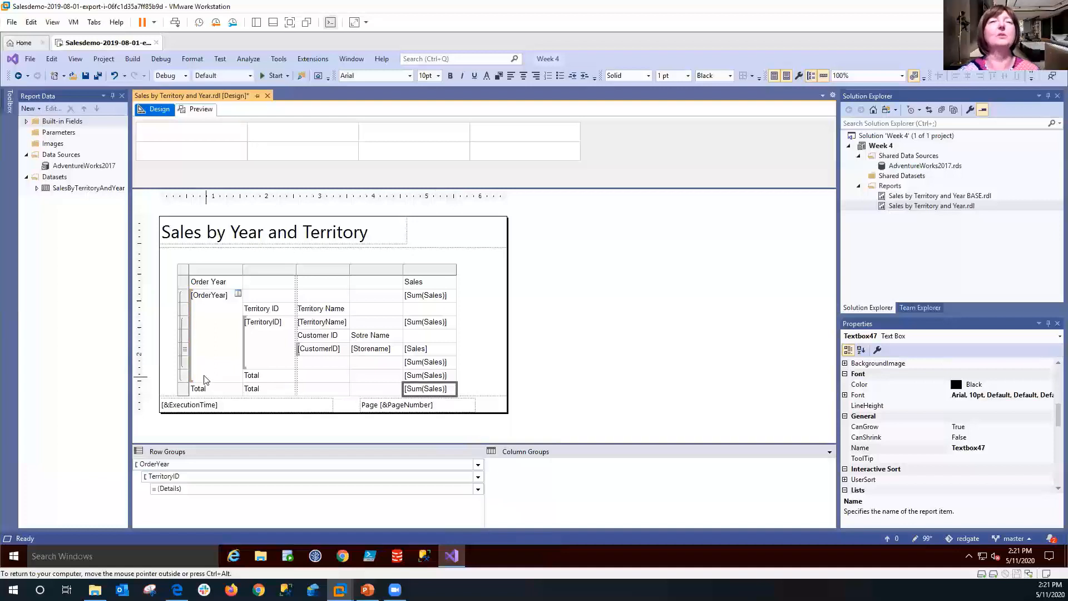
# Delete the two subtotal rows between the customer detail row and the bottom total row
pyautogui.click(185, 361)
pyautogui.rightClick(187, 360)
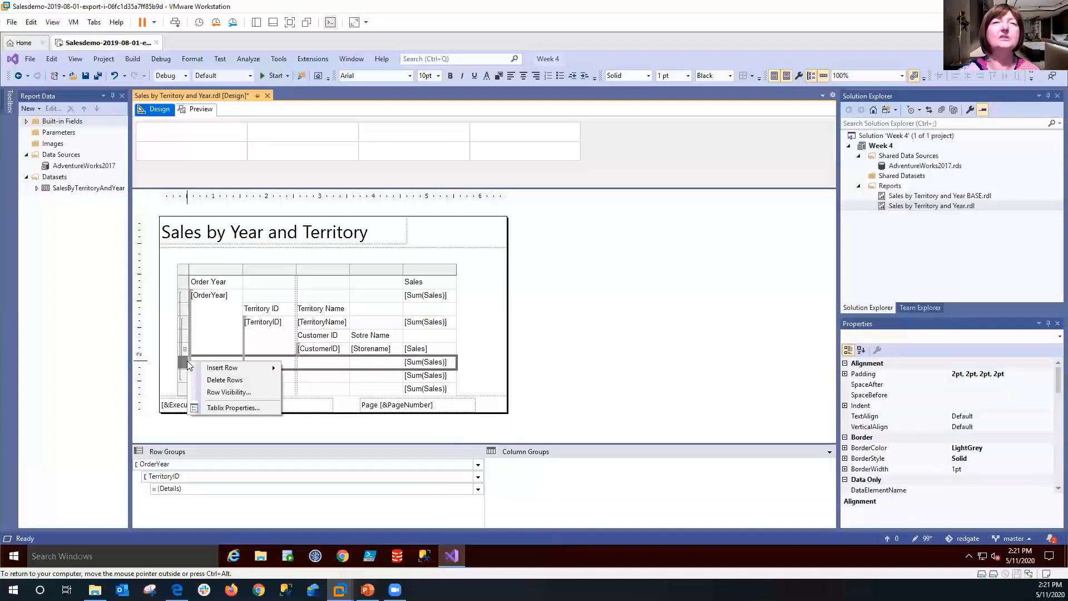
pyautogui.click(203, 379)
pyautogui.click(185, 363)
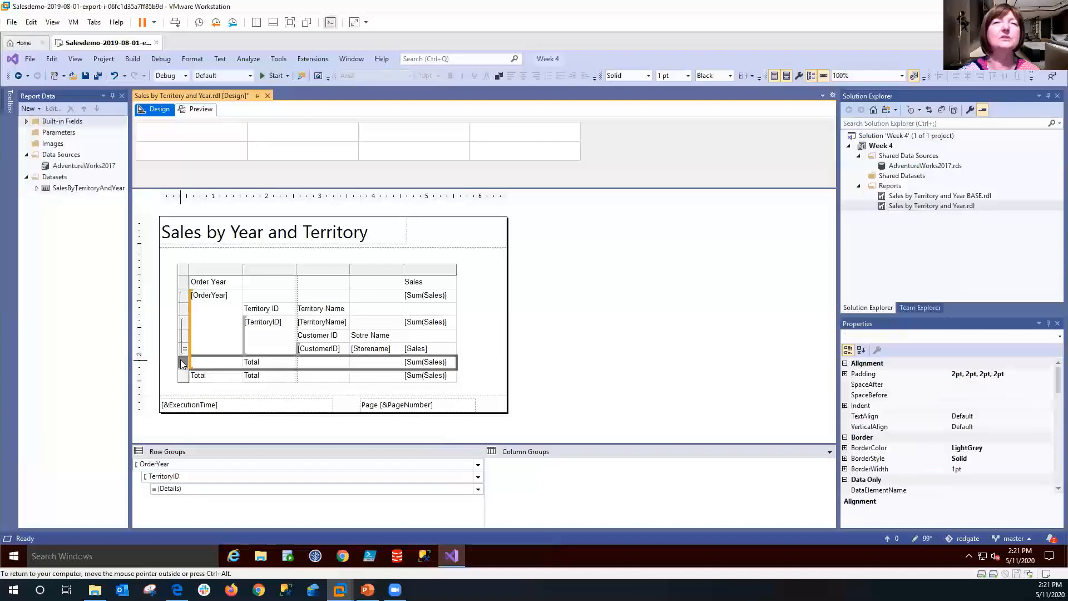
pyautogui.rightClick(185, 364)
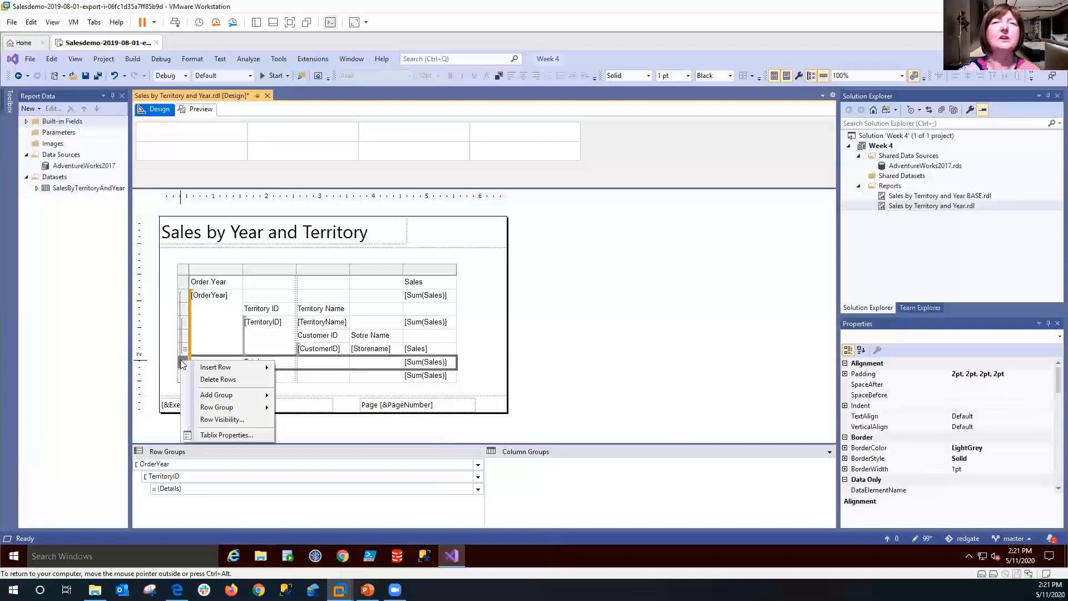
pyautogui.click(204, 379)
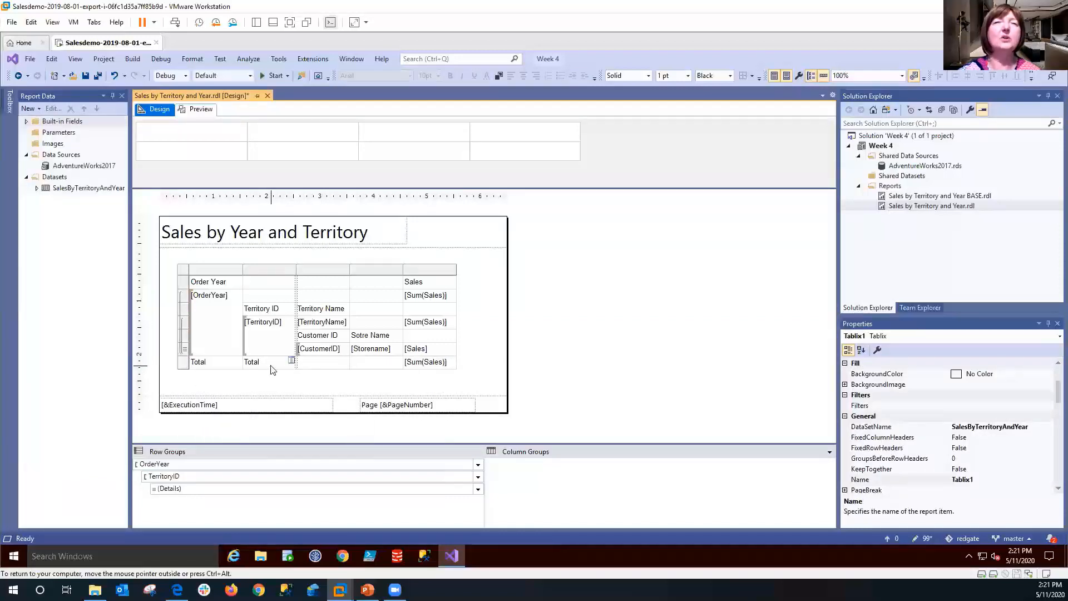
# Clear the "Total" label in the first column of the total row and change the adjacent label to "Grand Total"
pyautogui.click(228, 365)
pyautogui.press('Delete')
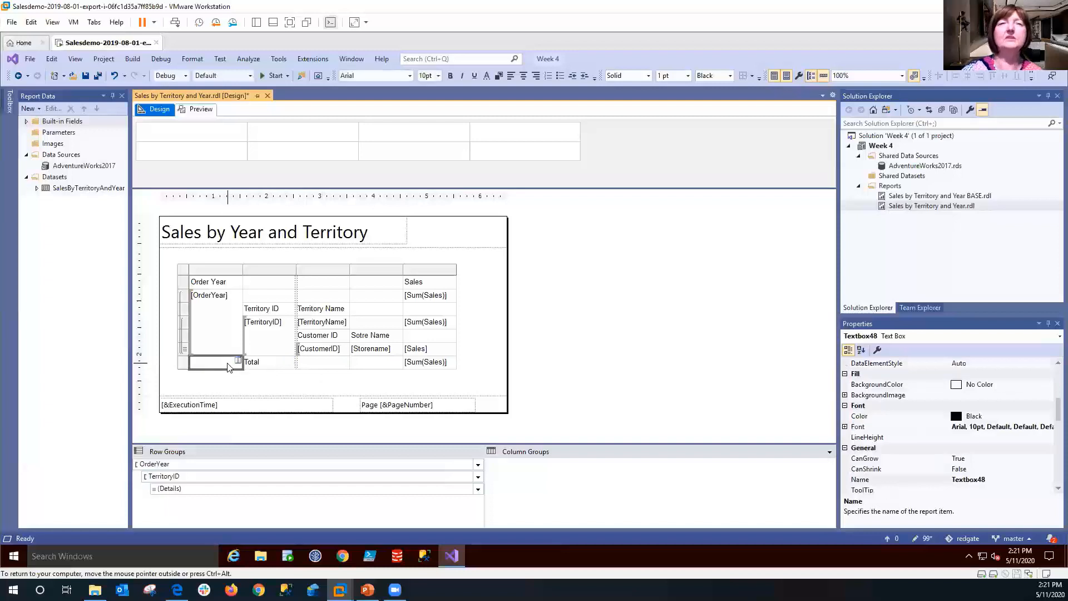
pyautogui.click(265, 365)
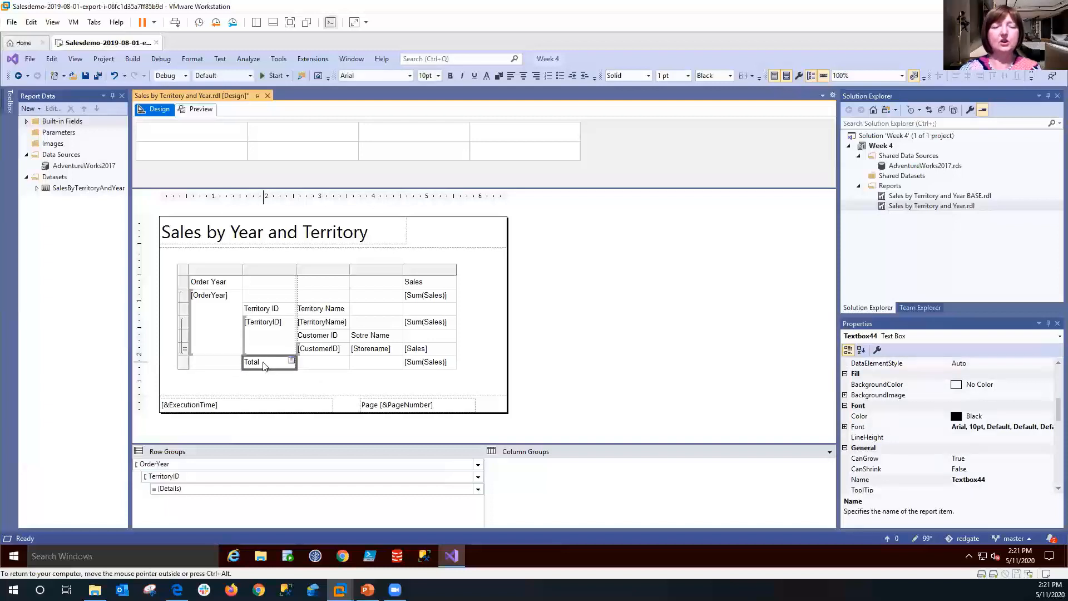
pyautogui.click(264, 366)
pyautogui.write('Gran')
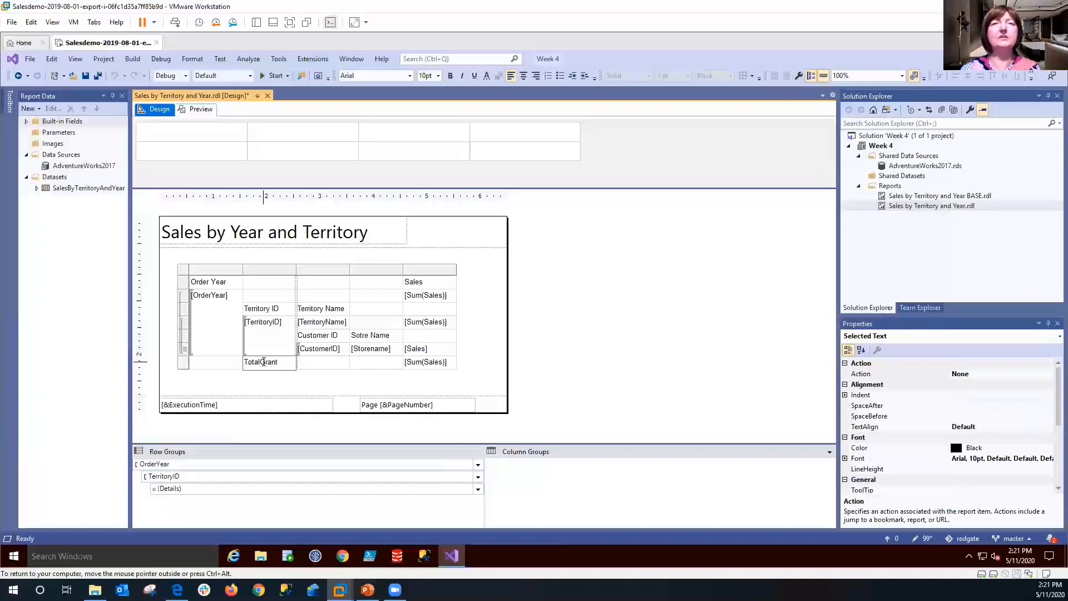
pyautogui.write('d Total')
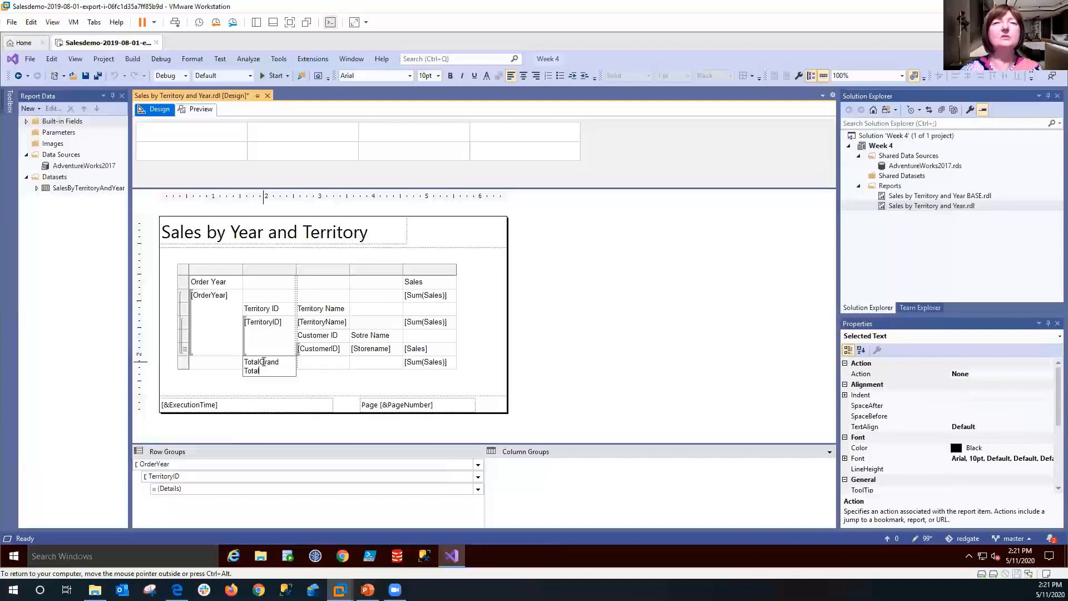
pyautogui.click(260, 362)
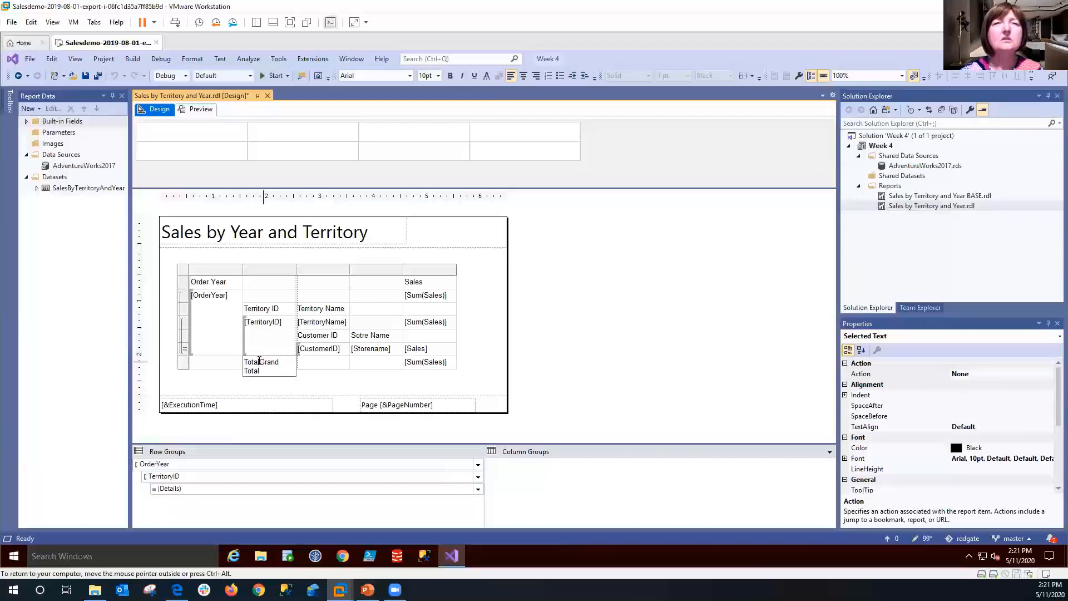
pyautogui.press('BackSpace')
pyautogui.press('BackSpace')
pyautogui.press('BackSpace')
pyautogui.press('BackSpace')
pyautogui.press('BackSpace')
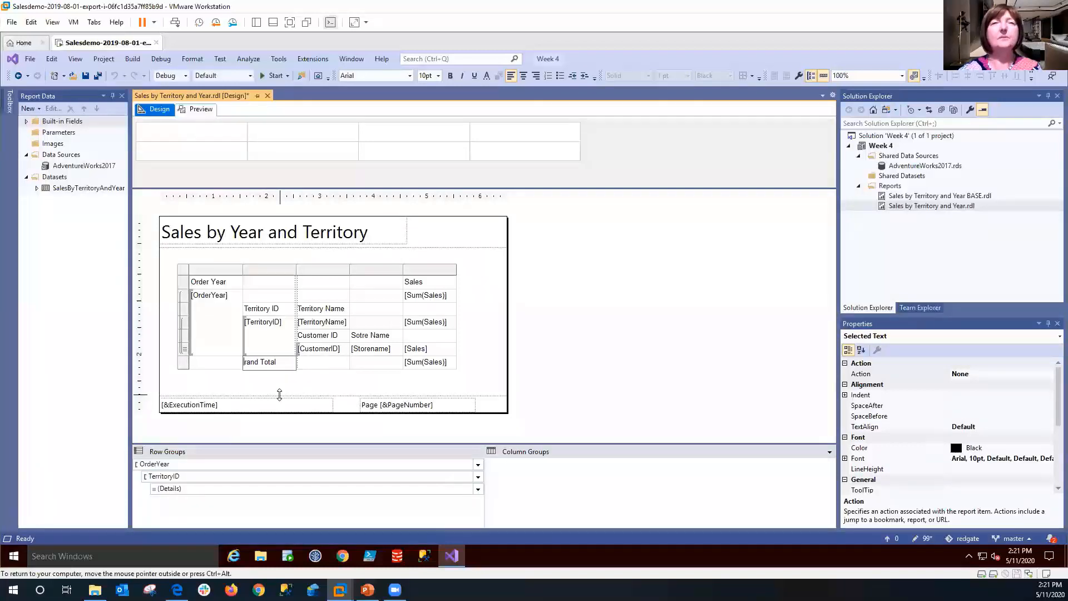
pyautogui.click(286, 391)
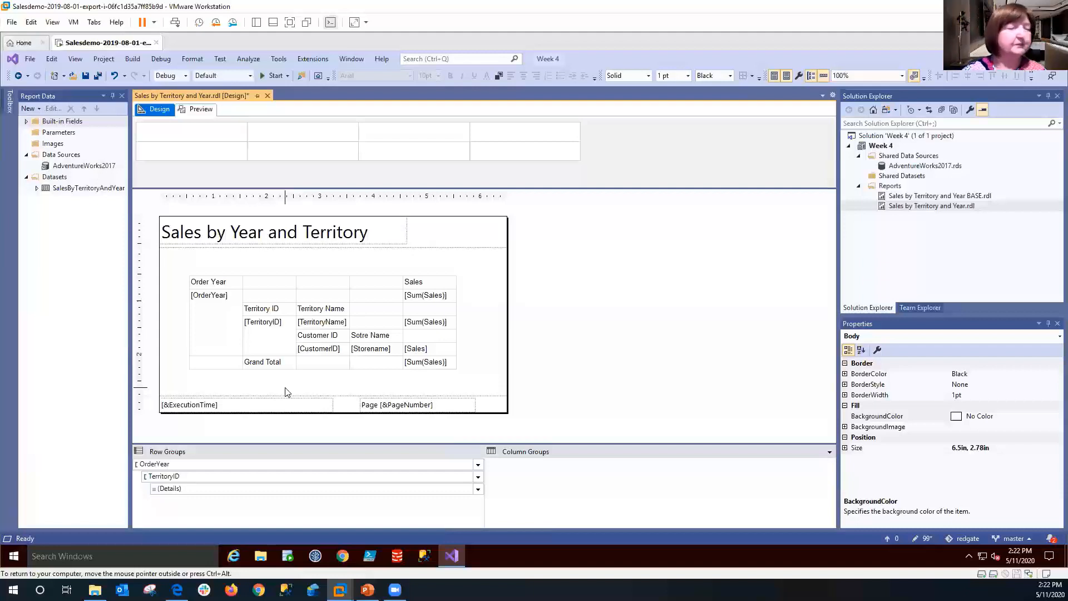
# Start an expression in the empty OrderYear row cell beside the Sales sum with =SUM(Fields!Sales.Value)
pyautogui.click(371, 300)
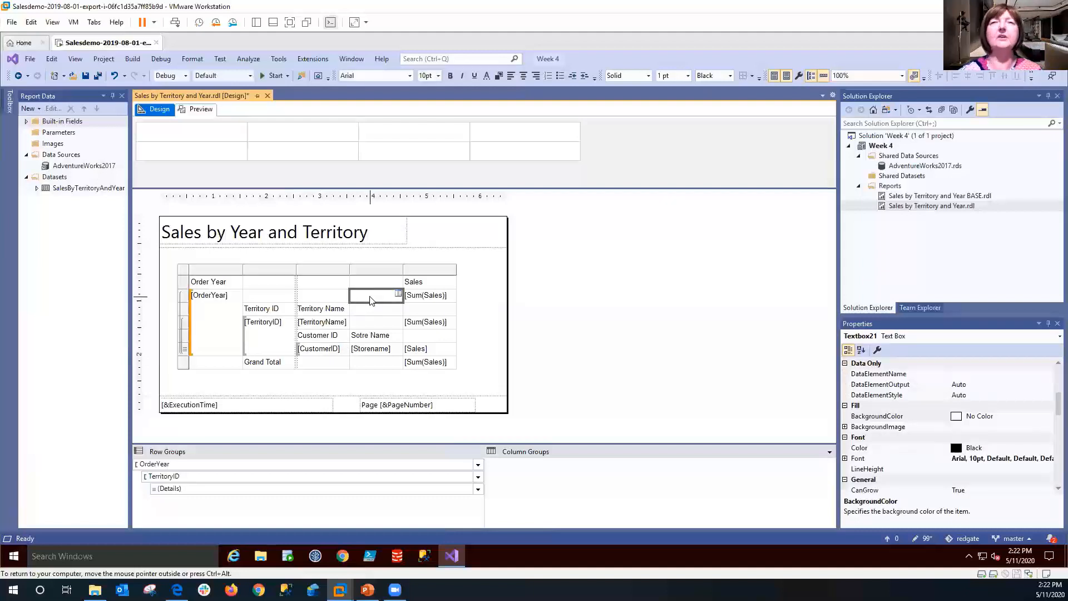
pyautogui.rightClick(371, 299)
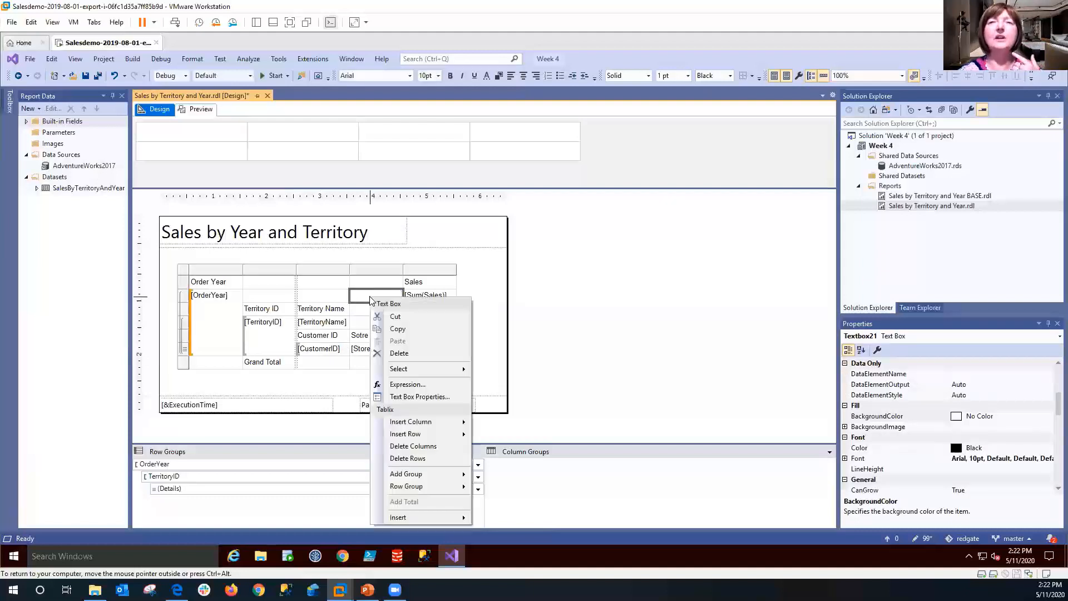
pyautogui.click(407, 385)
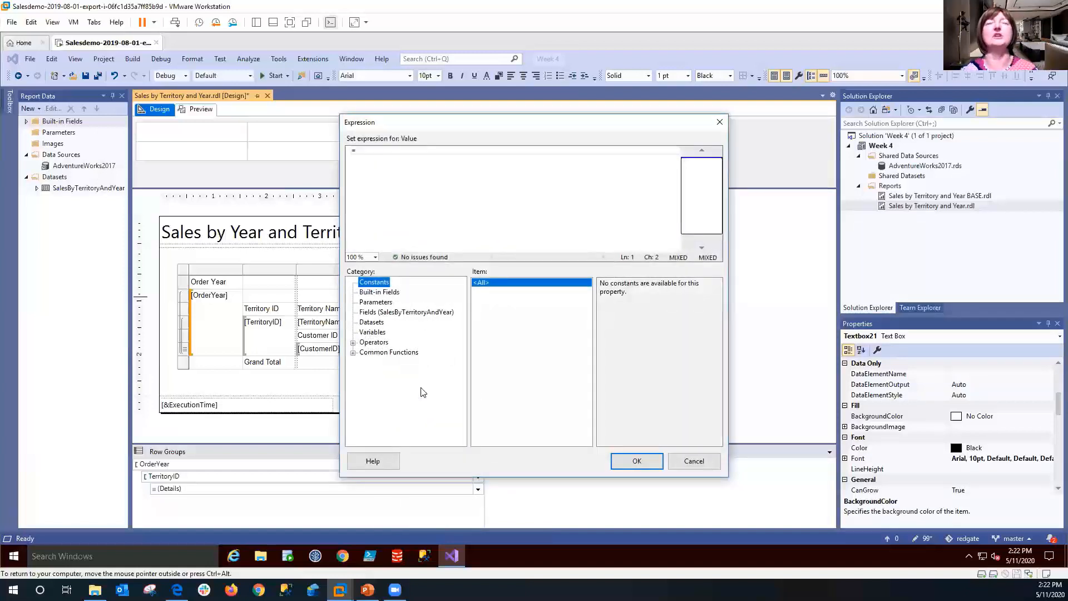
pyautogui.click(386, 153)
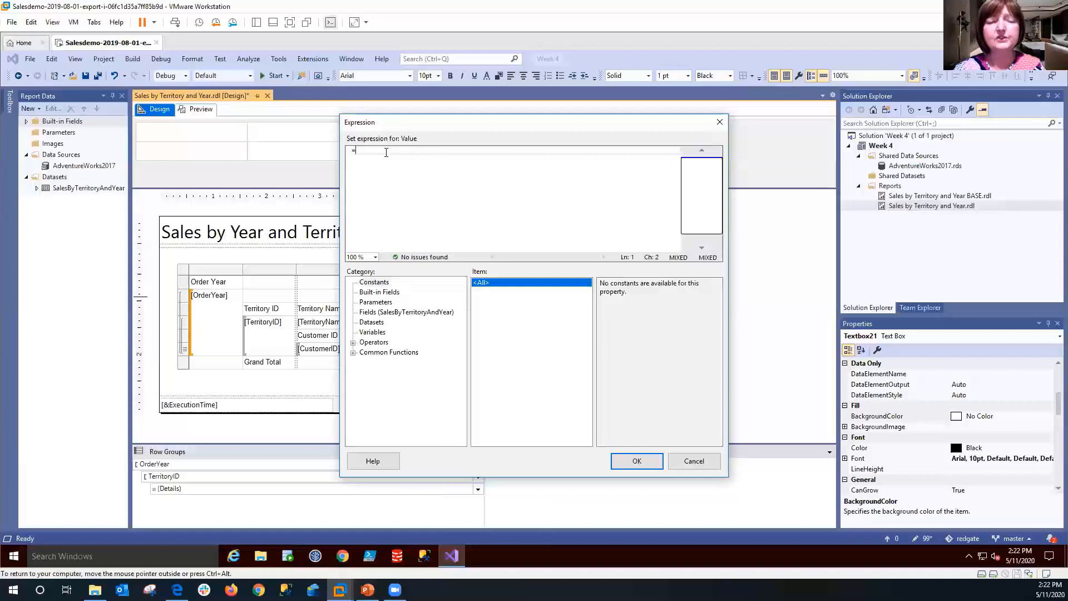
pyautogui.write('SUM(')
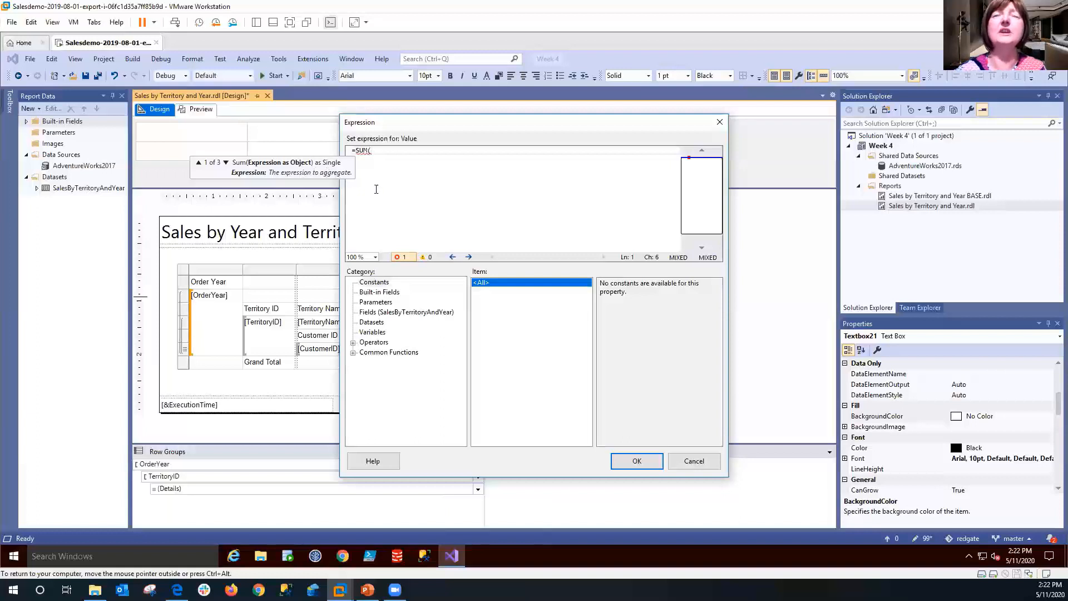
pyautogui.click(381, 314)
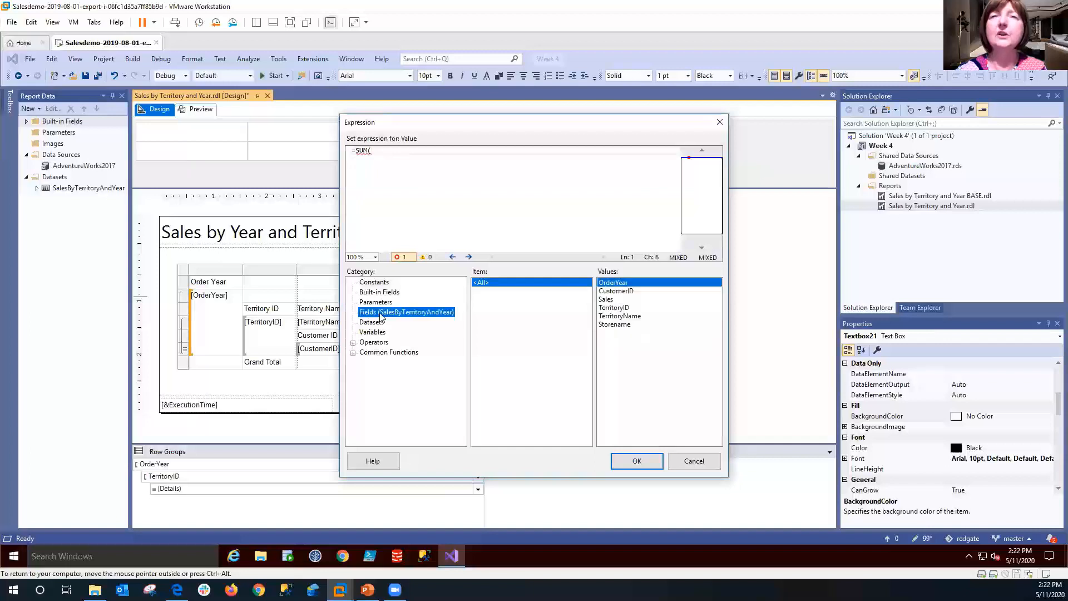
pyautogui.doubleClick(606, 300)
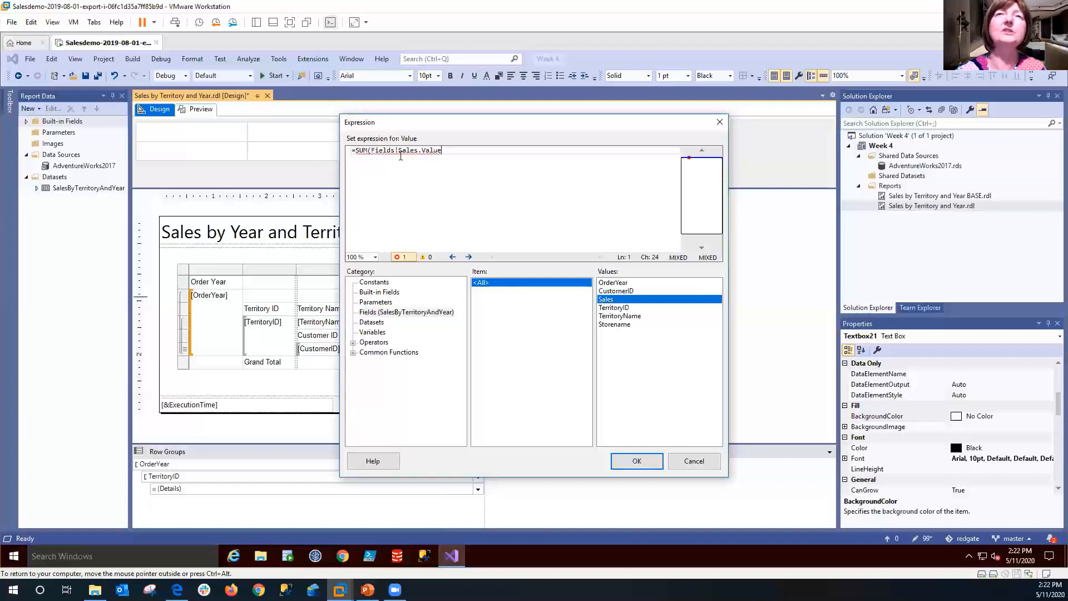
pyautogui.write(')')
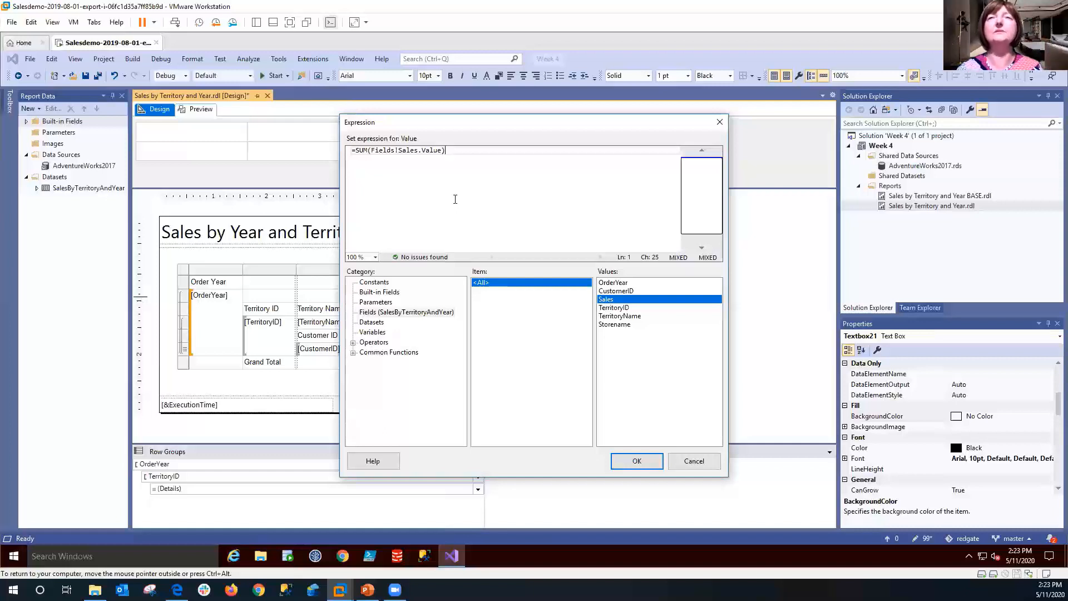
# Divide the expression's sales sum by CountDistinct(Fields!TerritoryID.Value) and accept the expression
pyautogui.write('/')
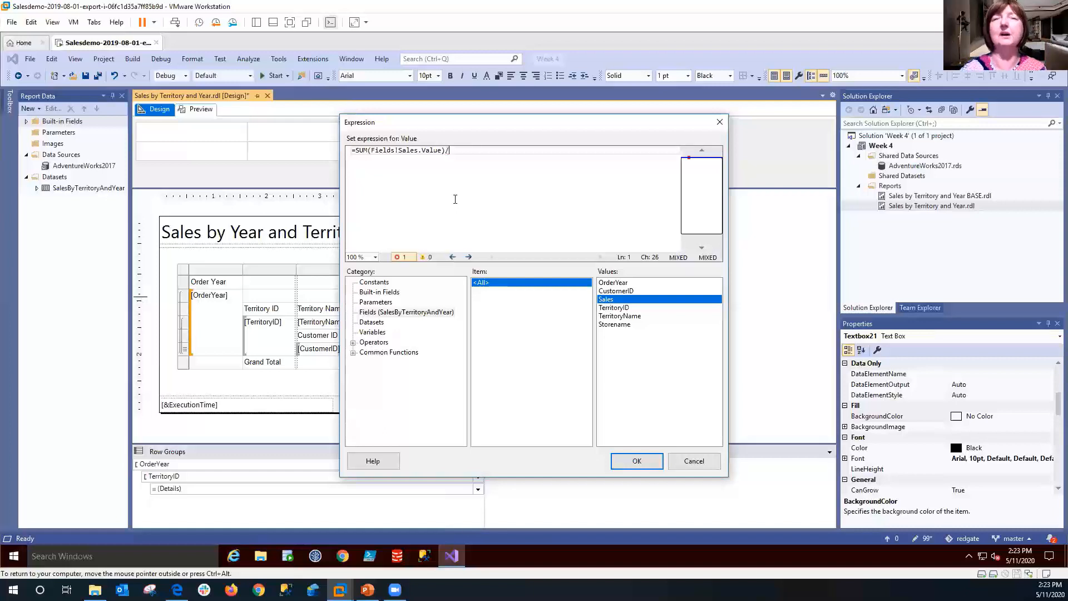
pyautogui.click(353, 352)
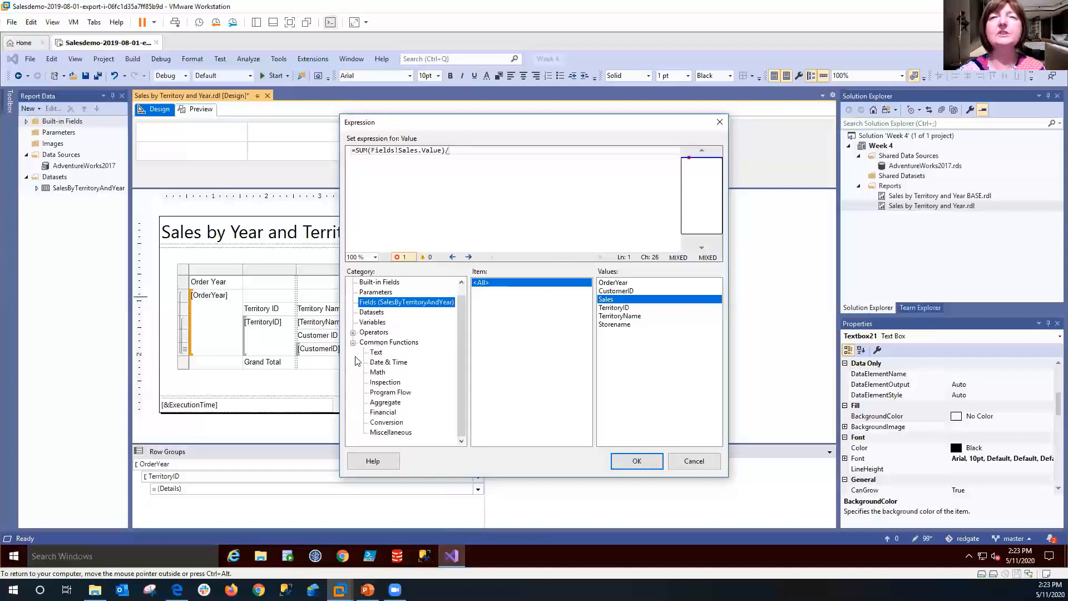
pyautogui.click(386, 404)
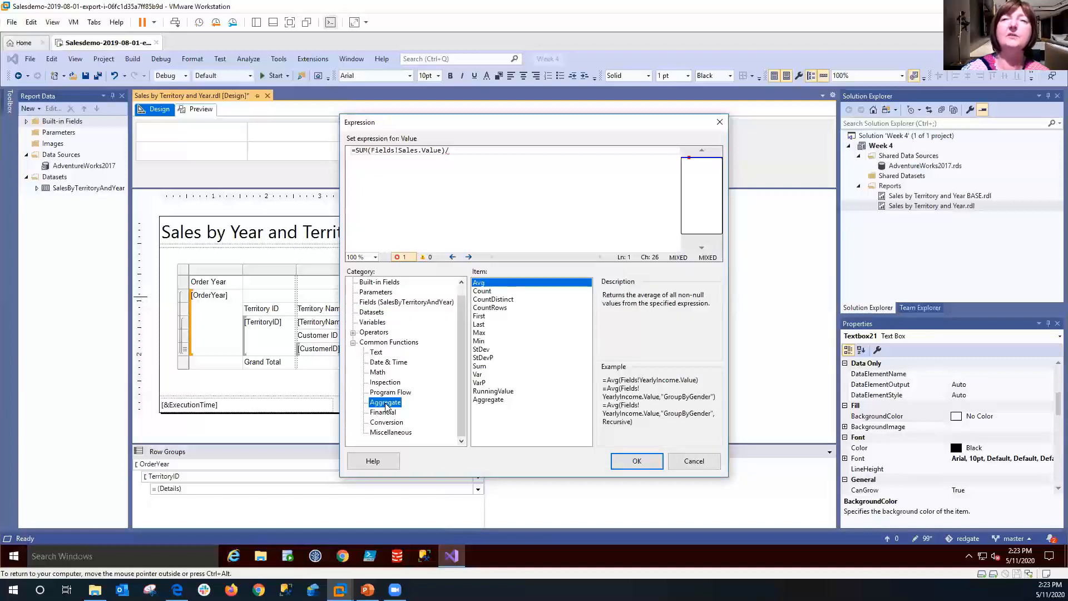
pyautogui.click(508, 300)
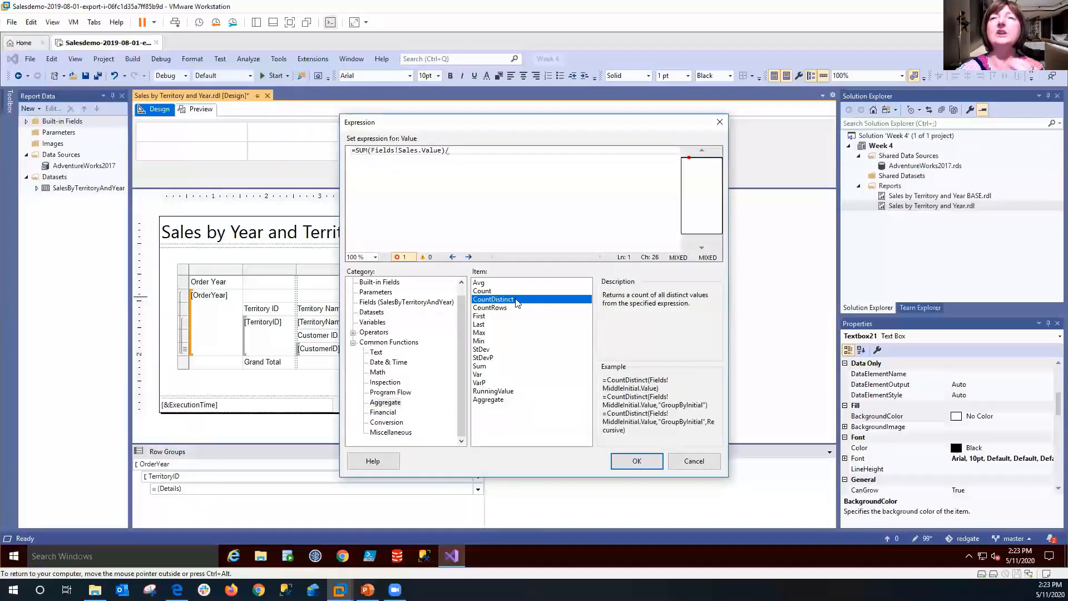
pyautogui.doubleClick(517, 302)
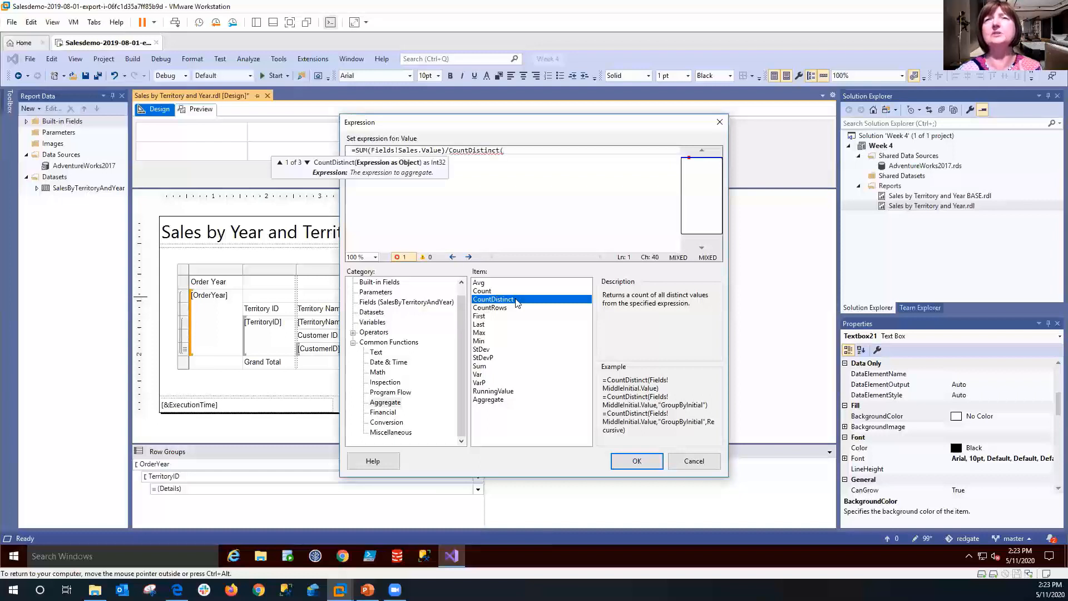
pyautogui.click(411, 303)
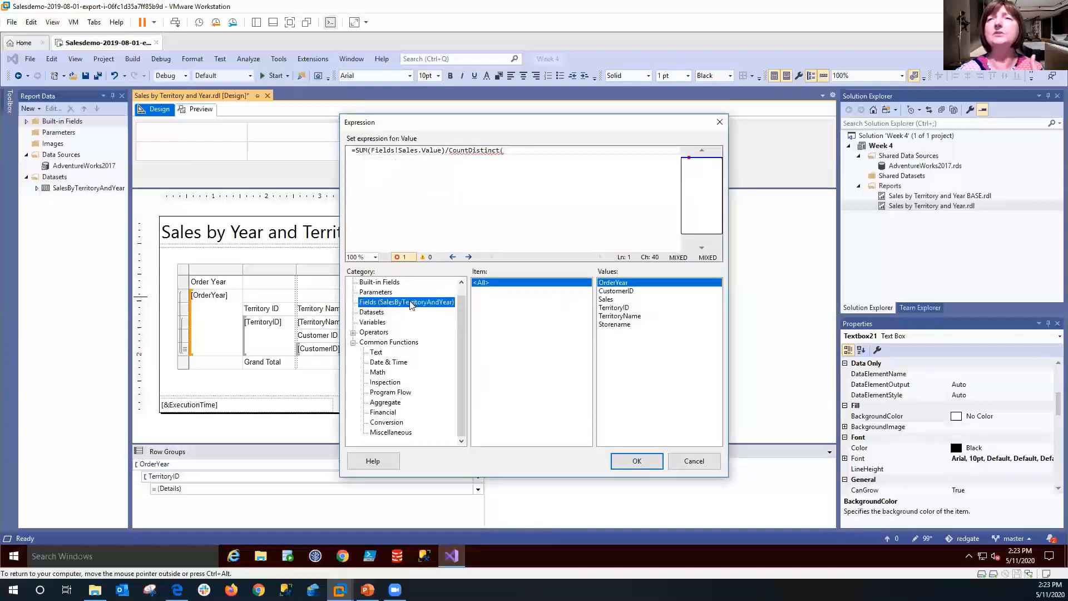
pyautogui.doubleClick(606, 309)
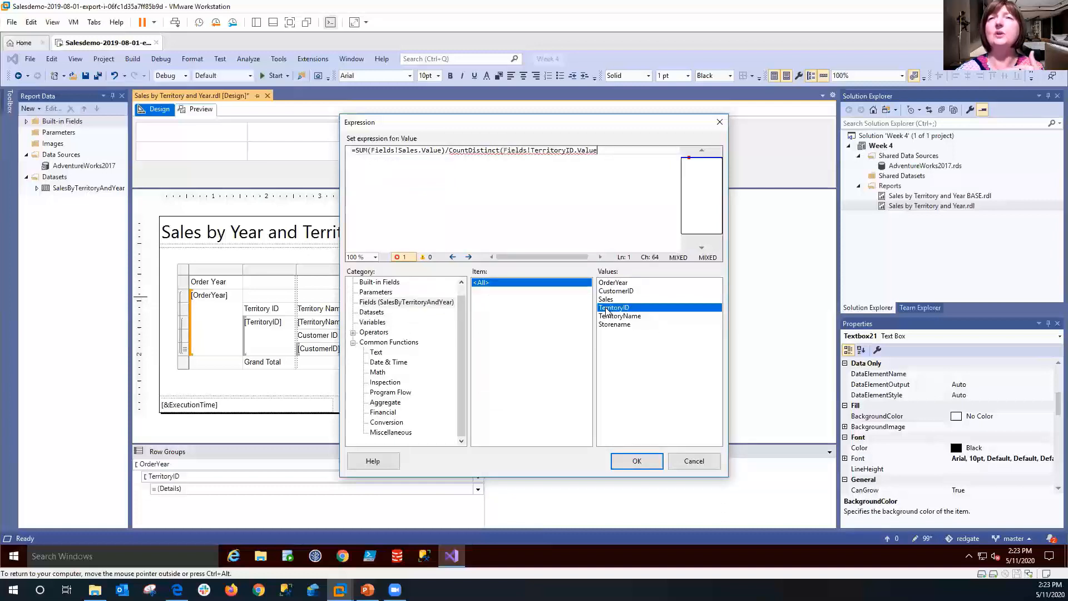
pyautogui.write(')')
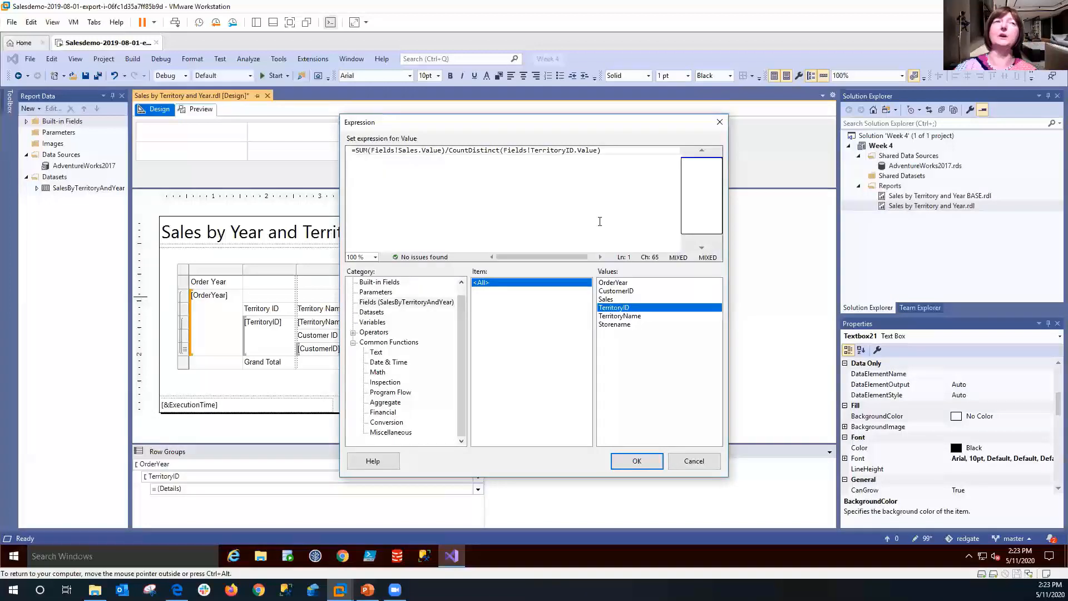
pyautogui.click(633, 463)
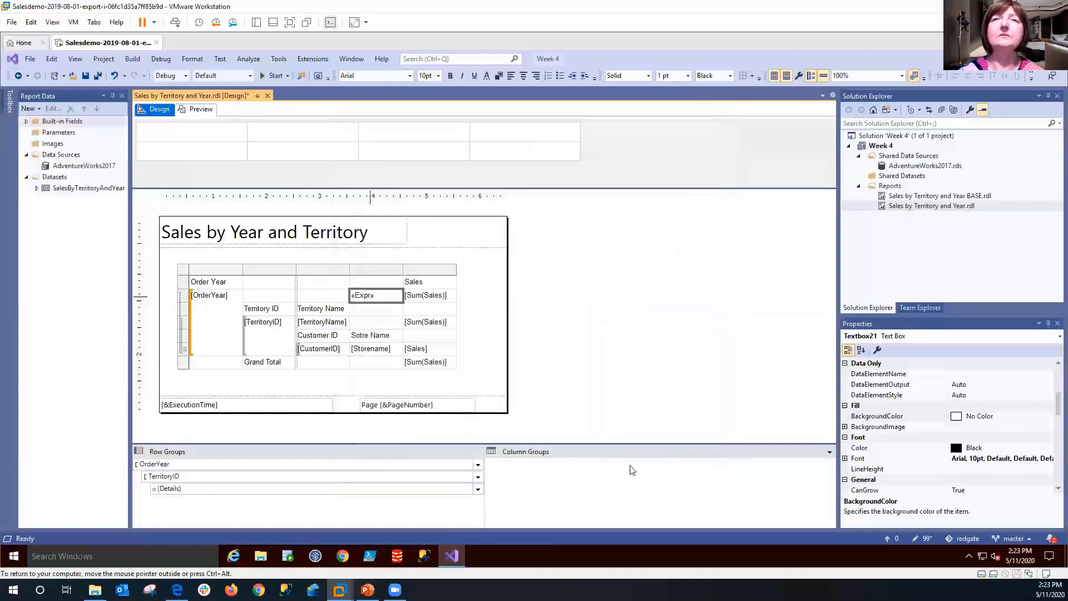
# Enter the heading "Average" in the empty header cell above the new expression
pyautogui.click(361, 282)
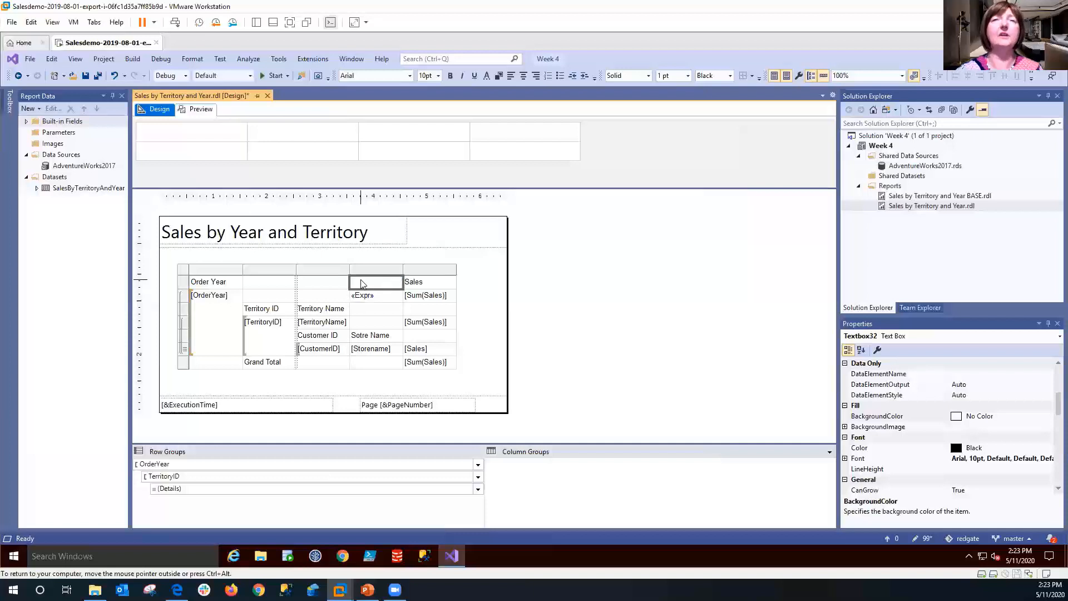
pyautogui.click(360, 280)
pyautogui.write('Av')
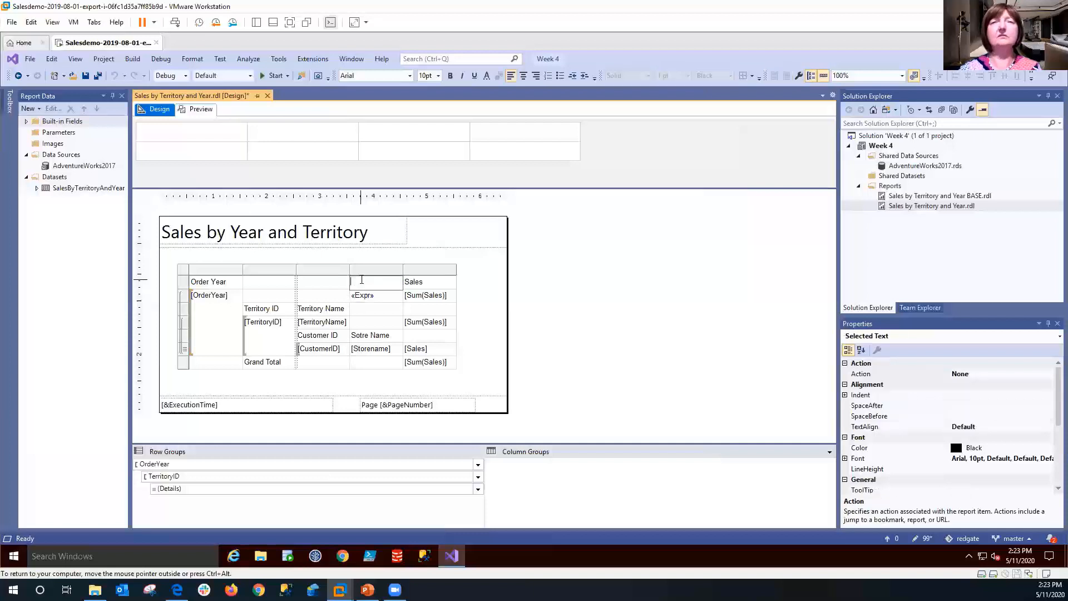
pyautogui.write('erage')
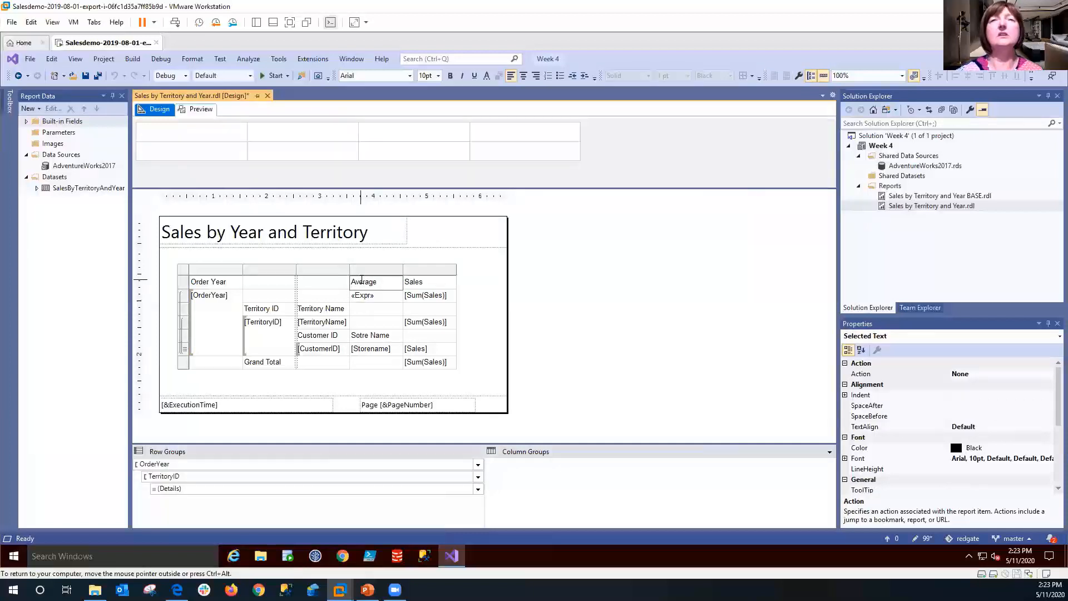
pyautogui.click(490, 327)
# Move the whole table up and left into the top-left corner of the report body, directly below the title
pyautogui.click(292, 294)
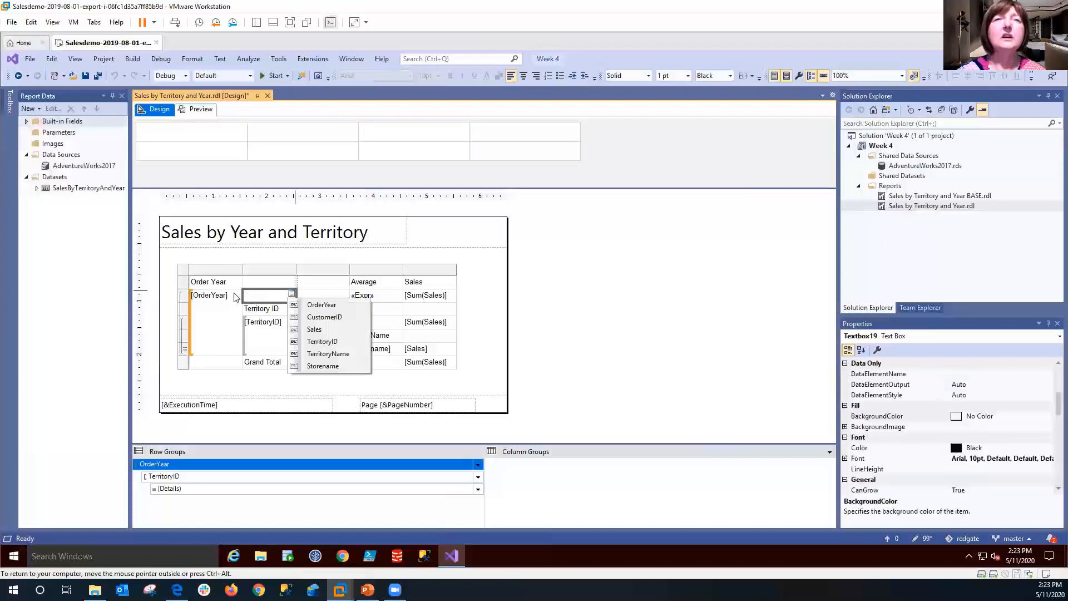
pyautogui.click(190, 275)
pyautogui.moveTo(191, 275); pyautogui.dragTo(156, 243)
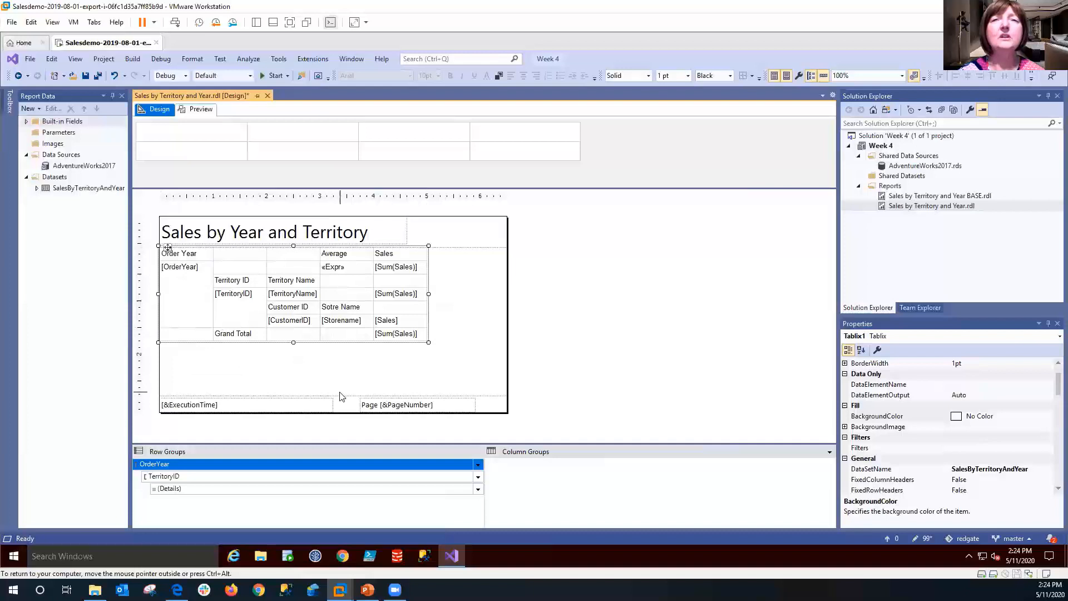
# Shrink the report body's height so that it ends just below the table
pyautogui.moveTo(339, 396); pyautogui.dragTo(333, 345)
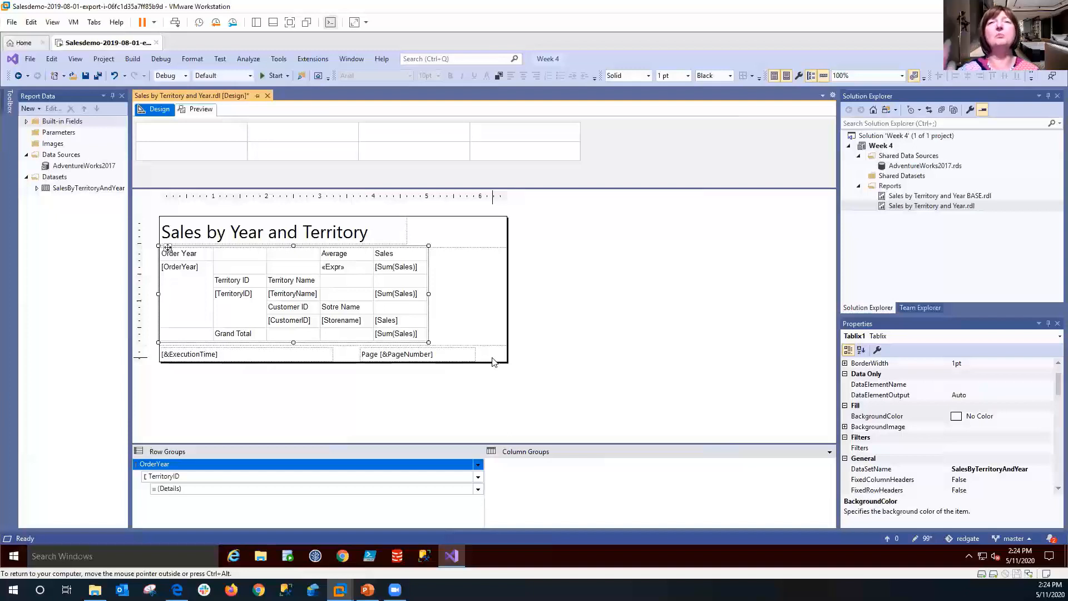
# Format the OrderYear row's Sales sum as Currency with 0 decimal places and a 1000 separator
pyautogui.click(421, 271)
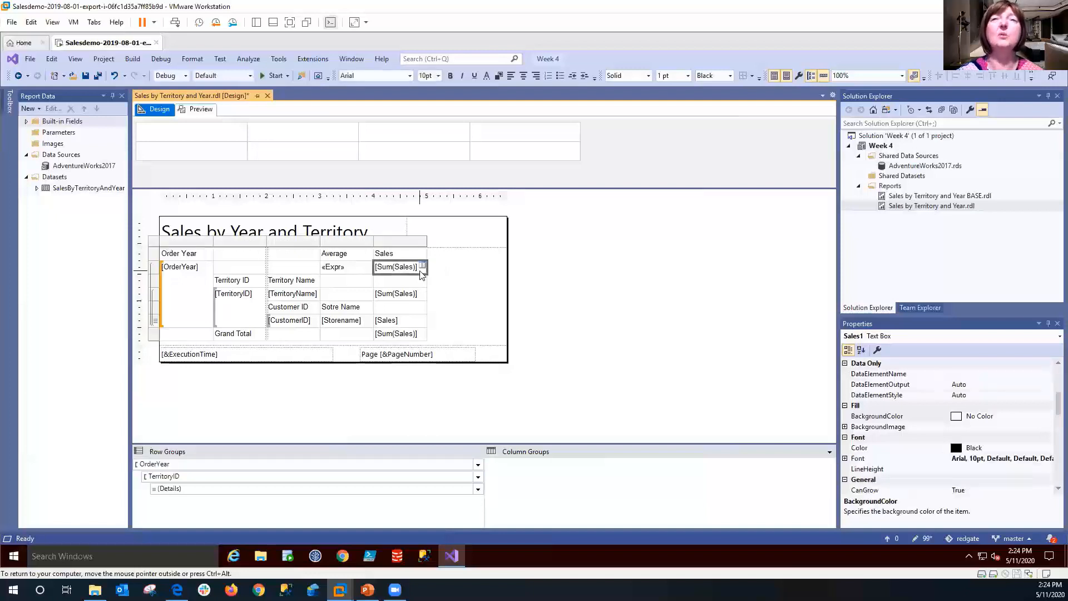
pyautogui.rightClick(421, 274)
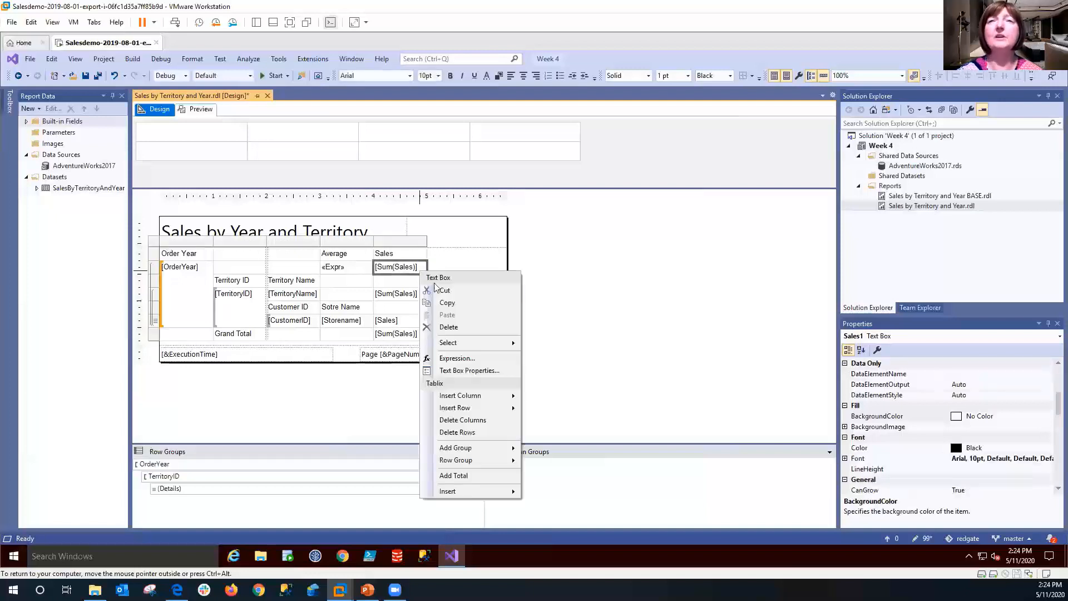
pyautogui.click(470, 371)
pyautogui.click(377, 176)
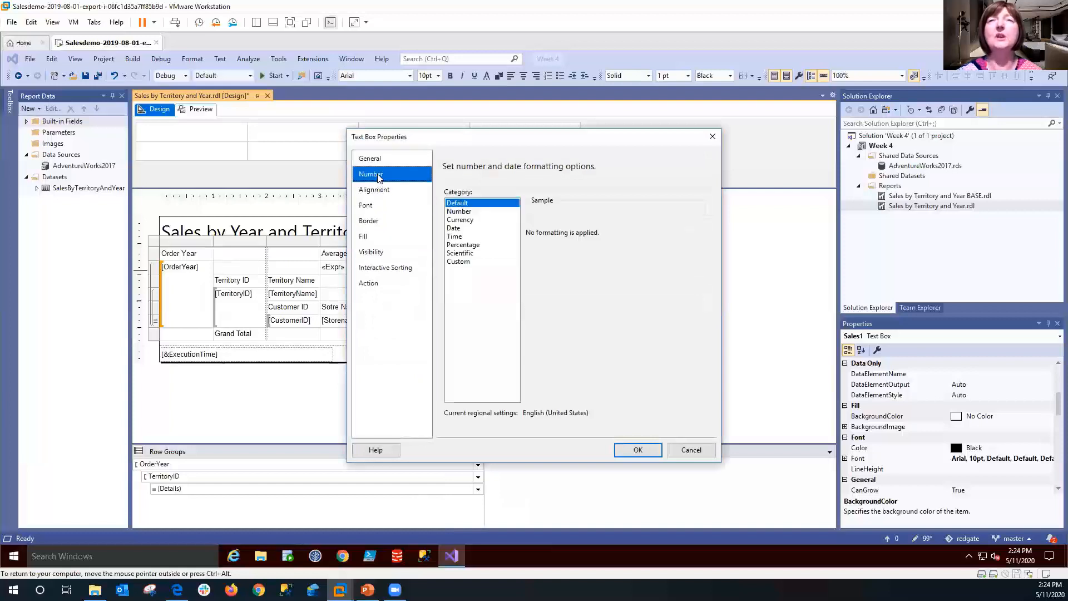
pyautogui.click(465, 220)
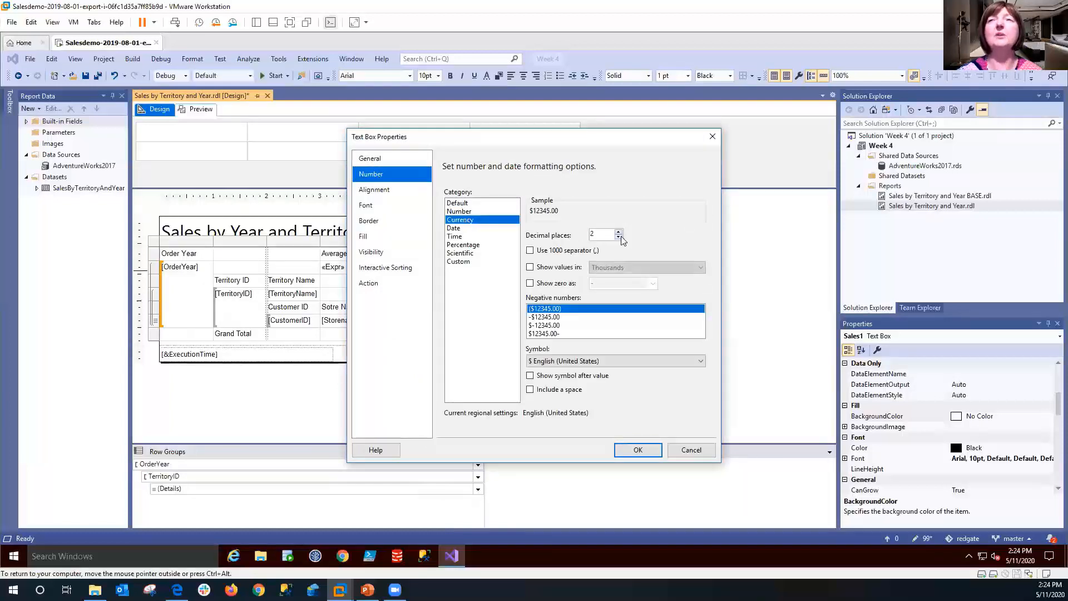
pyautogui.click(619, 238)
pyautogui.click(619, 238)
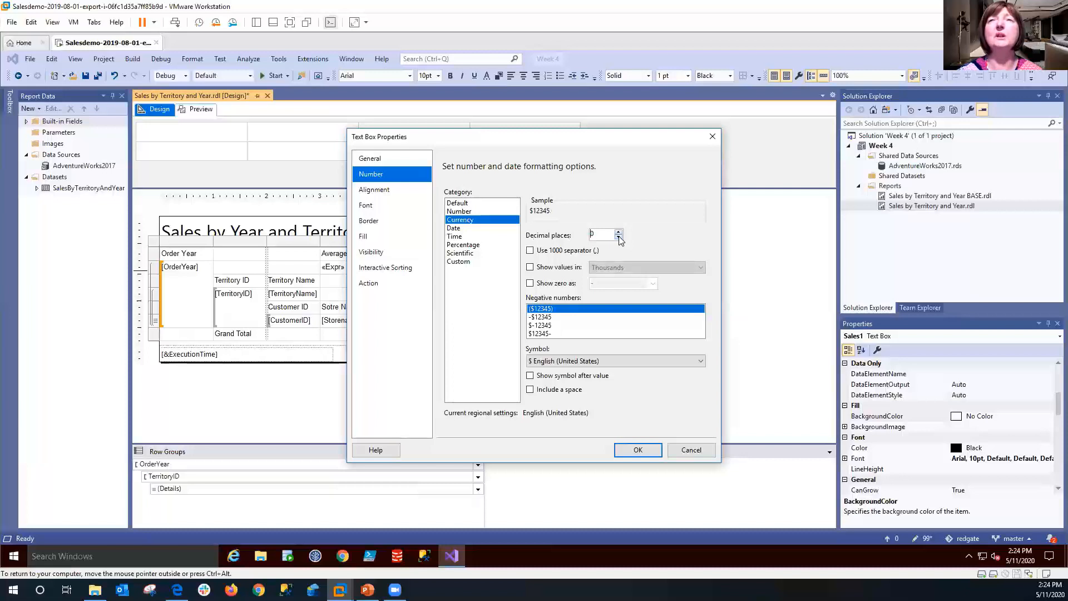
pyautogui.click(530, 251)
pyautogui.click(621, 452)
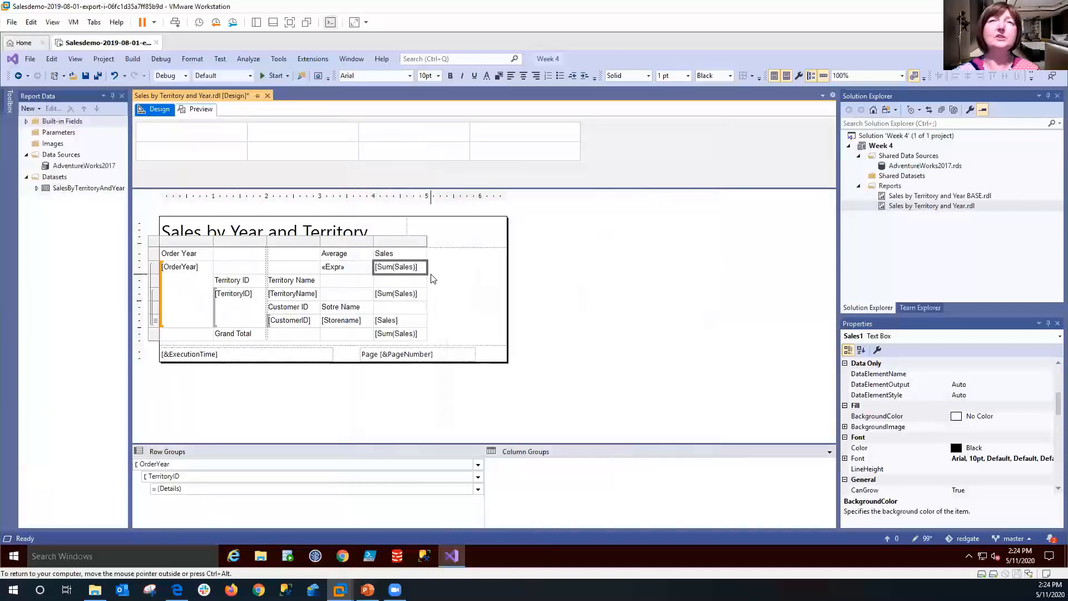
# Copy the number format string '$'#,0;('$'#,0) from the properties of the OrderYear row's Sales sum
pyautogui.click(1053, 403)
pyautogui.moveTo(1053, 403); pyautogui.dragTo(1052, 454)
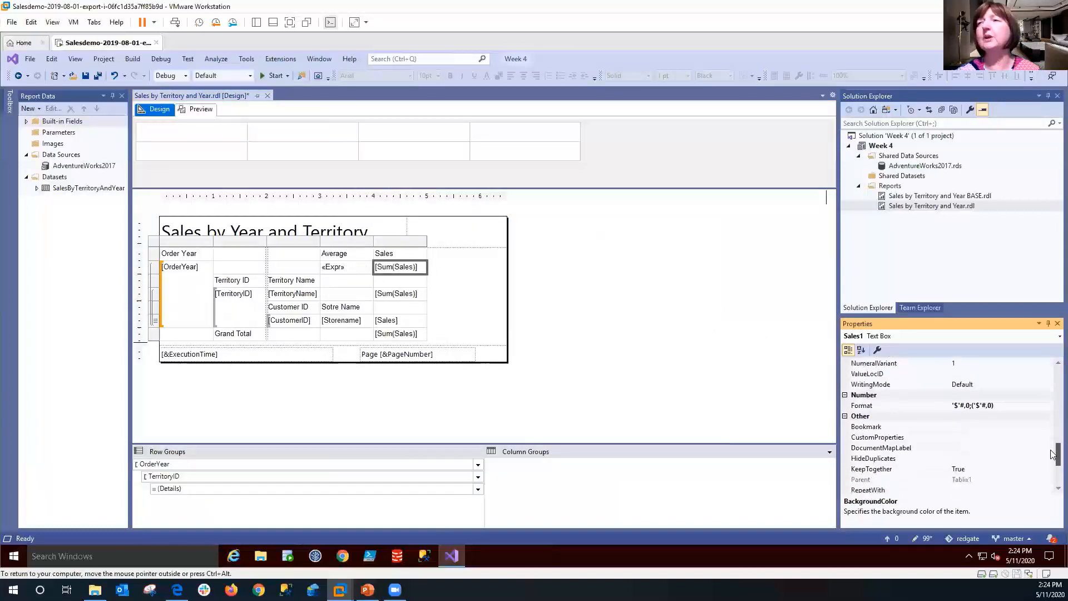
pyautogui.click(1023, 416)
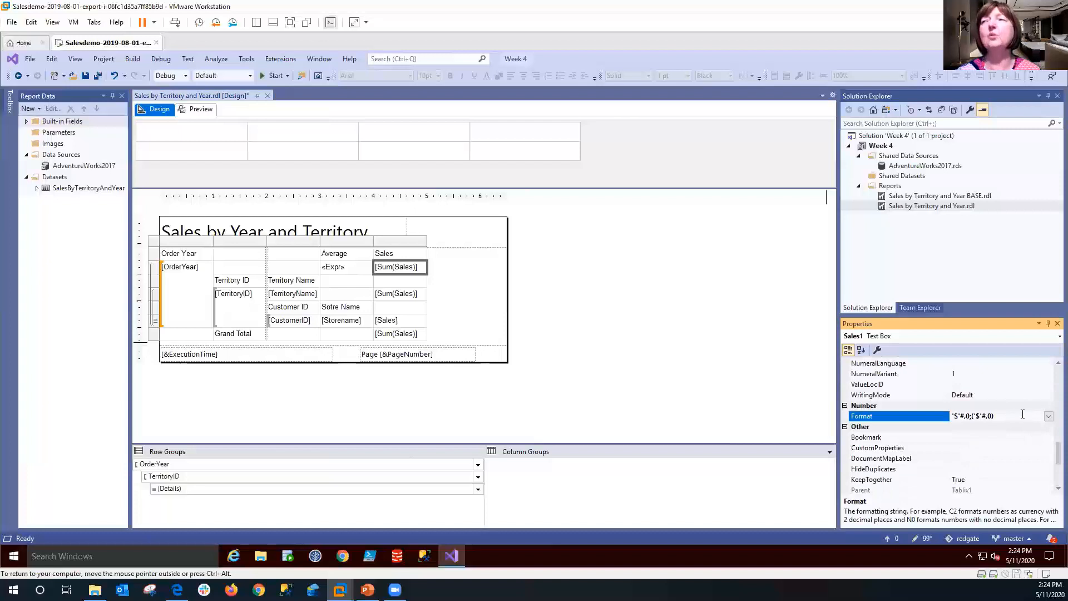
pyautogui.moveTo(1023, 414); pyautogui.dragTo(955, 418)
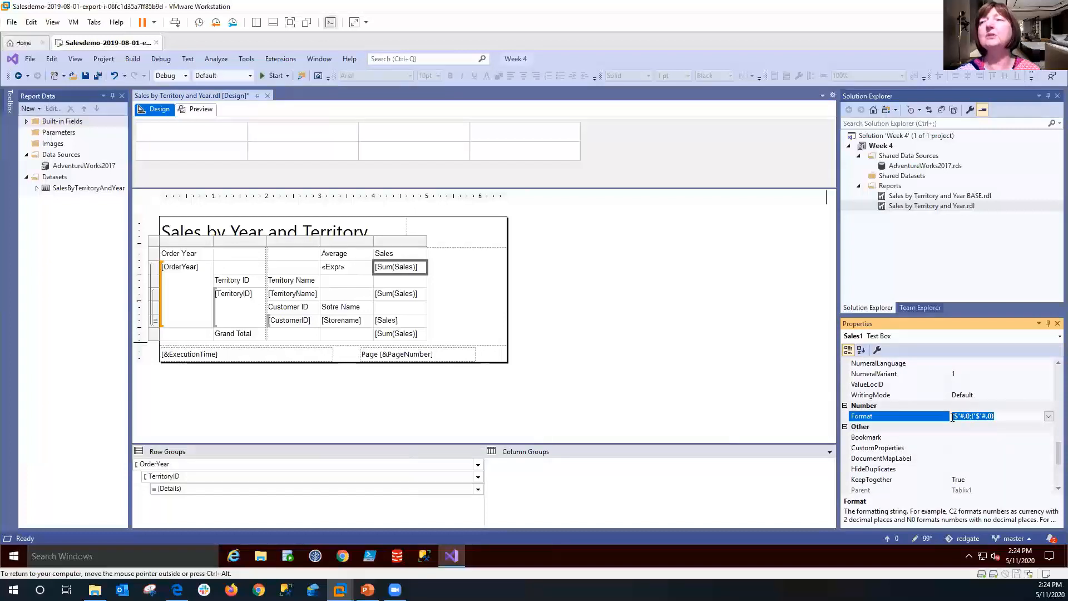
pyautogui.rightClick(960, 417)
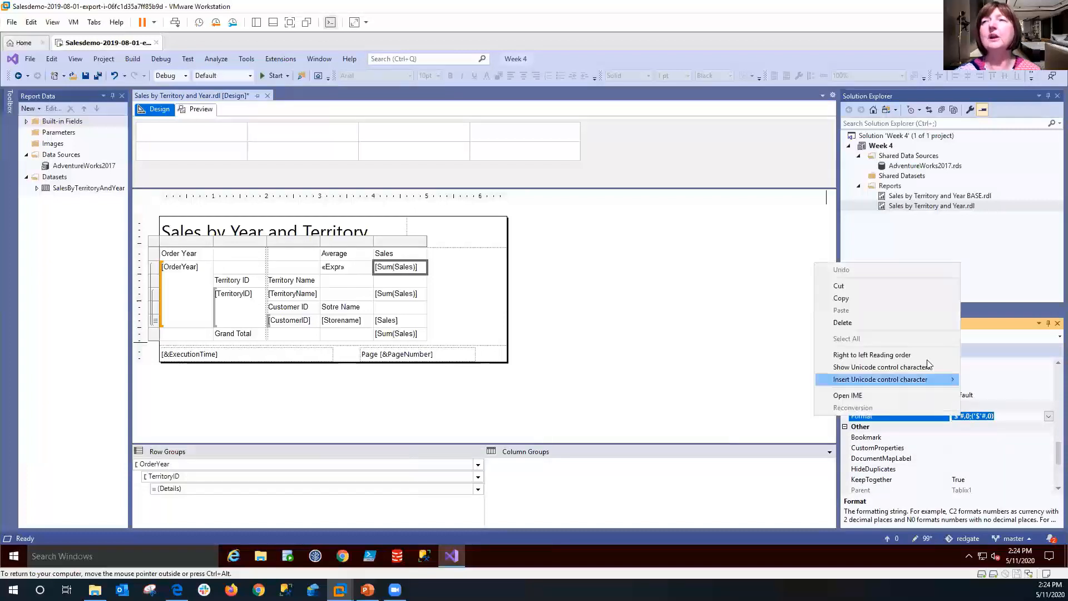
pyautogui.click(891, 300)
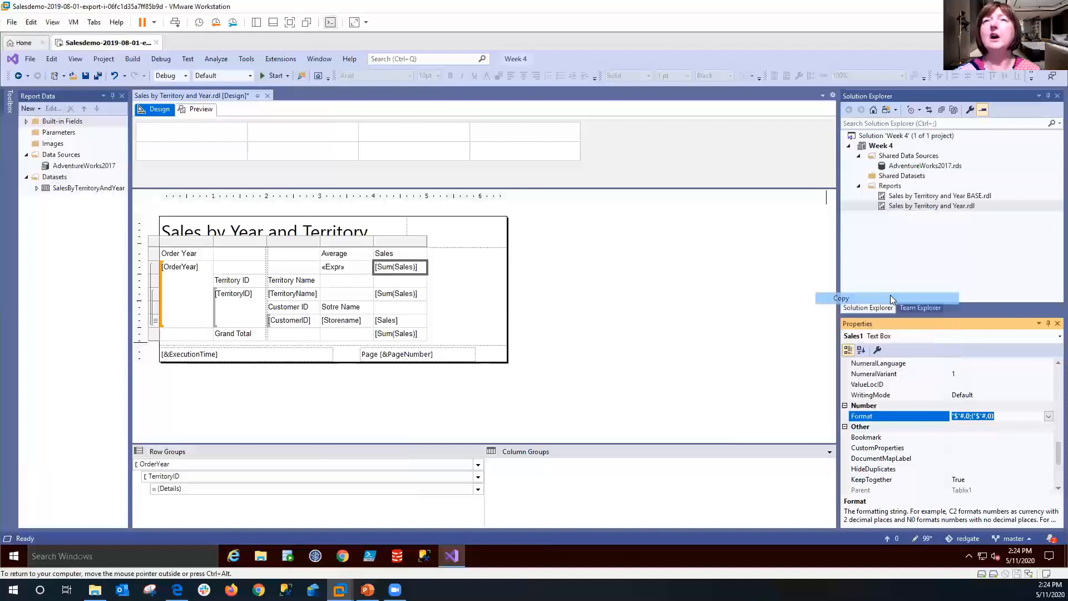
# Apply the copied format string to the territory sum, detail Sales, Grand Total sum and Average expression cells together
pyautogui.click(423, 293)
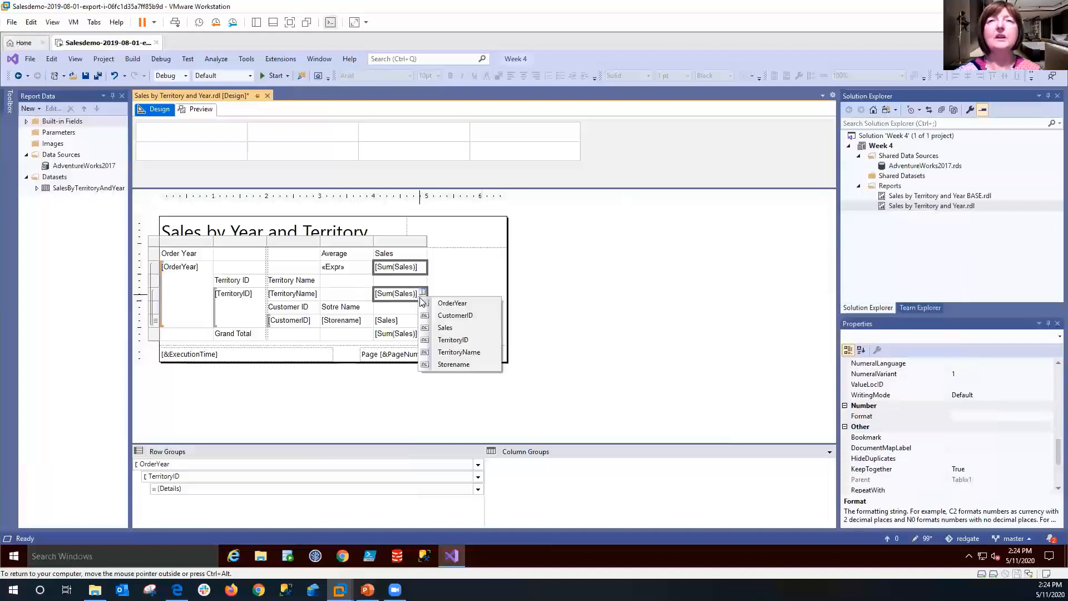
pyautogui.keyDown('ctrl'); pyautogui.click(408, 324); pyautogui.keyUp('ctrl')
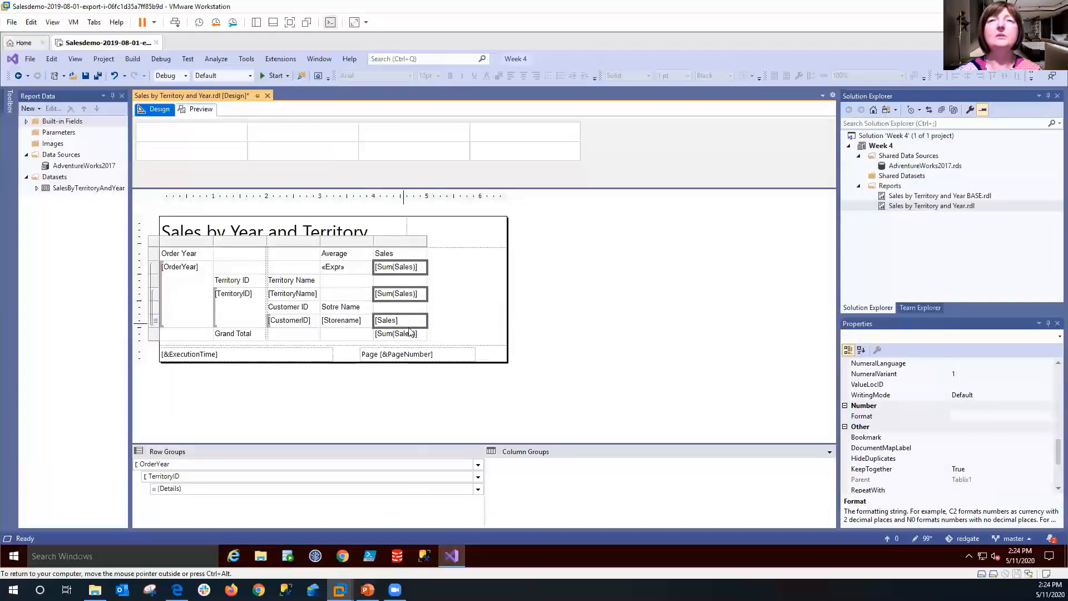
pyautogui.keyDown('ctrl'); pyautogui.click(410, 332); pyautogui.keyUp('ctrl')
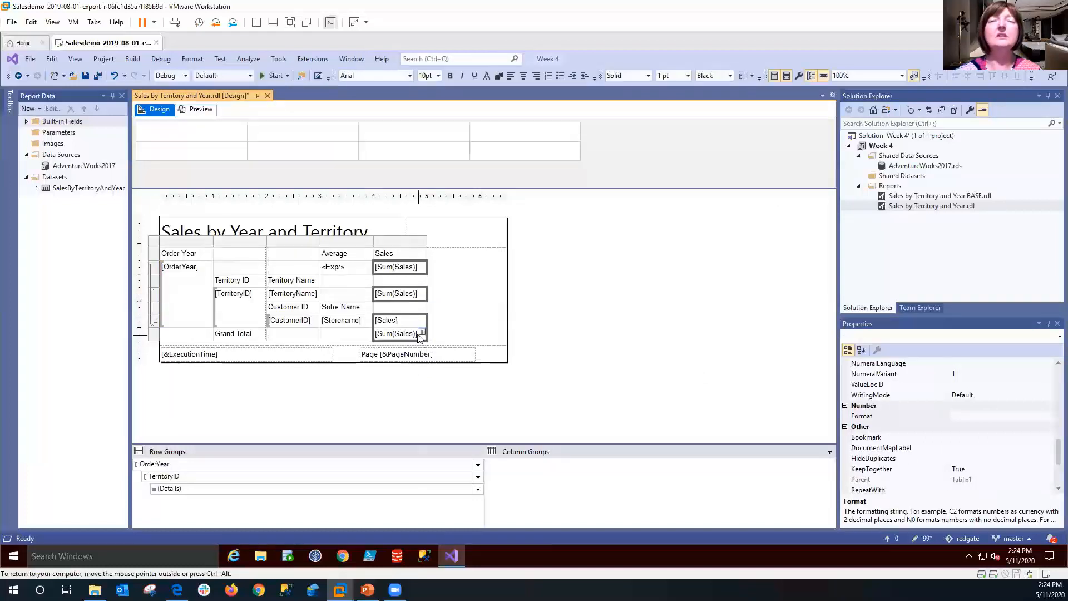
pyautogui.keyDown('ctrl'); pyautogui.click(348, 271); pyautogui.keyUp('ctrl')
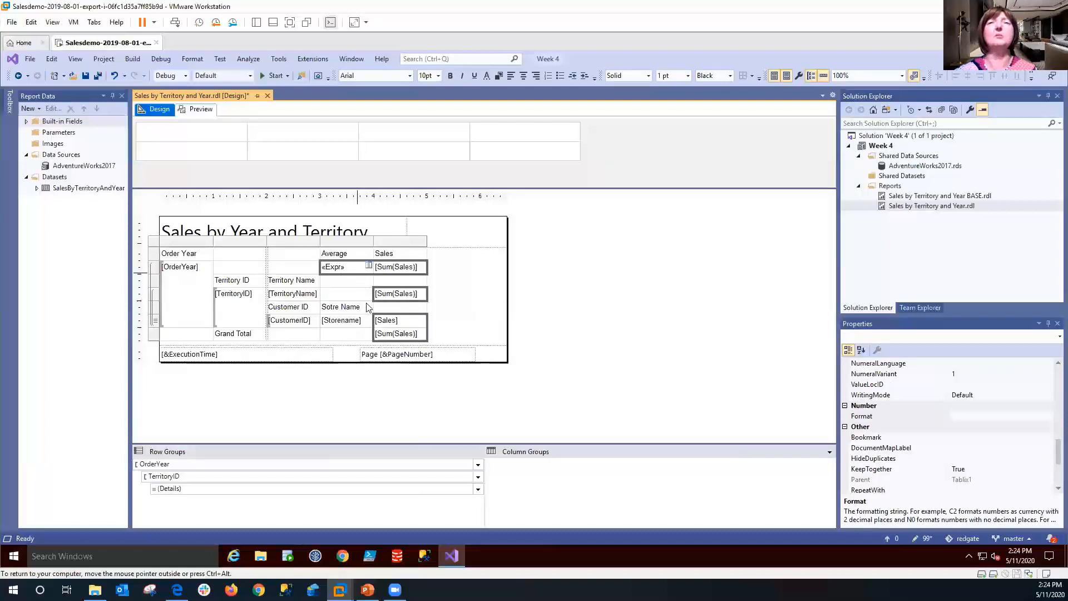
pyautogui.click(986, 416)
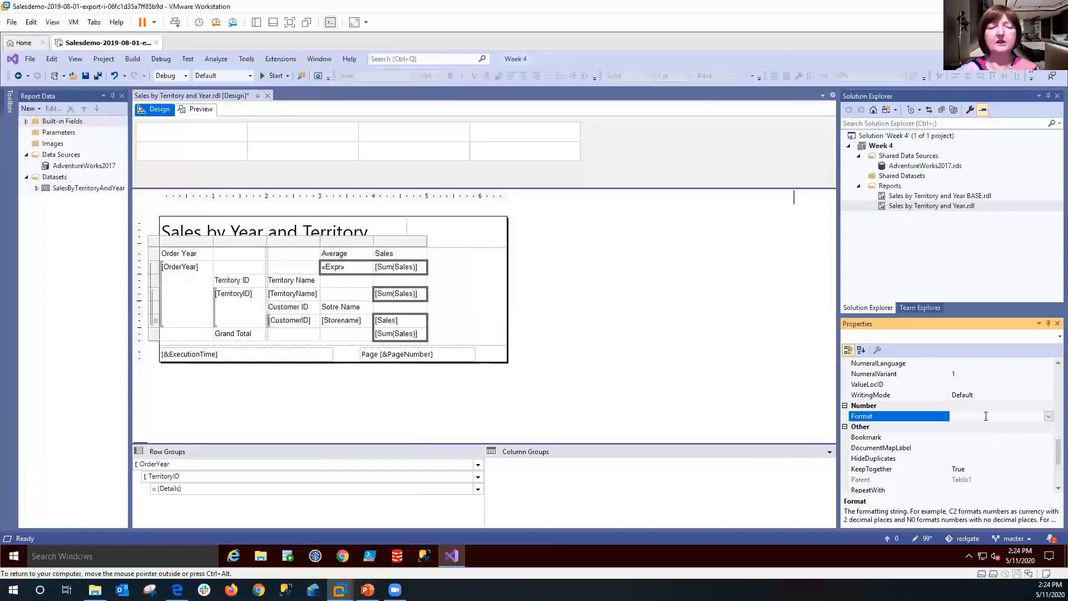
pyautogui.hotkey('ctrl', 'v')
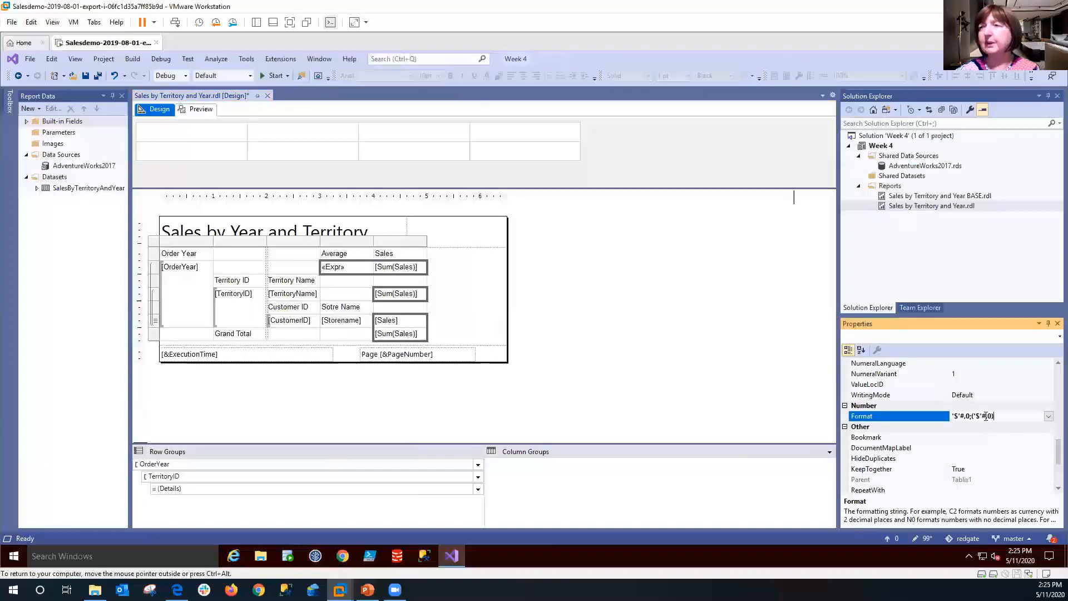
pyautogui.click(985, 438)
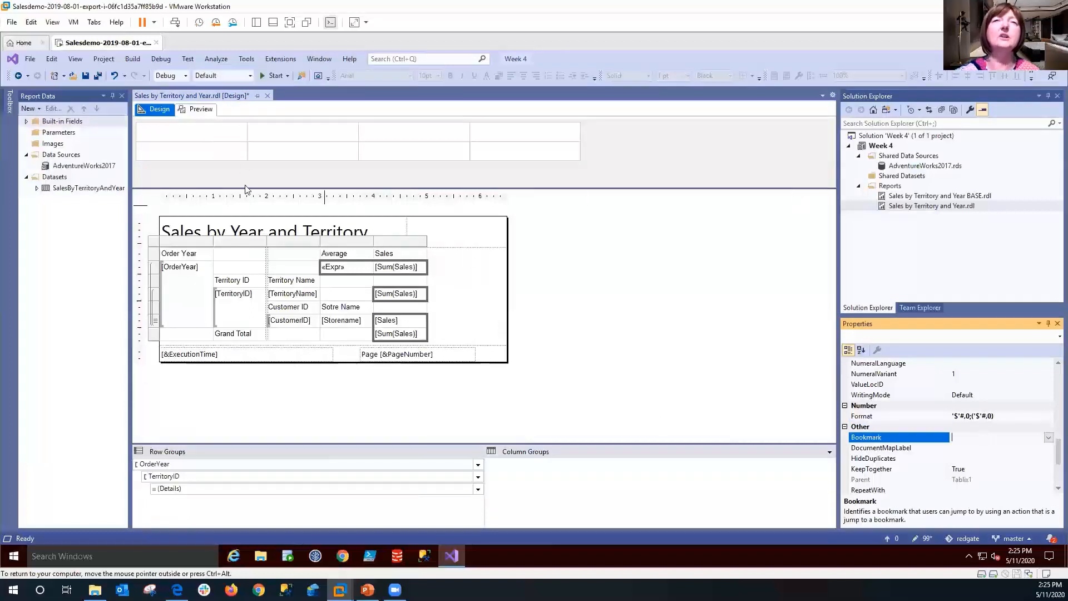
# Widen the table column holding the Average heading and the store names to more than double its width
pyautogui.click(319, 241)
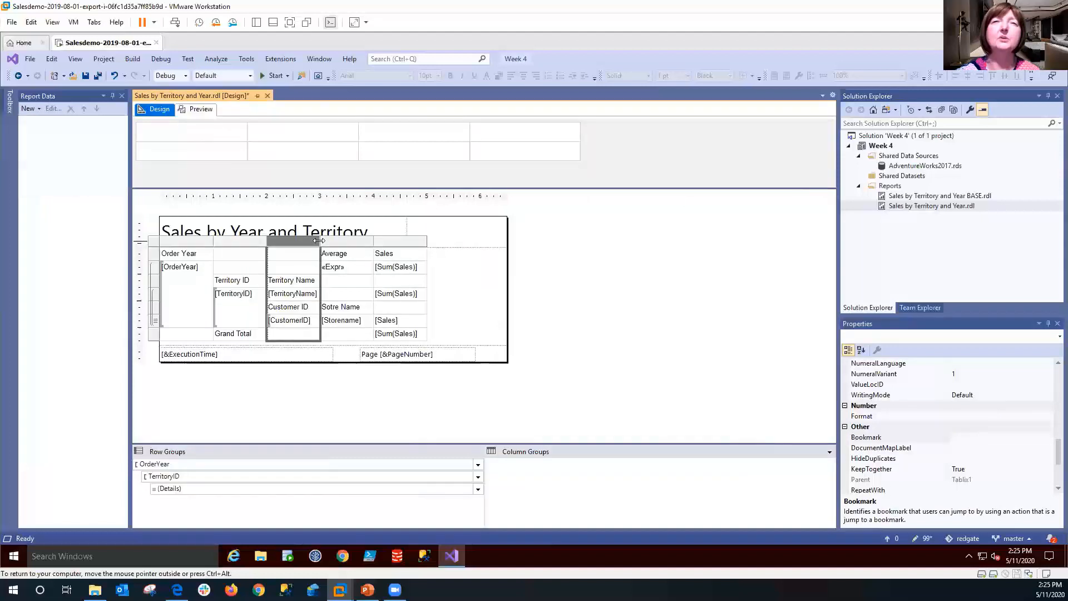
pyautogui.moveTo(374, 243); pyautogui.dragTo(462, 255)
# Right-align the Average heading with its expression cell, and the whole Sales column
pyautogui.click(413, 256)
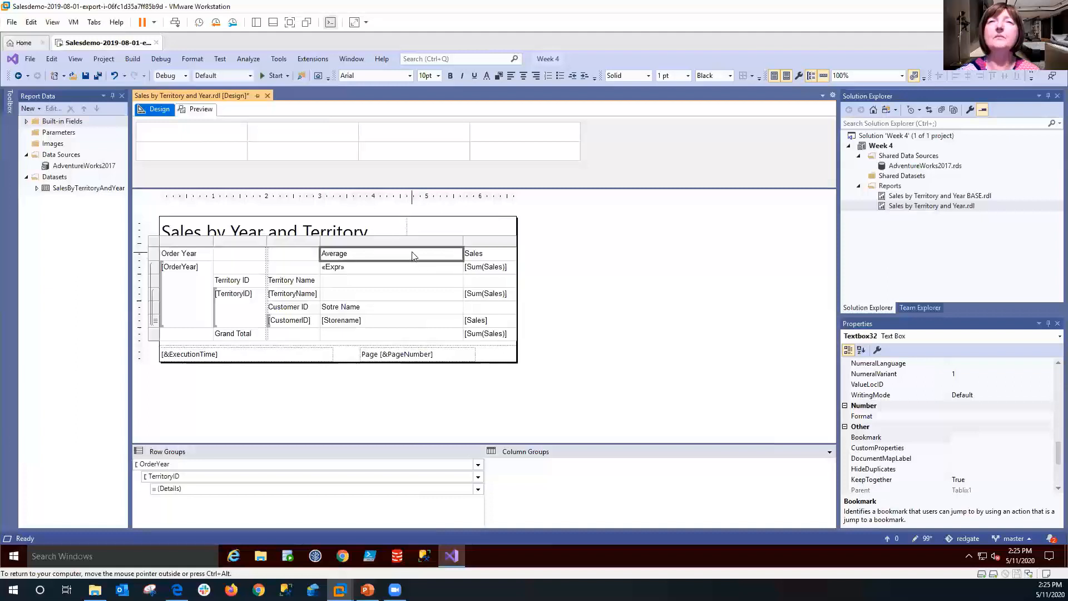
pyautogui.keyDown('shift'); pyautogui.click(414, 273); pyautogui.keyUp('shift')
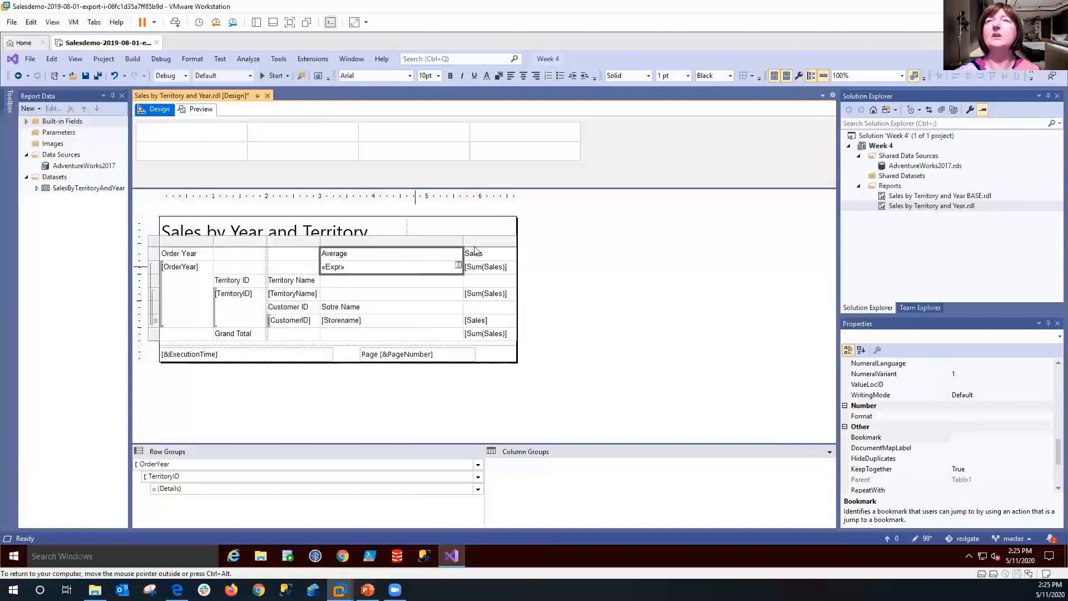
pyautogui.click(537, 76)
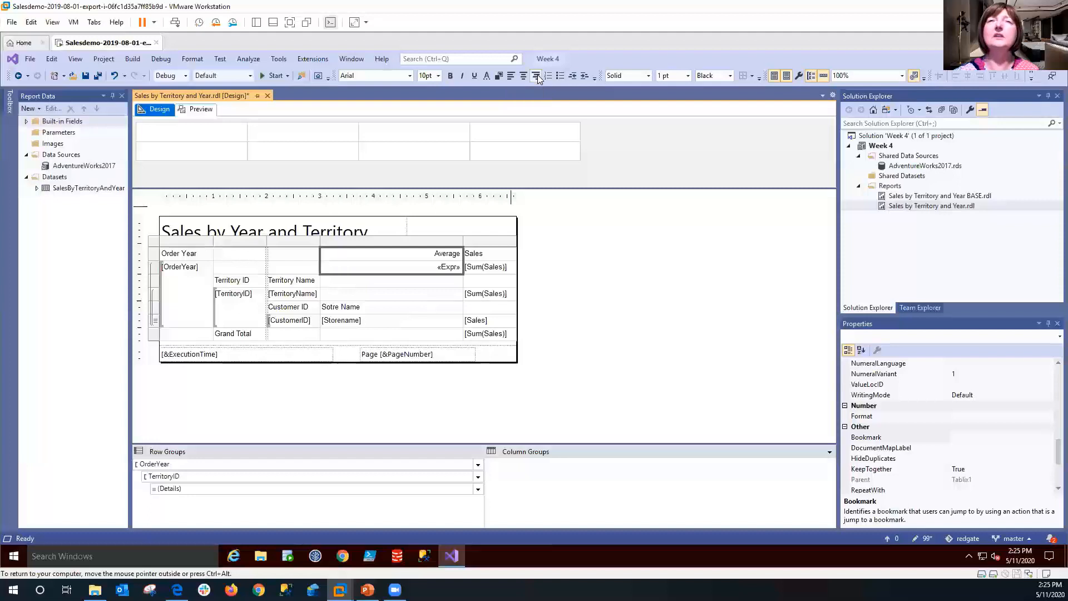
pyautogui.click(500, 241)
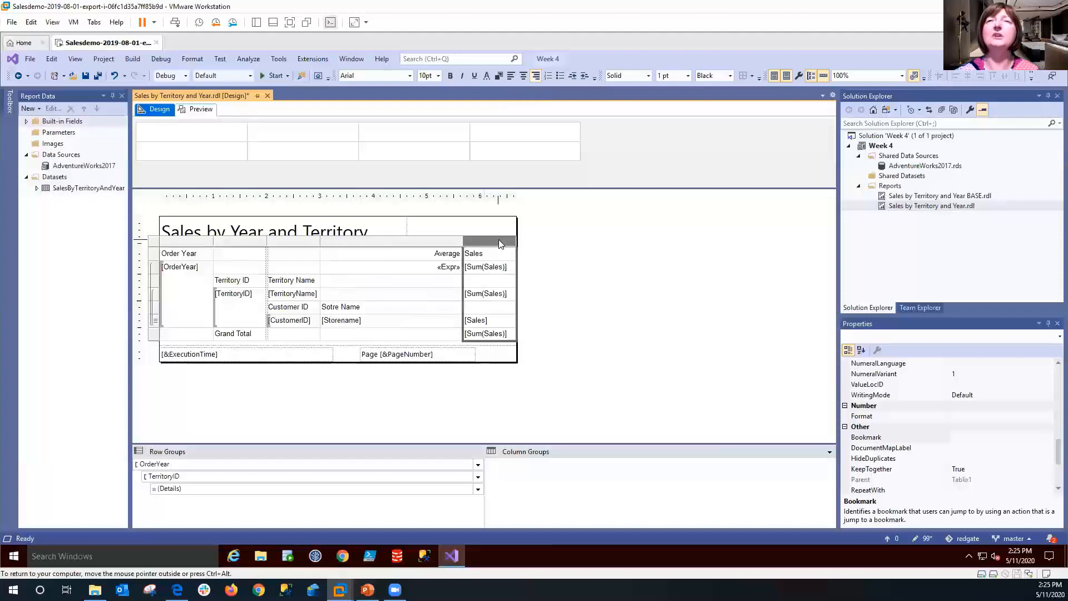
pyautogui.click(536, 77)
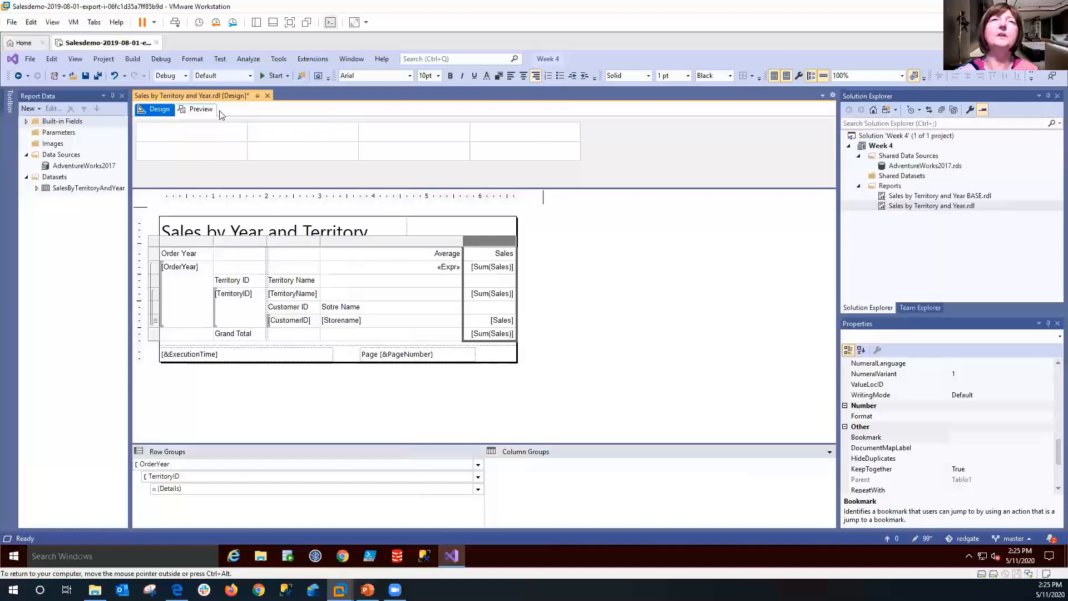
# Preview the report and, back in the design, correct the misspelled heading above the store names to "Store Name"
pyautogui.click(197, 109)
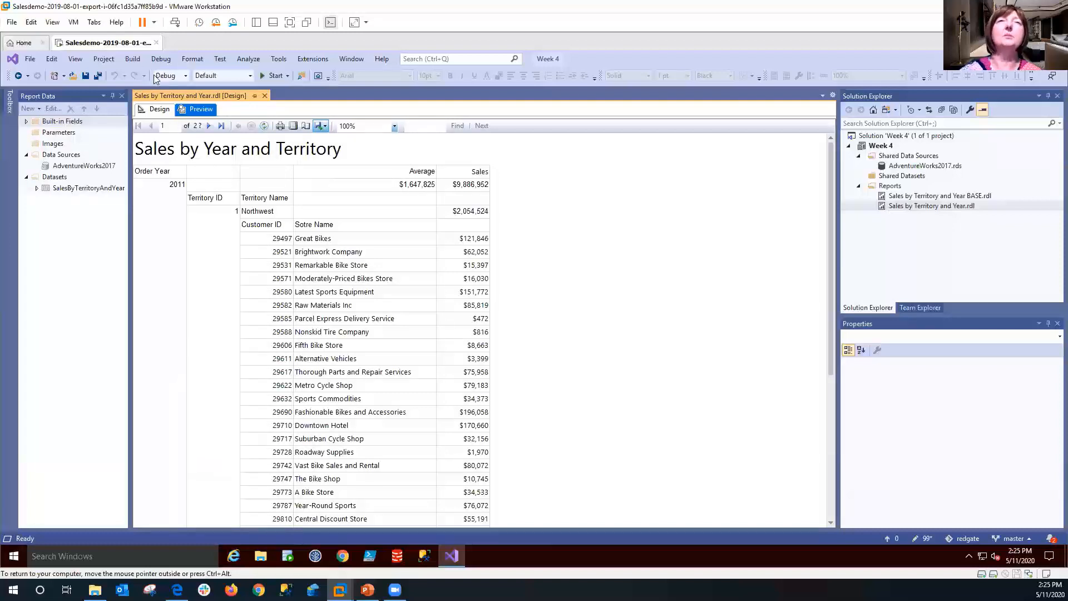
pyautogui.click(158, 109)
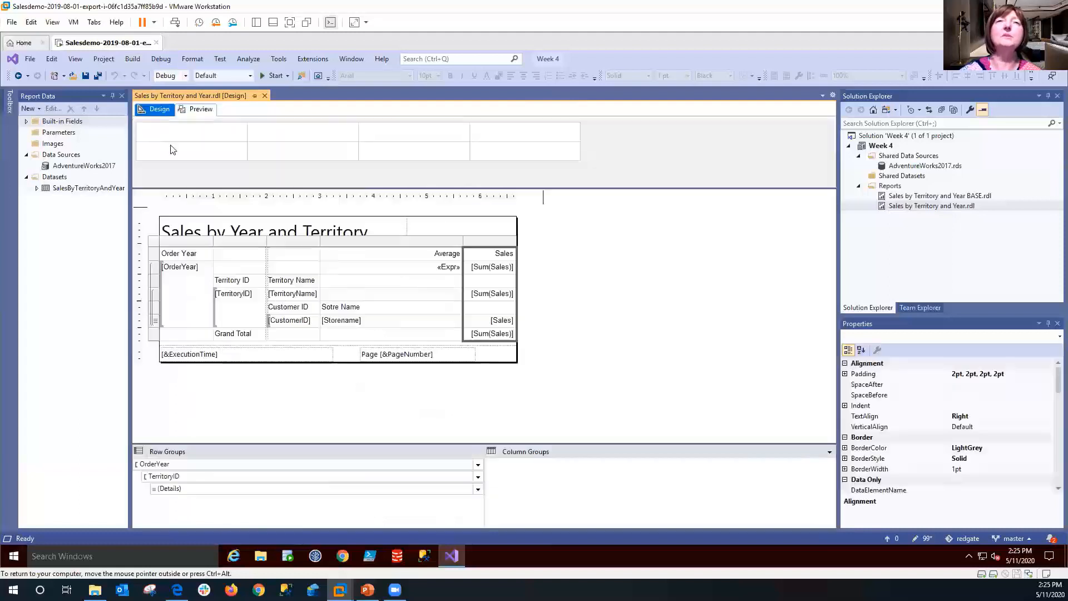
pyautogui.doubleClick(343, 307)
pyautogui.press('BackSpace')
pyautogui.press('BackSpace')
pyautogui.press('BackSpace')
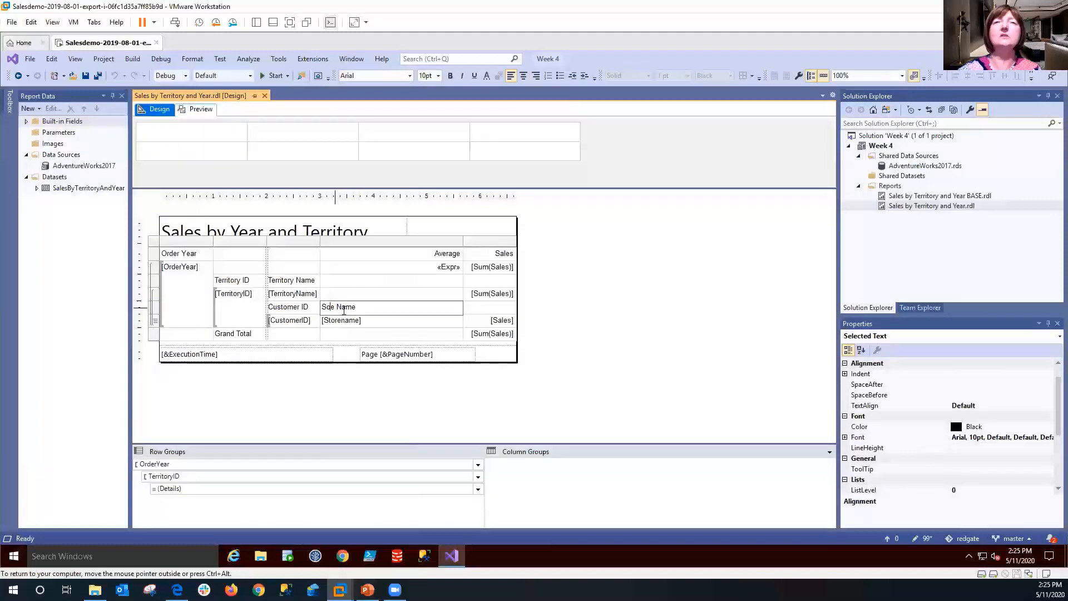
pyautogui.write('to')
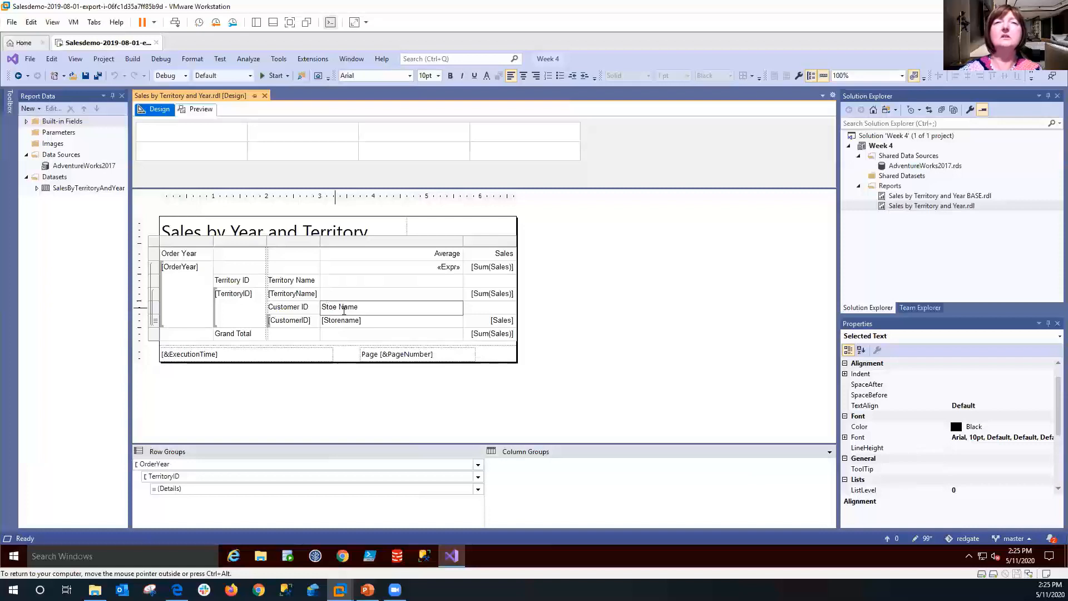
pyautogui.write('r')
pyautogui.click(343, 382)
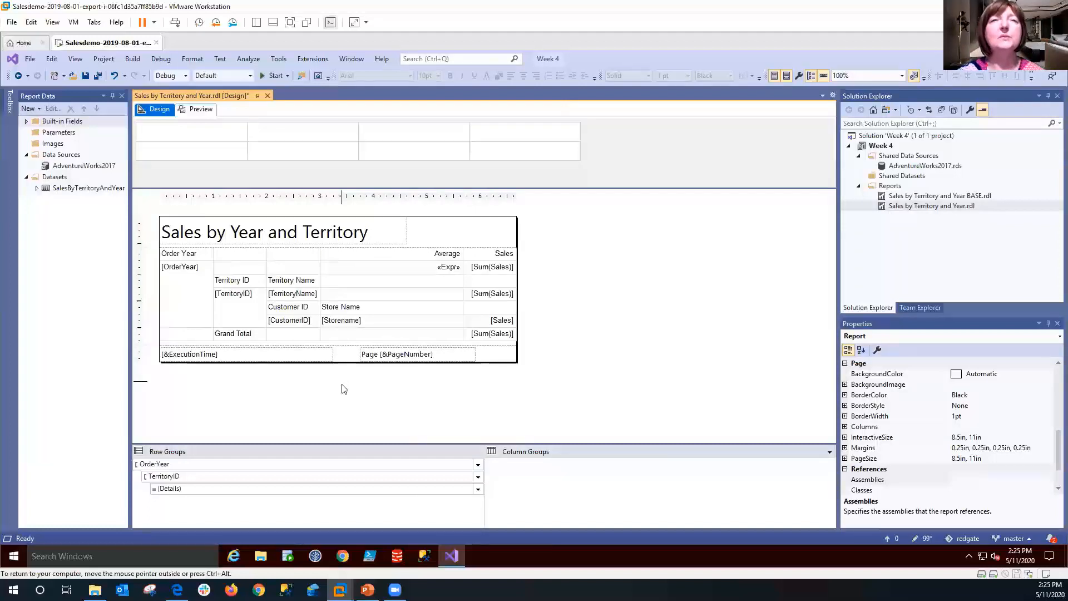
pyautogui.click(306, 323)
pyautogui.click(156, 321)
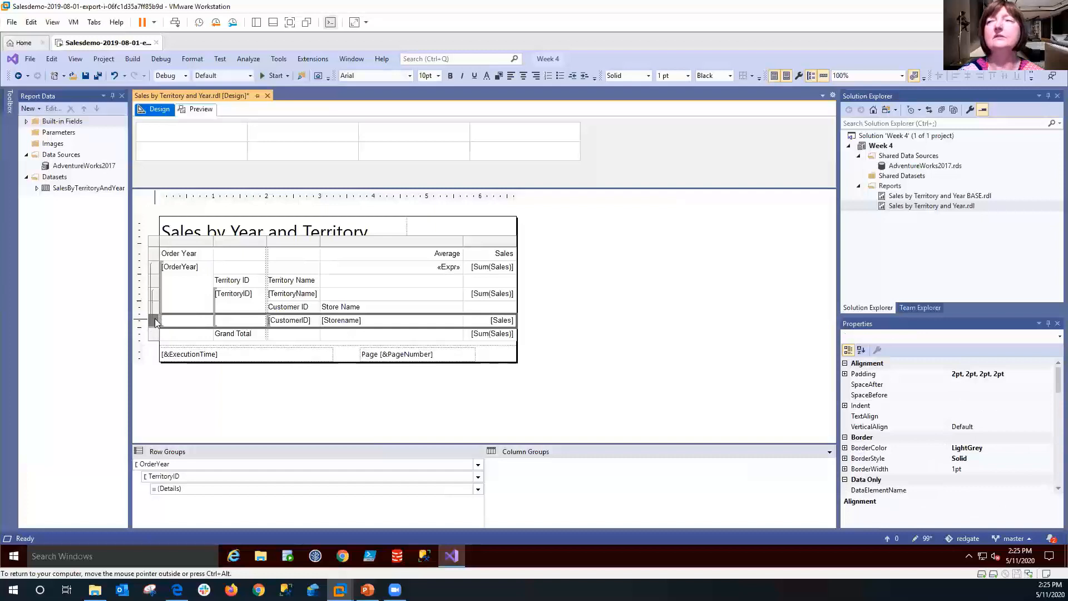
pyautogui.rightClick(155, 322)
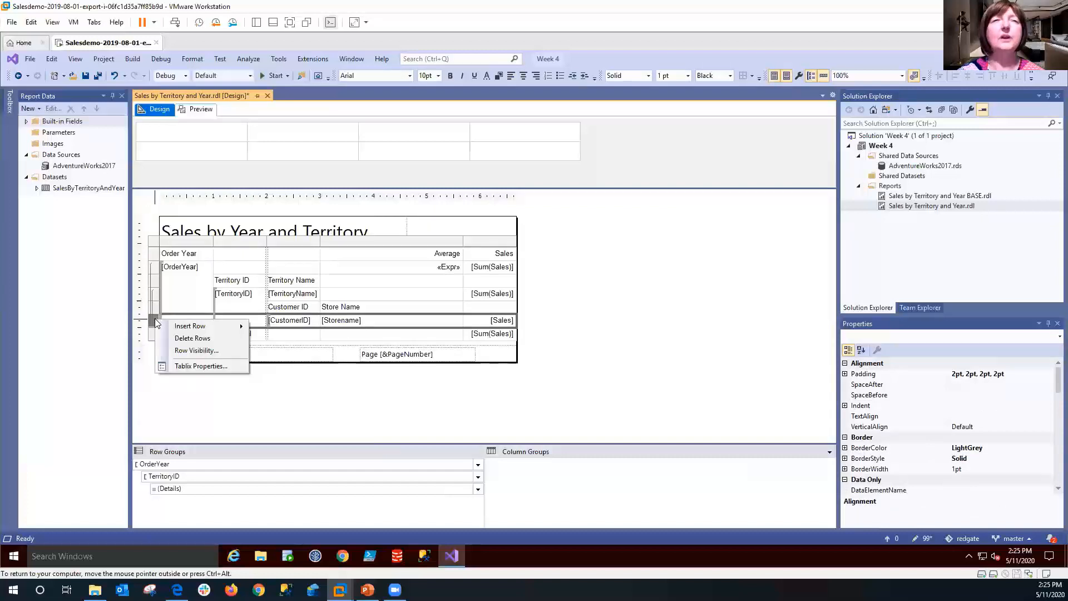
pyautogui.click(316, 406)
# Add a sort on the Sales field to the Details row group, ordered Z to A
pyautogui.click(478, 488)
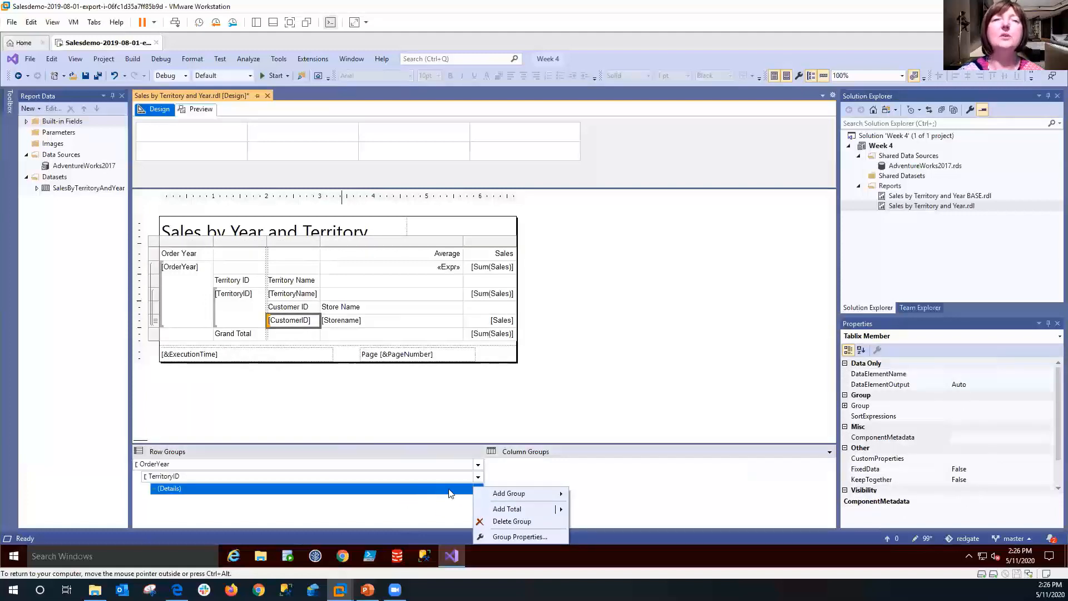
pyautogui.click(503, 537)
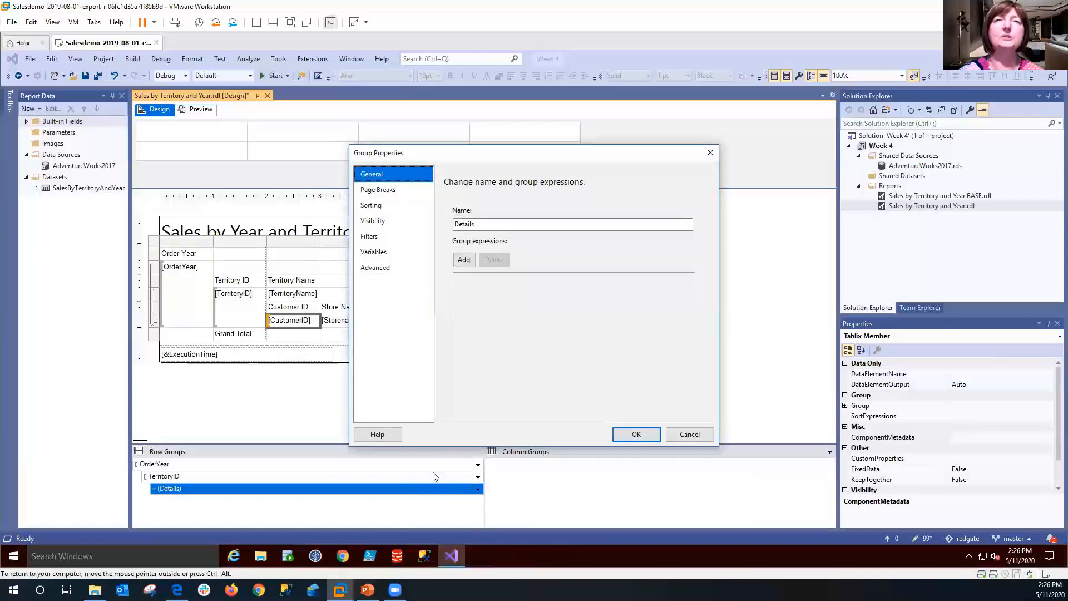
pyautogui.click(380, 208)
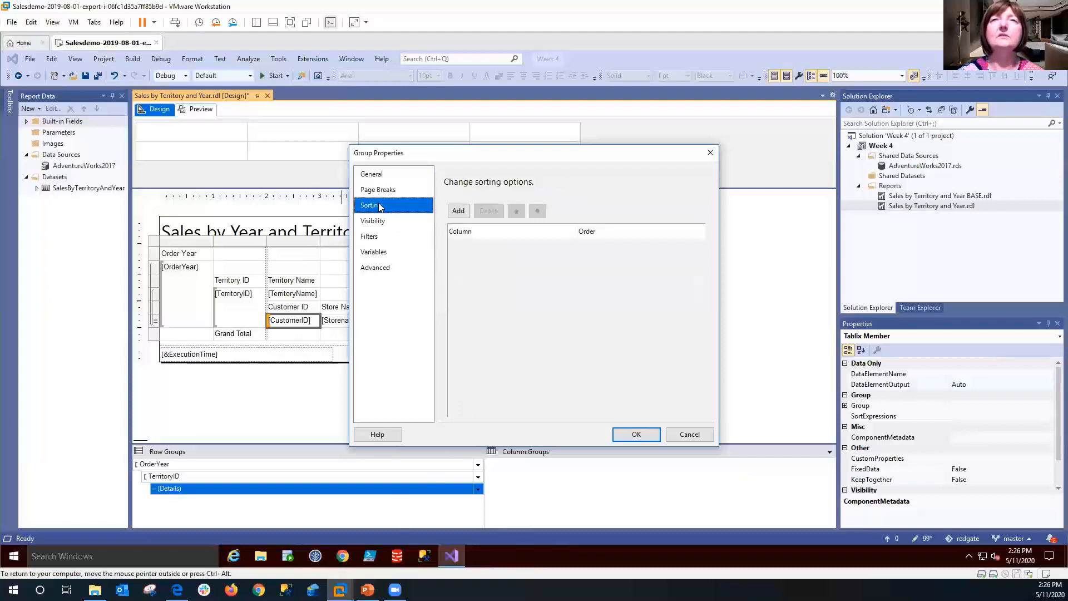
pyautogui.click(460, 212)
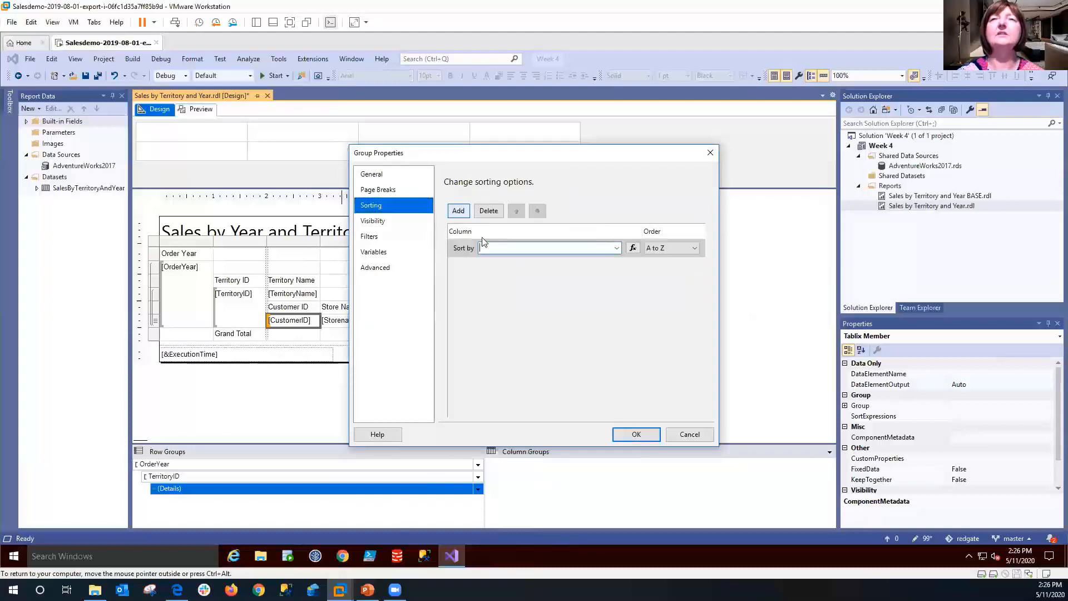
pyautogui.click(617, 249)
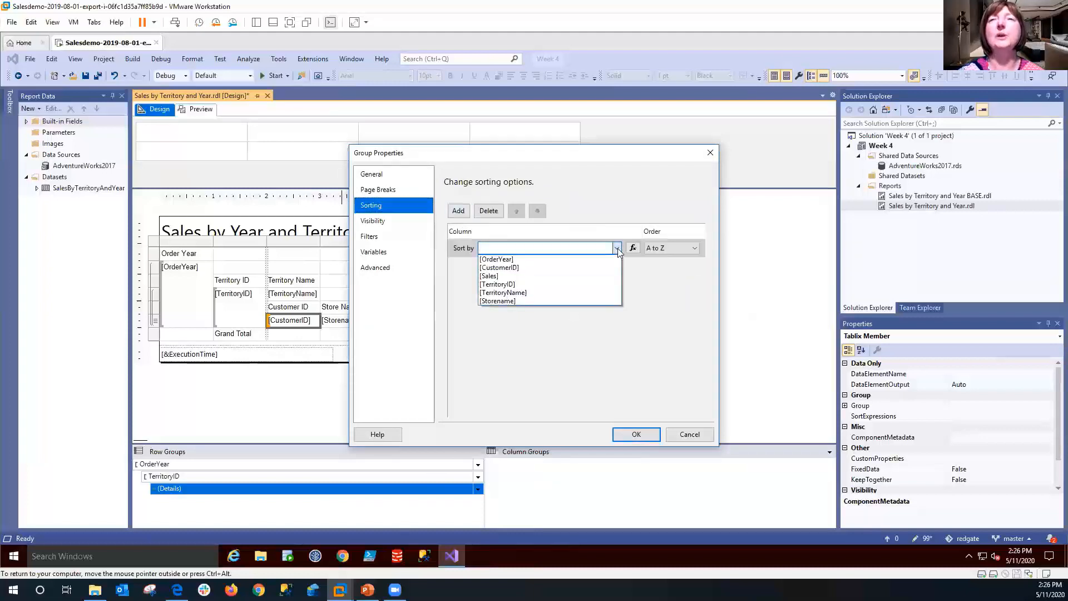
pyautogui.click(540, 276)
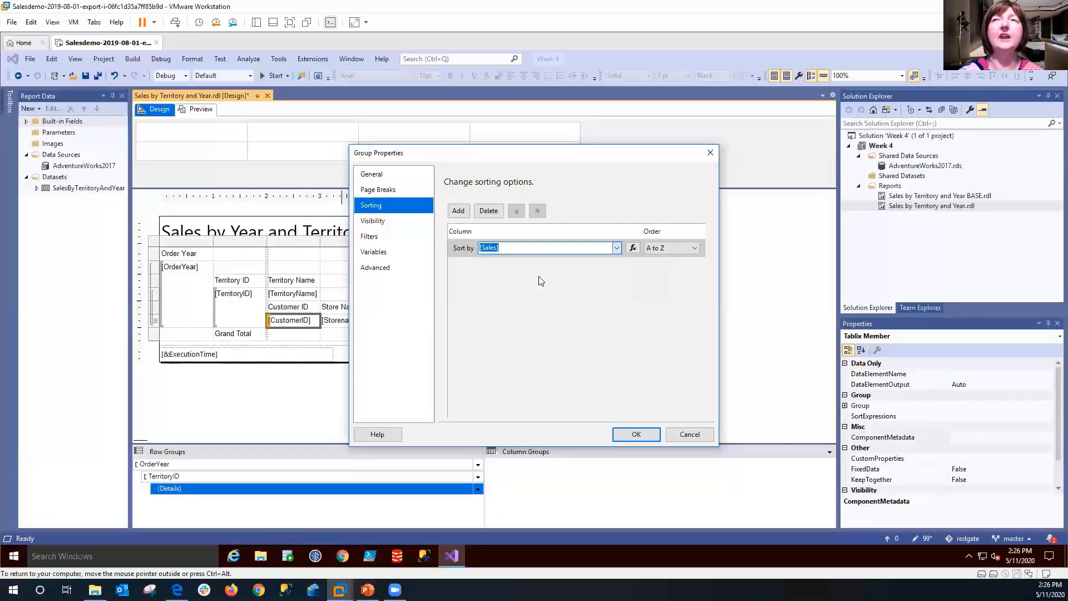
pyautogui.click(694, 248)
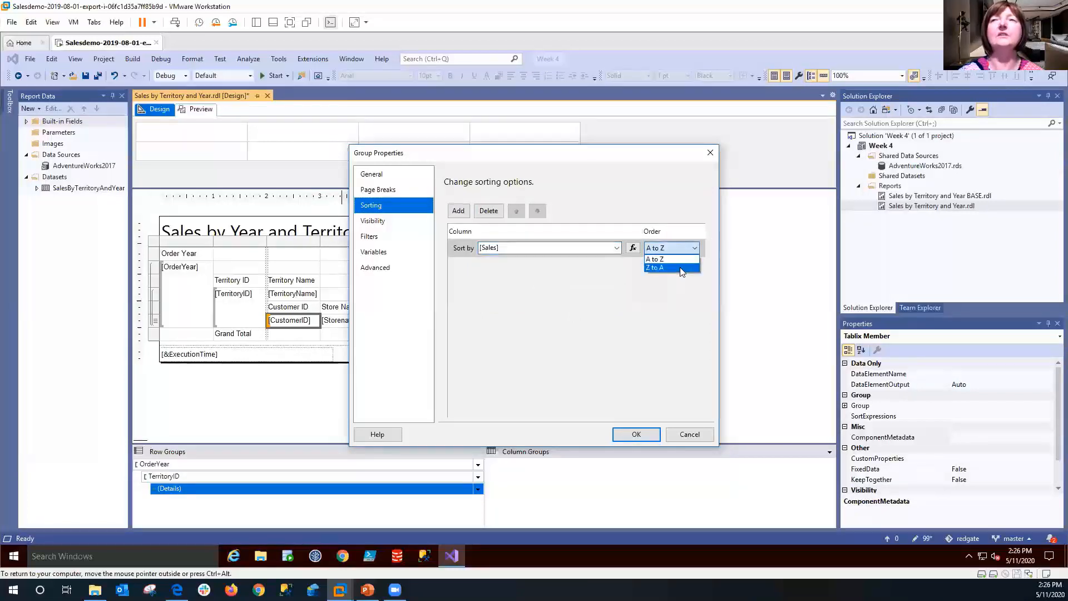
pyautogui.click(680, 268)
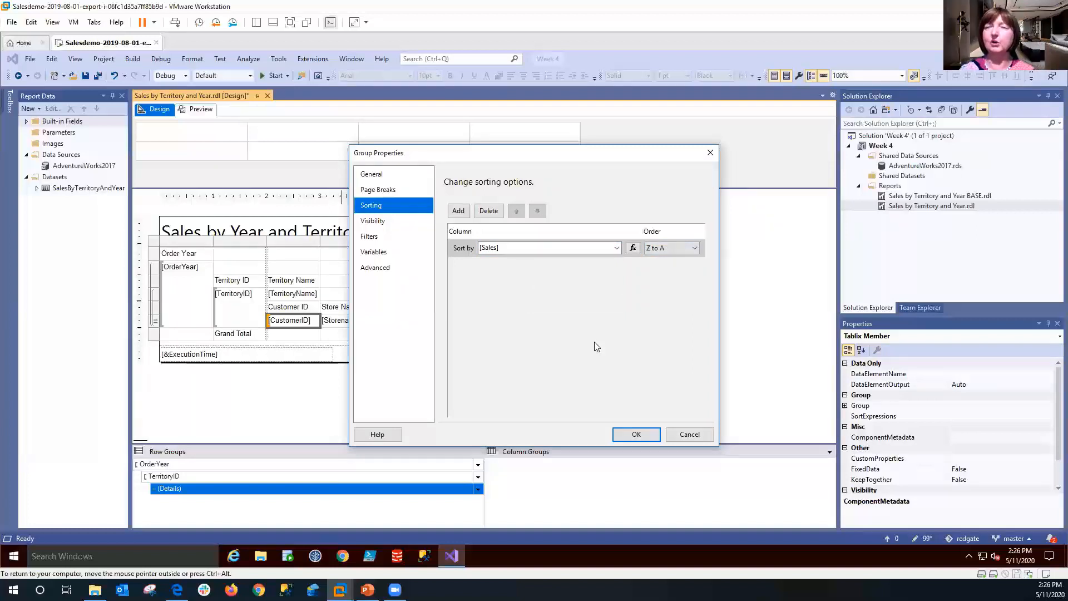
pyautogui.click(637, 437)
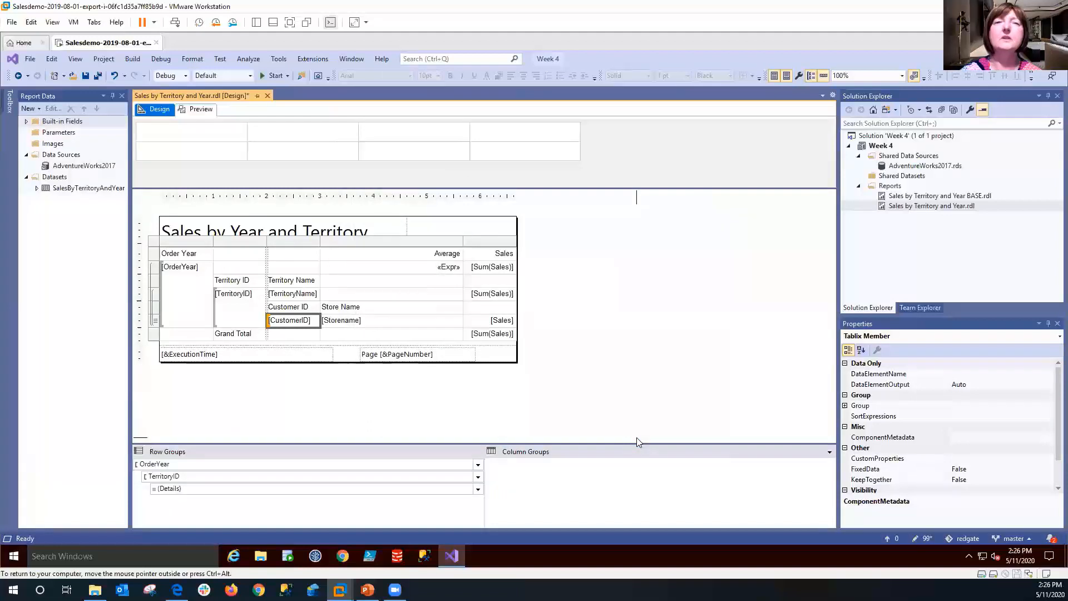
# Change the sorting of the TerritoryID row group to the TerritoryName field, ordered Z to A
pyautogui.click(479, 477)
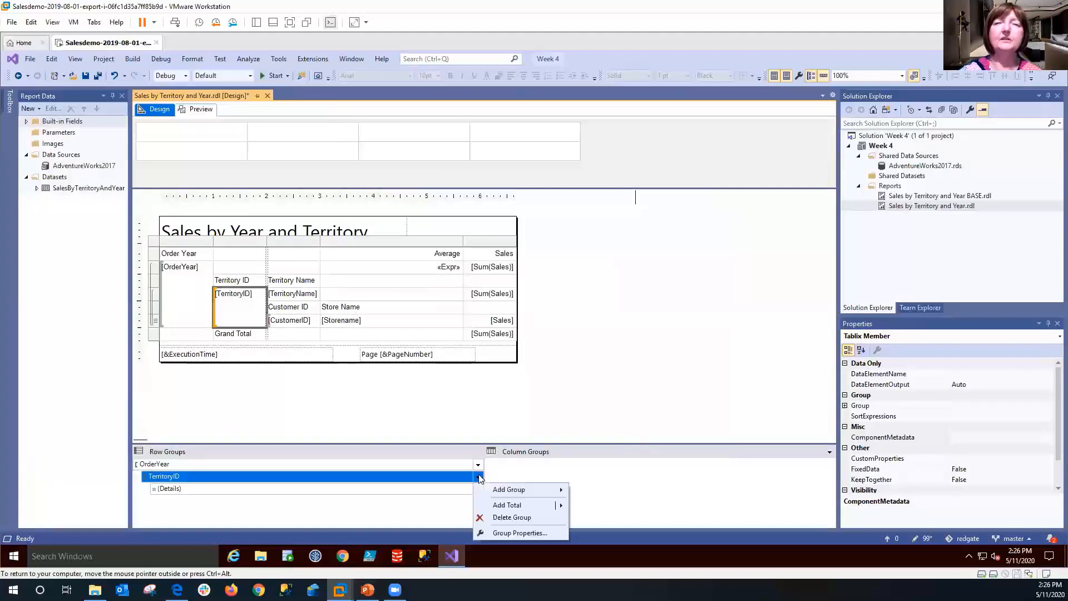
pyautogui.click(520, 533)
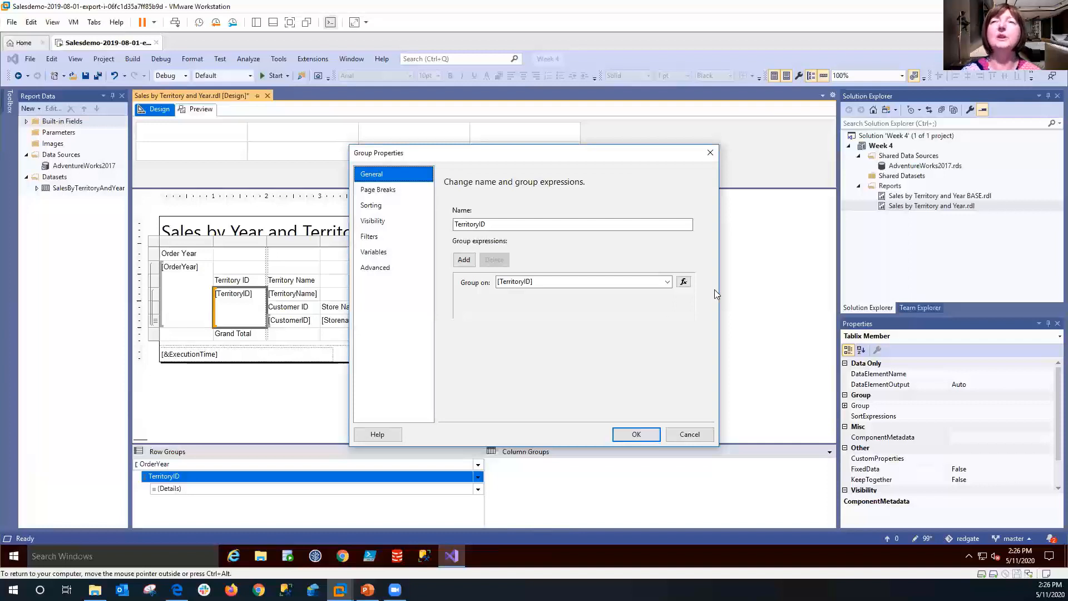
pyautogui.click(668, 282)
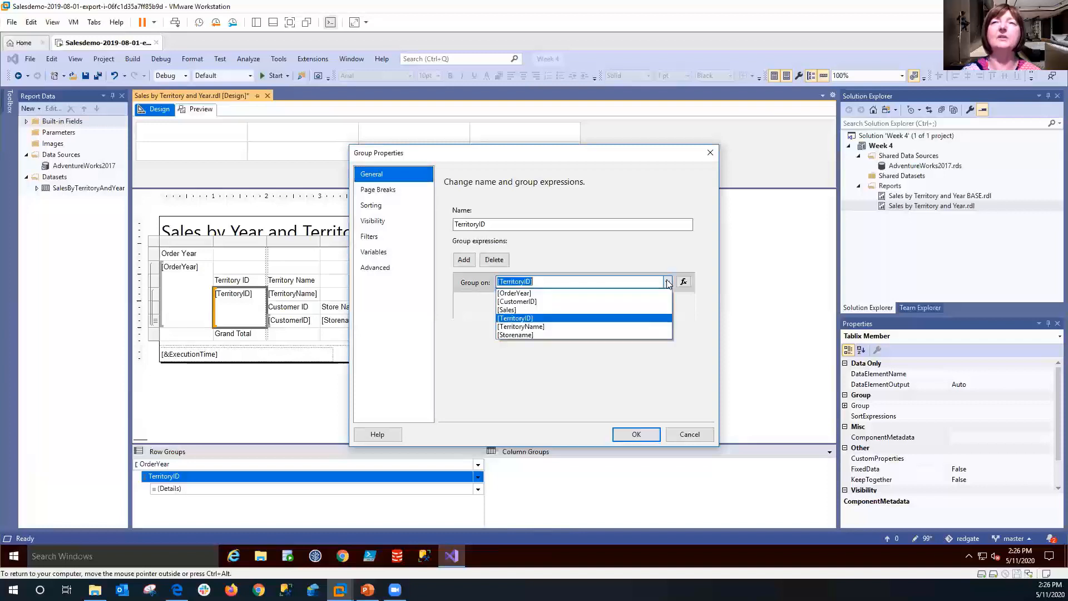
pyautogui.click(668, 282)
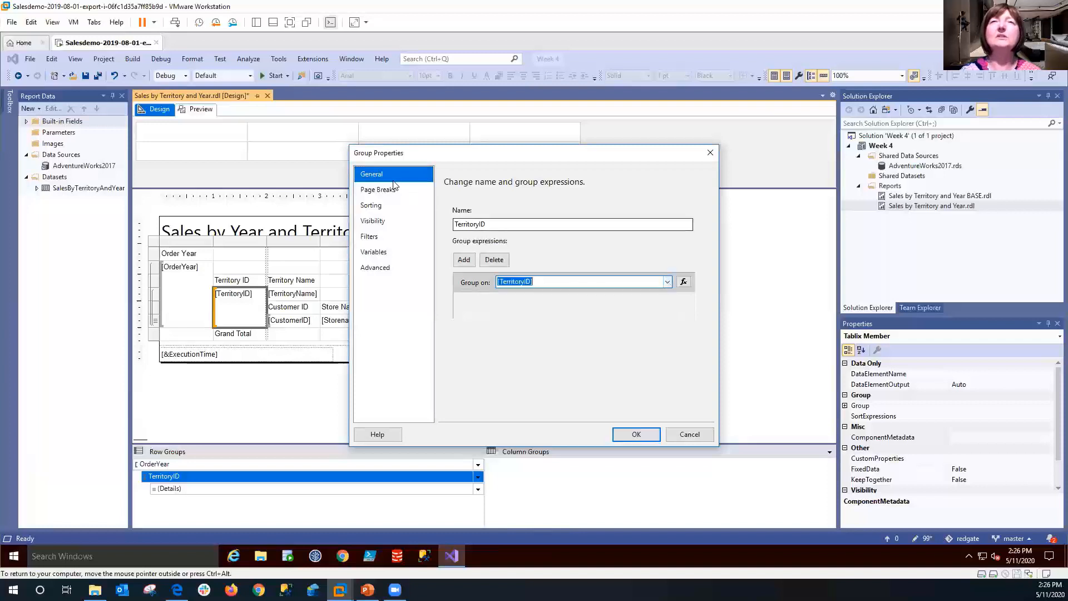
pyautogui.click(381, 209)
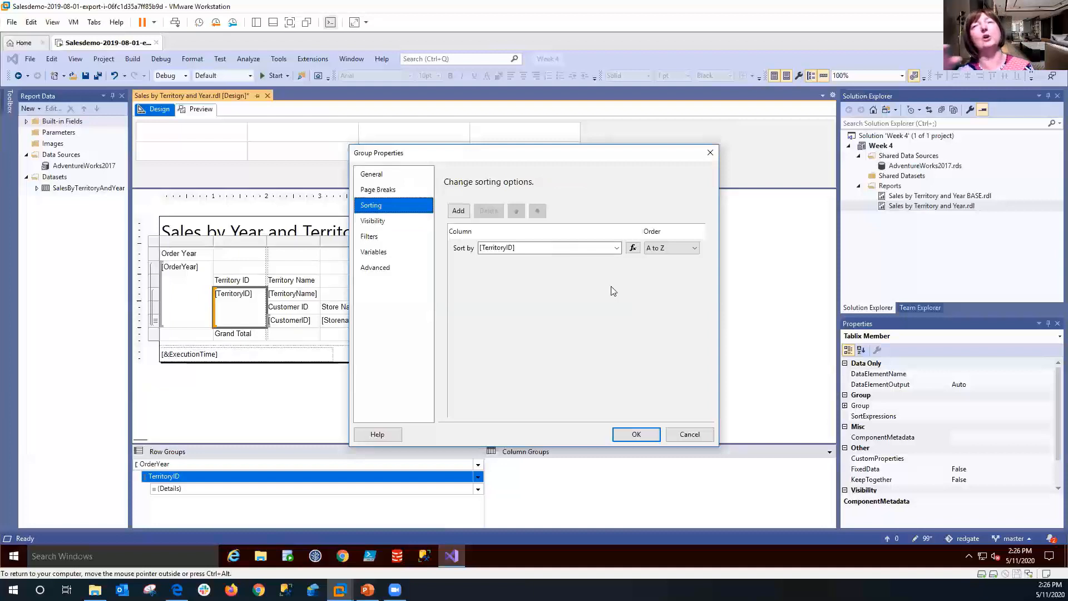
pyautogui.click(617, 247)
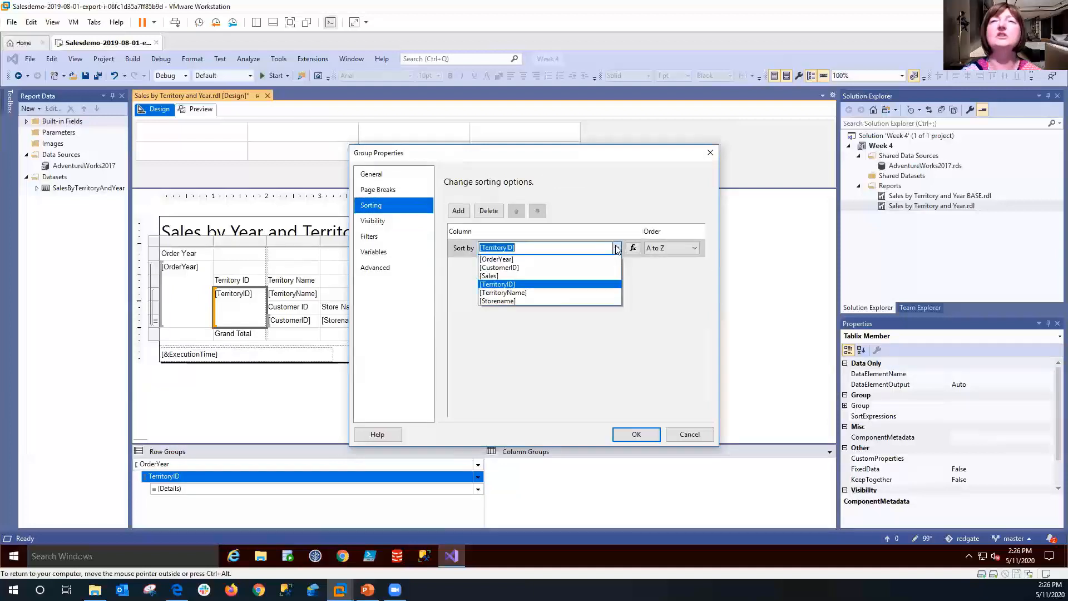
pyautogui.click(534, 293)
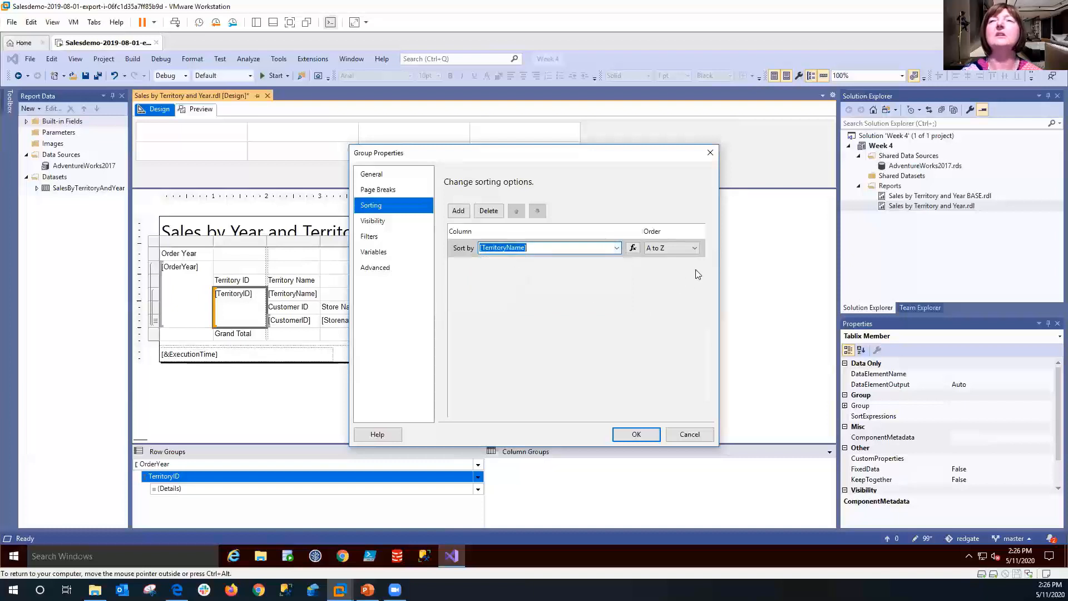
pyautogui.click(695, 248)
pyautogui.click(675, 266)
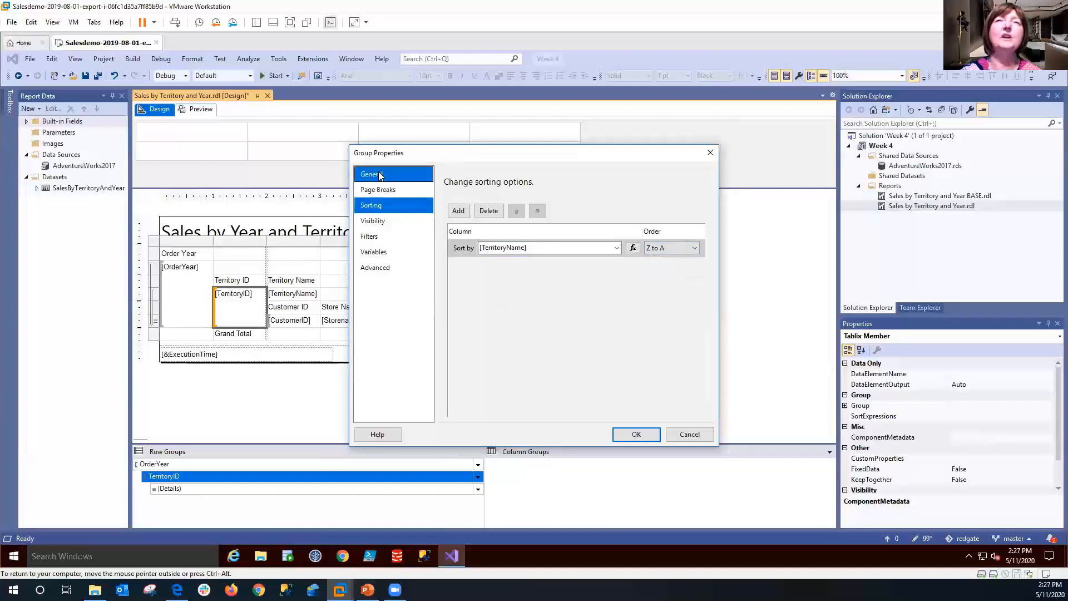
pyautogui.click(637, 435)
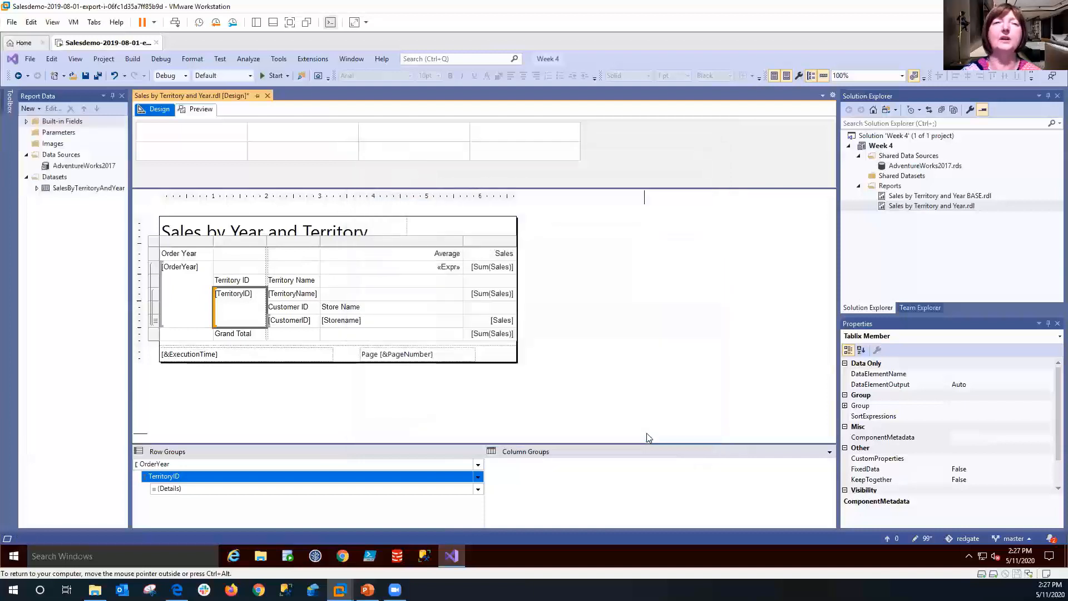
# Set the OrderYear row group's sort order to Z to A and preview the report
pyautogui.click(452, 466)
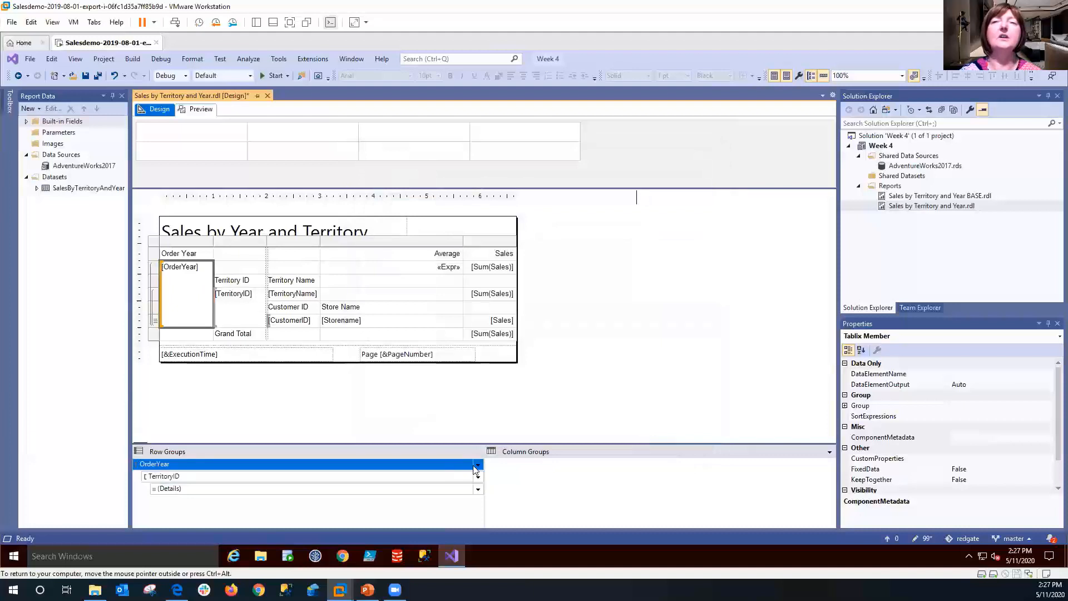
pyautogui.click(477, 466)
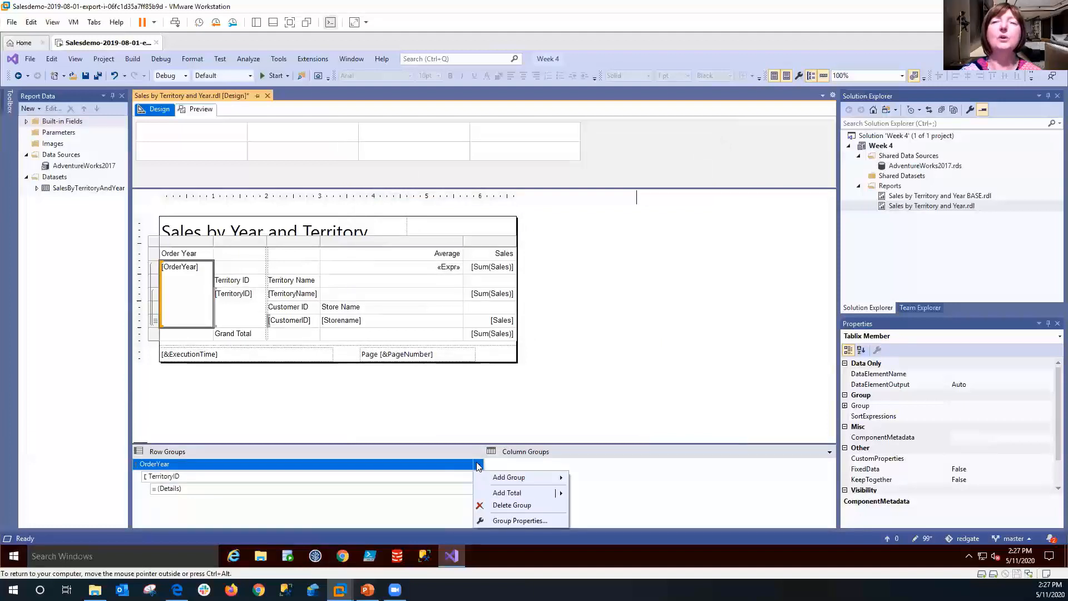
pyautogui.click(521, 521)
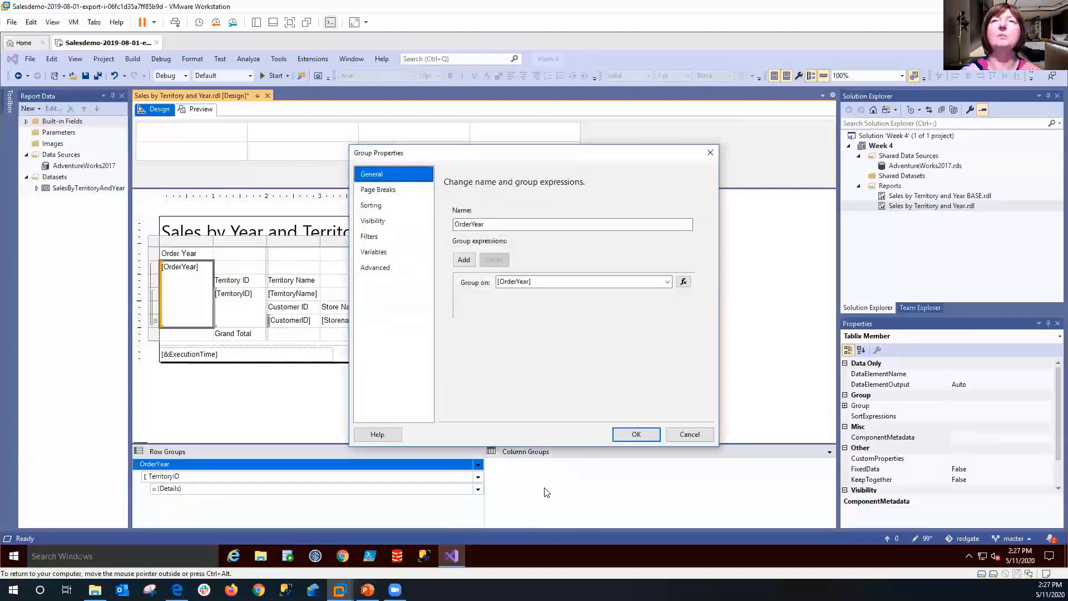
pyautogui.click(377, 206)
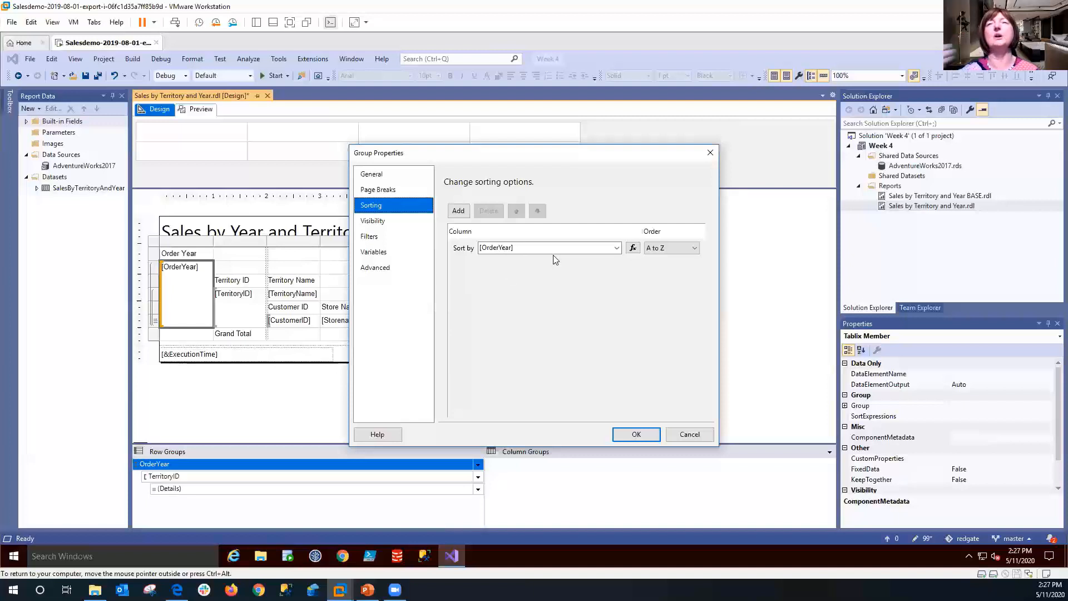
pyautogui.click(696, 250)
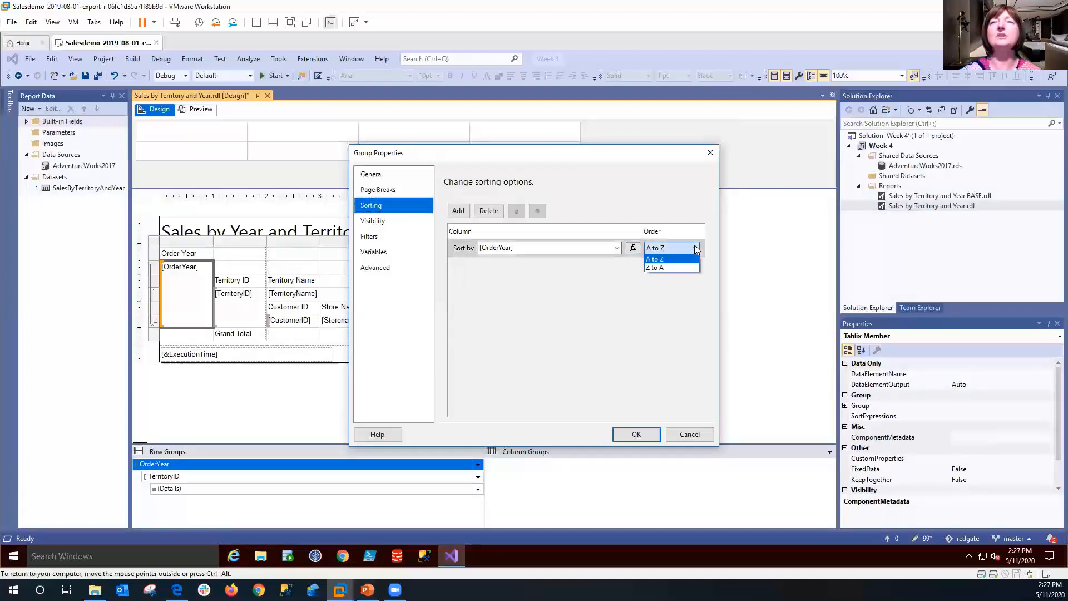
pyautogui.click(658, 262)
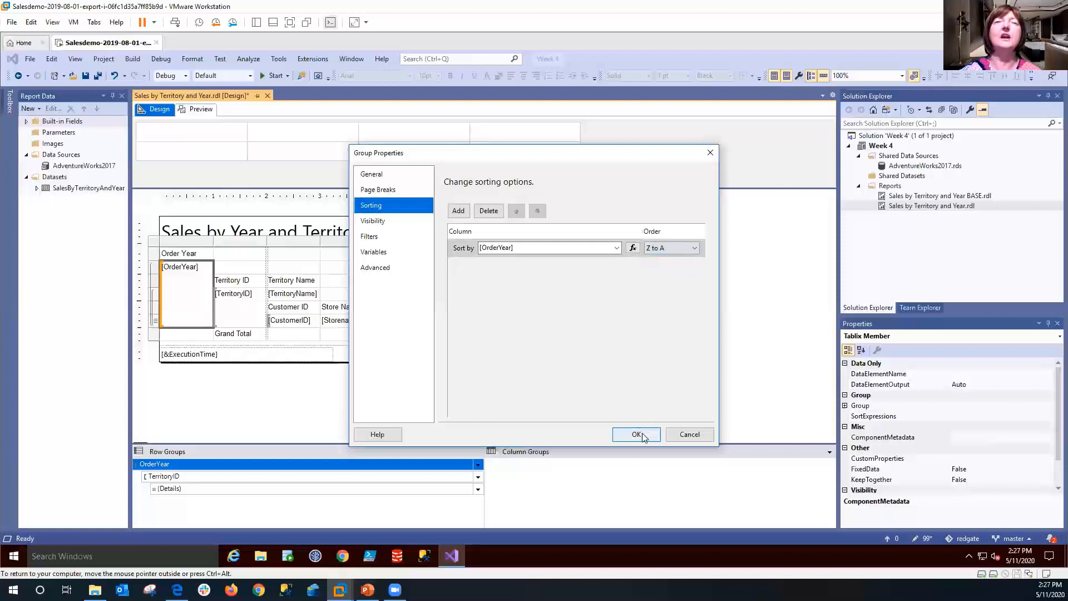
pyautogui.click(637, 435)
pyautogui.click(199, 109)
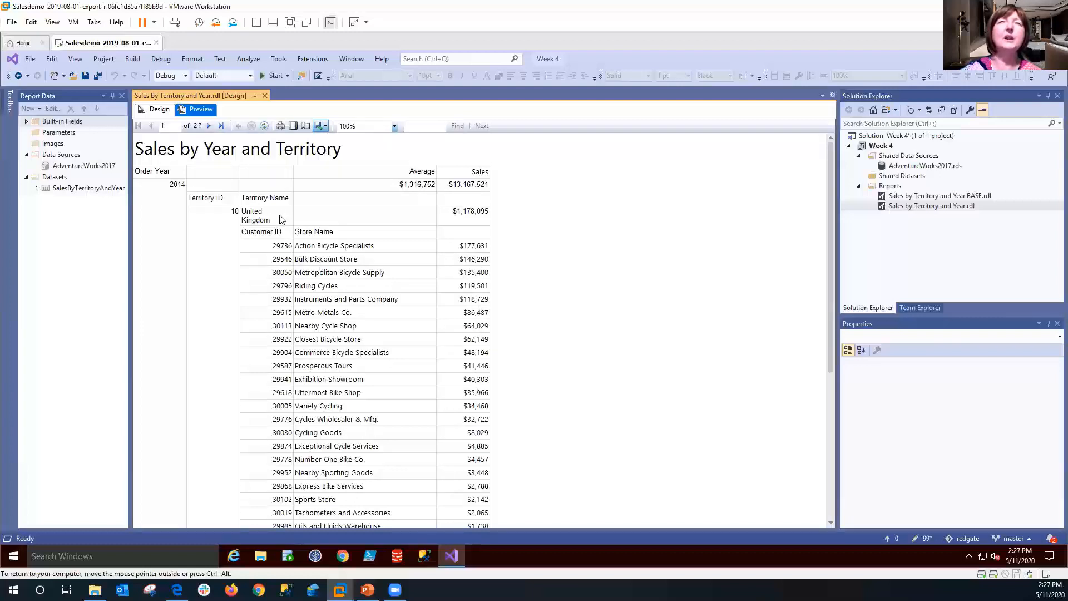
# Back in the design, set the TerritoryID group's TerritoryName sort order to A to Z and preview the report again
pyautogui.click(158, 109)
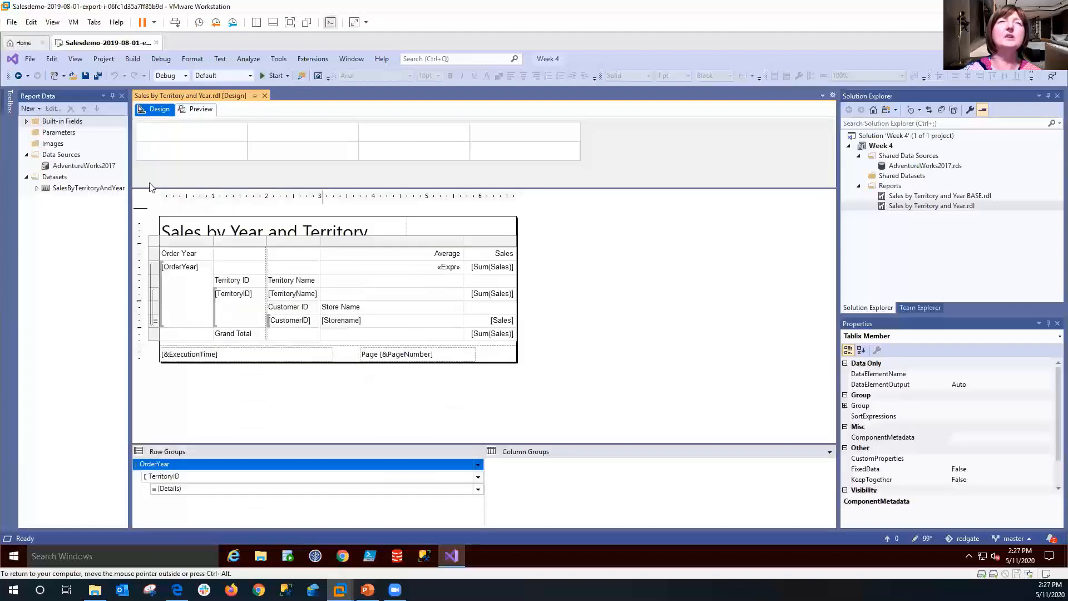
pyautogui.click(478, 476)
pyautogui.click(499, 533)
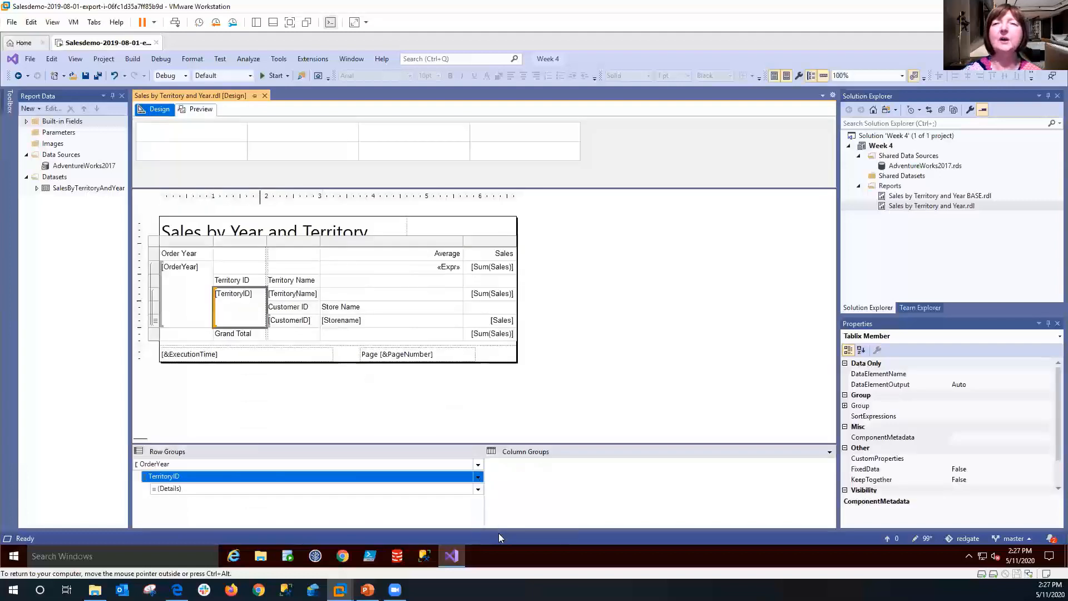
pyautogui.click(376, 206)
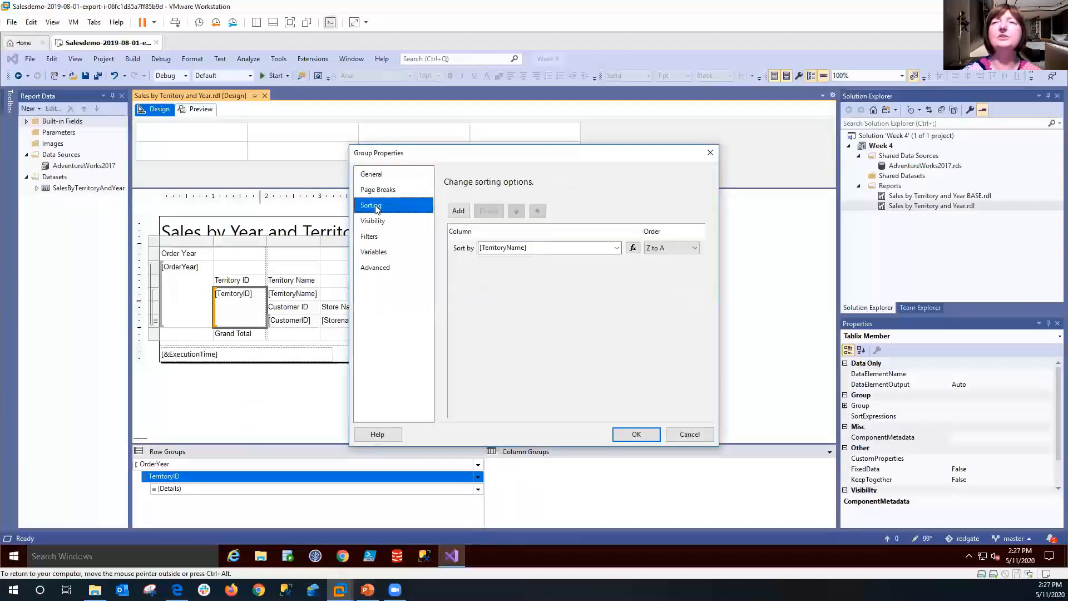
pyautogui.click(695, 249)
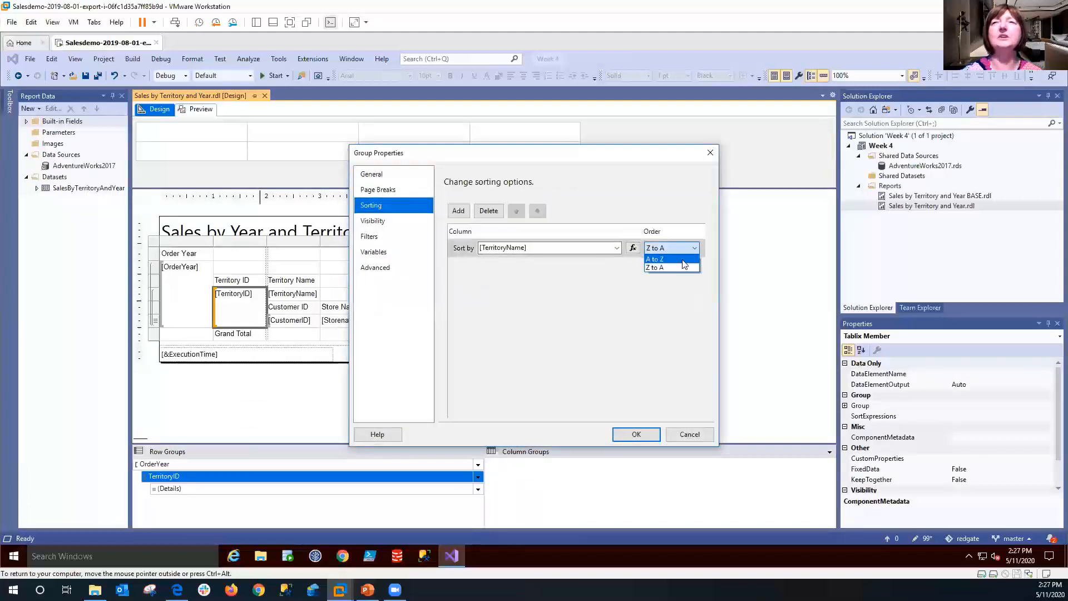
pyautogui.click(679, 263)
pyautogui.click(636, 434)
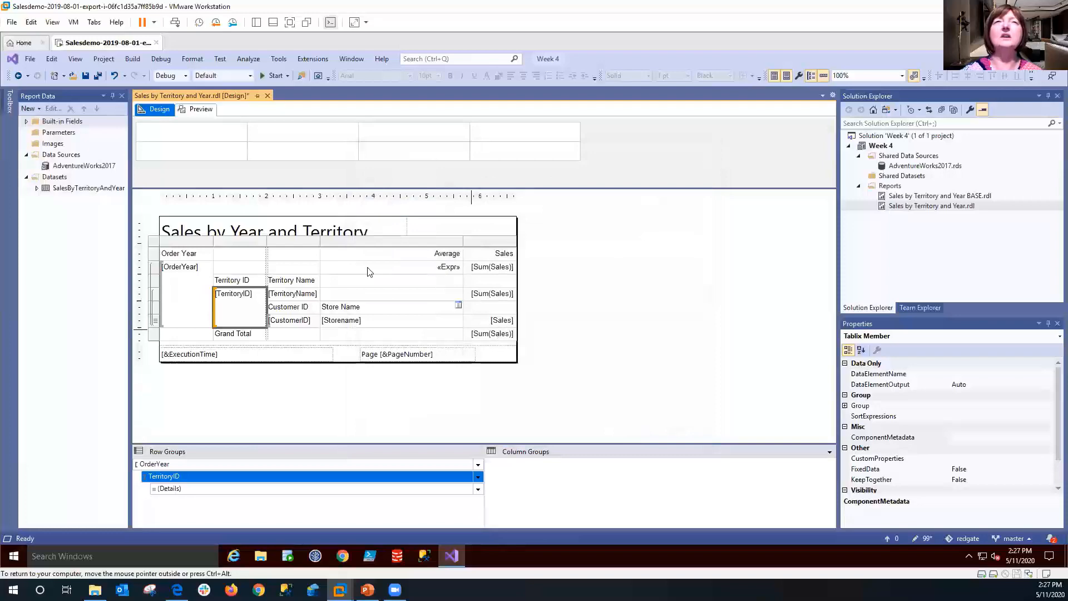
pyautogui.click(198, 109)
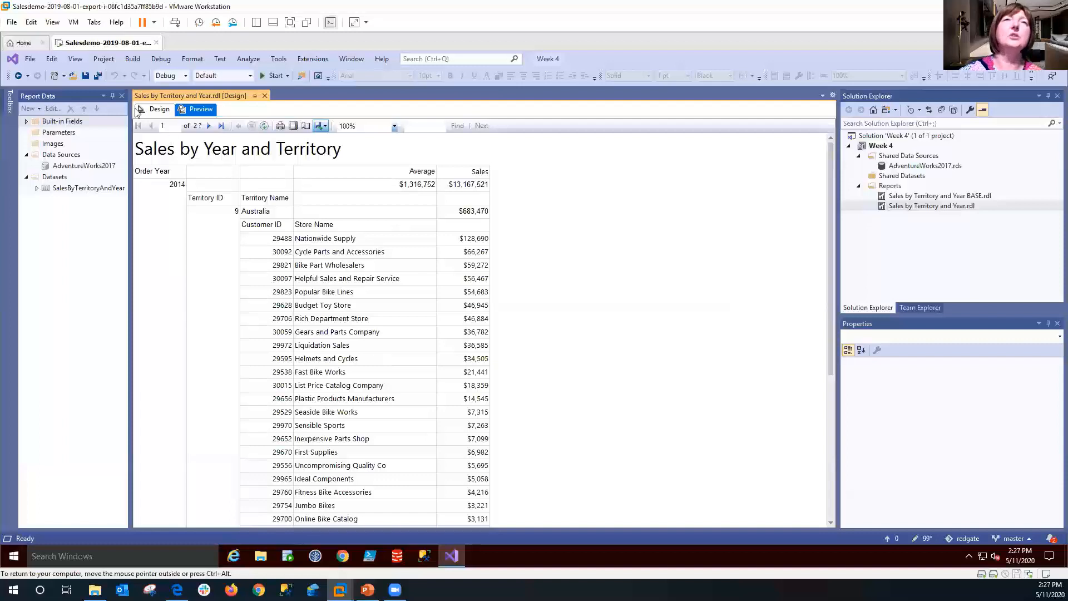
# Return briefly to the design, preview the report in print layout and go to its second page
pyautogui.click(161, 109)
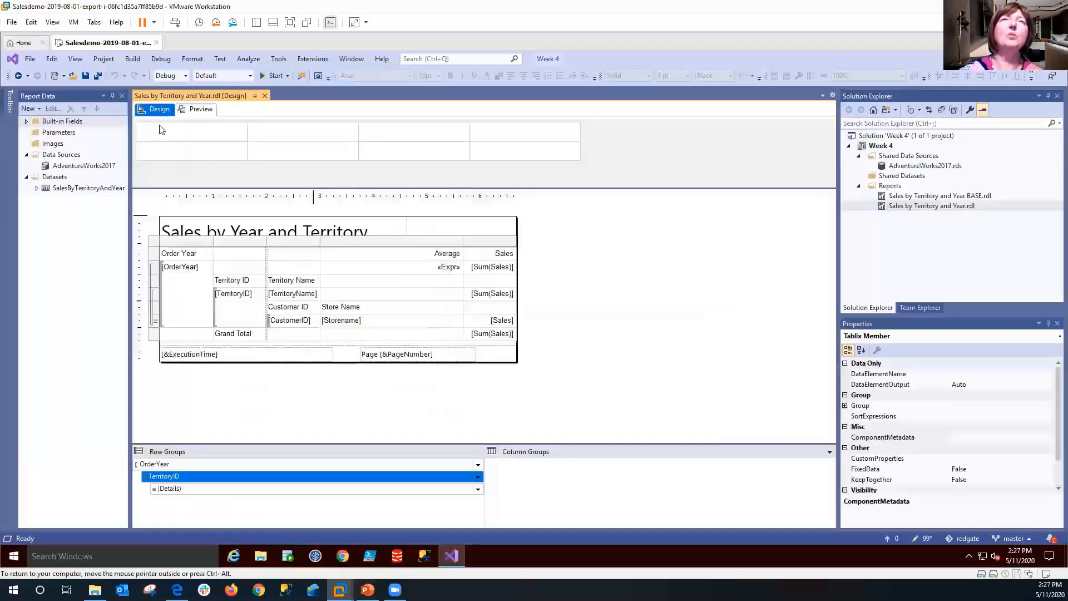
pyautogui.click(199, 109)
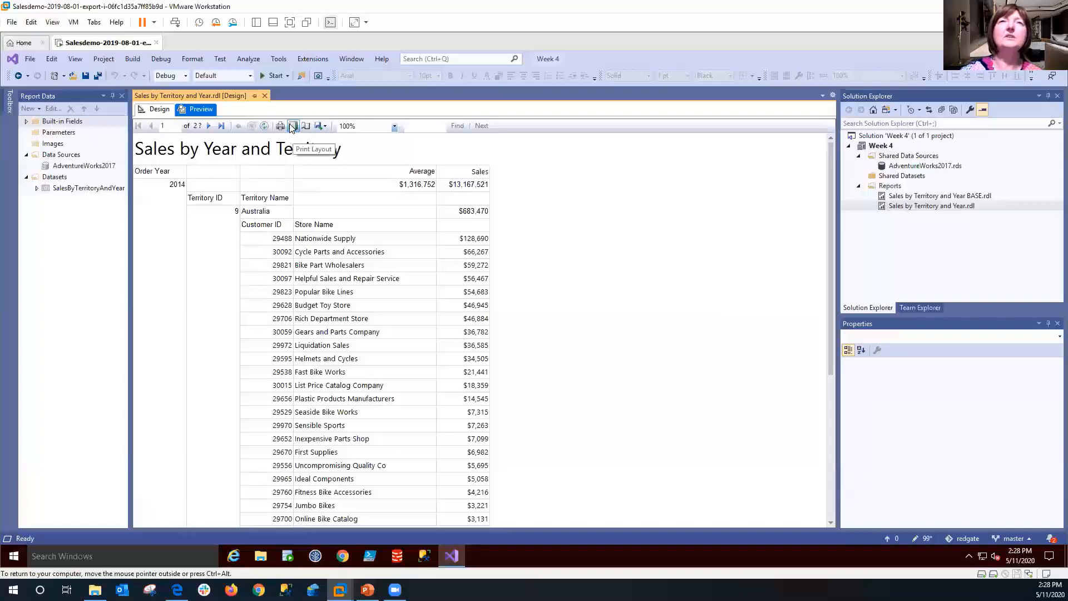
pyautogui.click(293, 126)
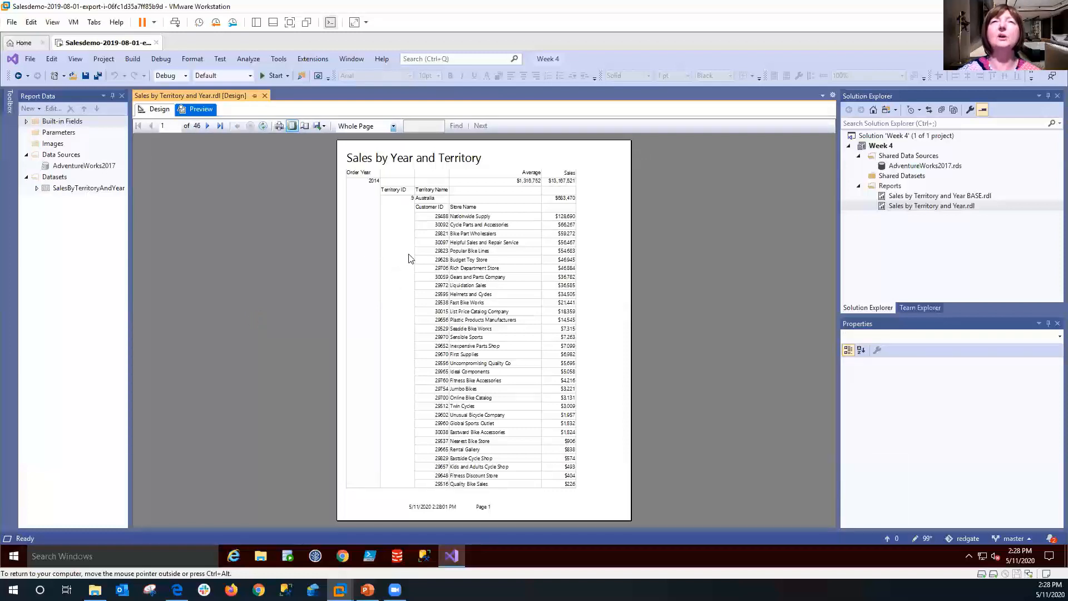
pyautogui.click(208, 126)
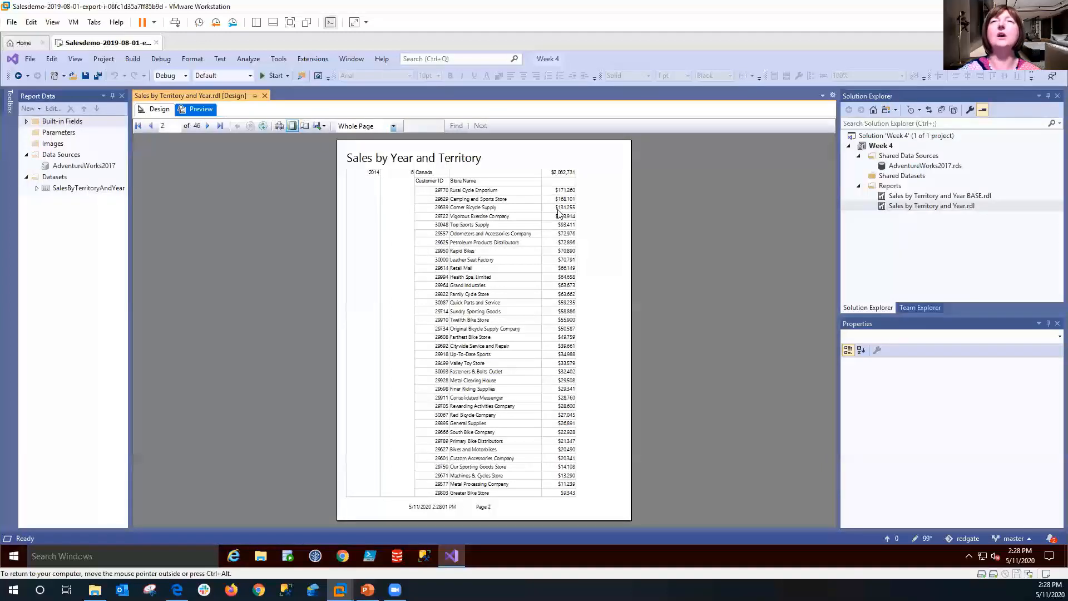
# Page forward through the print layout preview to page 5 to check whether the headings repeat
pyautogui.click(209, 126)
pyautogui.click(209, 127)
pyautogui.click(209, 126)
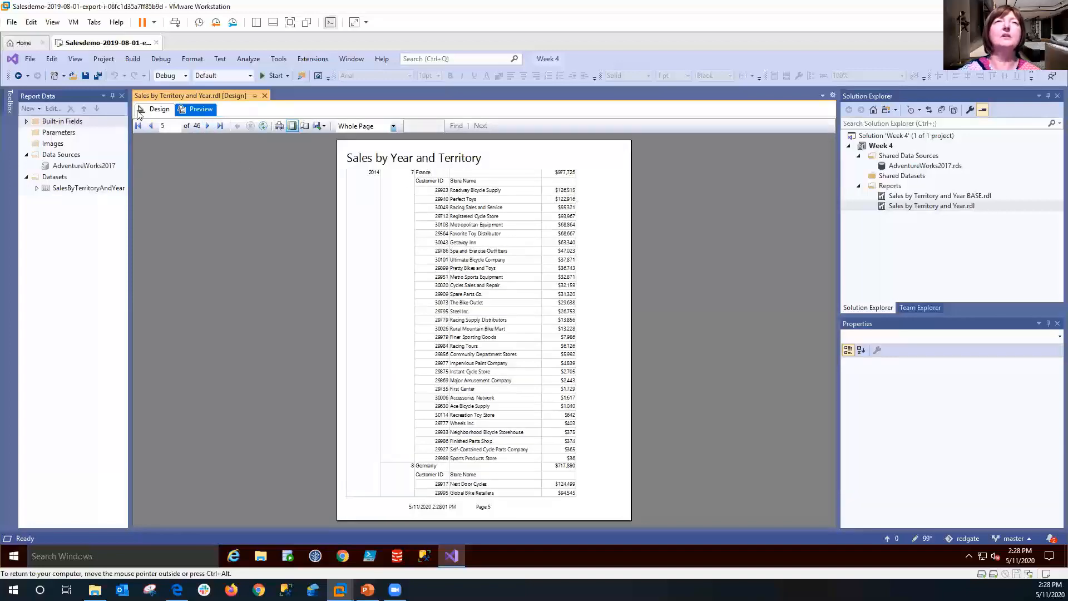
# Return to the report design, switch the grouping area to Advanced Mode and enlarge it to show more of the static members
pyautogui.click(156, 109)
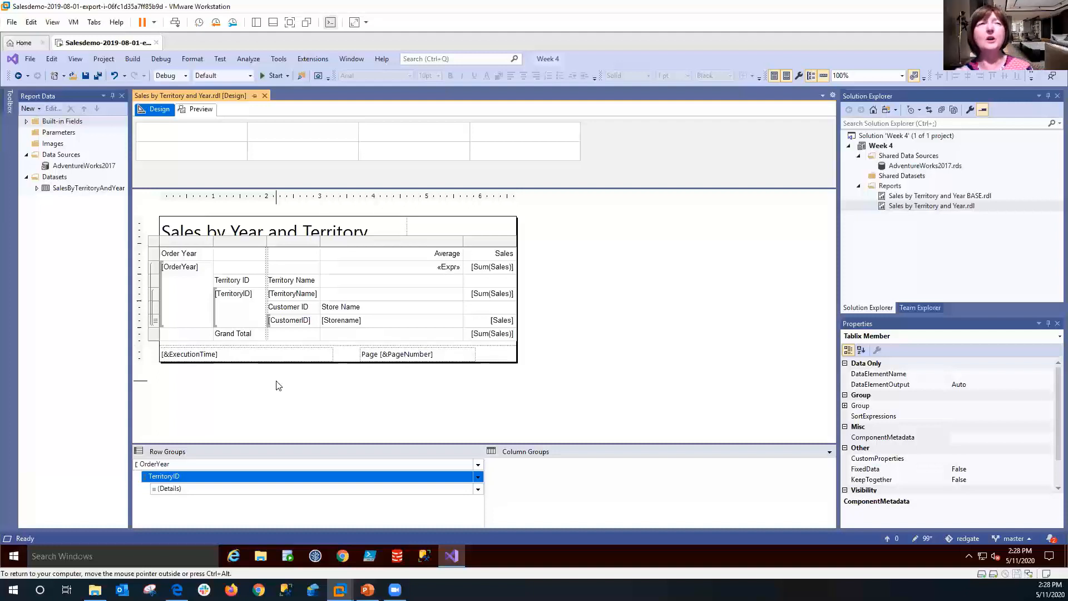
pyautogui.click(830, 451)
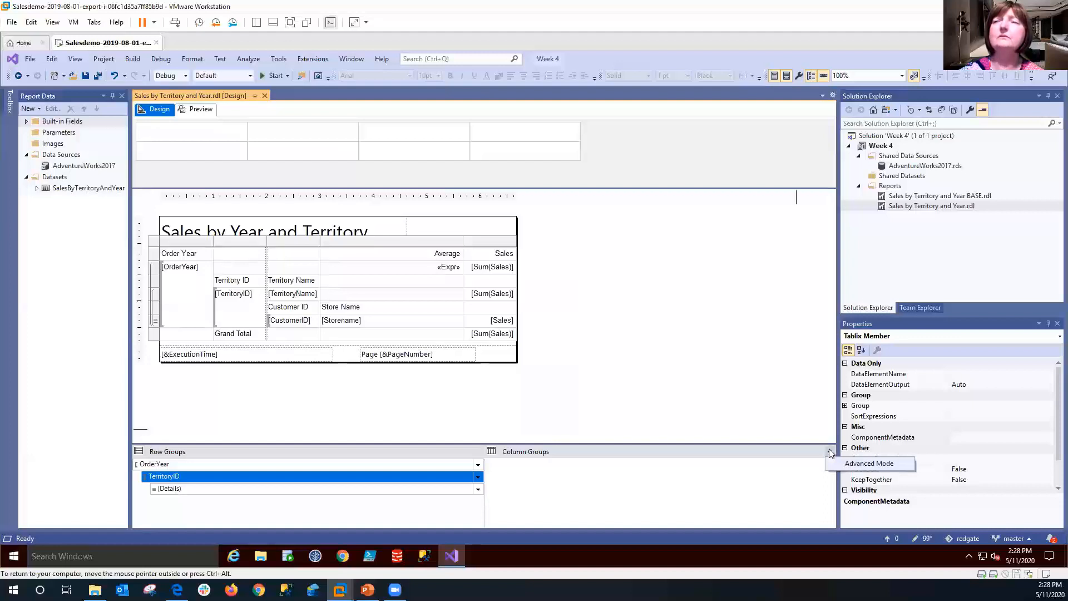
pyautogui.click(840, 463)
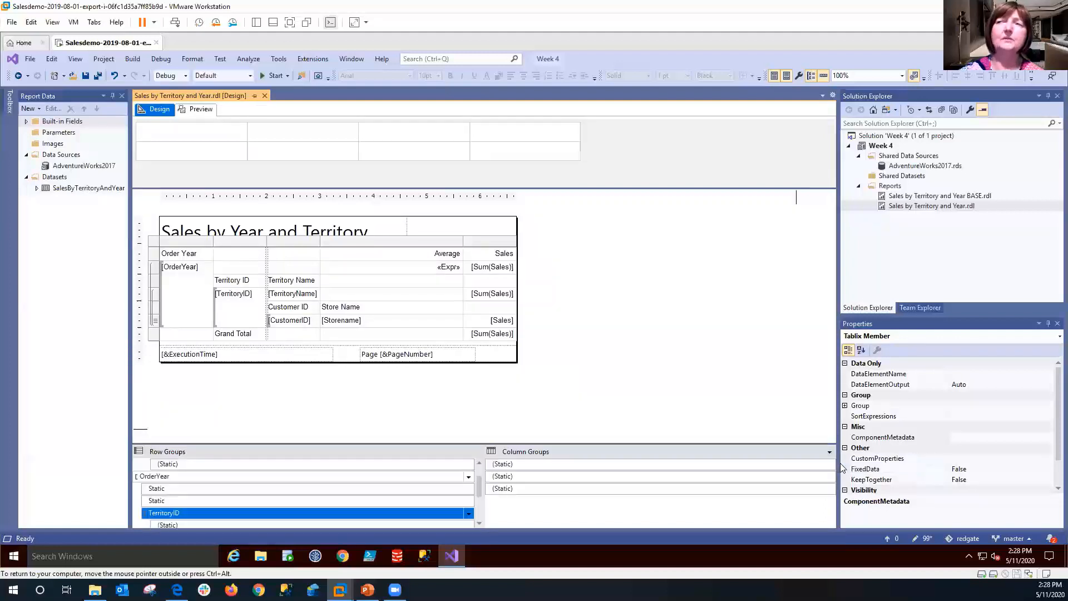
pyautogui.click(653, 441)
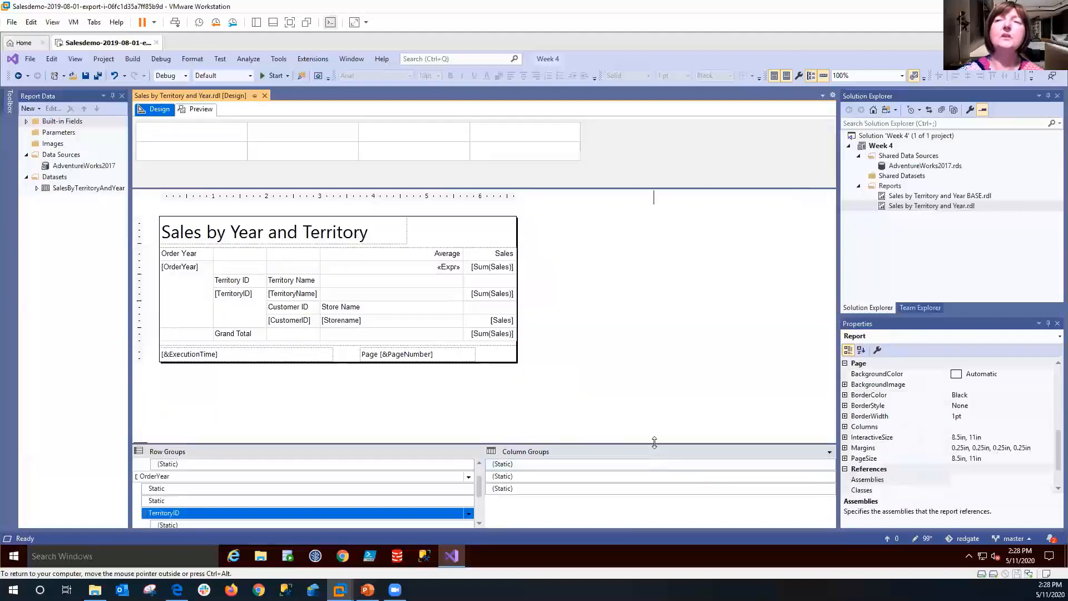
pyautogui.moveTo(653, 442); pyautogui.dragTo(656, 391)
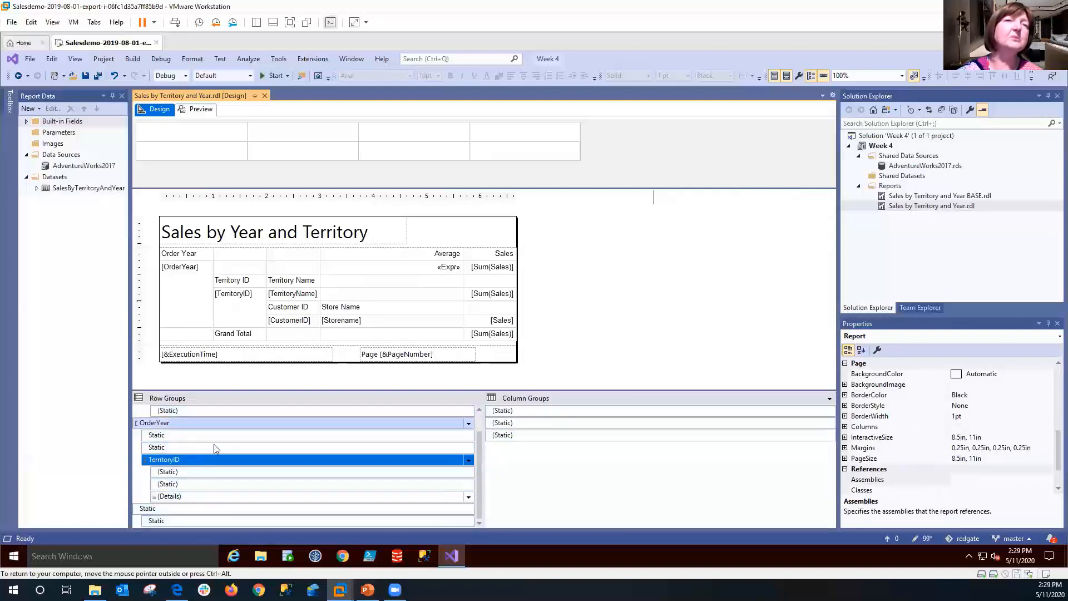
# Set RepeatOnNewPage to True for the static member just above OrderYear and the two static members directly under OrderYear
pyautogui.click(231, 411)
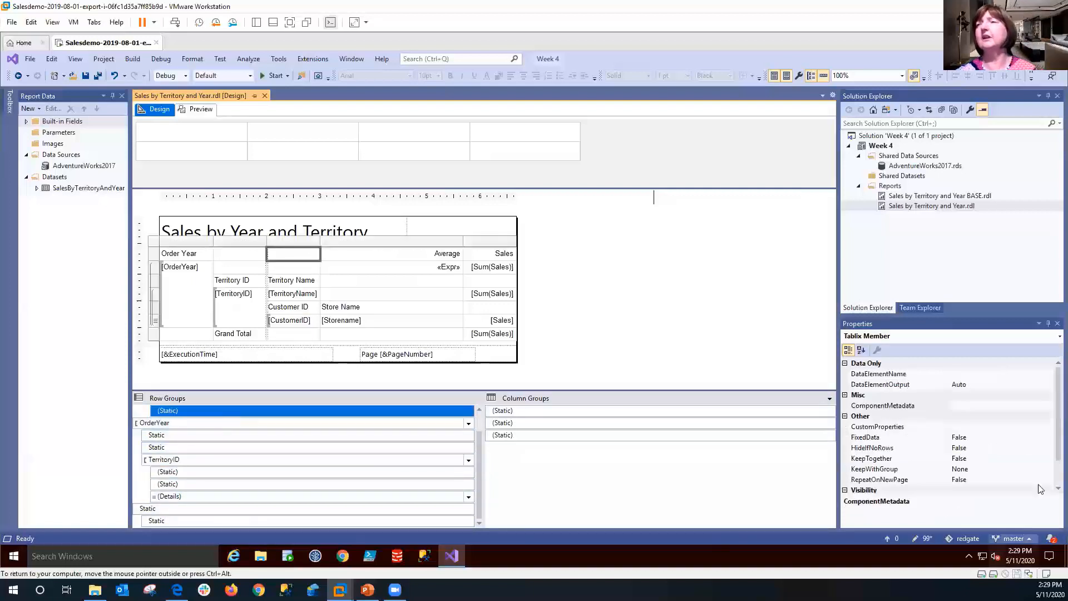
pyautogui.moveTo(1055, 429); pyautogui.dragTo(1054, 478)
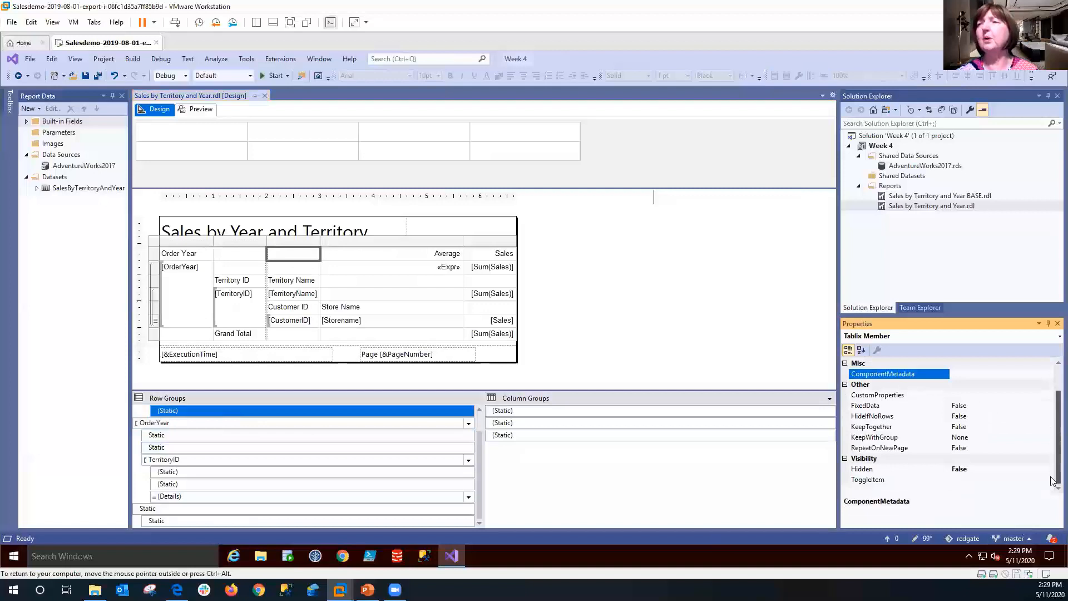
pyautogui.doubleClick(995, 447)
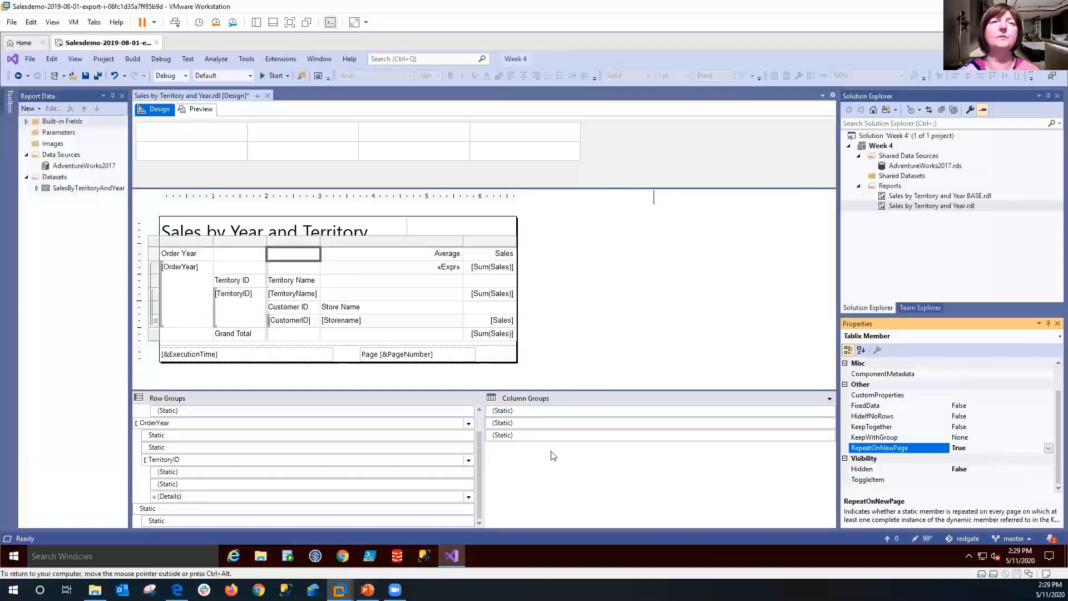
pyautogui.click(331, 438)
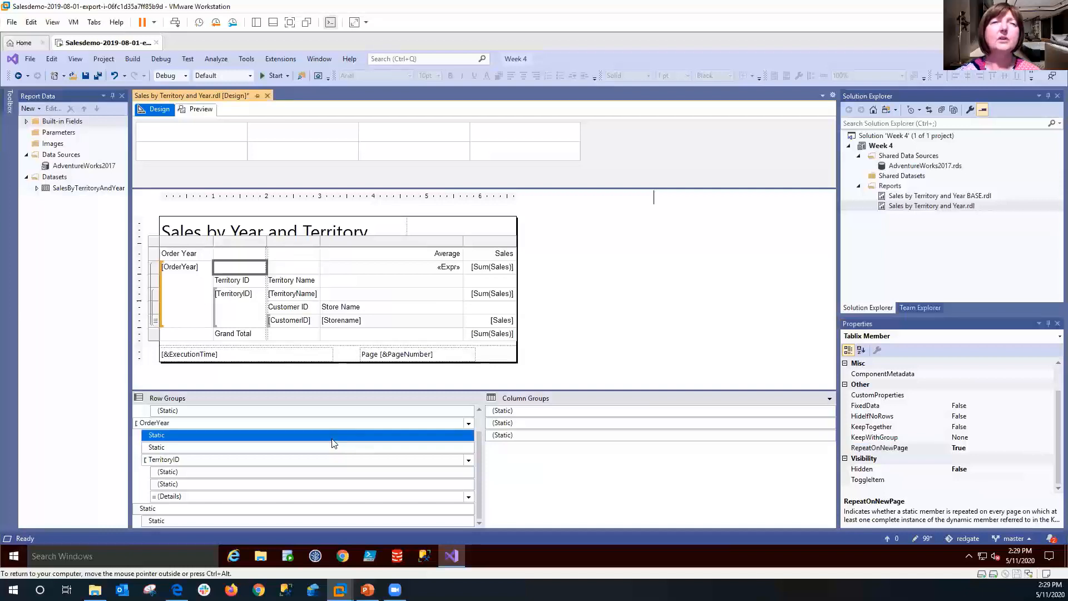
pyautogui.click(996, 449)
pyautogui.doubleClick(996, 449)
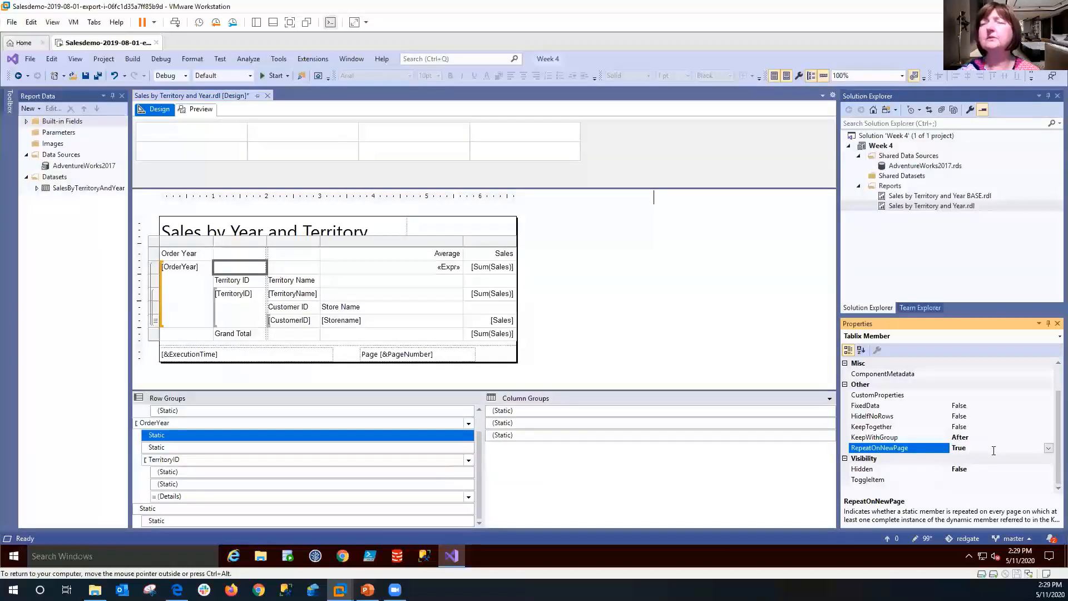
pyautogui.click(299, 449)
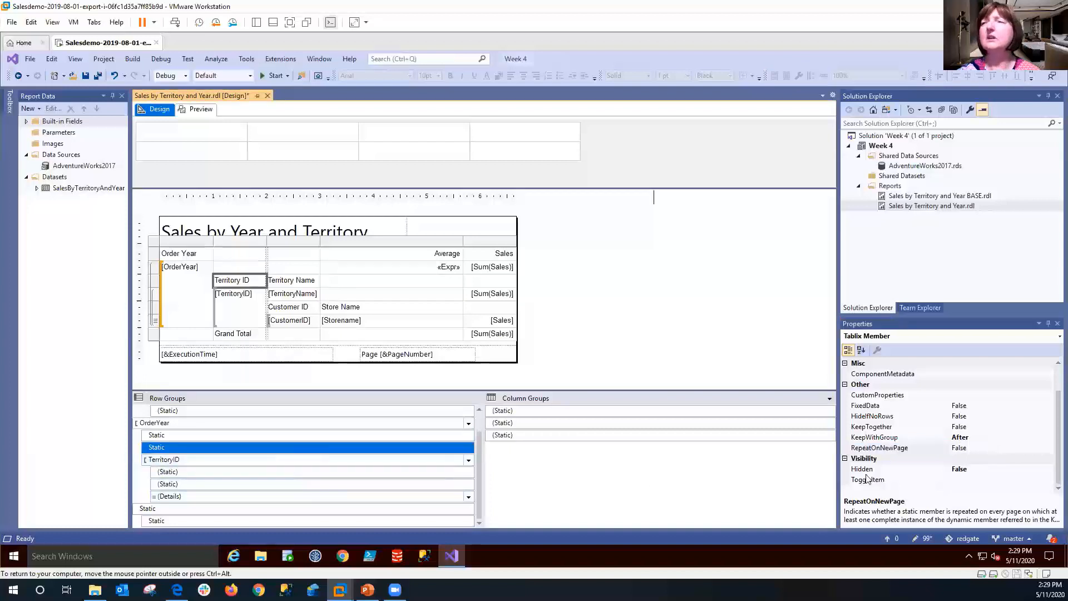
pyautogui.doubleClick(997, 450)
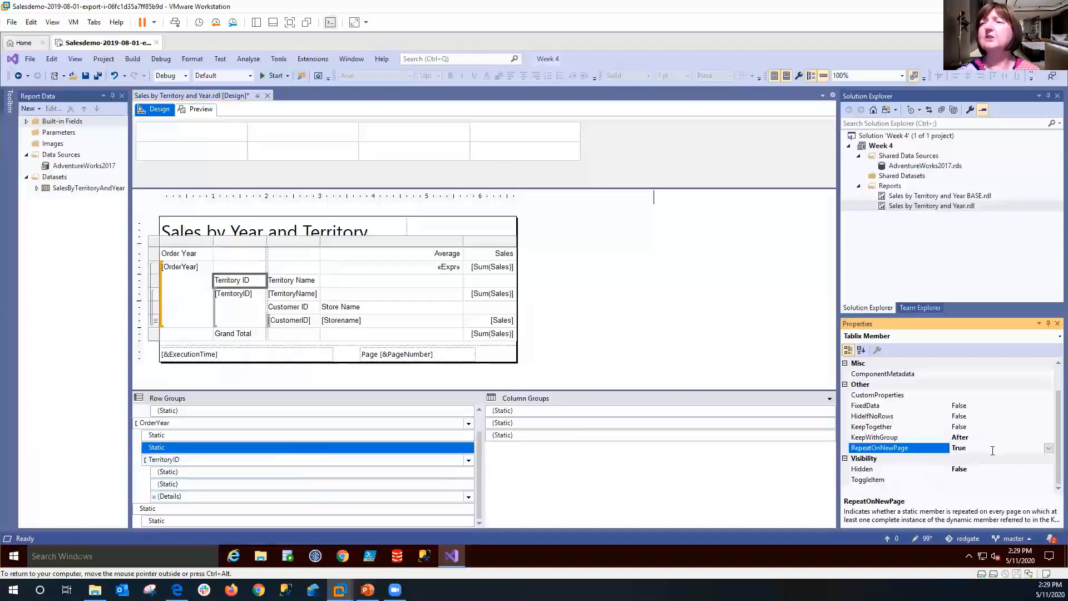
# Set RepeatOnNewPage to True for both static members under TerritoryID, the territory row and the Customer ID heading row
pyautogui.click(278, 471)
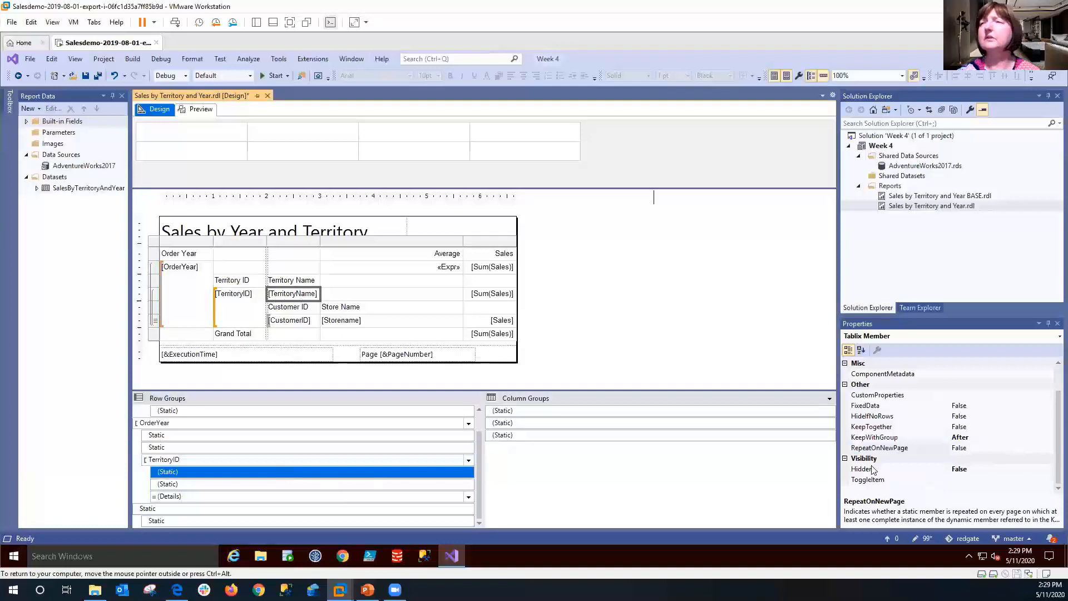
pyautogui.click(986, 447)
pyautogui.doubleClick(986, 448)
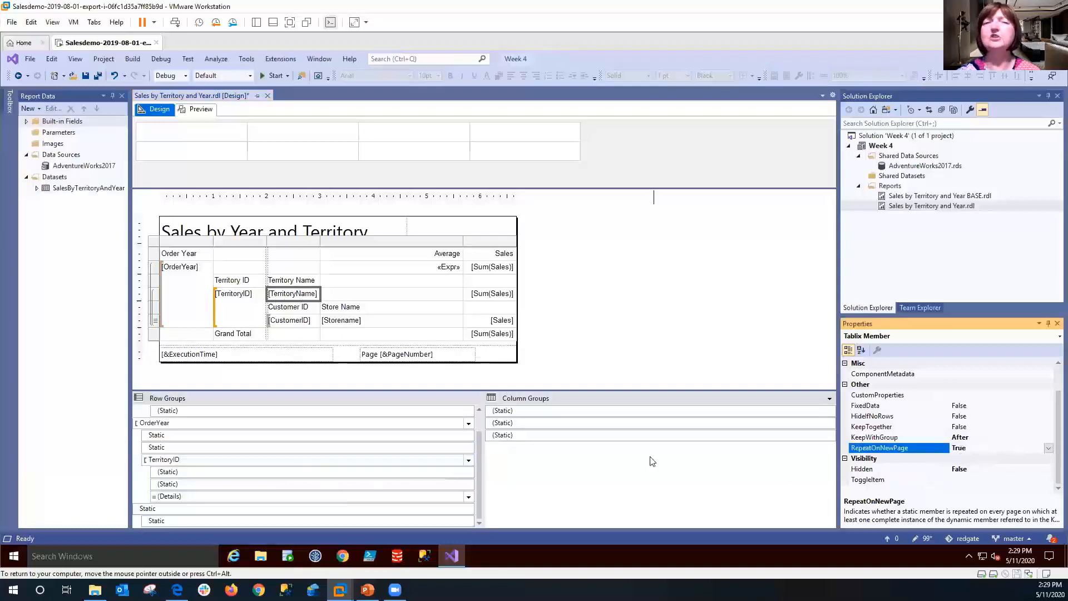
pyautogui.click(336, 484)
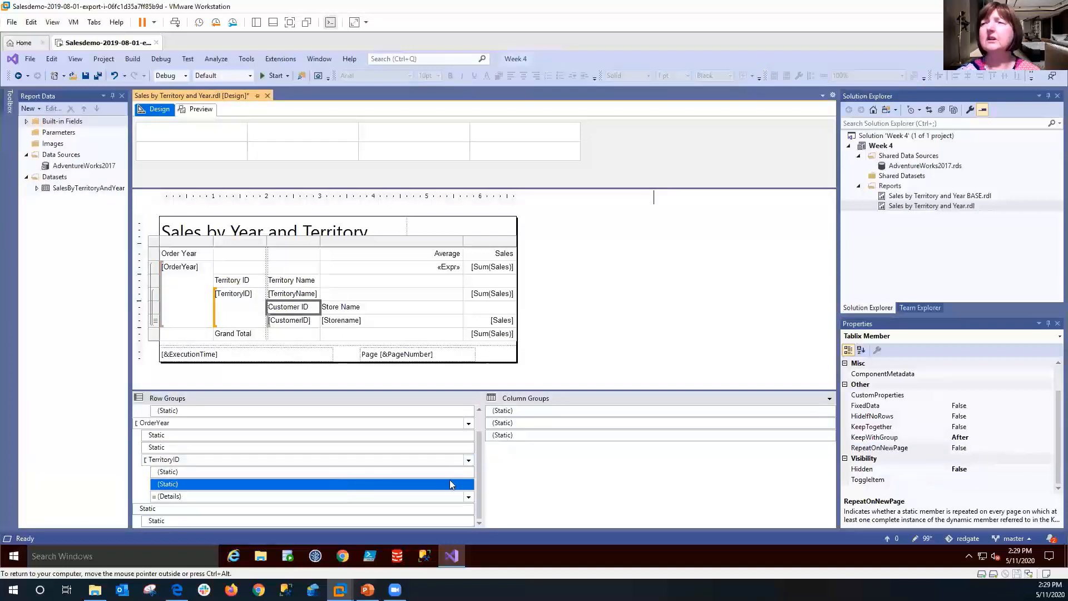
pyautogui.click(996, 449)
pyautogui.doubleClick(995, 448)
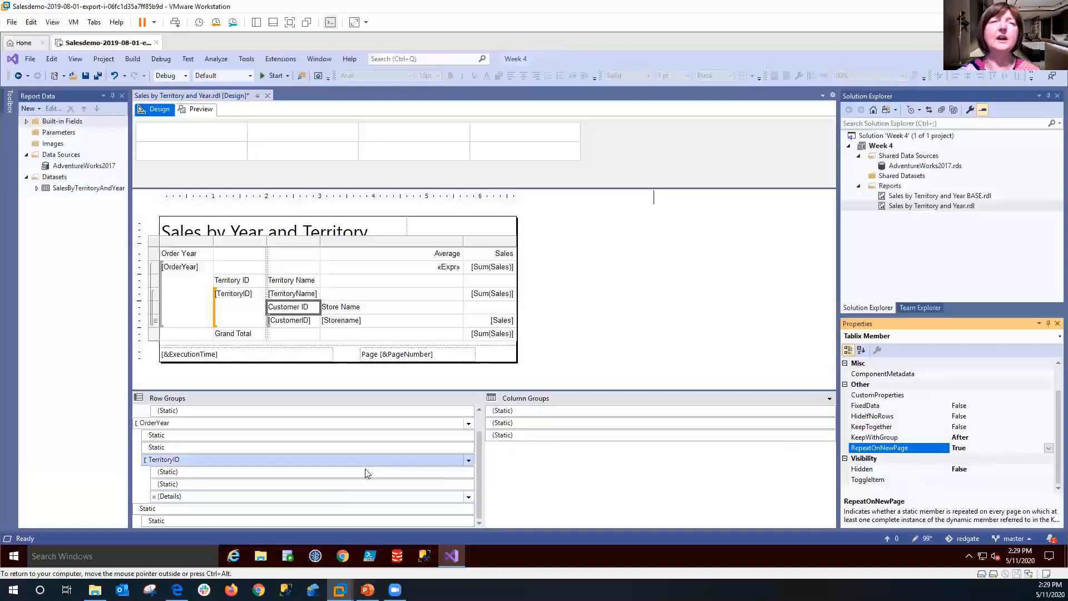
pyautogui.click(327, 484)
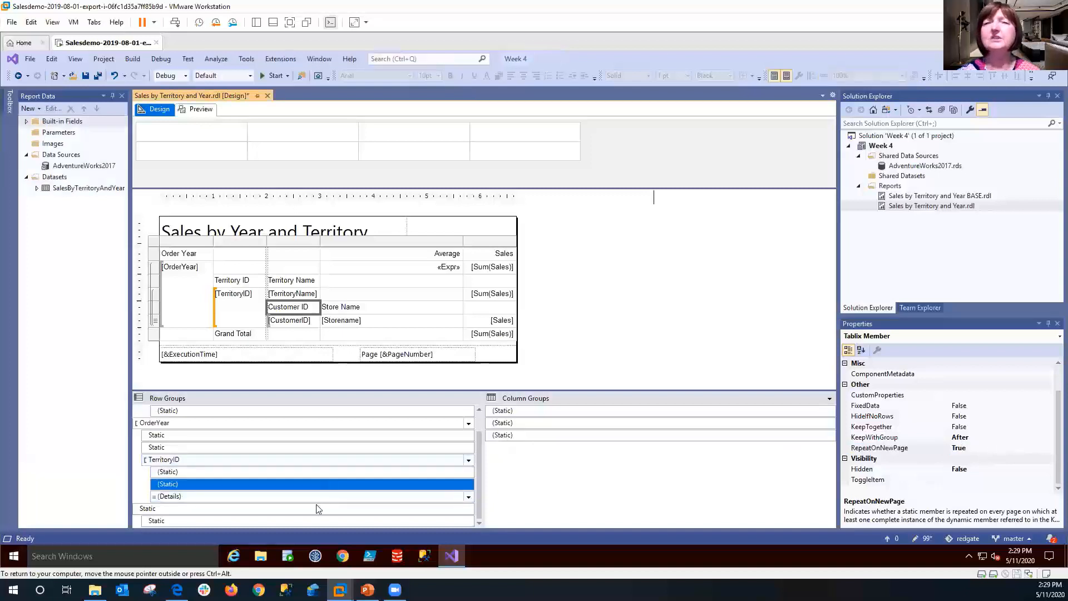
# Set RepeatOnNewPage to True for the last static member, which holds the Grand Total row
pyautogui.click(315, 520)
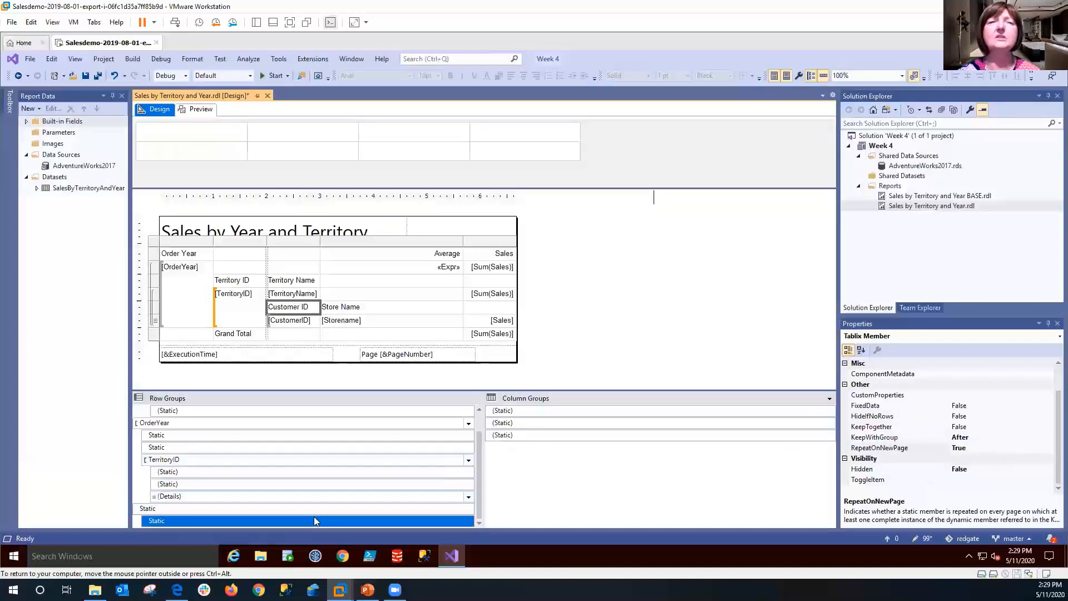
pyautogui.click(1001, 449)
pyautogui.doubleClick(1000, 449)
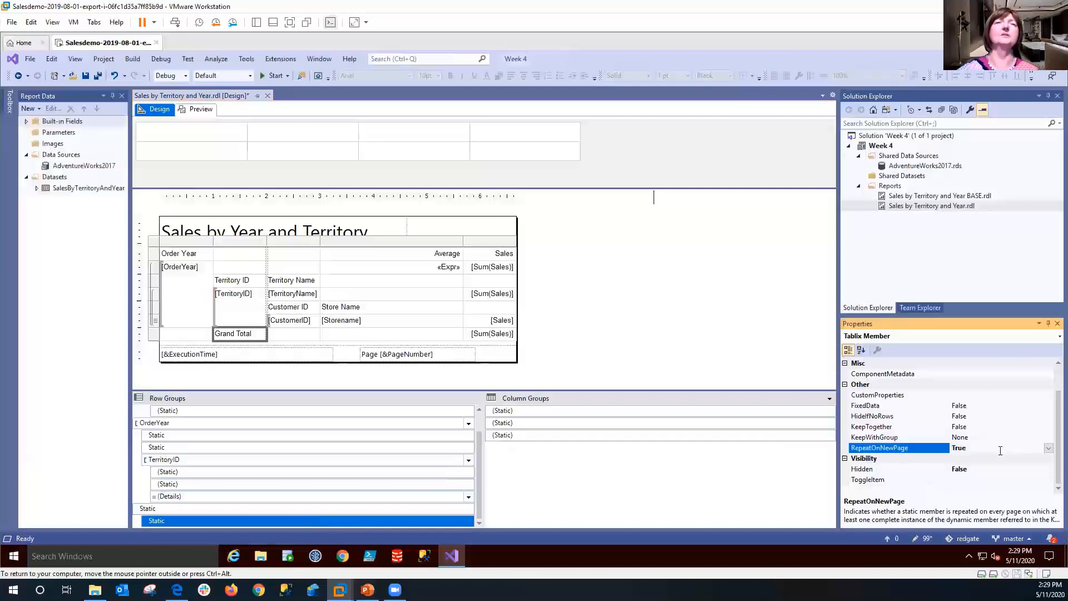
# Preview the report and page forward to page 9 to check the repeated headings on each page
pyautogui.click(197, 109)
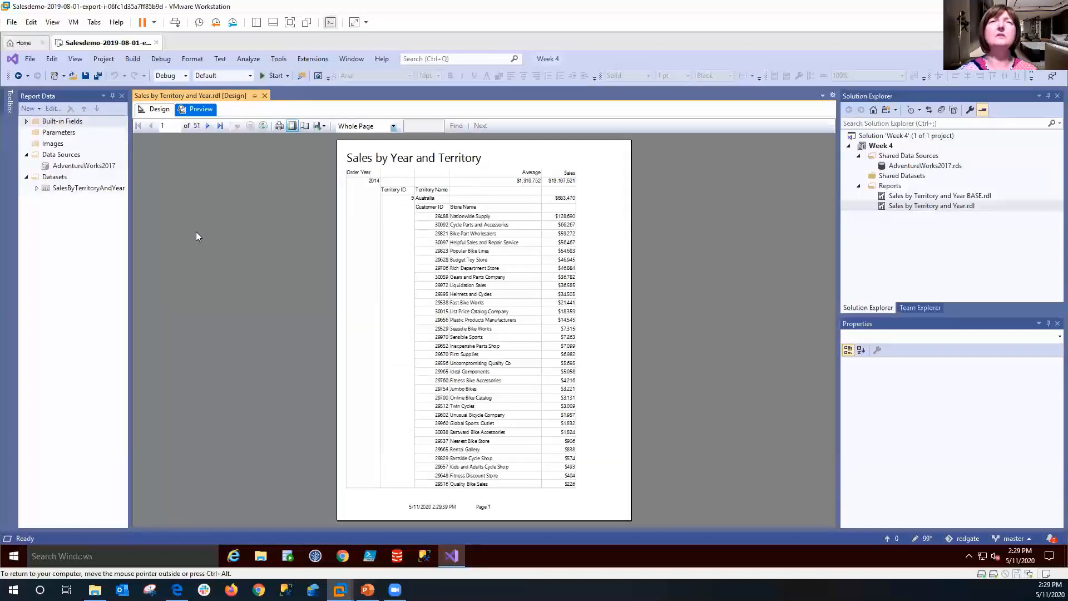
pyautogui.click(209, 126)
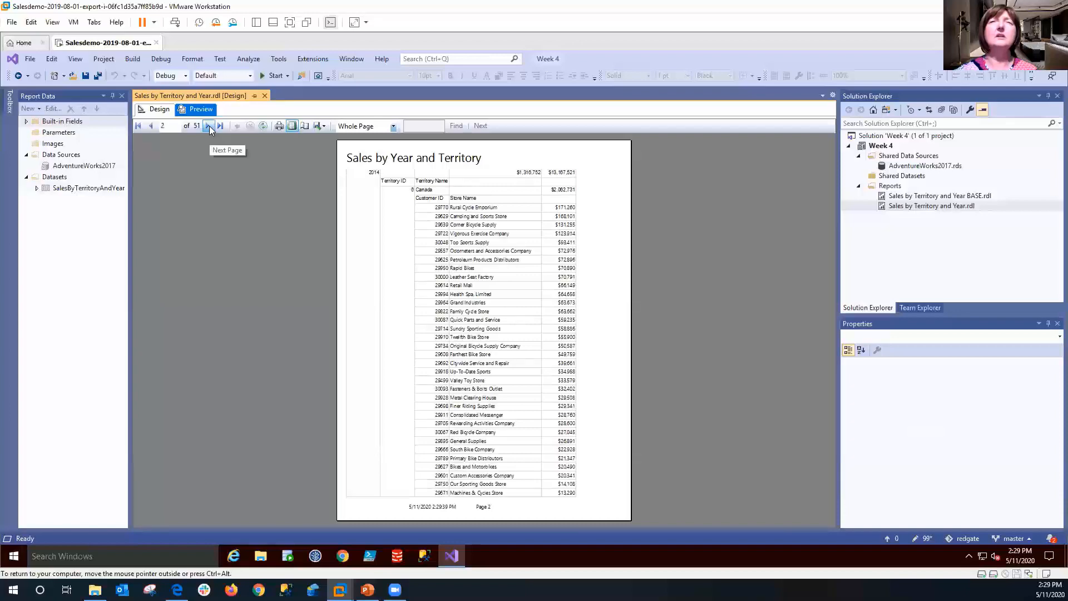
pyautogui.click(208, 126)
pyautogui.click(208, 127)
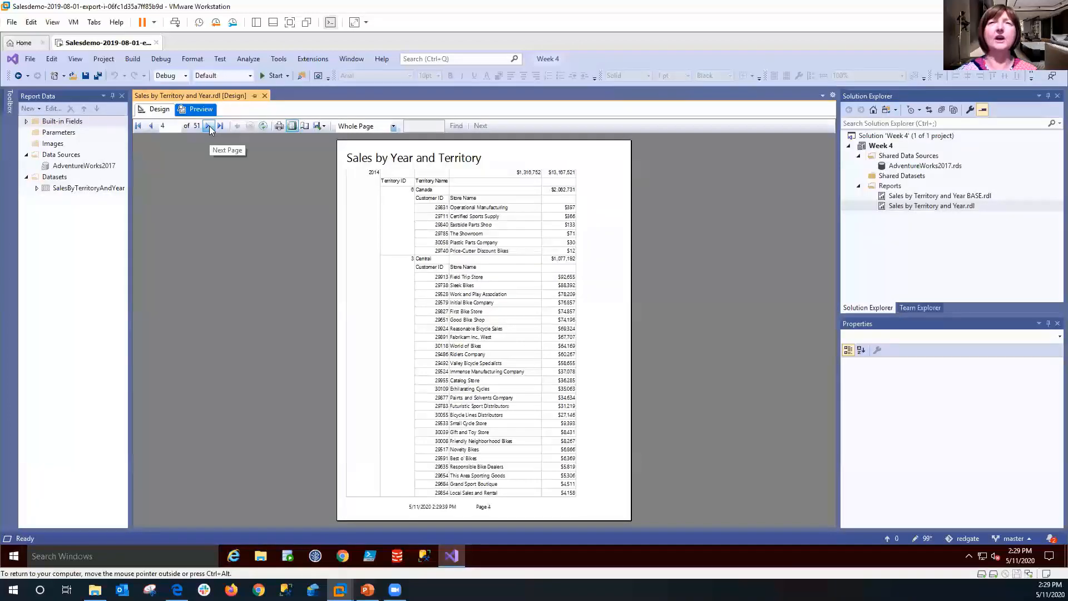
pyautogui.click(209, 126)
pyautogui.click(209, 127)
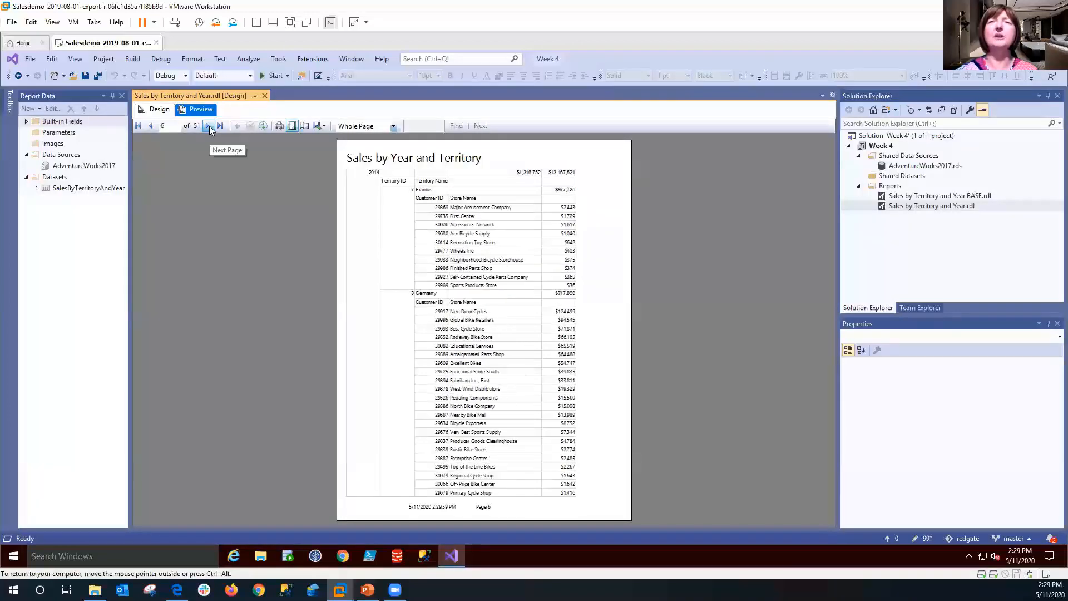
pyautogui.click(208, 126)
pyautogui.click(209, 126)
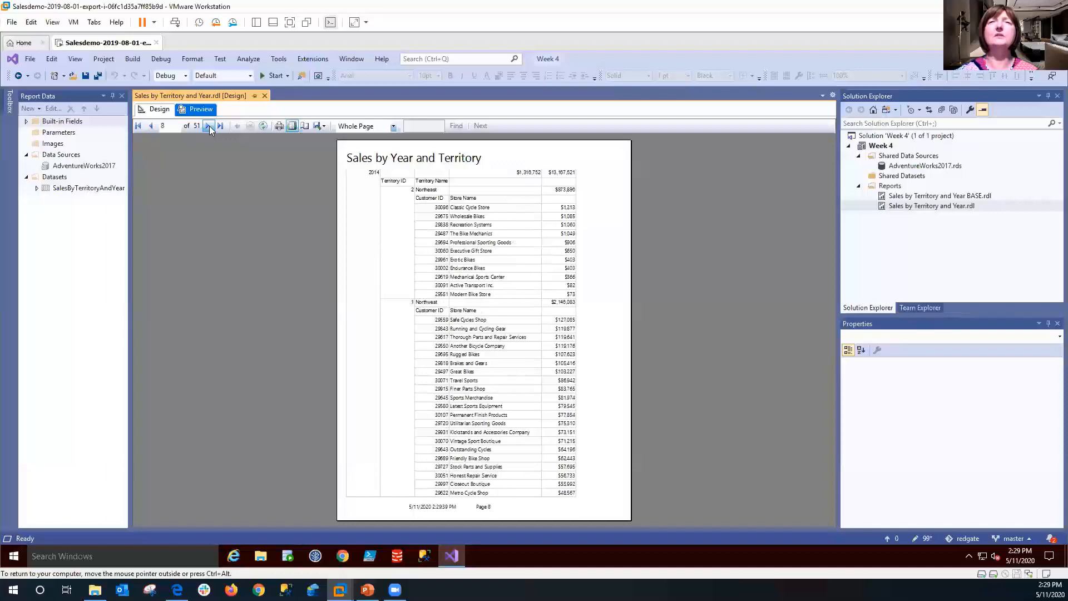
pyautogui.click(209, 126)
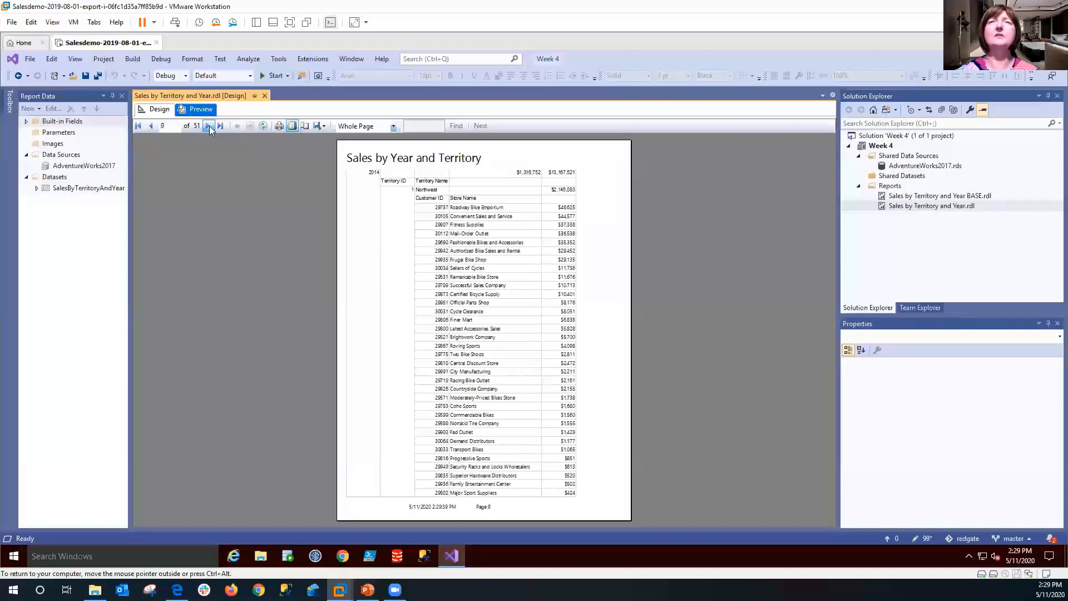
# Return to the report design and move the whole table slightly down, away from the report title
pyautogui.click(158, 109)
pyautogui.click(180, 266)
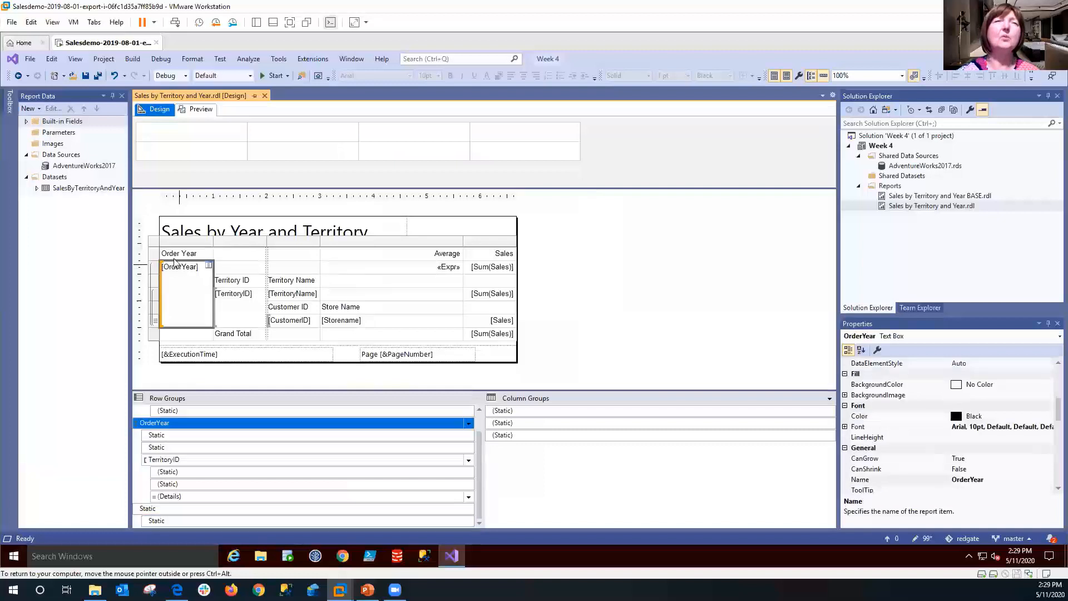
pyautogui.click(171, 253)
pyautogui.click(165, 248)
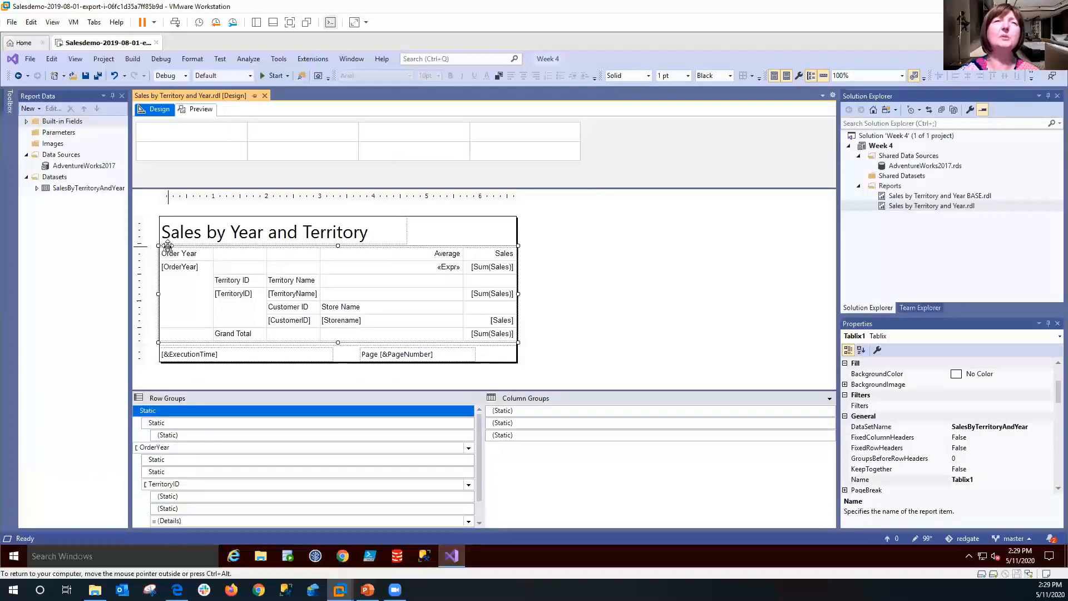
pyautogui.moveTo(168, 246); pyautogui.dragTo(168, 249)
pyautogui.click(600, 311)
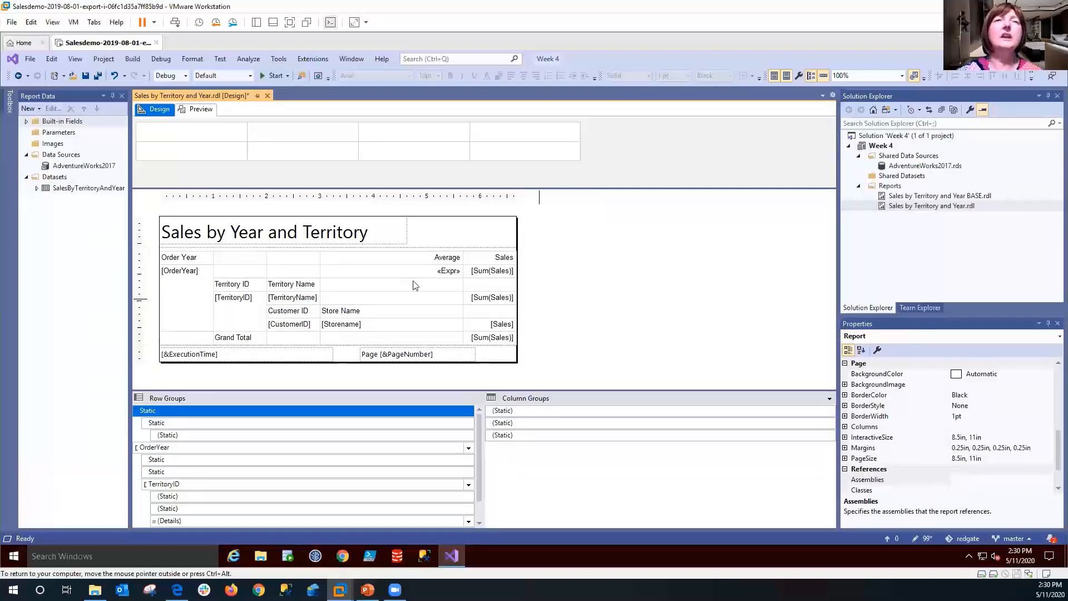
# Fill the Order Year column and the table's first two rows with a medium blue background color
pyautogui.click(186, 256)
pyautogui.click(185, 246)
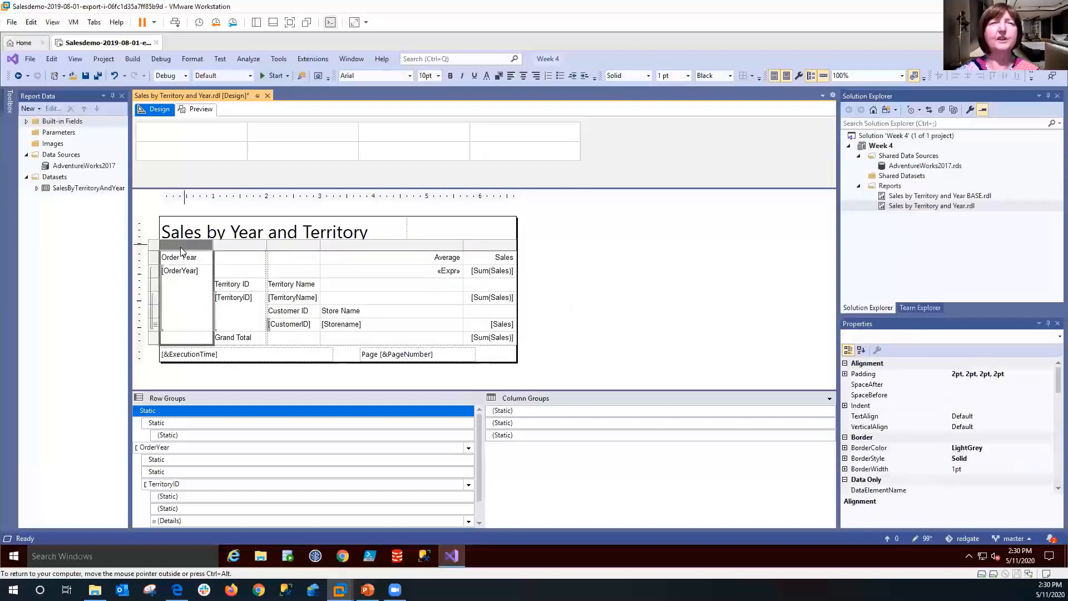
pyautogui.click(154, 257)
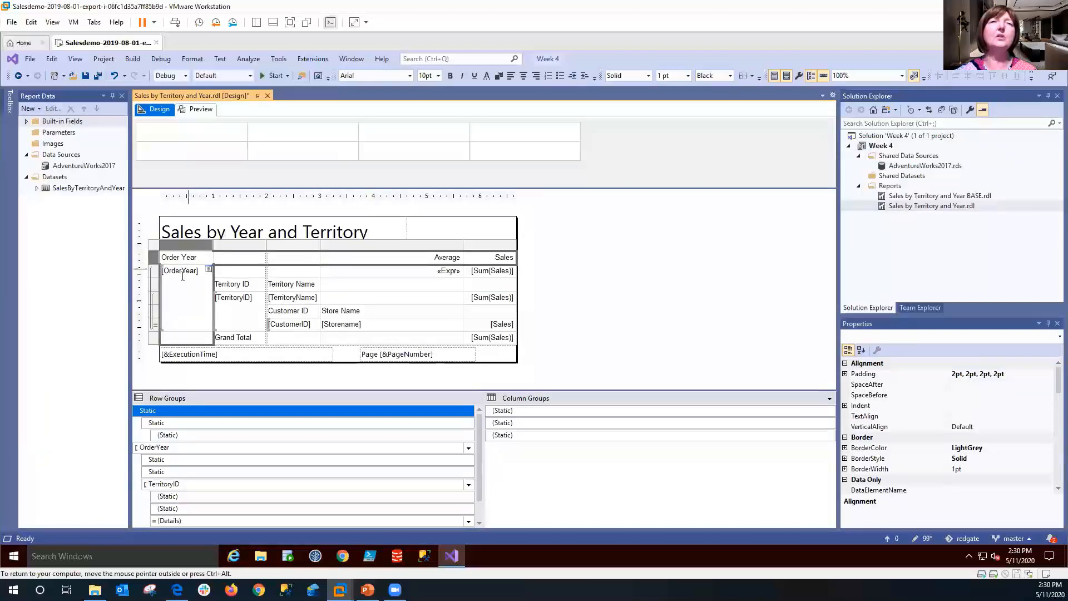
pyautogui.click(152, 272)
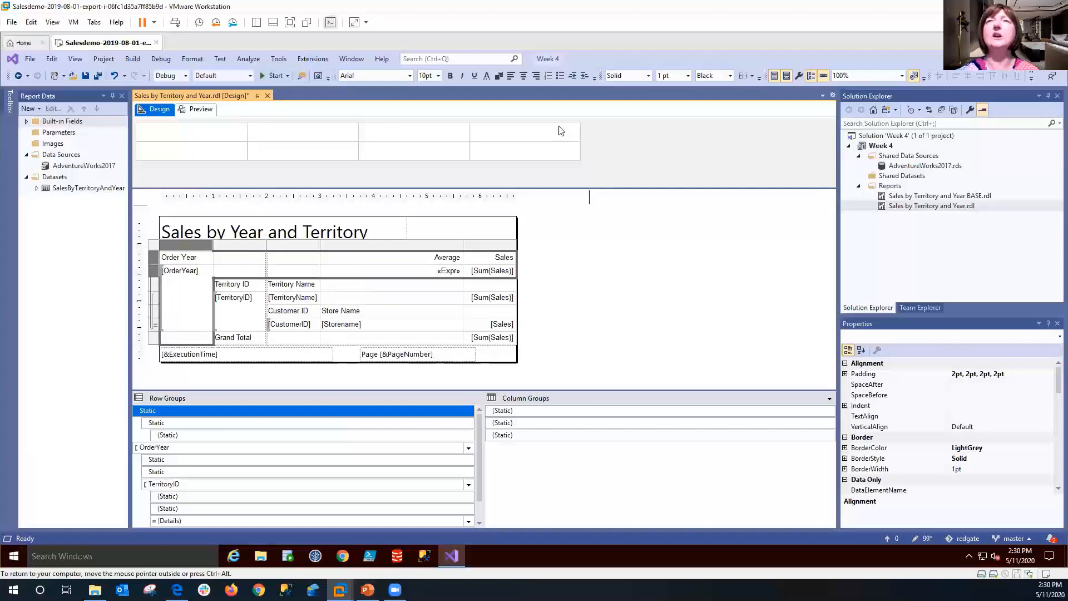
pyautogui.click(499, 76)
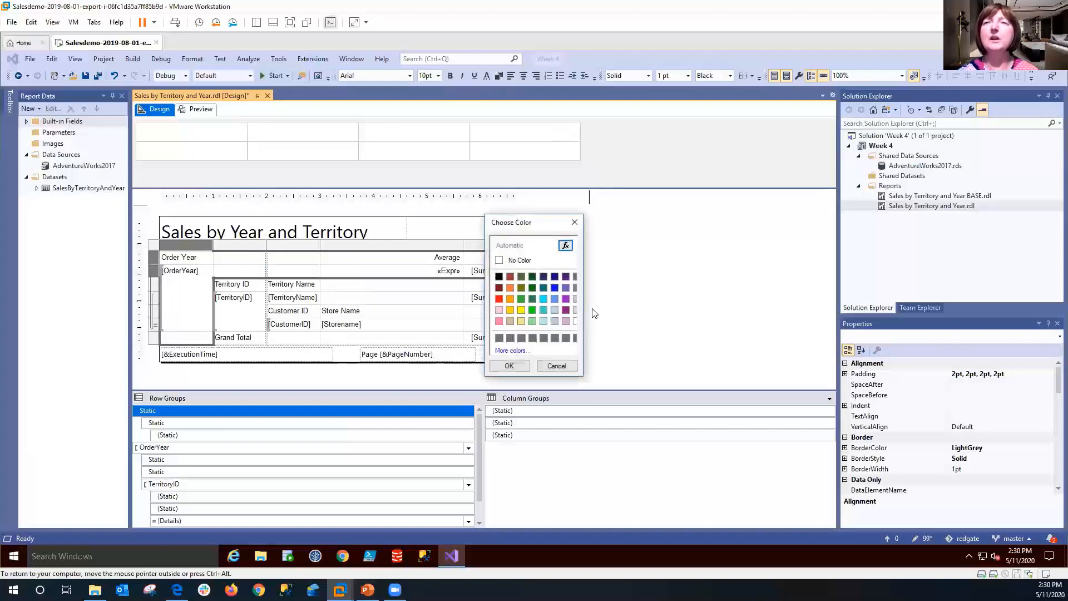
pyautogui.click(553, 298)
pyautogui.click(509, 365)
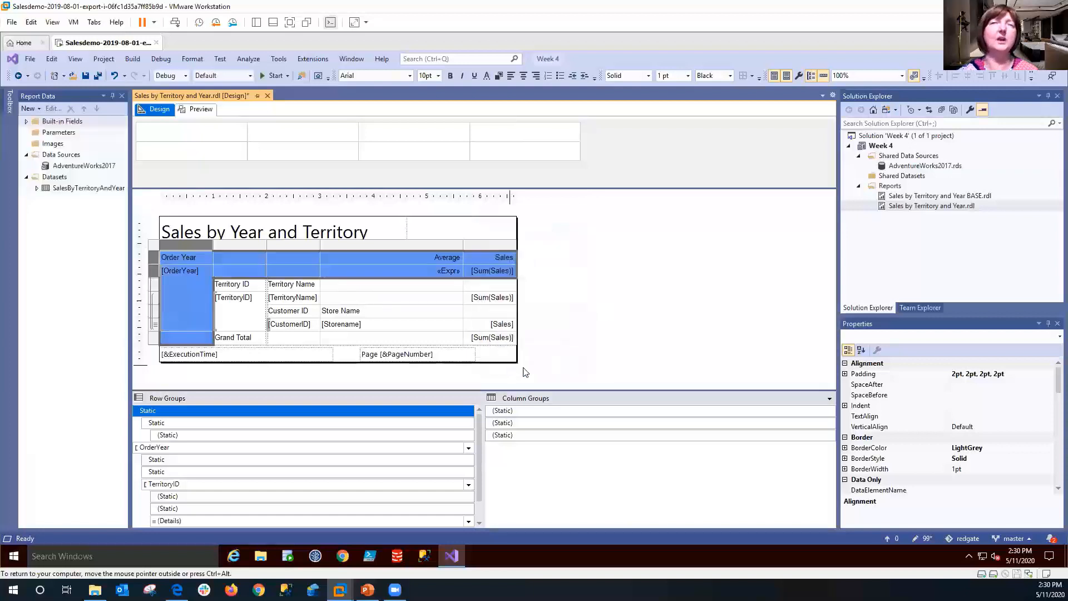
pyautogui.click(640, 326)
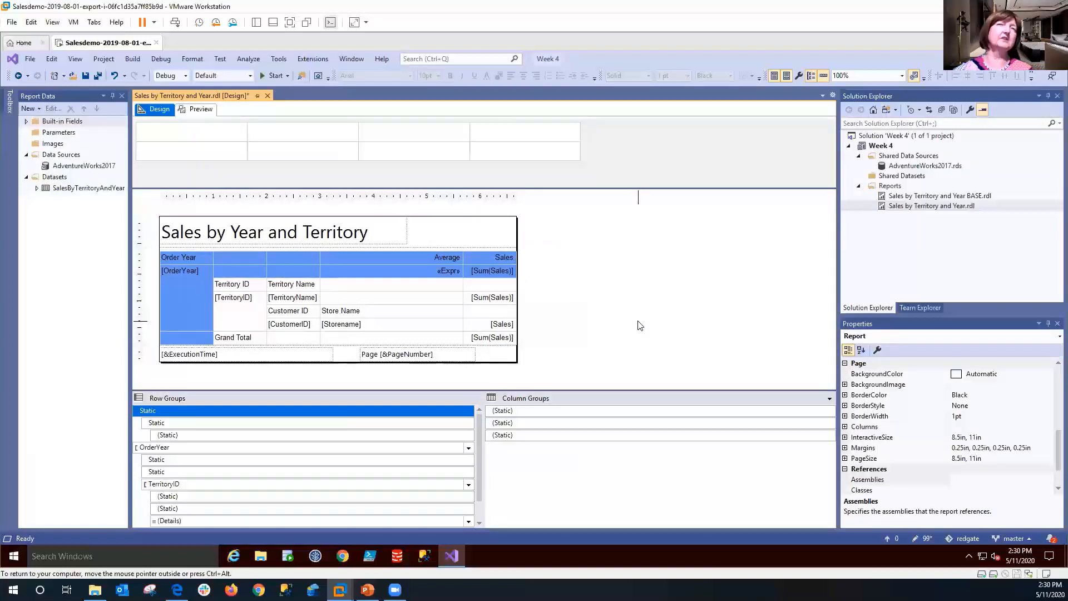
# Format the text in the Order Year column and the table's first two rows as 12pt bold
pyautogui.click(168, 267)
pyautogui.click(154, 260)
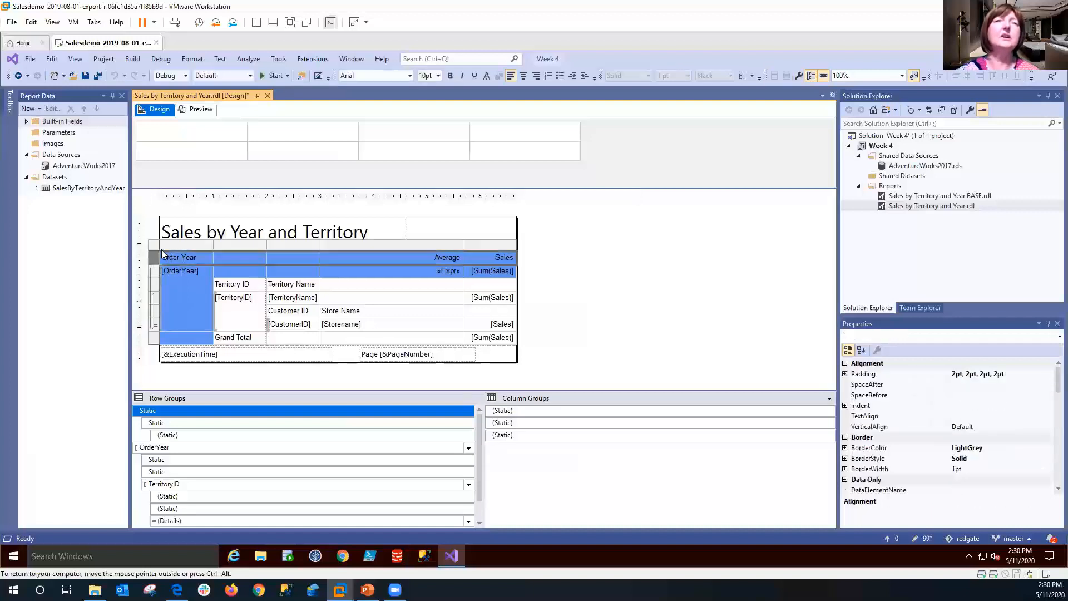
pyautogui.click(171, 244)
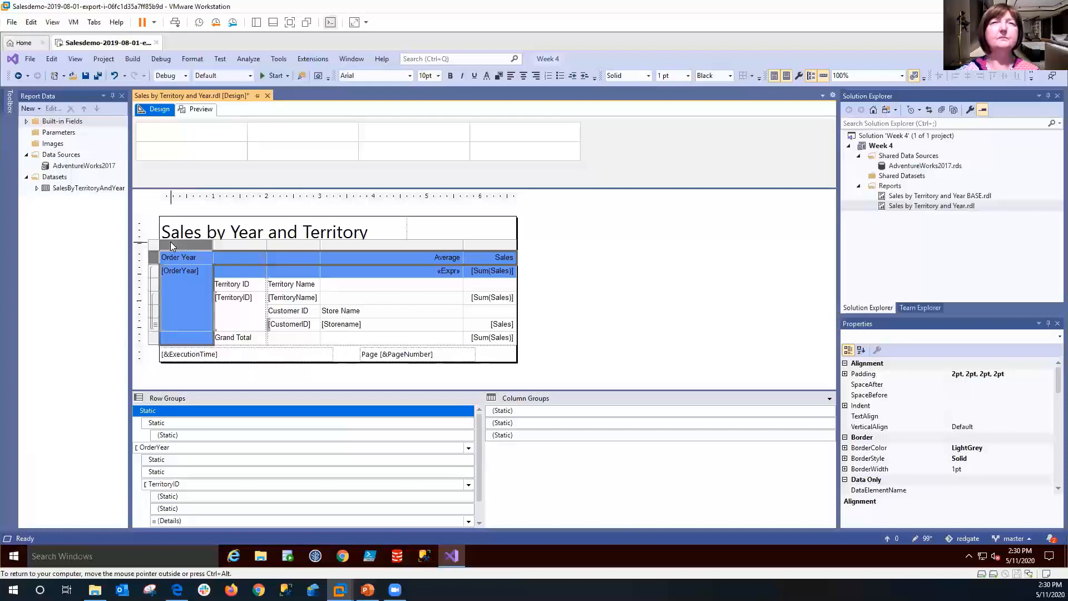
pyautogui.keyDown('ctrl'); pyautogui.click(153, 271); pyautogui.keyUp('ctrl')
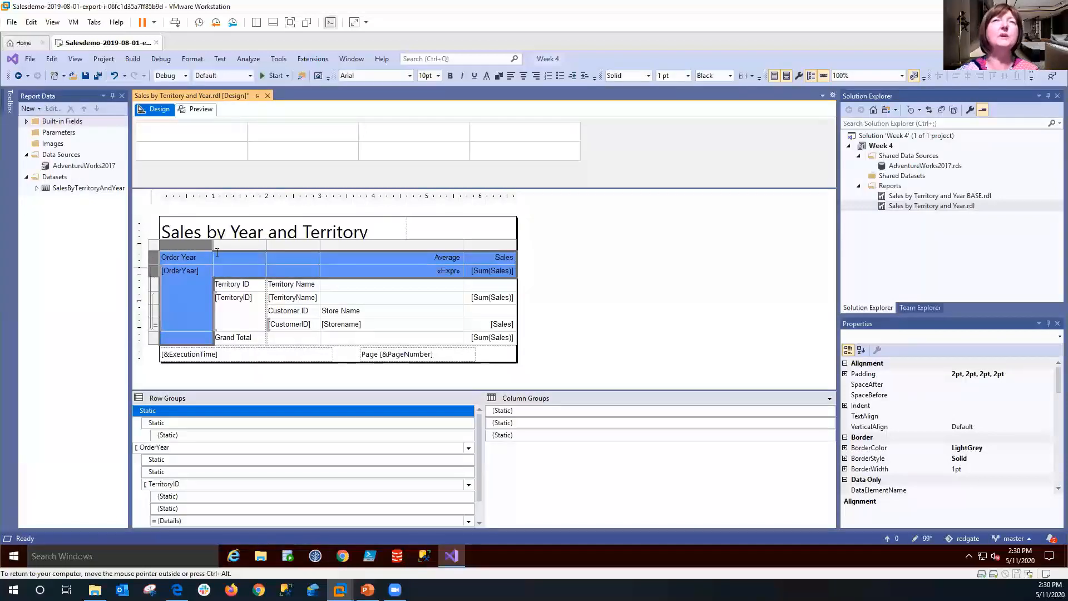
pyautogui.click(438, 76)
pyautogui.click(429, 130)
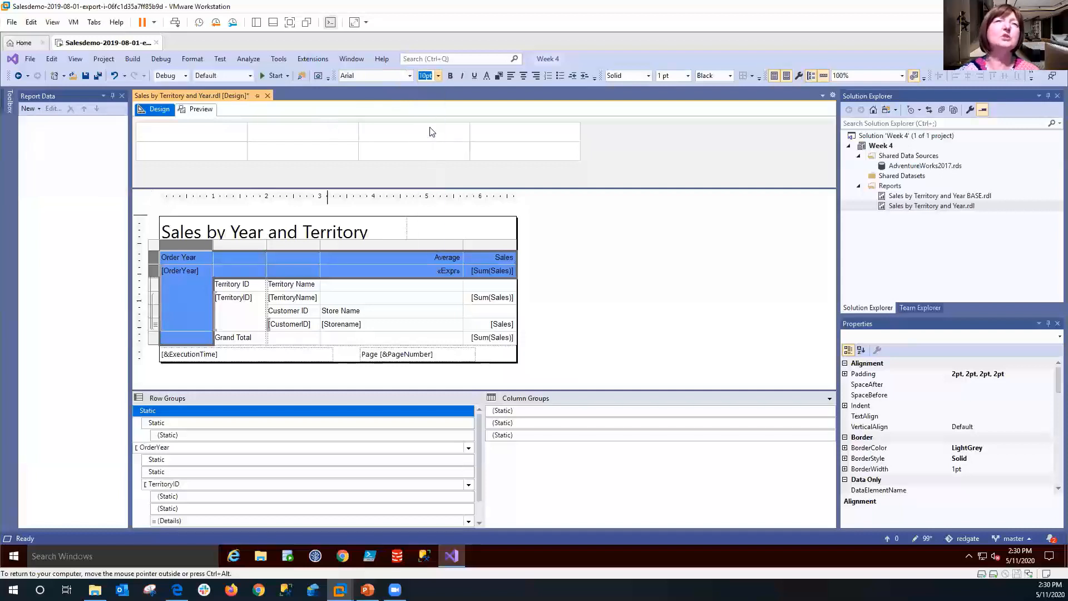
pyautogui.click(452, 73)
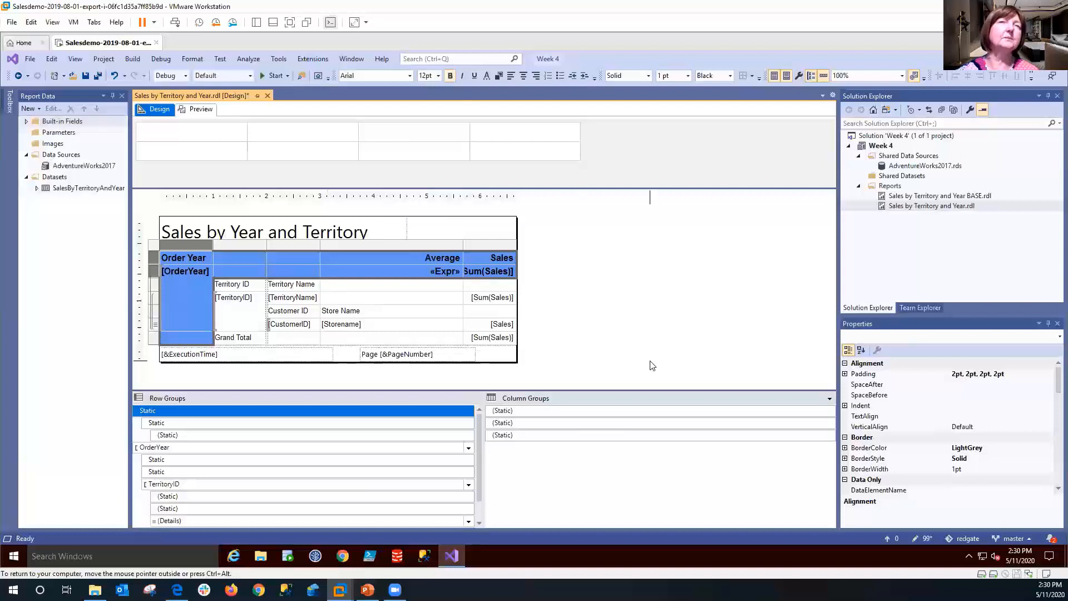
# Select the Territory ID heading row together with the territory data row beneath it
pyautogui.click(150, 284)
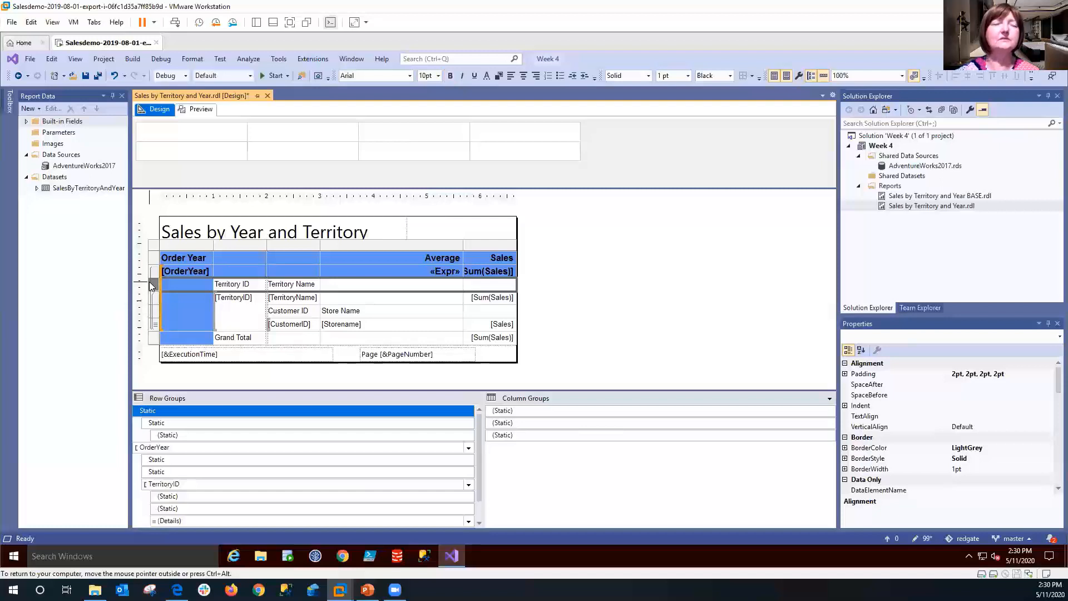
pyautogui.click(150, 298)
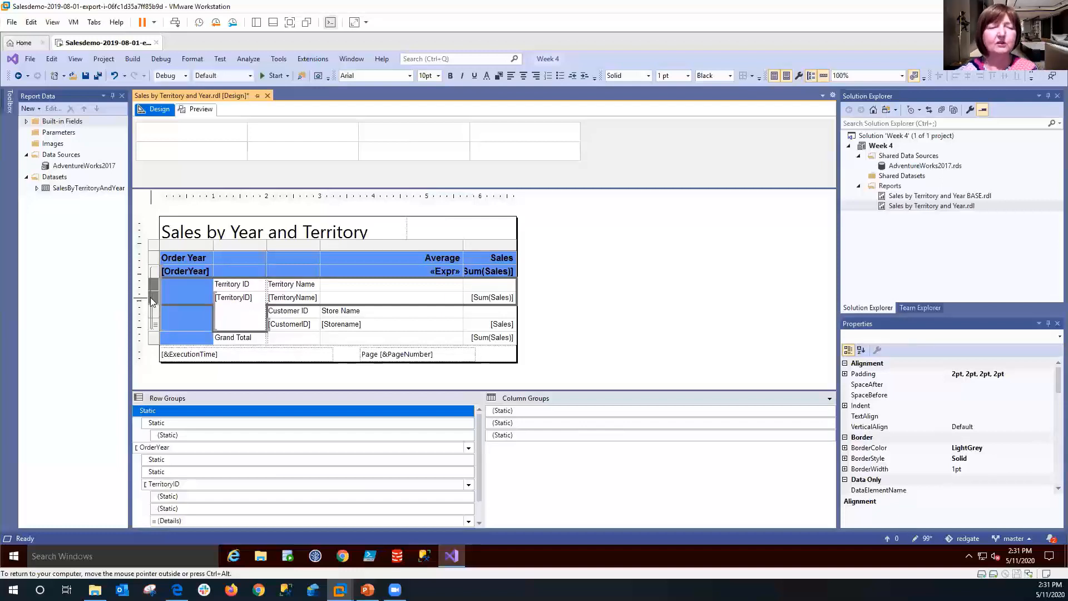
# Fill the territory heading, territory value and customer heading rows with a light blue background
pyautogui.keyDown('ctrl'); pyautogui.click(150, 312); pyautogui.keyUp('ctrl')
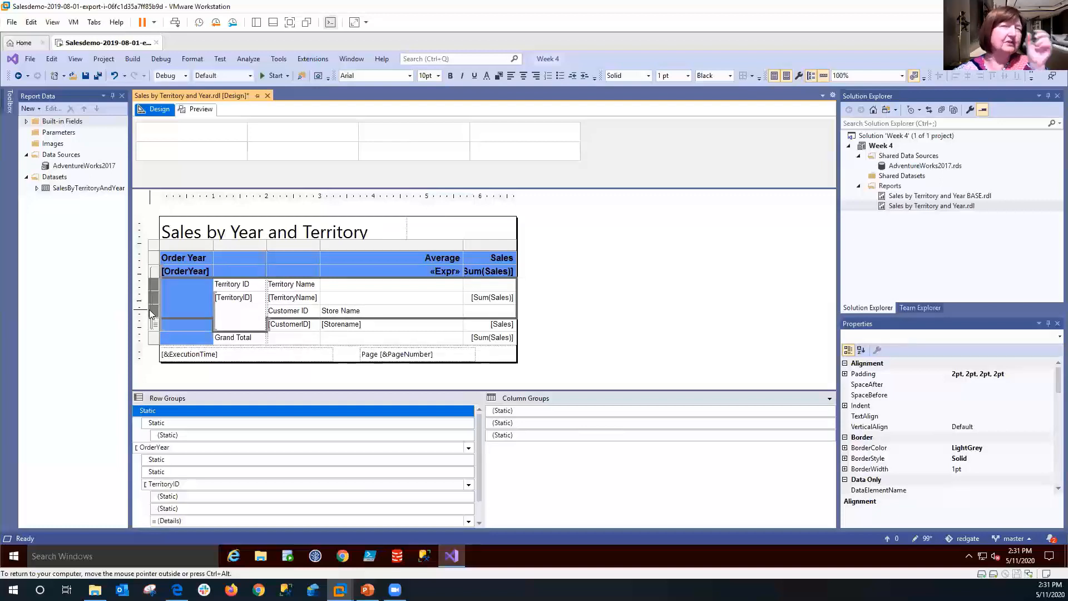
pyautogui.click(497, 76)
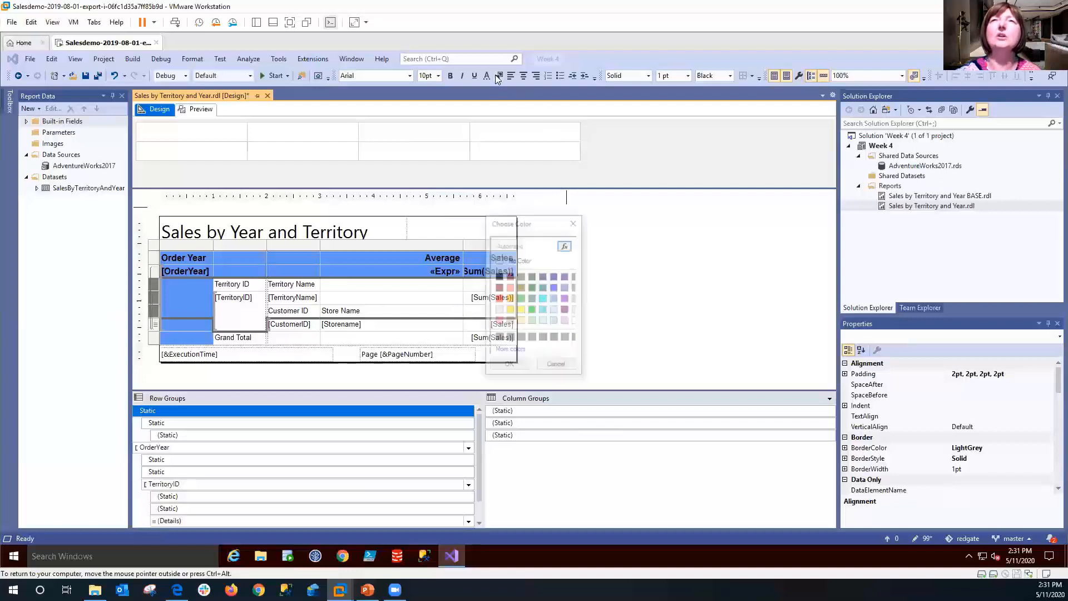
pyautogui.click(556, 309)
pyautogui.click(508, 366)
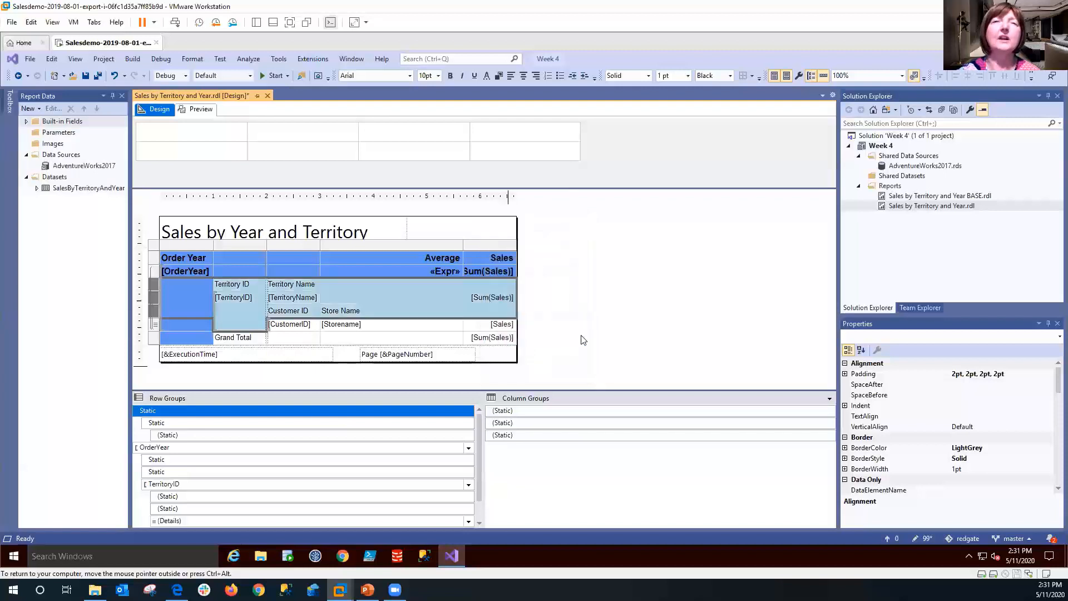
pyautogui.click(594, 330)
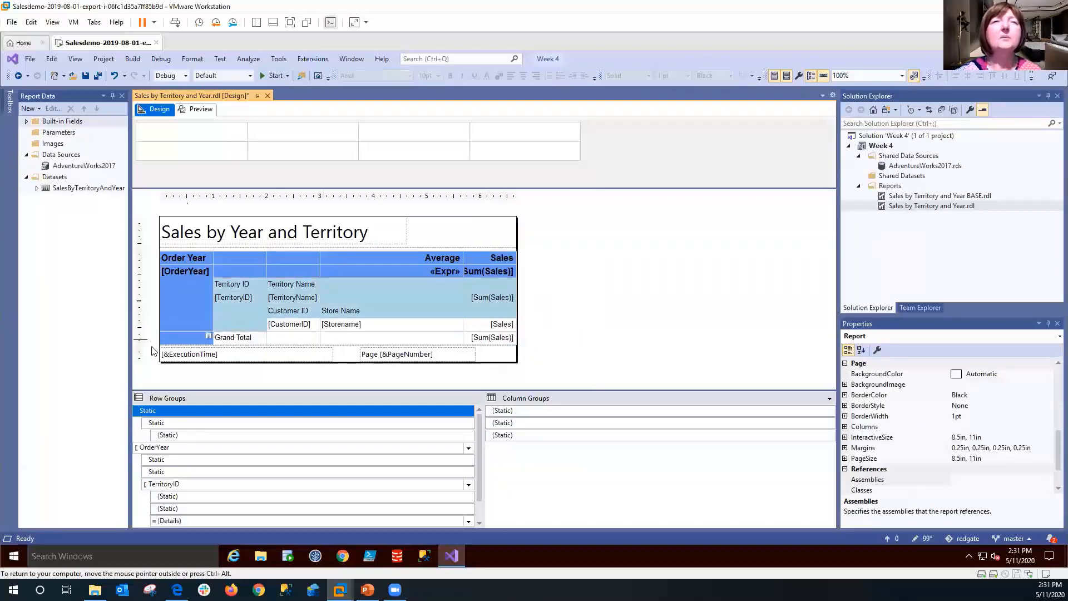
# Format the text of the two territory rows and the customer heading row as 12pt bold
pyautogui.click(168, 284)
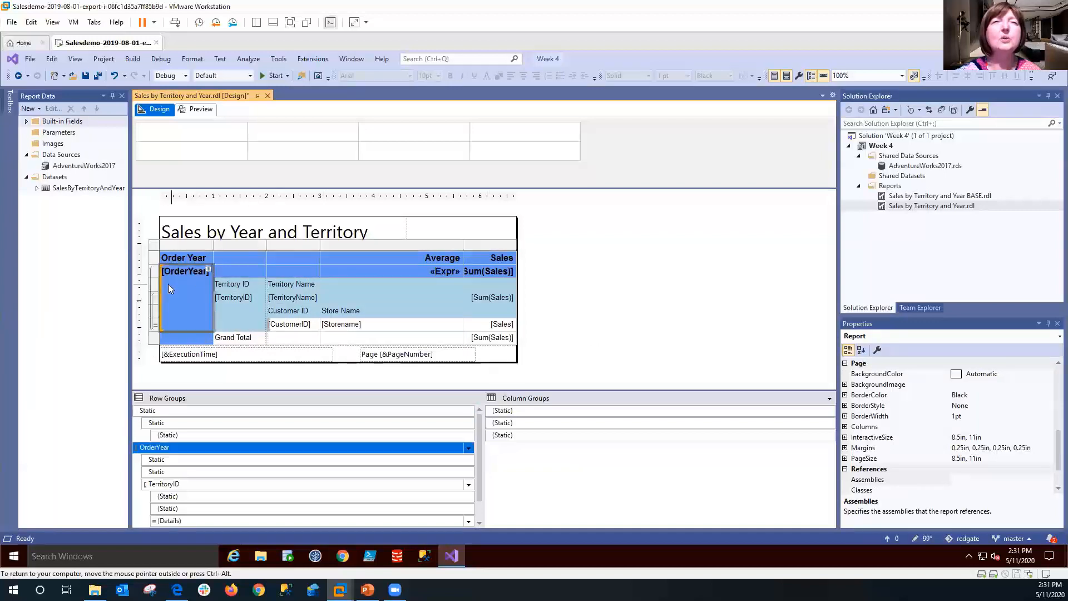
pyautogui.click(152, 284)
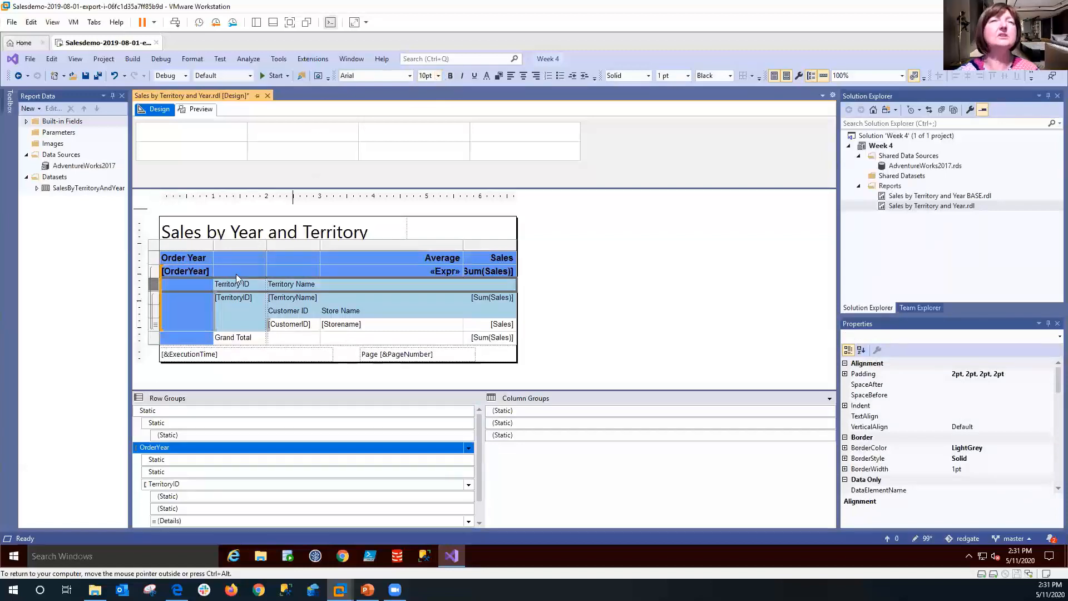
pyautogui.keyDown('ctrl'); pyautogui.click(152, 295); pyautogui.keyUp('ctrl')
pyautogui.keyDown('ctrl'); pyautogui.click(153, 310); pyautogui.keyUp('ctrl')
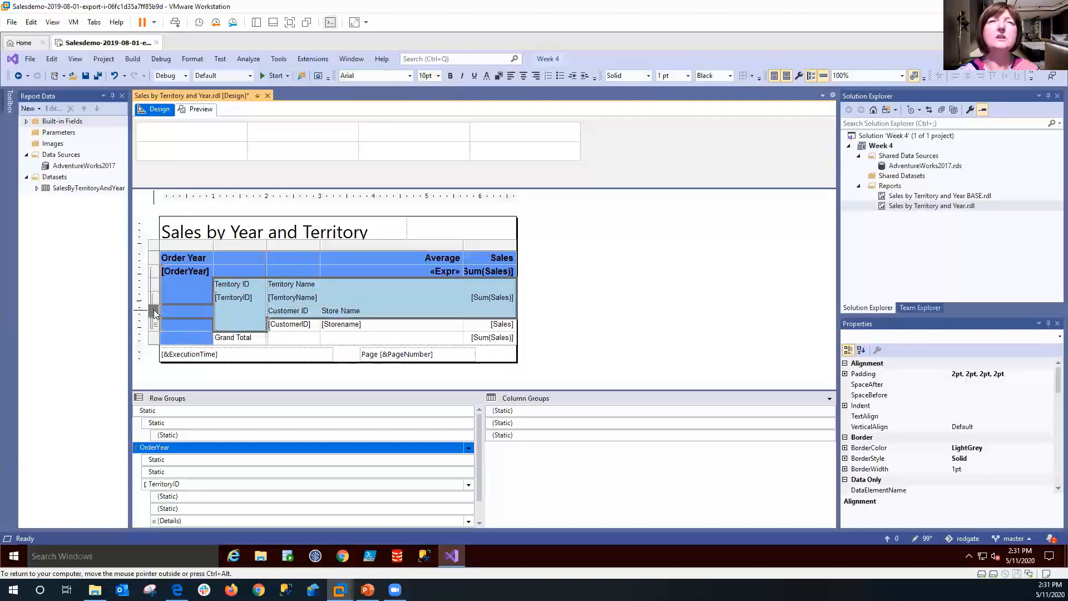
pyautogui.click(439, 76)
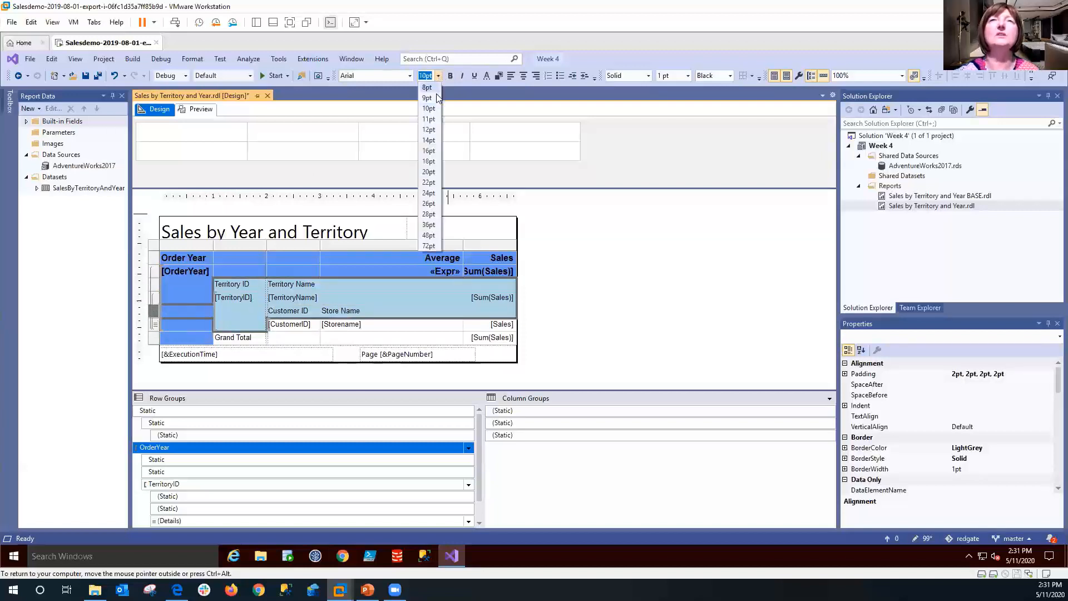
pyautogui.click(437, 130)
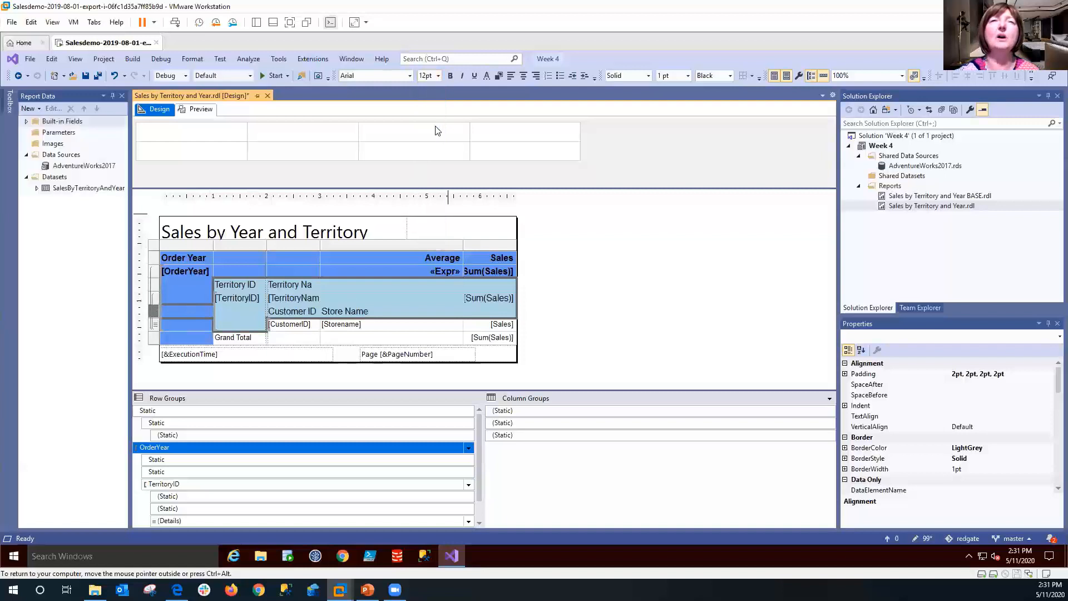
pyautogui.click(451, 76)
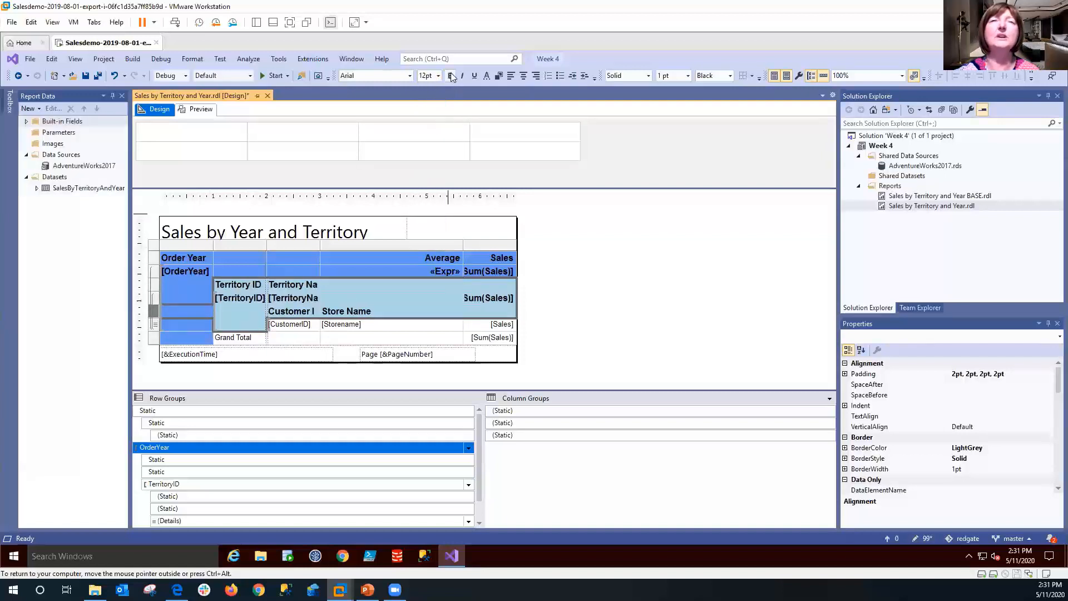
pyautogui.click(607, 296)
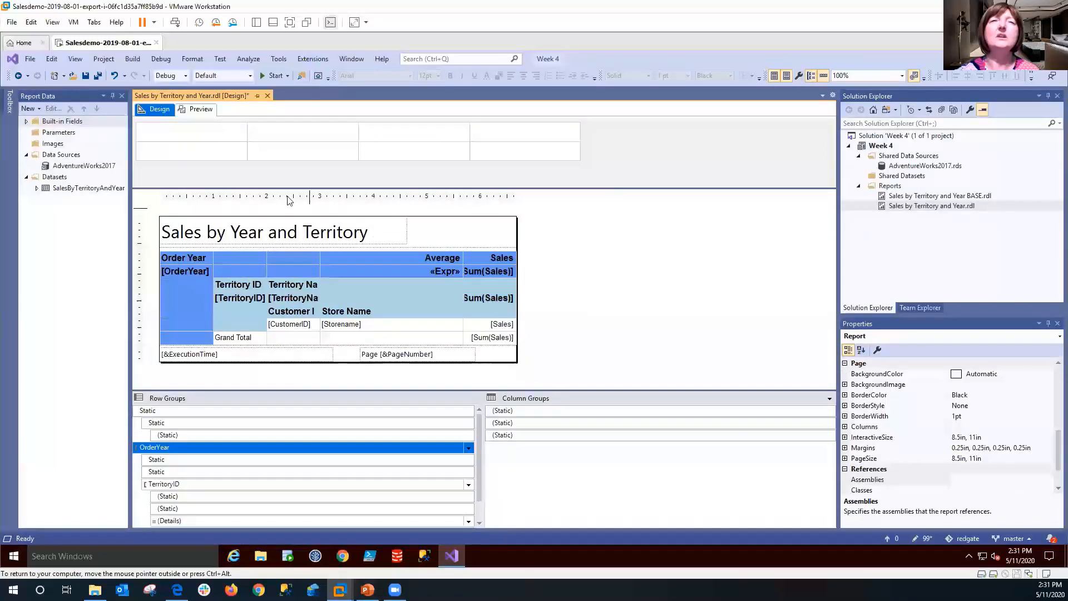
# Preview the report and change the Customer ID and Store Name heading row's background to white
pyautogui.click(198, 109)
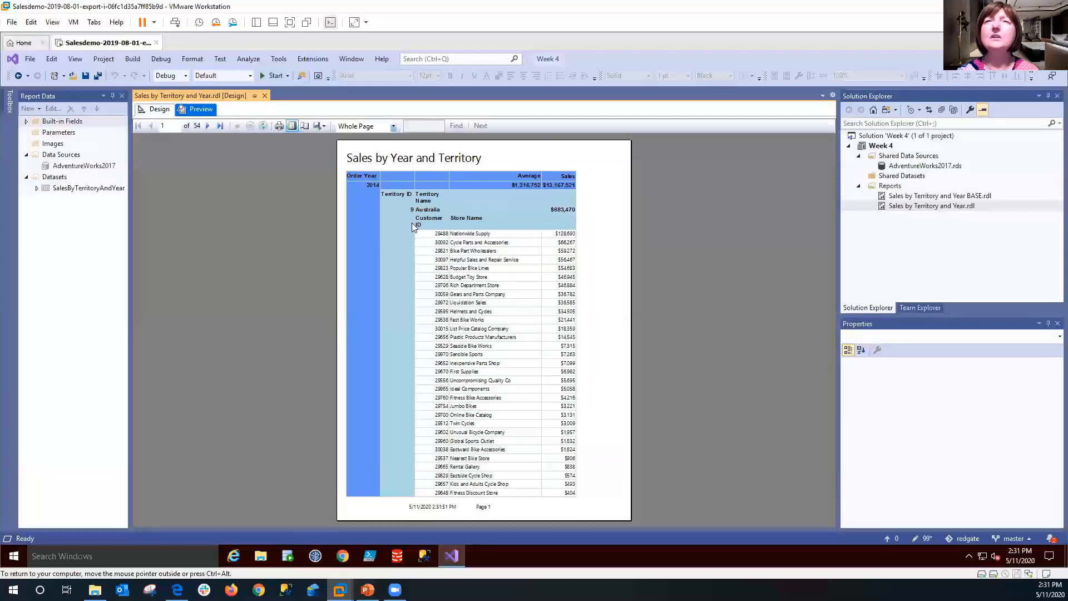
pyautogui.click(157, 109)
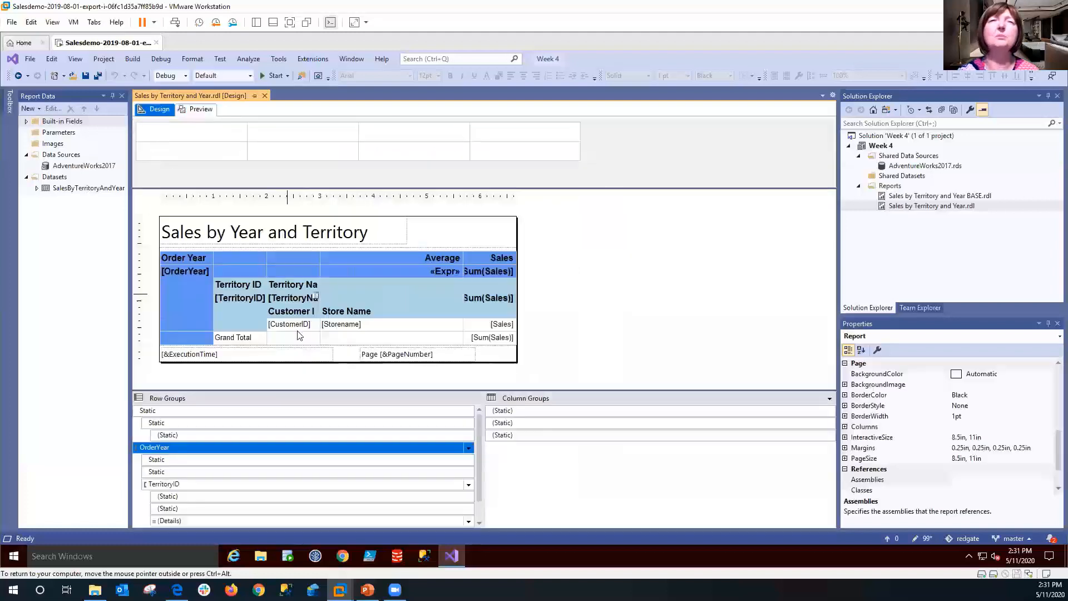
pyautogui.click(181, 316)
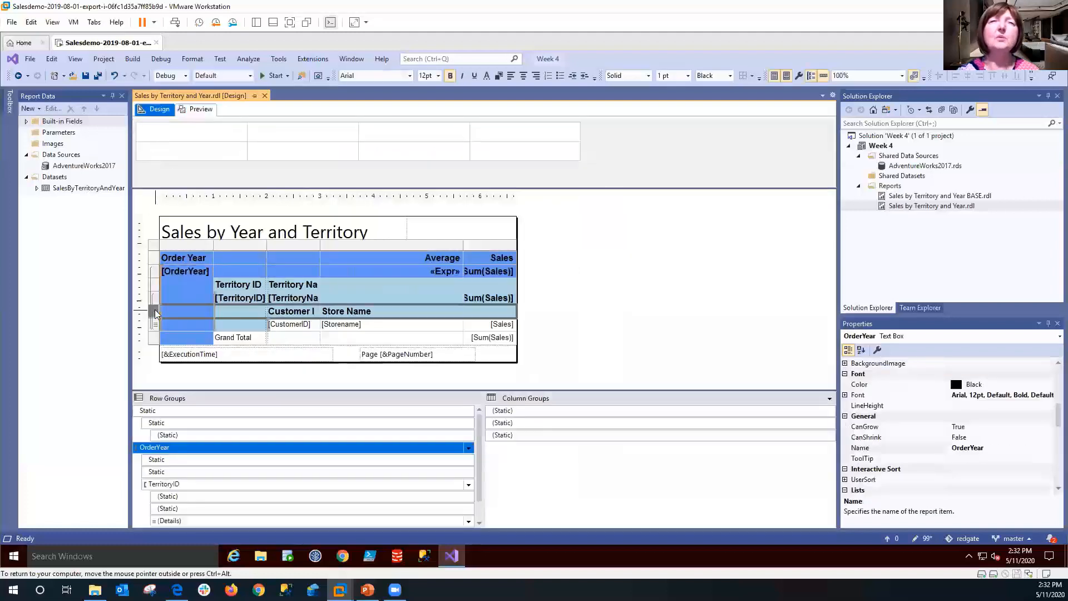
pyautogui.click(497, 75)
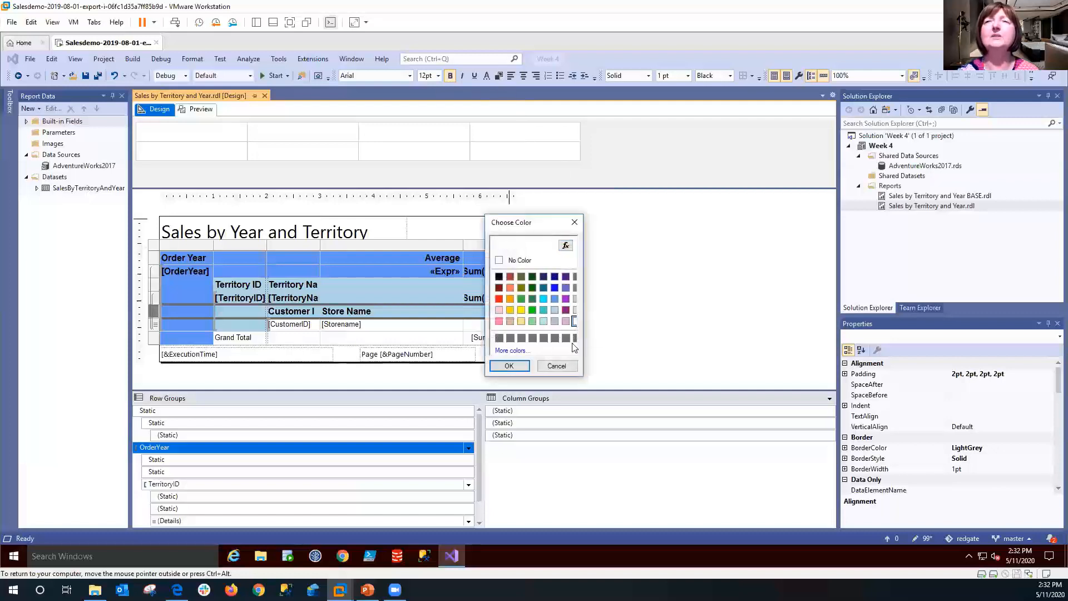
pyautogui.click(521, 365)
pyautogui.click(577, 334)
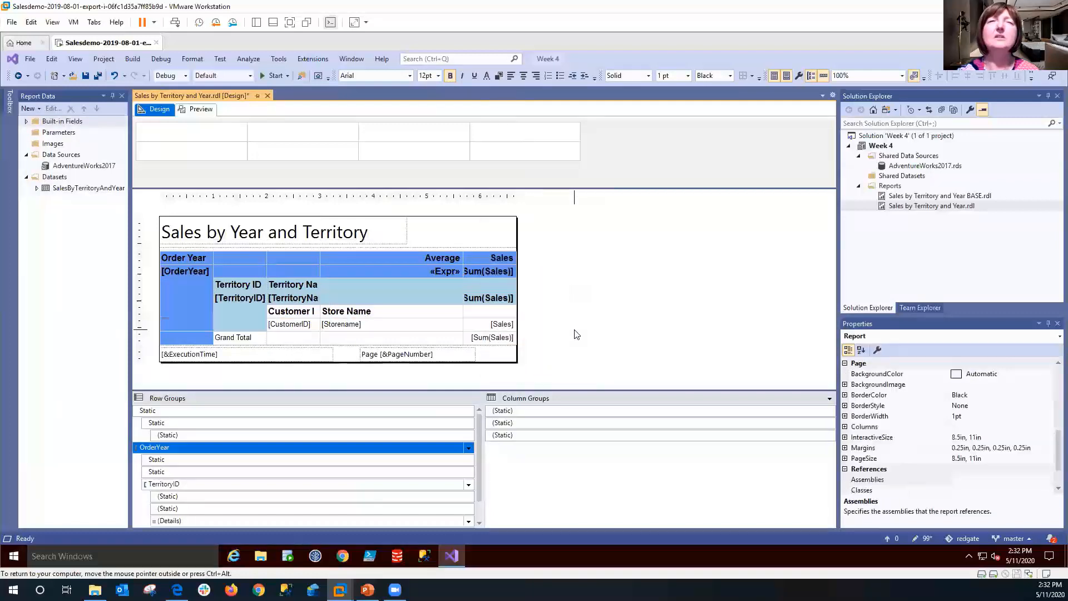
# Widen the column holding Territory Name and Customer ID to about 1.25 in
pyautogui.click(319, 255)
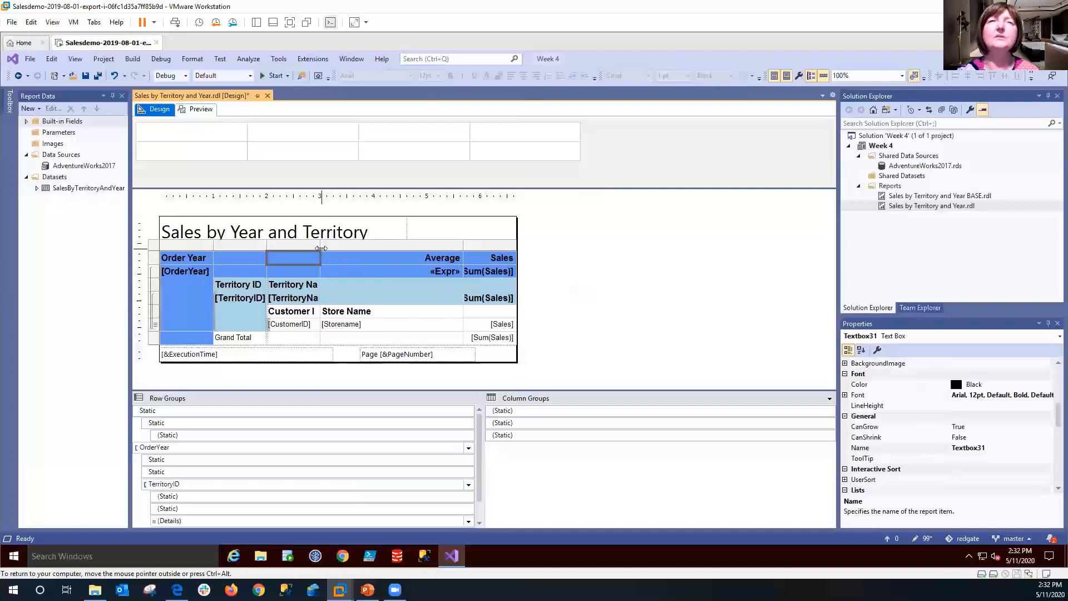
pyautogui.click(322, 245)
pyautogui.moveTo(321, 248); pyautogui.dragTo(334, 246)
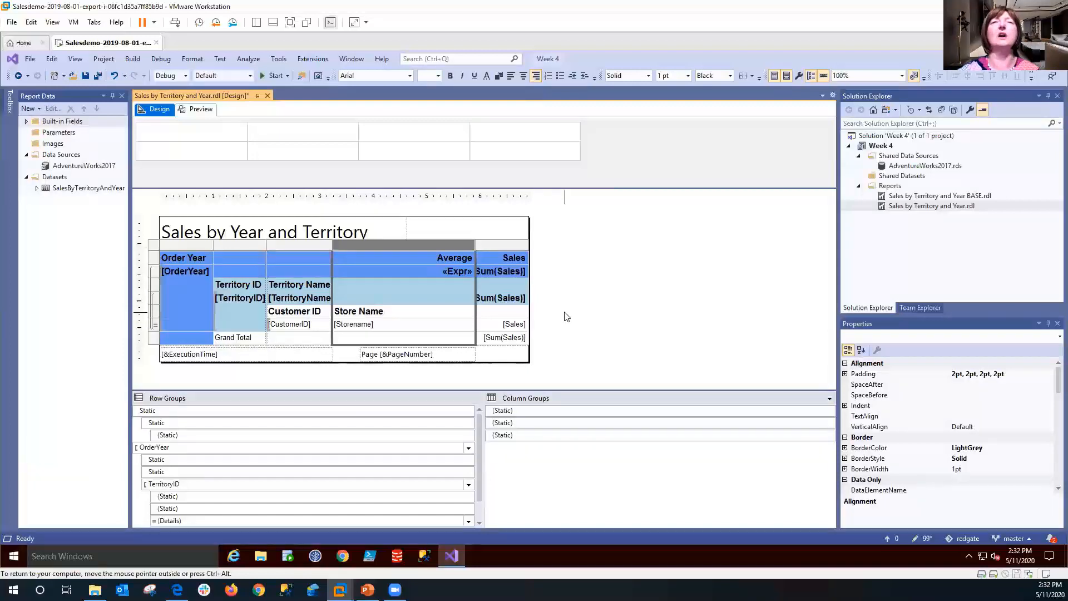
# Preview the report in print layout and page through to the last page to check the headings and the grand total row
pyautogui.click(197, 109)
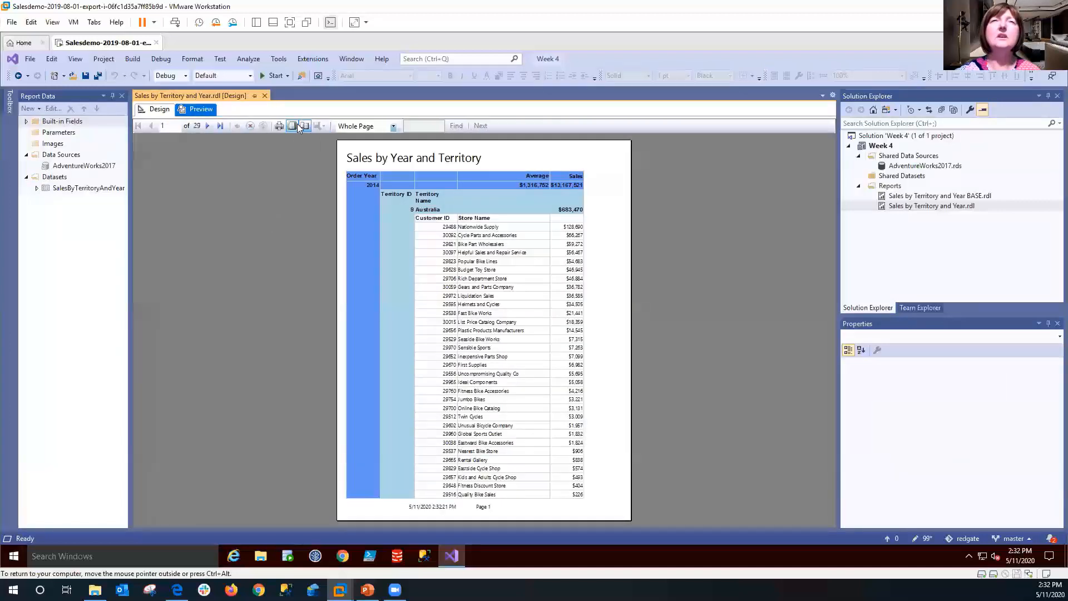
pyautogui.click(292, 128)
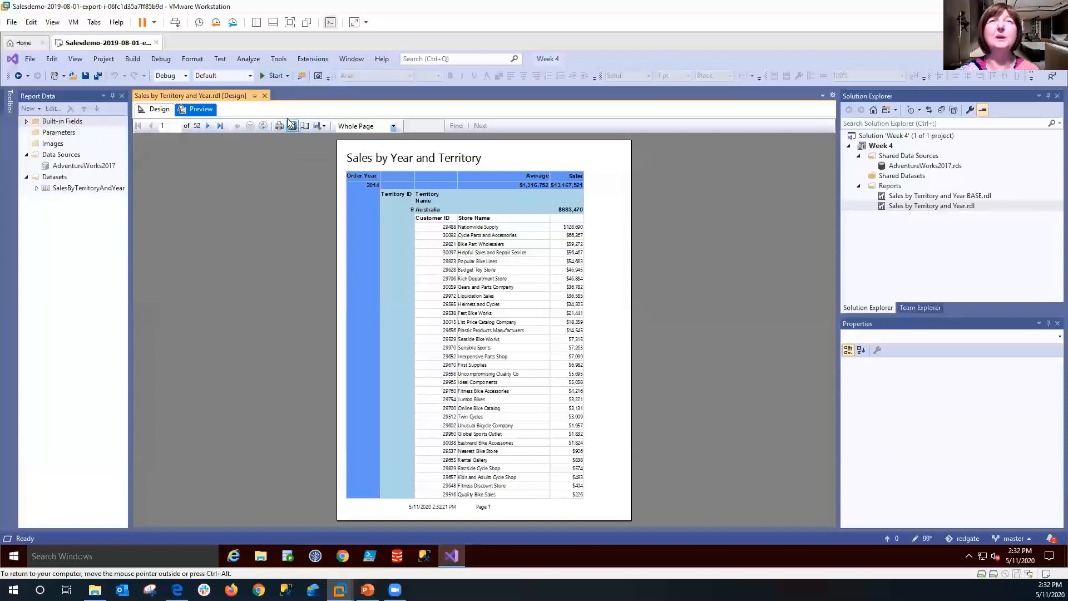
pyautogui.click(208, 127)
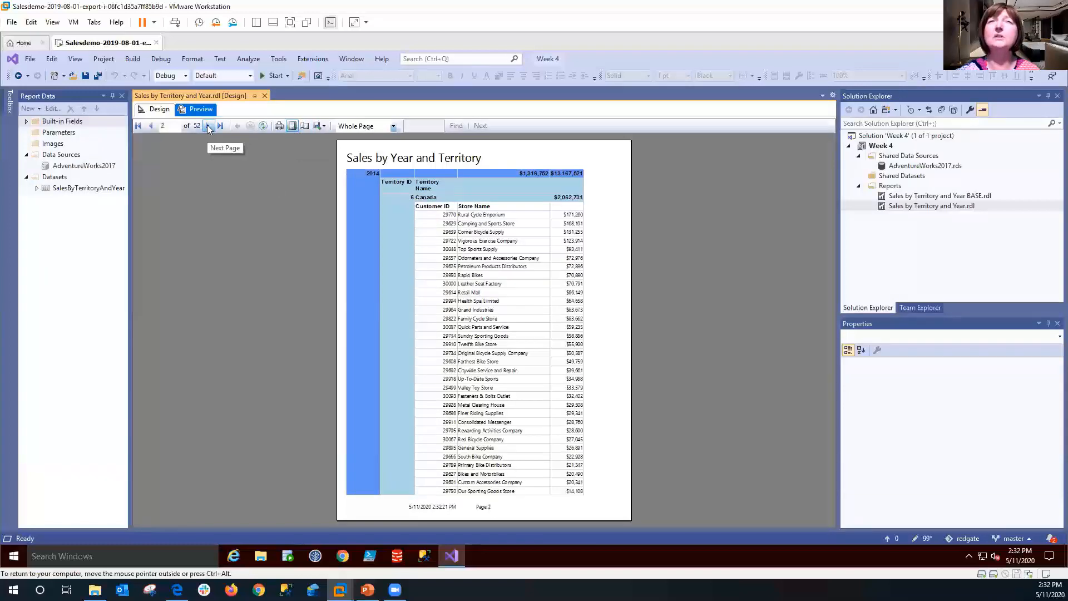
pyautogui.click(208, 127)
pyautogui.click(208, 127)
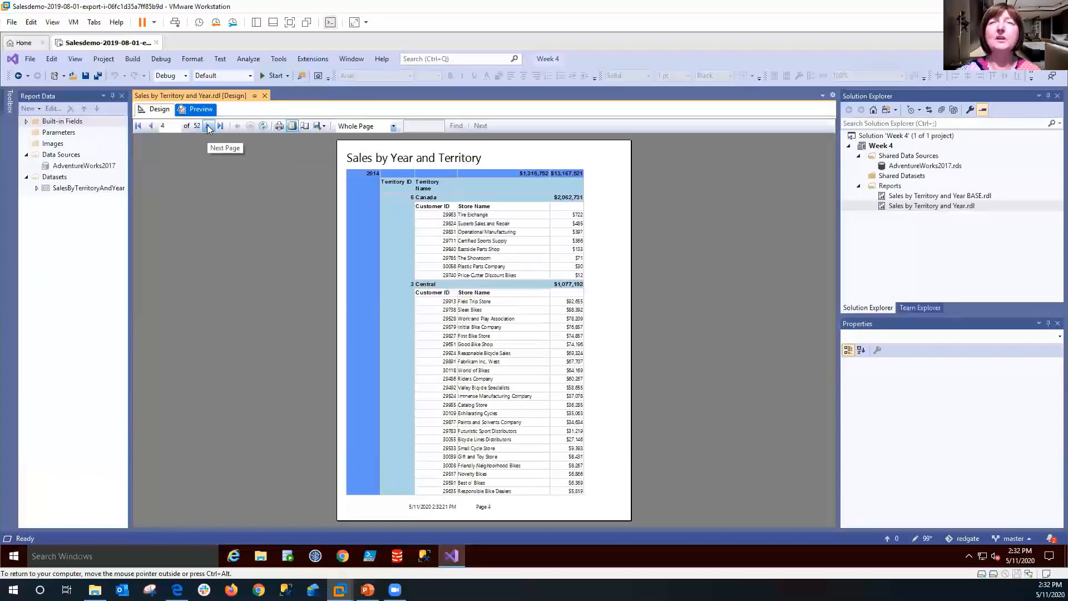
pyautogui.click(208, 127)
pyautogui.click(208, 127)
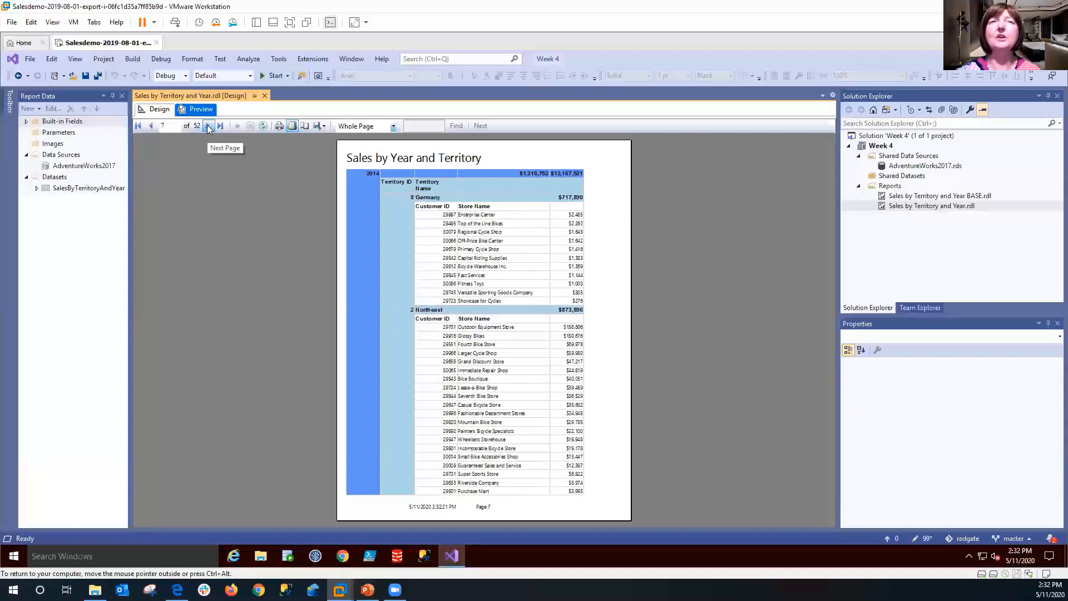
pyautogui.click(220, 126)
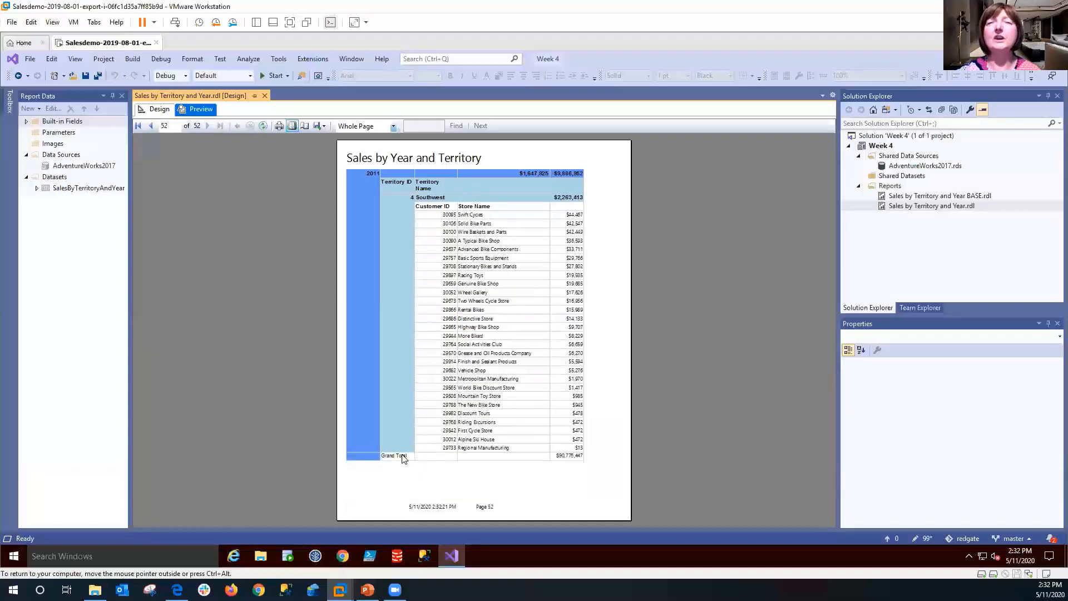
# Return to the report design and select the Grand Total row
pyautogui.click(155, 109)
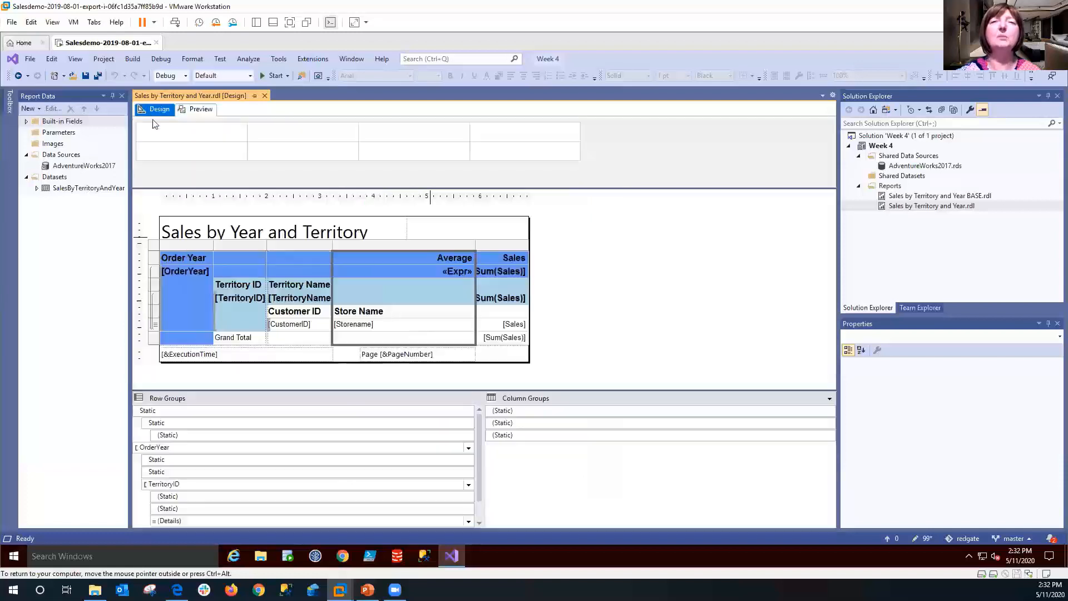
pyautogui.click(154, 338)
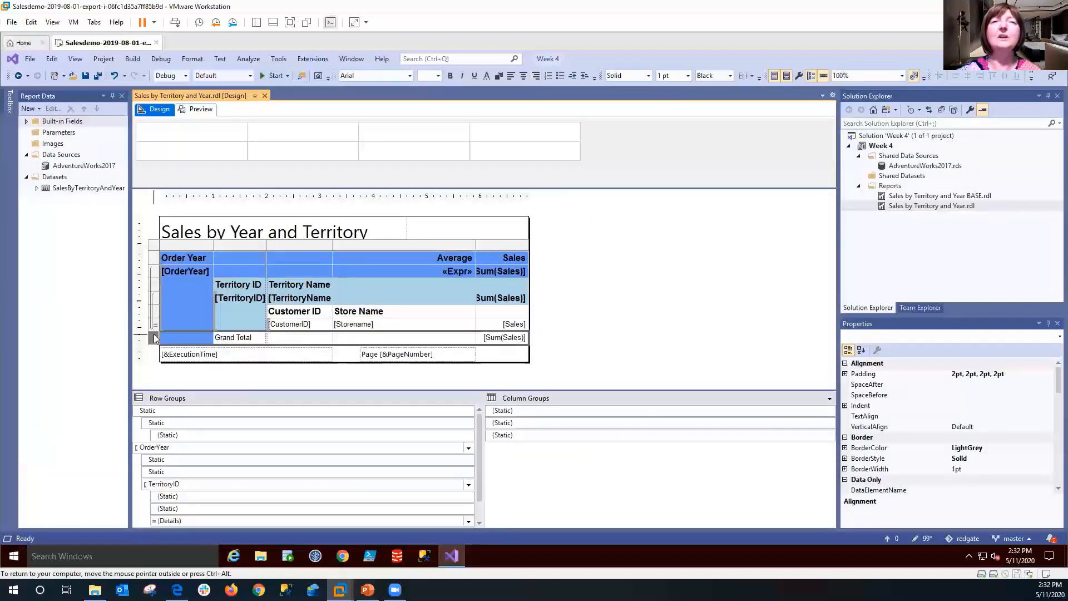
pyautogui.click(499, 77)
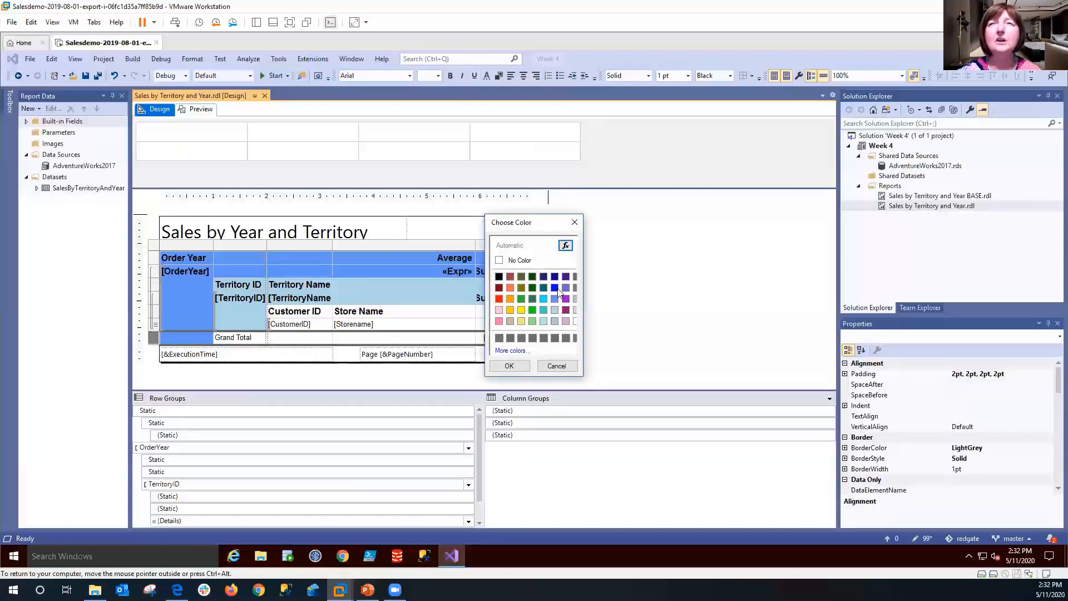
pyautogui.click(639, 301)
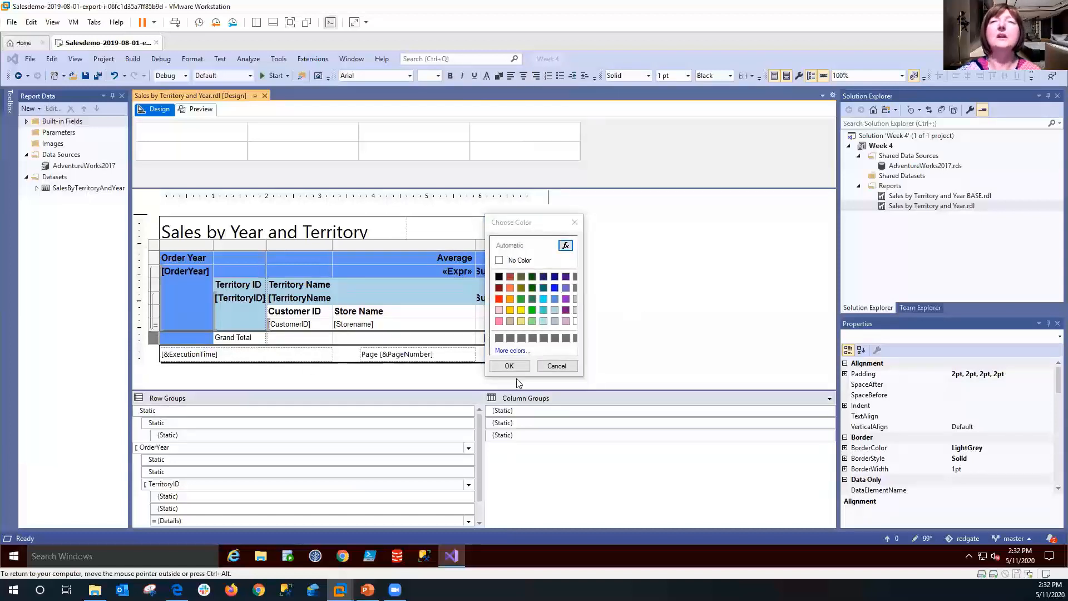
pyautogui.click(556, 366)
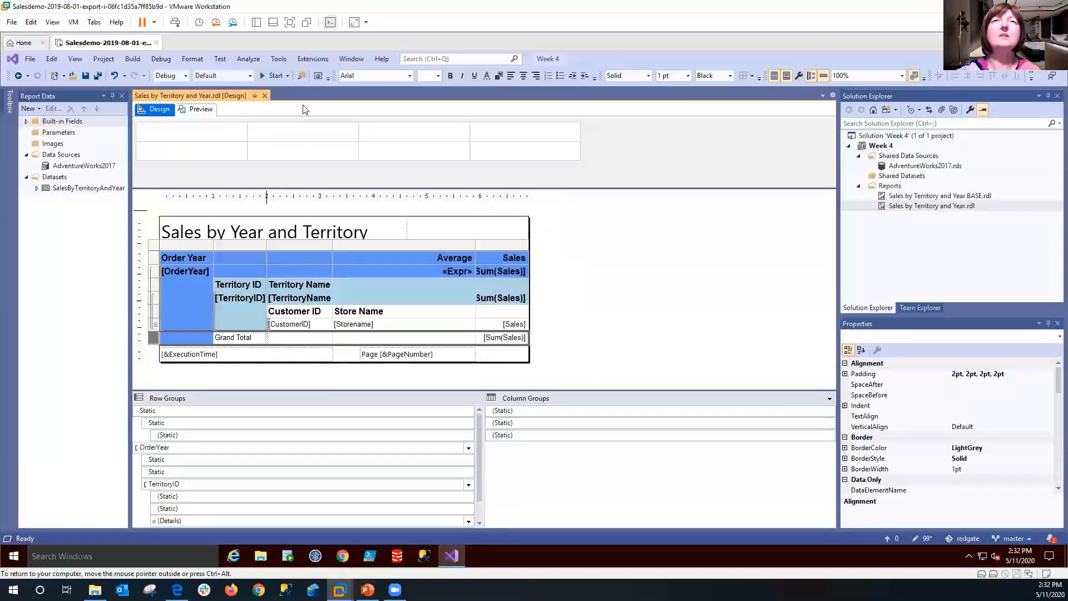
# Set the Grand Total row's font size to 14pt
pyautogui.click(439, 76)
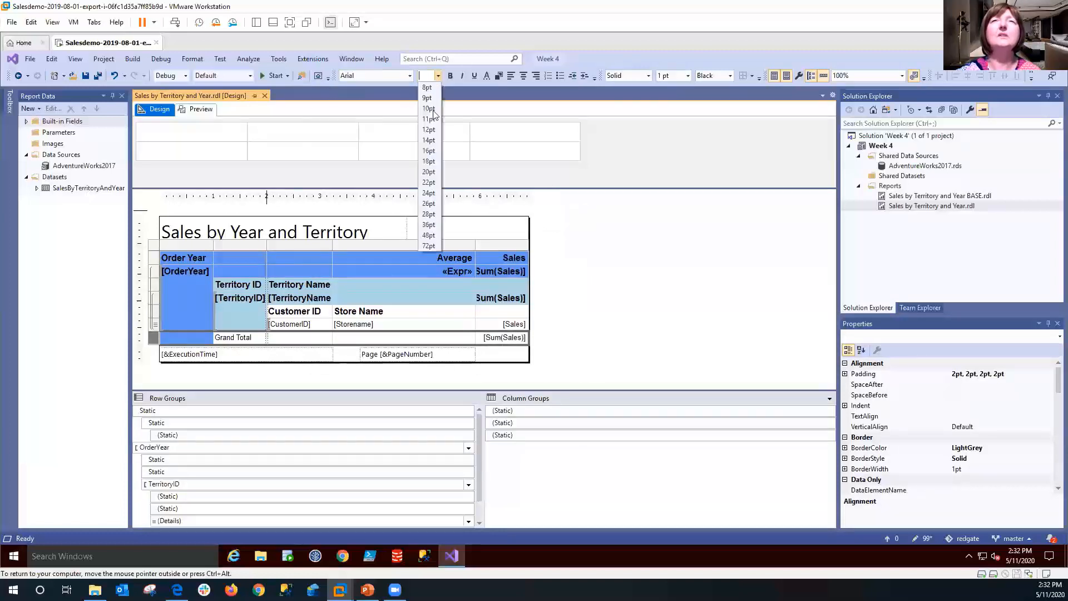
pyautogui.click(428, 140)
pyautogui.click(264, 335)
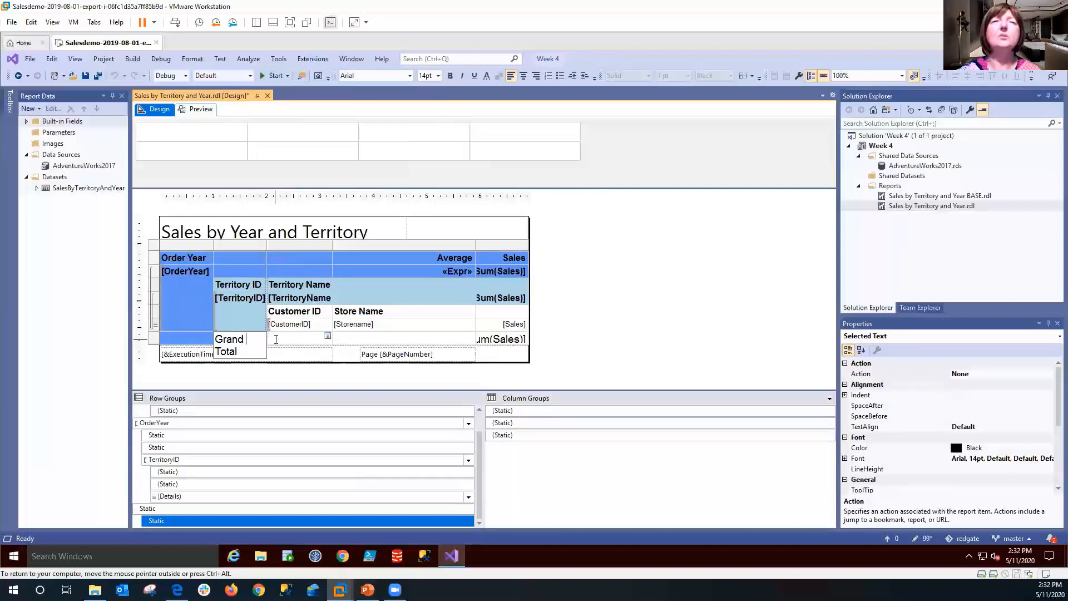
pyautogui.click(281, 340)
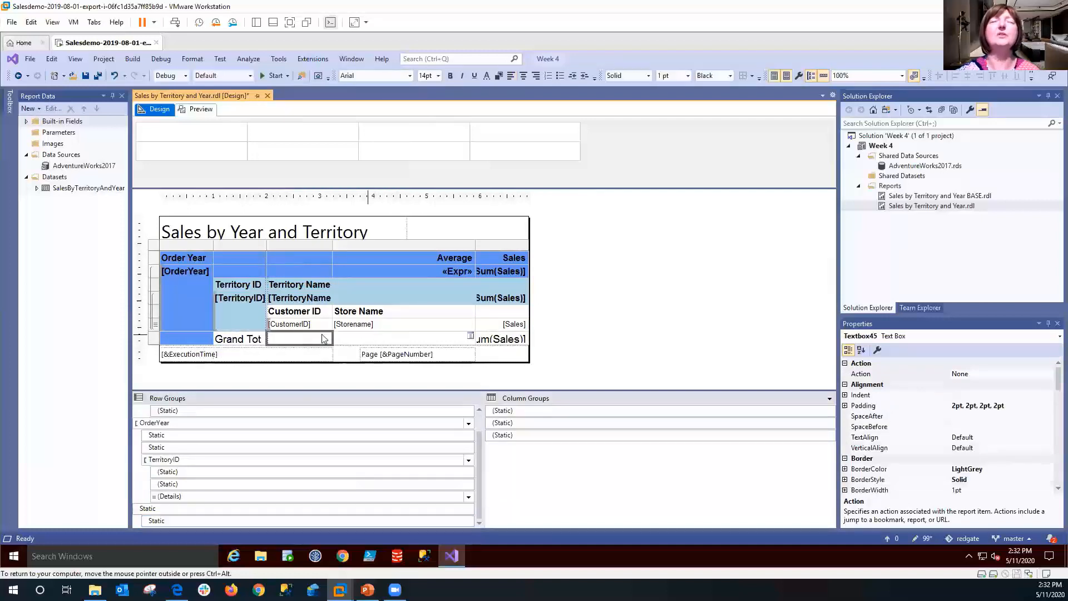
# Enter the label "Grand Total" in the total row's cell under the Store Name column
pyautogui.click(248, 337)
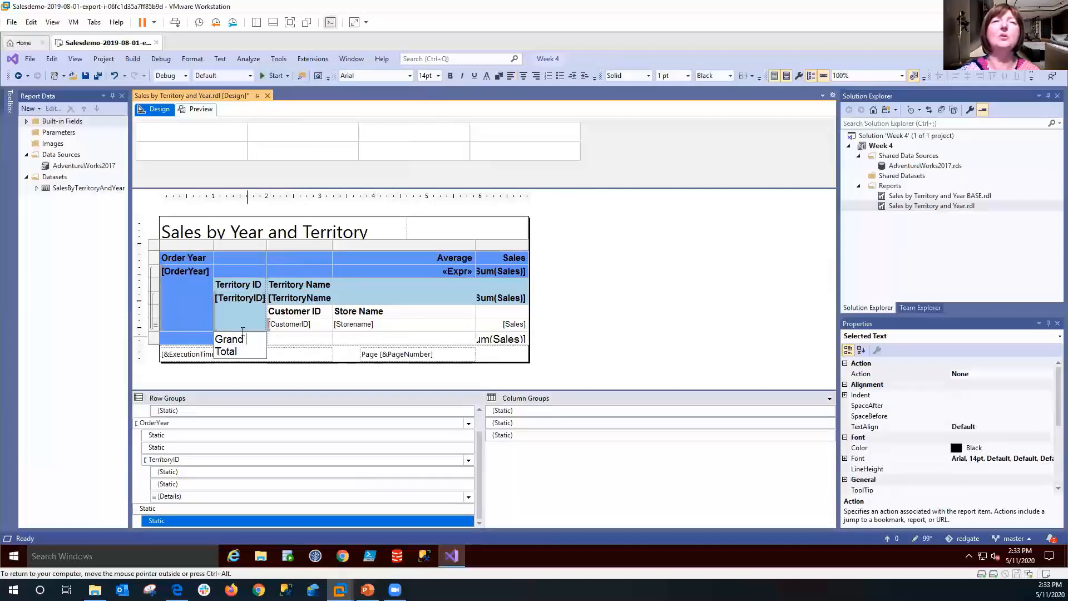
pyautogui.click(354, 337)
pyautogui.click(355, 337)
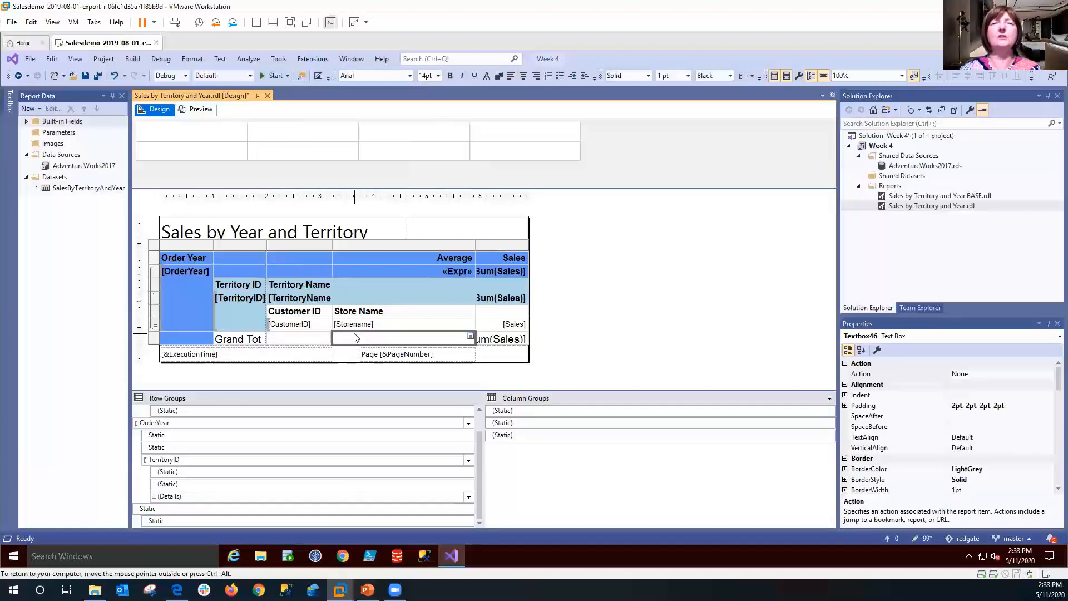
pyautogui.write('Grand Total')
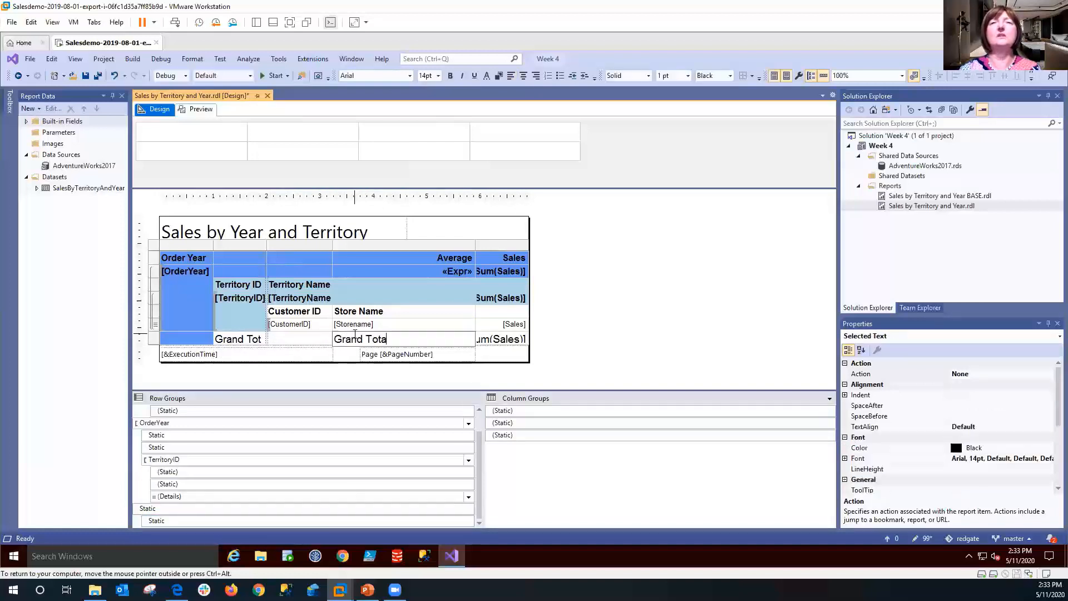
# Remove the duplicate "Grand Total" label from the total row's cell under the Territory ID column
pyautogui.click(253, 343)
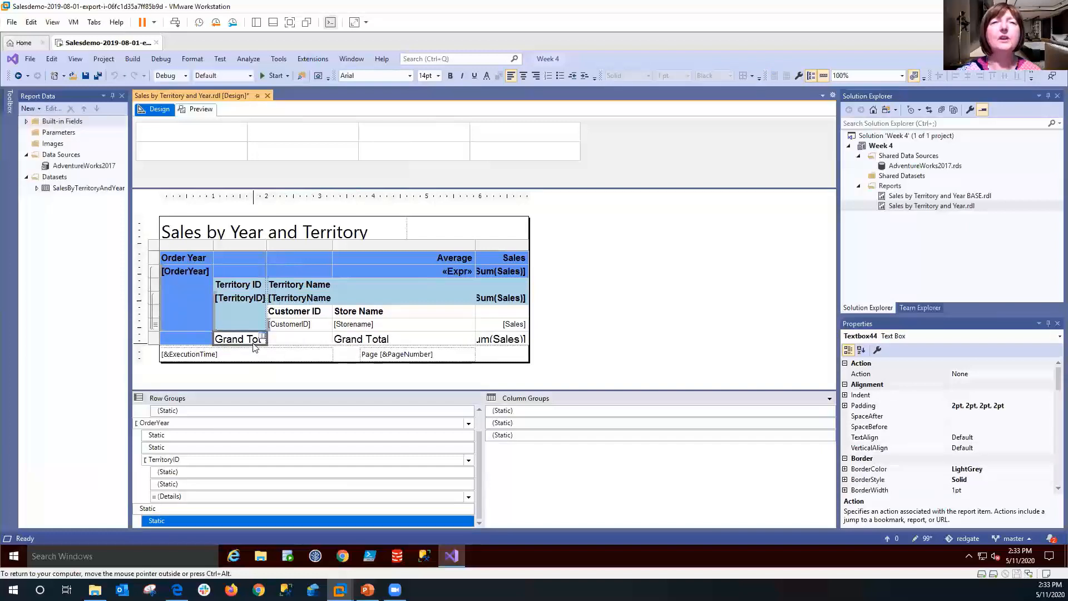
pyautogui.press('Delete')
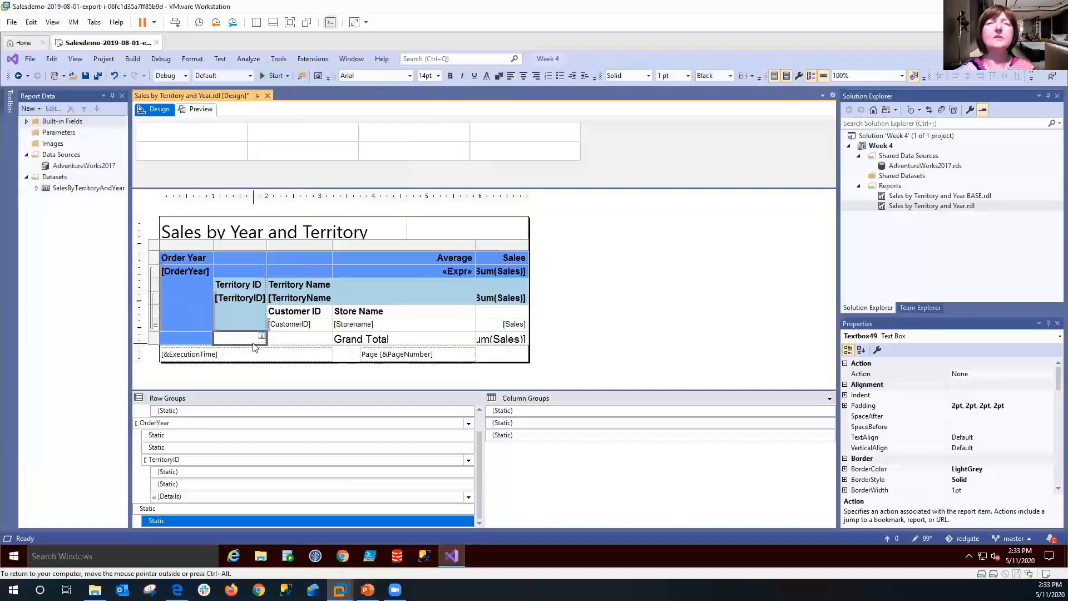
pyautogui.click(549, 312)
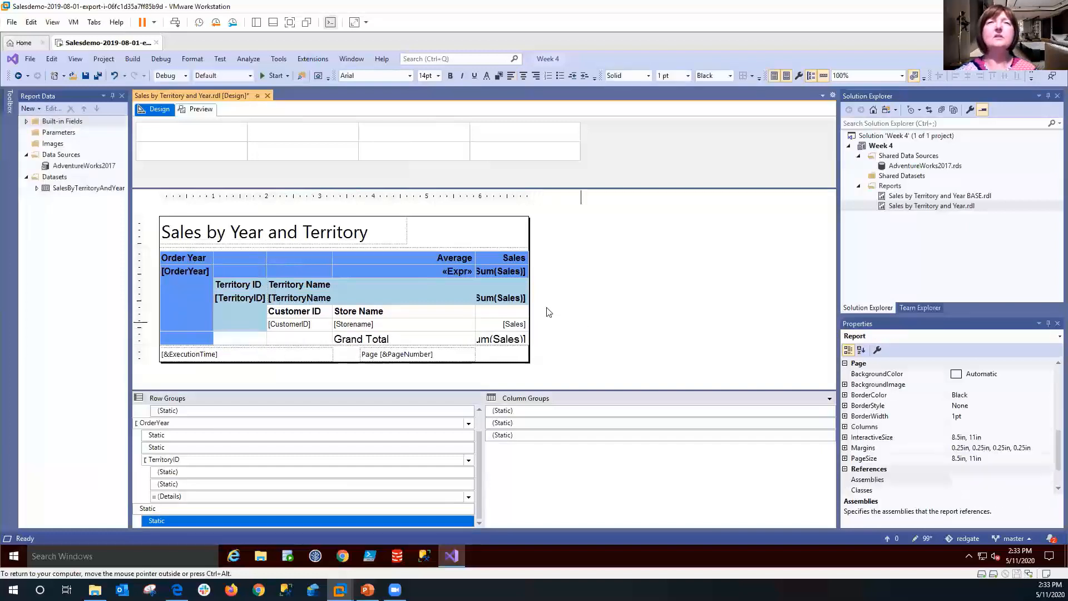
# Preview the report and go to its last page to check the grand total row
pyautogui.click(201, 109)
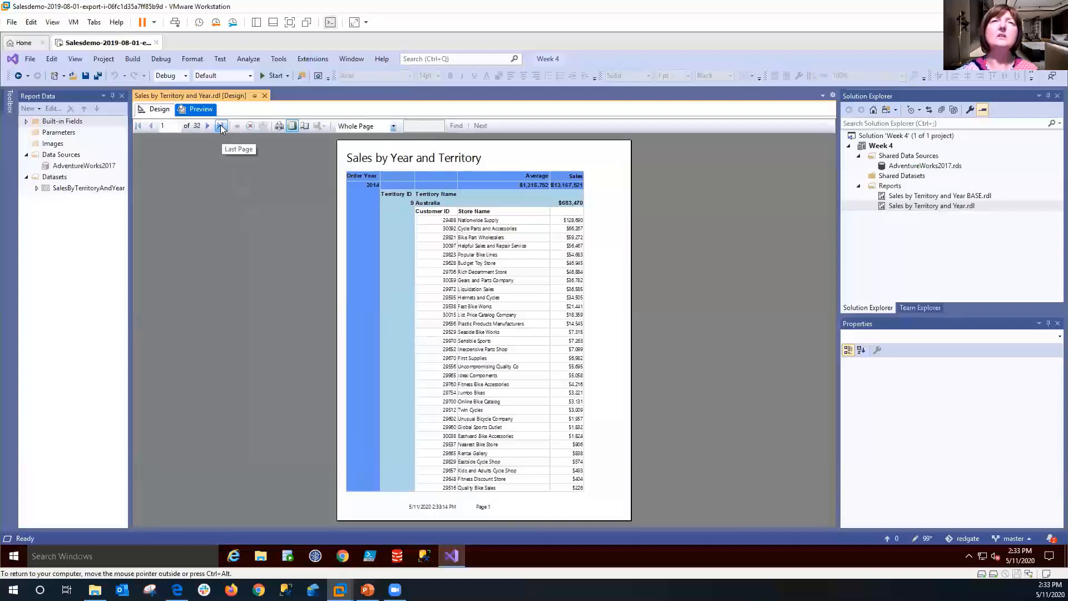
pyautogui.click(221, 126)
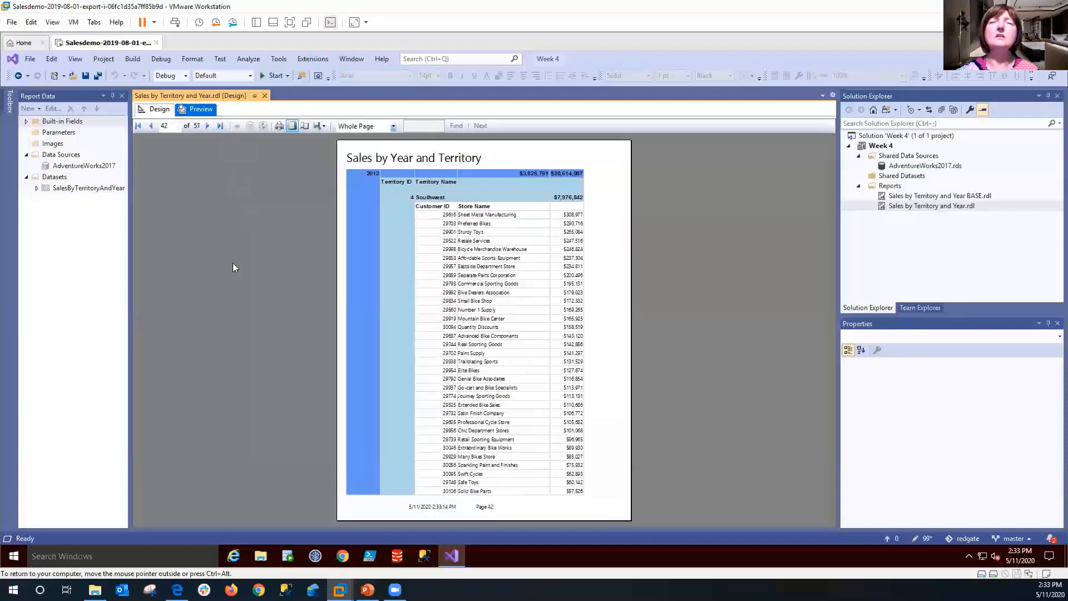
pyautogui.click(220, 126)
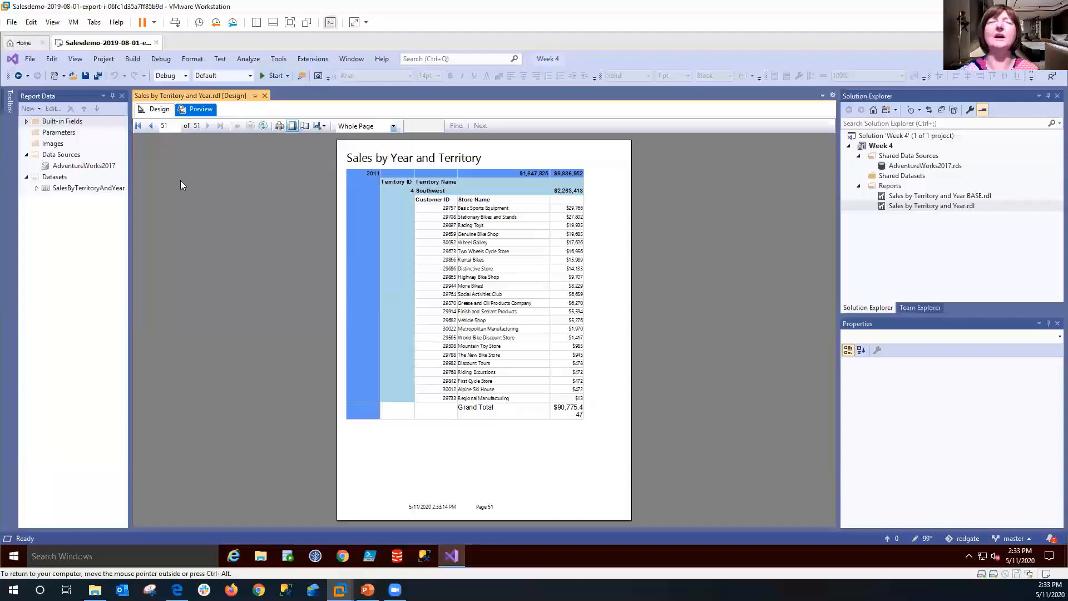
# Return to the report design and widen the Sales column to about 1.3 inches
pyautogui.click(159, 109)
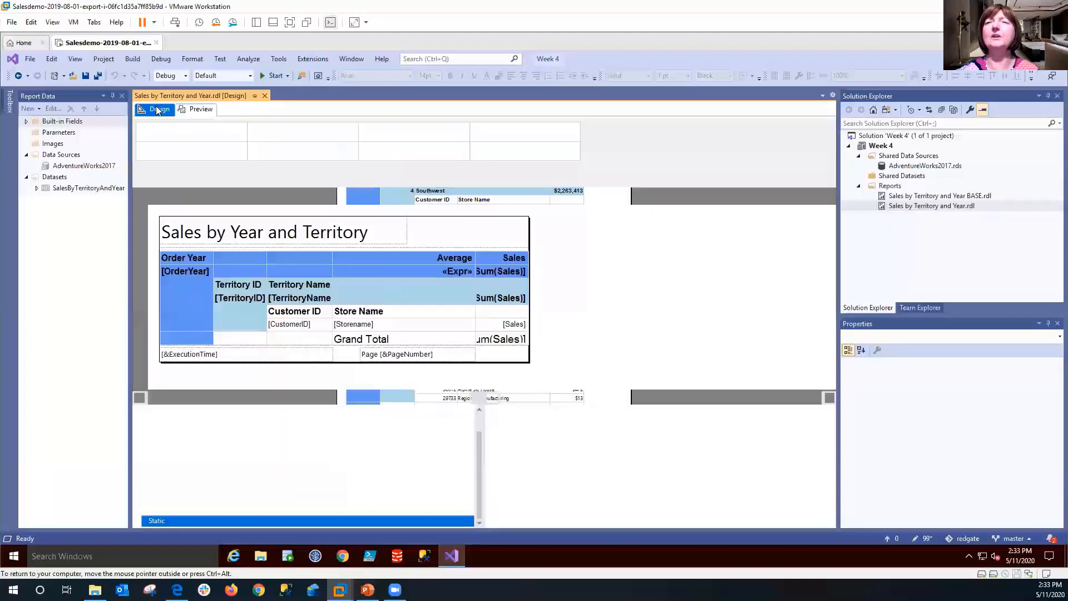
pyautogui.click(524, 225)
pyautogui.click(524, 261)
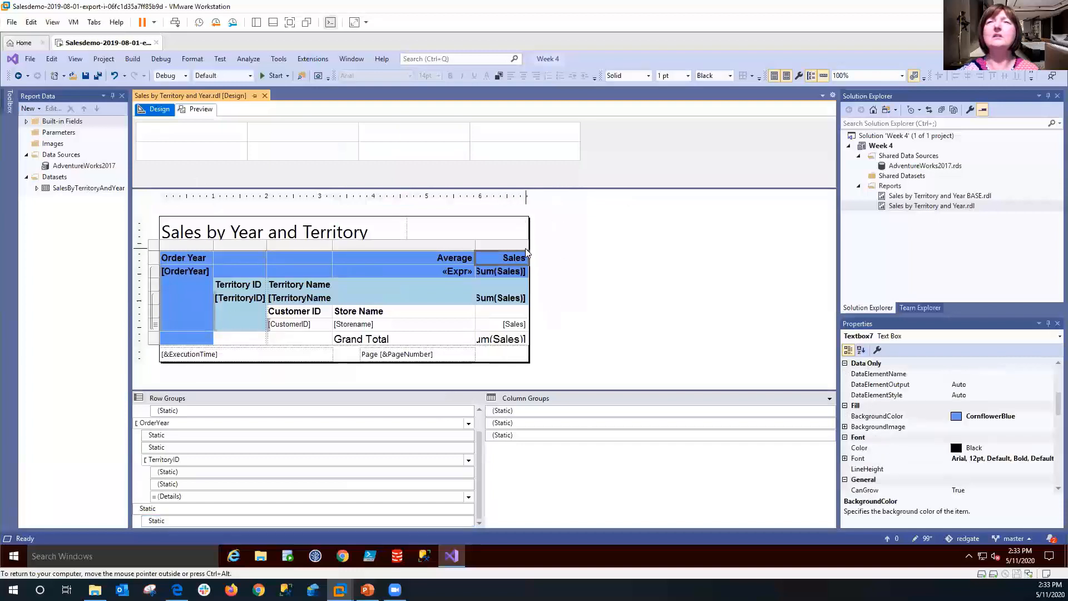
pyautogui.moveTo(530, 243); pyautogui.dragTo(544, 244)
pyautogui.click(520, 258)
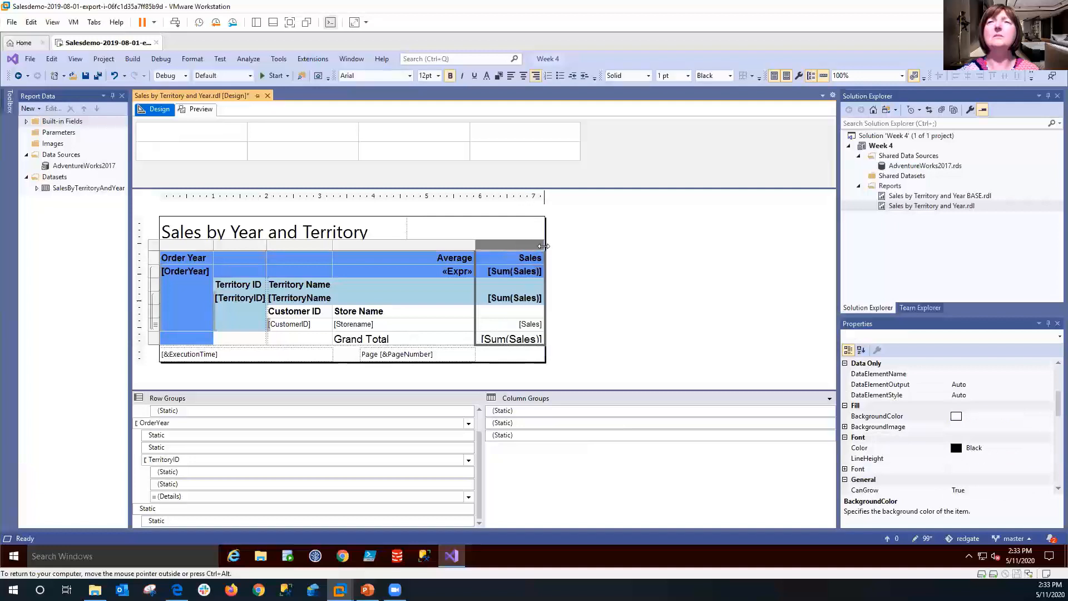
# Set the background colour of the total row's cell under the Order Year column to White
pyautogui.click(178, 338)
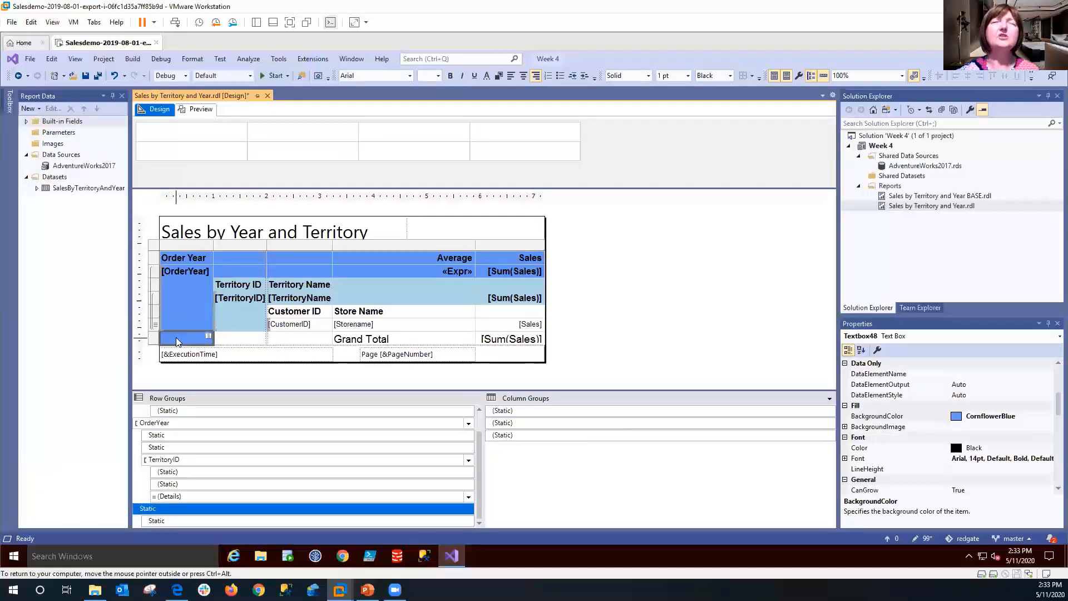
pyautogui.click(500, 75)
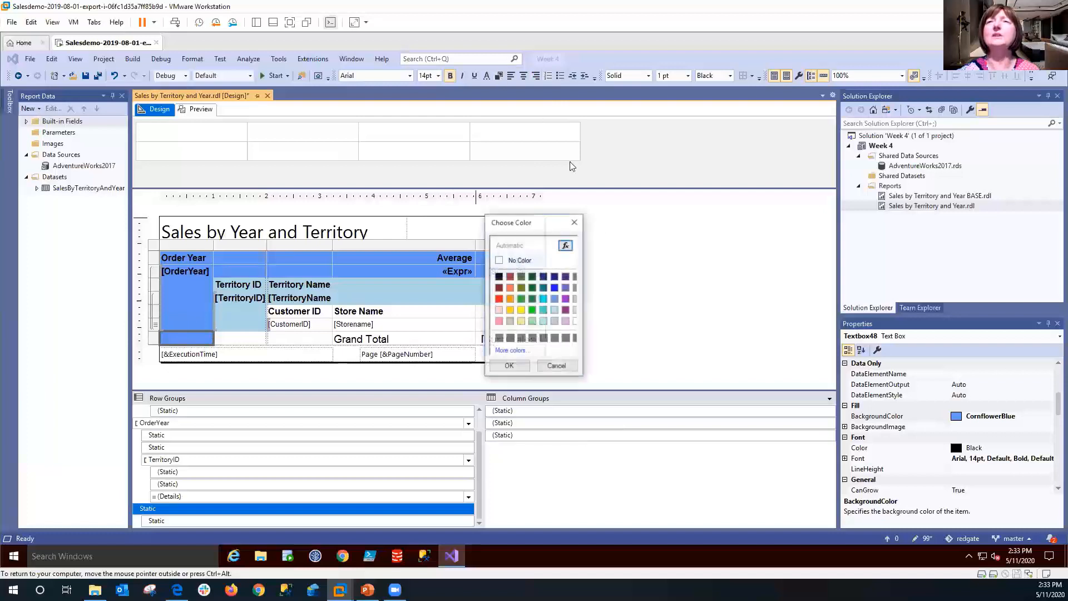
pyautogui.click(575, 321)
pyautogui.click(510, 366)
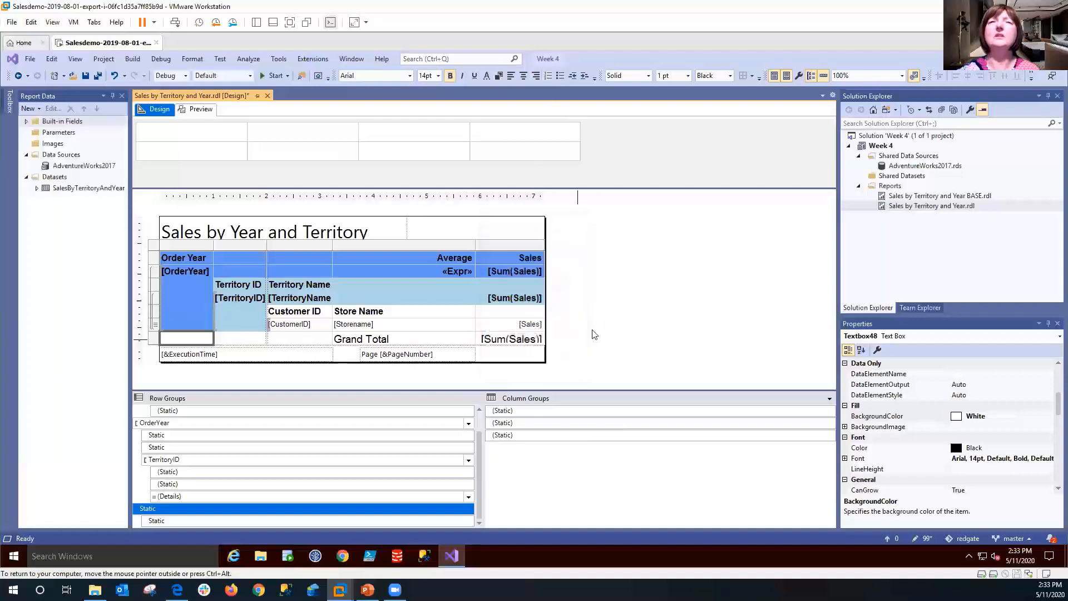
pyautogui.click(616, 302)
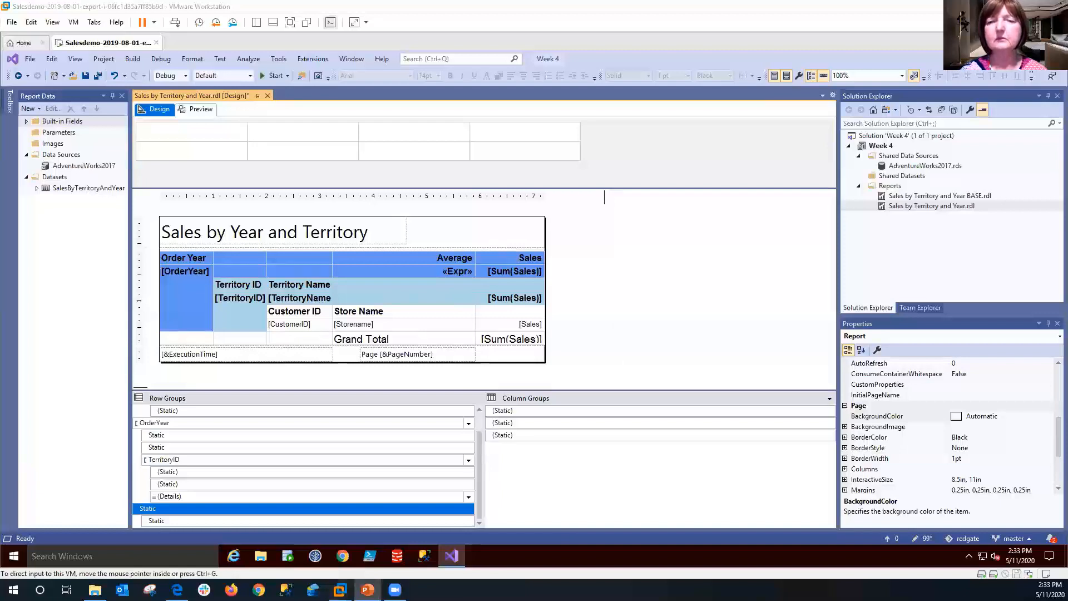
pyautogui.click(367, 590)
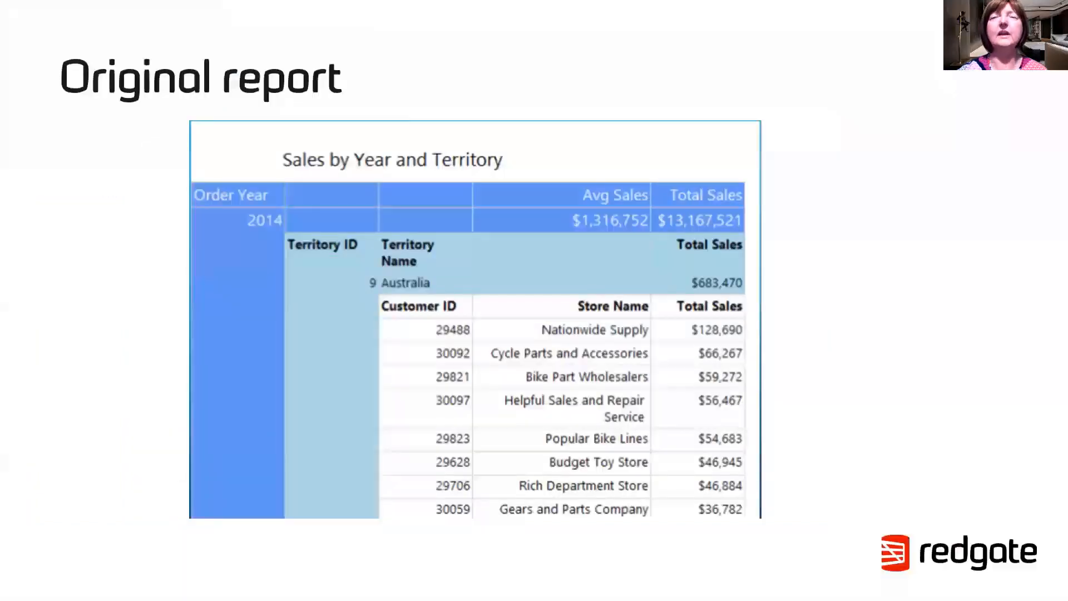
pyautogui.click(103, 350)
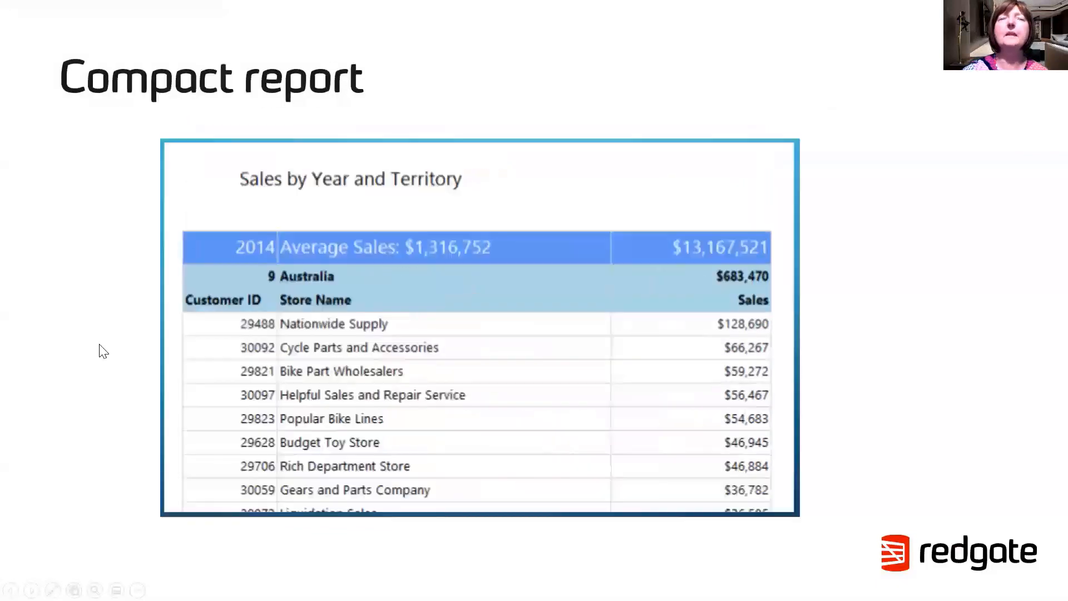
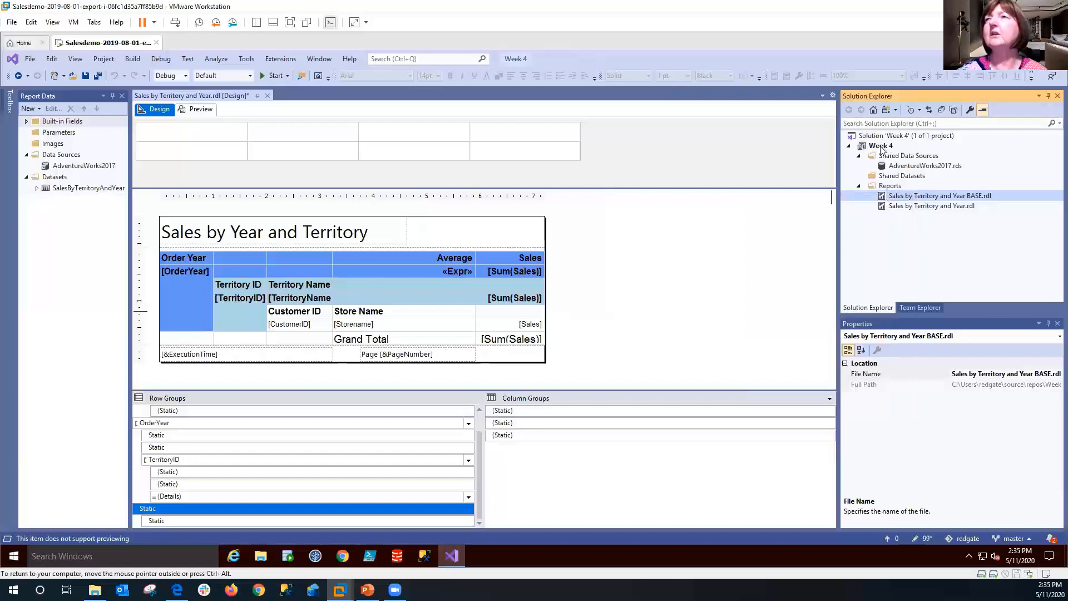
# Paste the copied BASE report into the Week 4 project and rename the copy "Sales by Territory and Year Compact.rdl"
pyautogui.rightClick(886, 148)
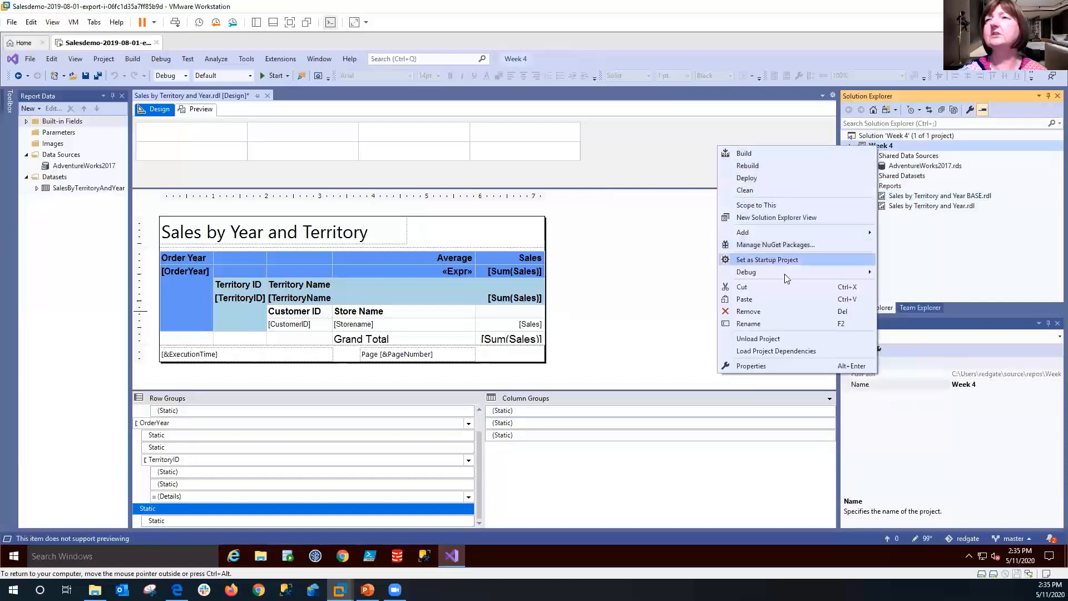
pyautogui.click(772, 300)
pyautogui.rightClick(907, 216)
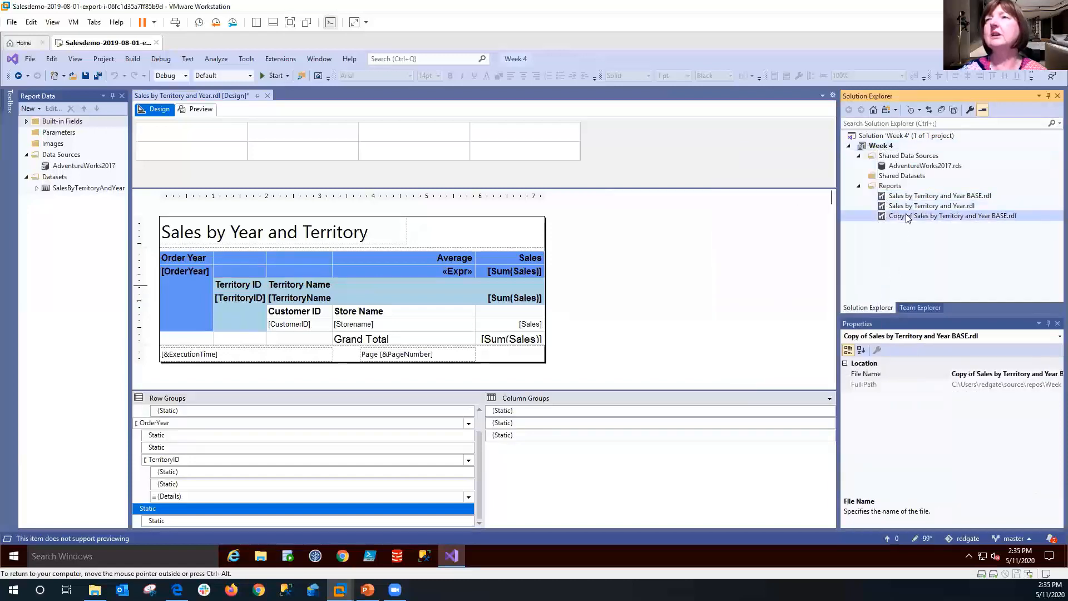
pyautogui.click(810, 369)
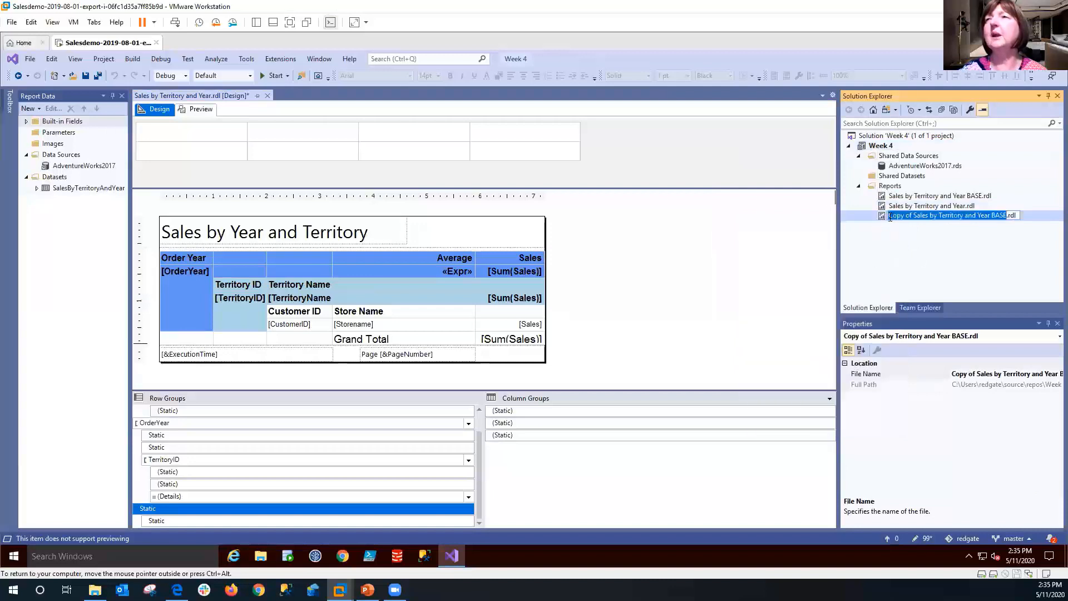
pyautogui.press('Home')
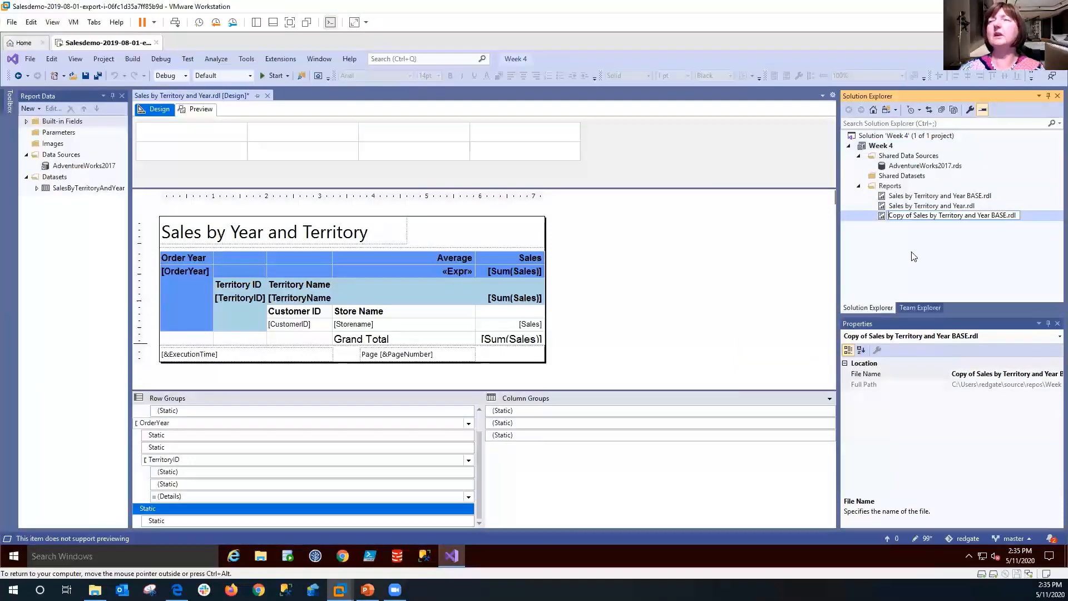
pyautogui.press('Delete')
pyautogui.press('Delete')
pyautogui.press('Delete')
pyautogui.press('Delete')
pyautogui.press('Delete')
pyautogui.press('Delete')
pyautogui.press('Delete')
pyautogui.press('Delete')
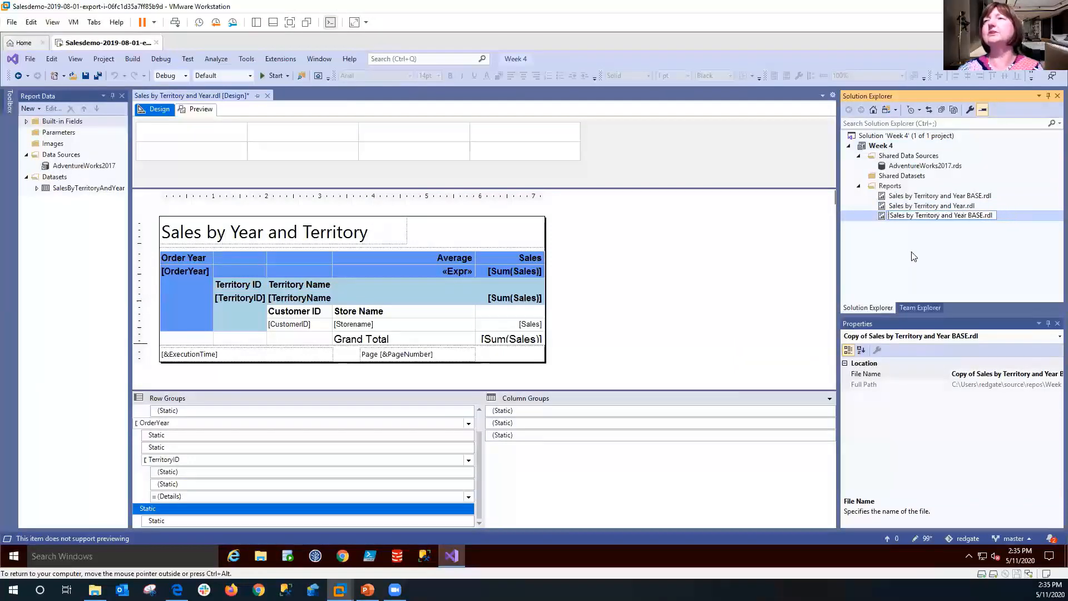
pyautogui.press('Delete')
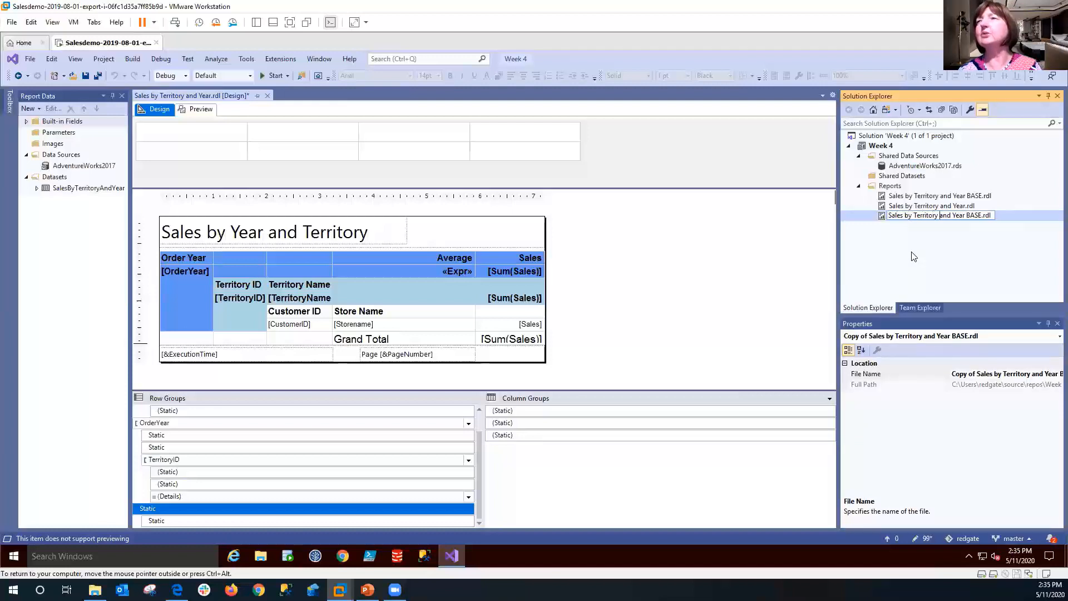
pyautogui.write('Compac')
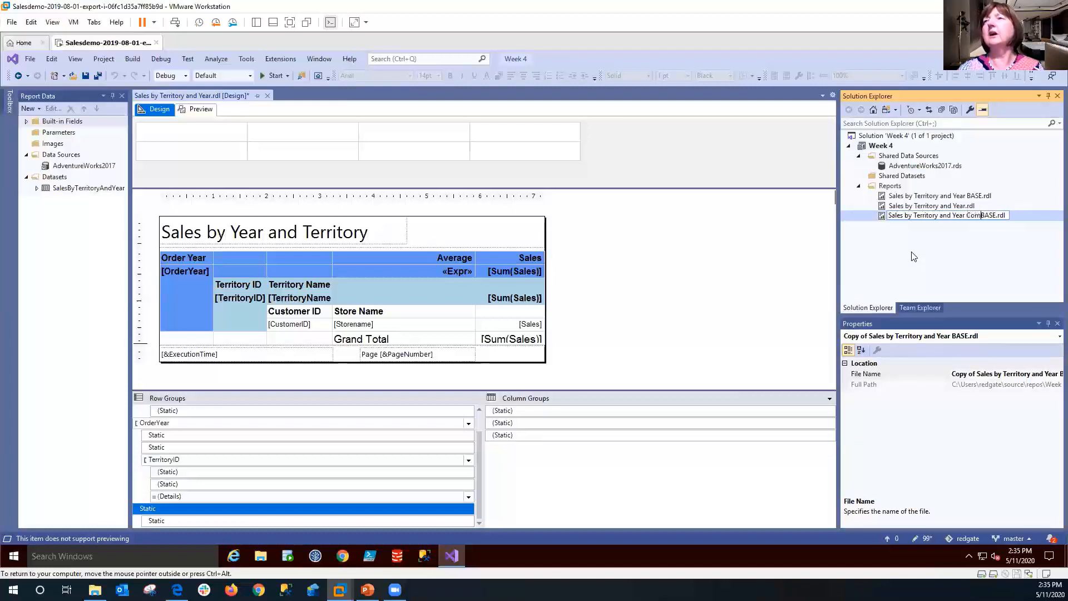
pyautogui.write('t')
pyautogui.press('Delete')
pyautogui.press('Delete')
pyautogui.press('Delete')
pyautogui.press('Delete')
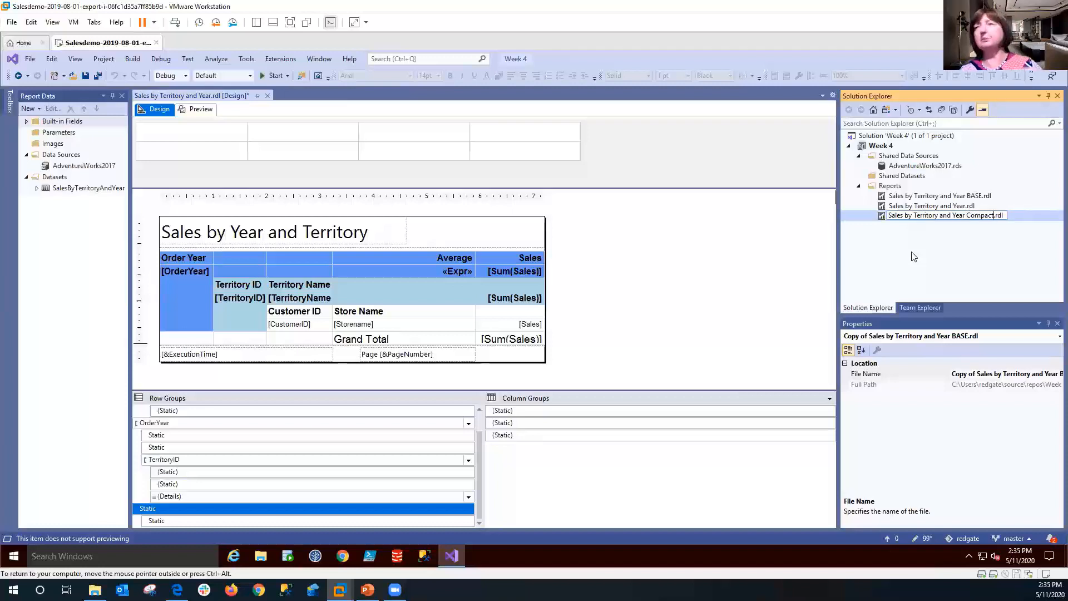
pyautogui.press('Return')
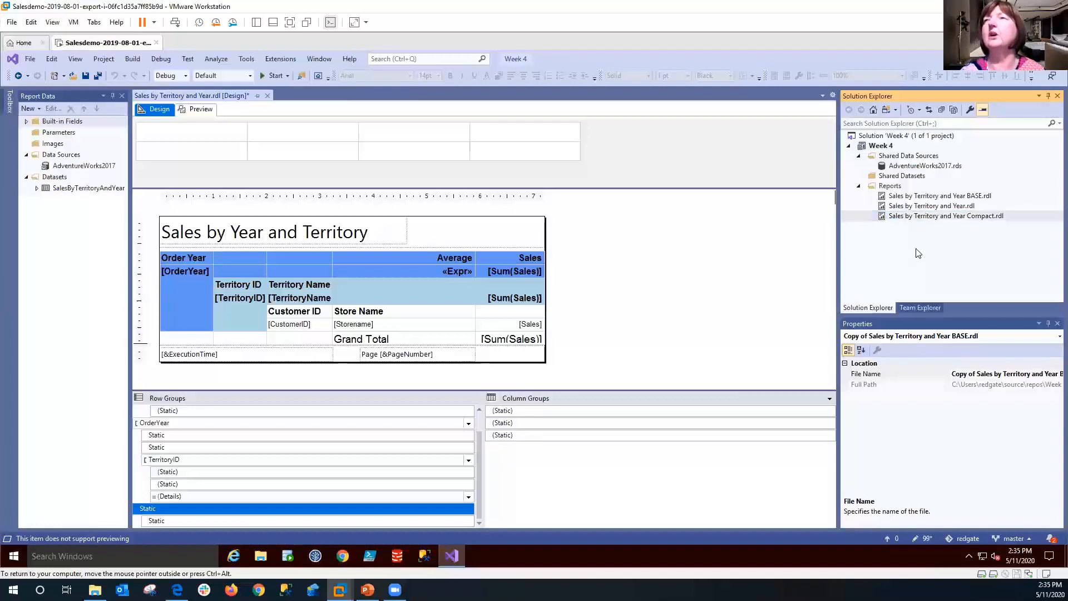
# Open the Sales by Territory and Year Compact report and insert a table in the empty report body
pyautogui.doubleClick(921, 218)
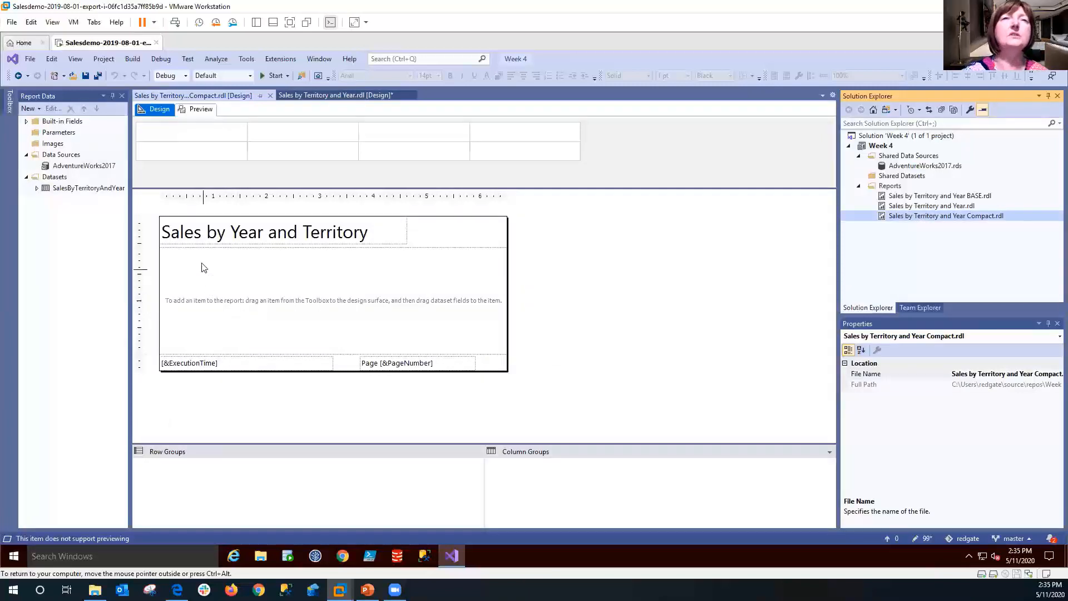
pyautogui.rightClick(196, 277)
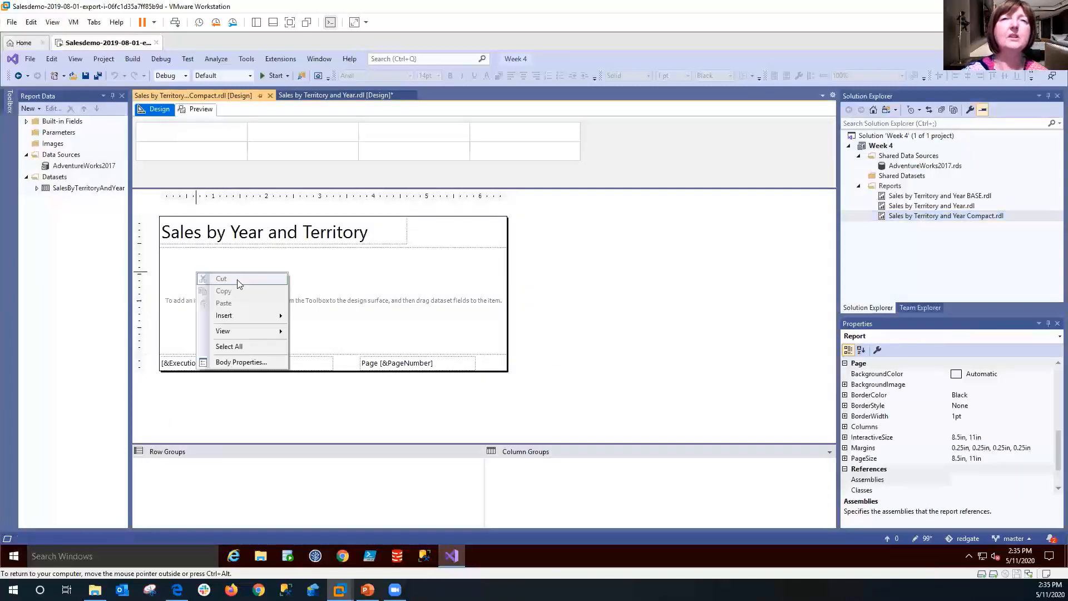
pyautogui.moveTo(258, 320)
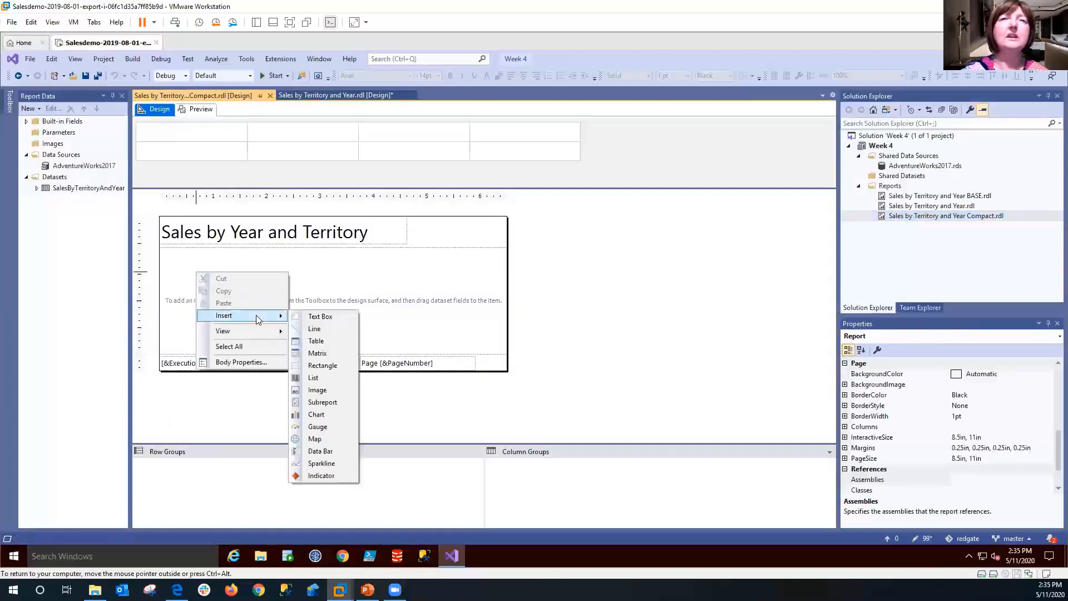
pyautogui.click(316, 341)
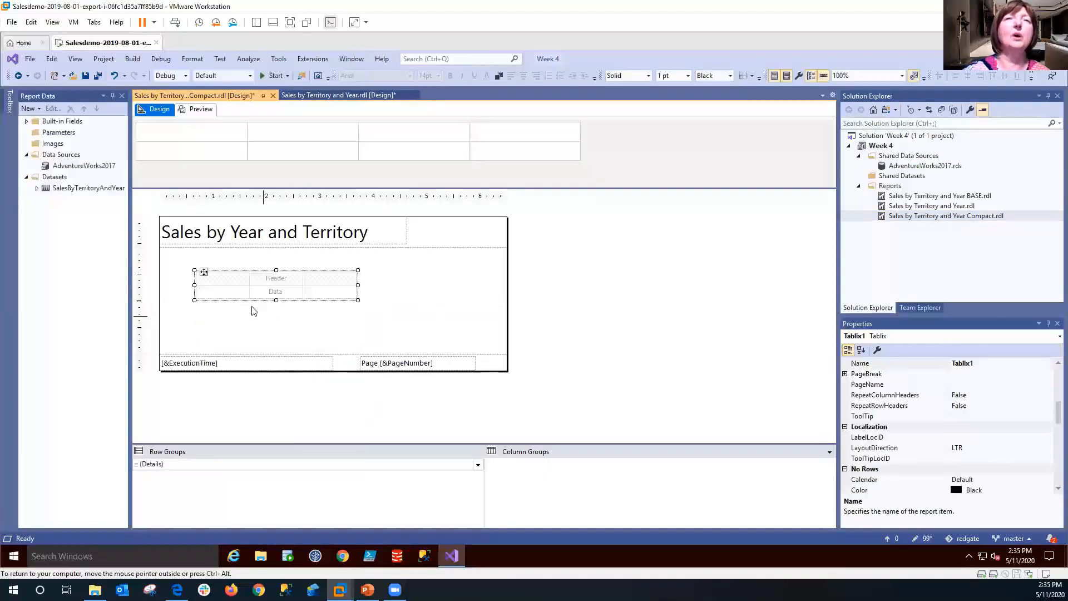
# Fill the new table's three data cells with the CustomerID, Storename and Sales fields, in that order
pyautogui.click(245, 291)
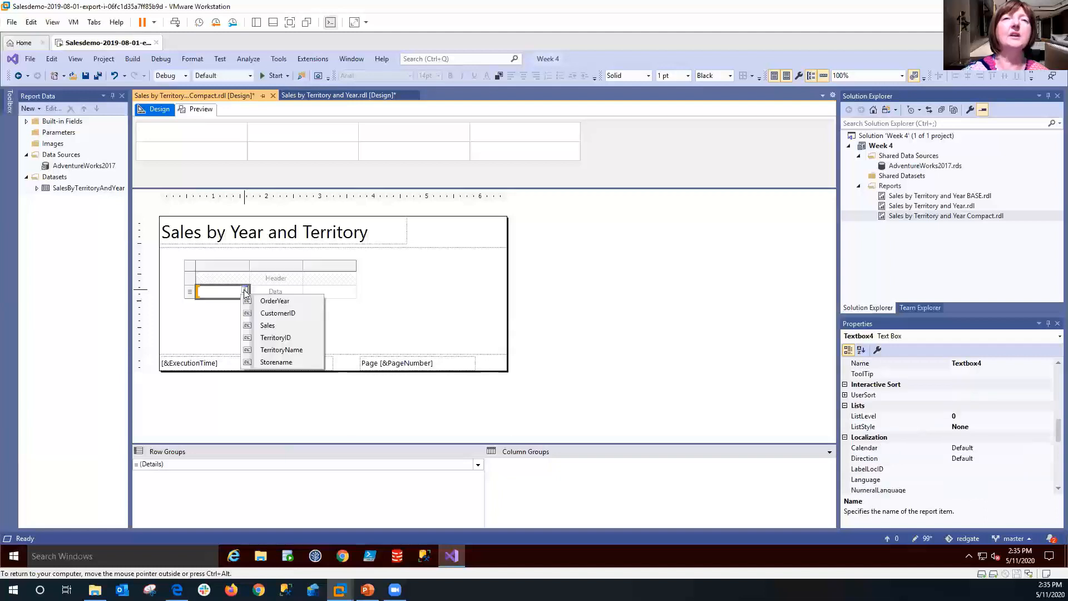
pyautogui.click(278, 312)
pyautogui.click(299, 290)
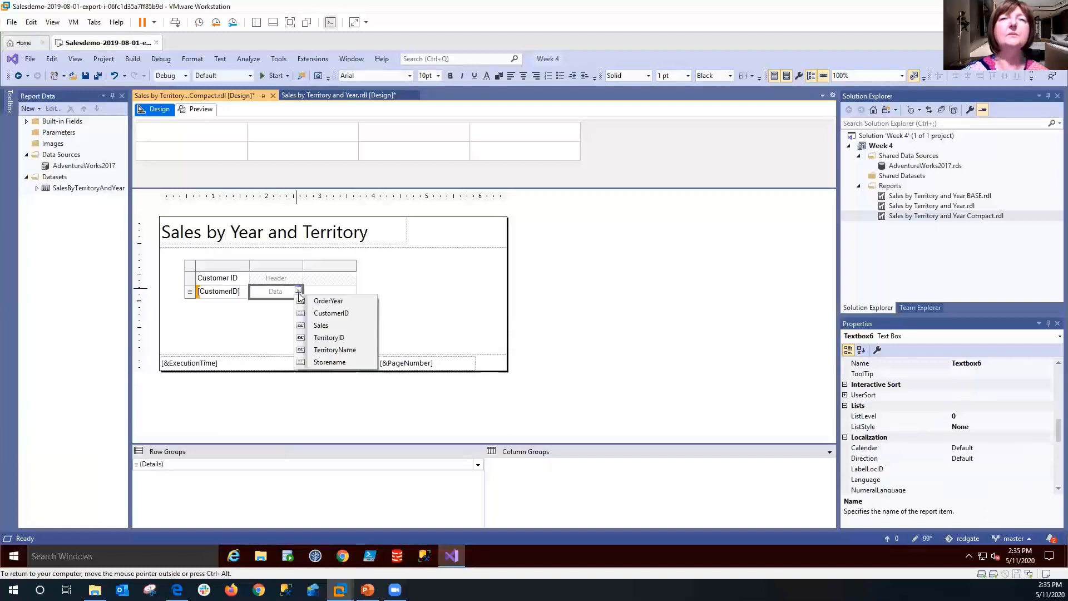
pyautogui.click(328, 361)
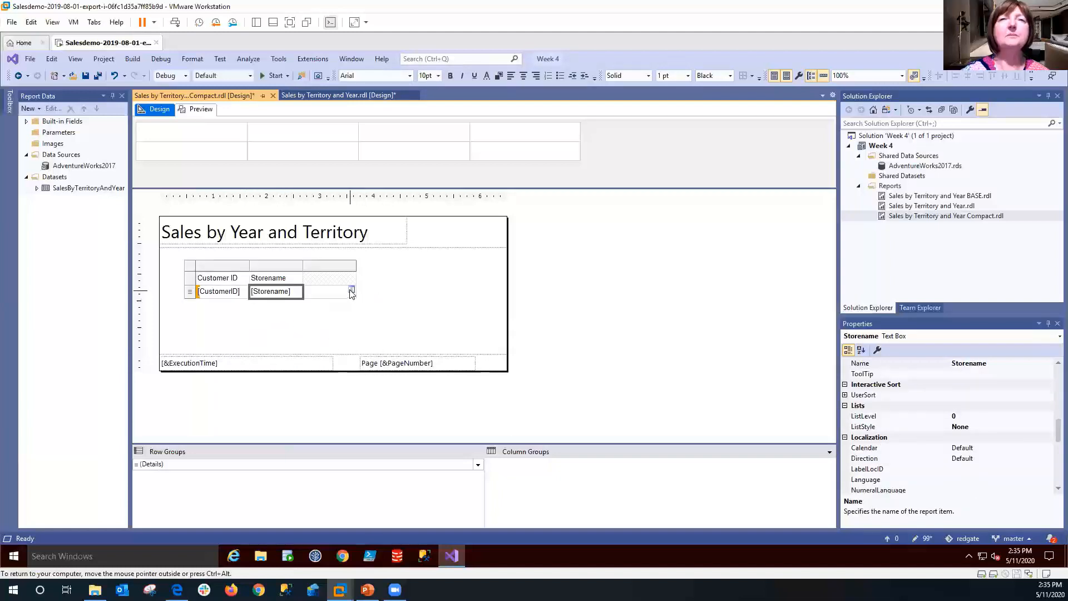
pyautogui.click(352, 291)
pyautogui.click(363, 325)
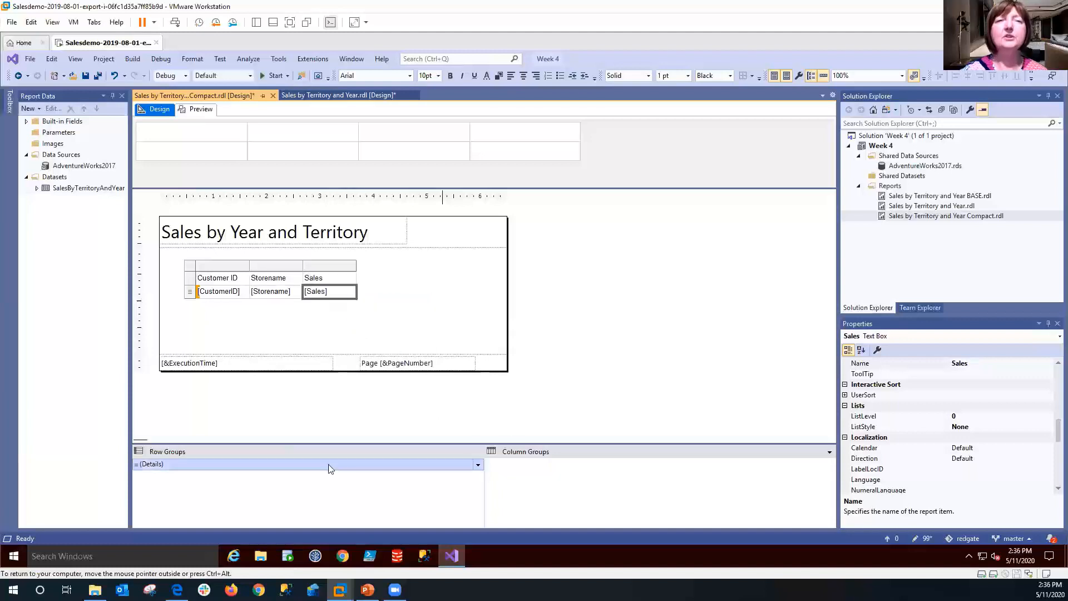
# Add a parent row group above the details group, grouped by TerritoryID, with a group header
pyautogui.click(478, 466)
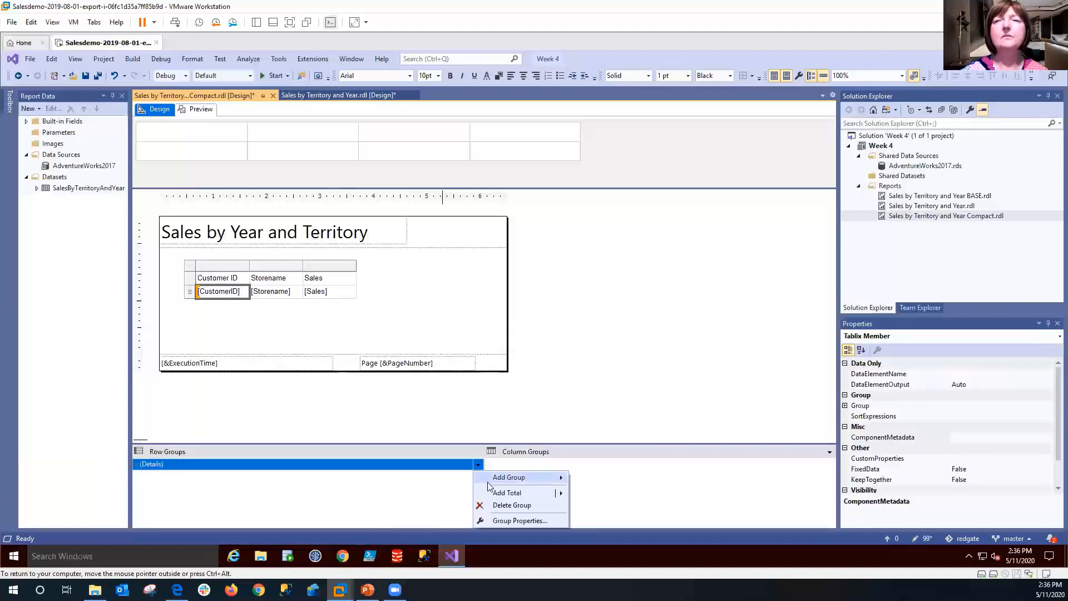
pyautogui.moveTo(501, 478)
pyautogui.click(610, 479)
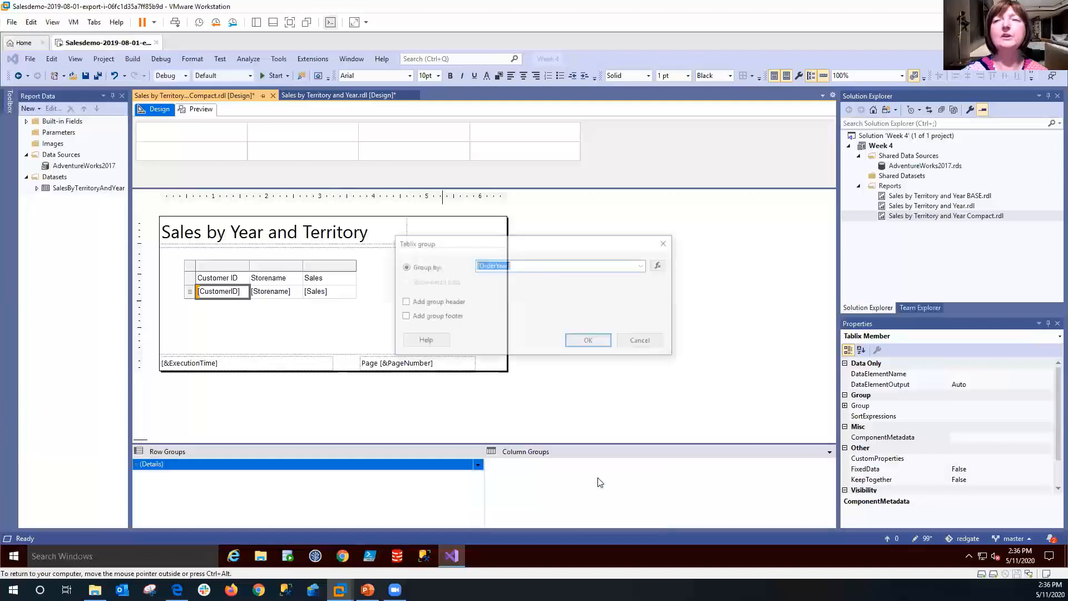
pyautogui.click(646, 267)
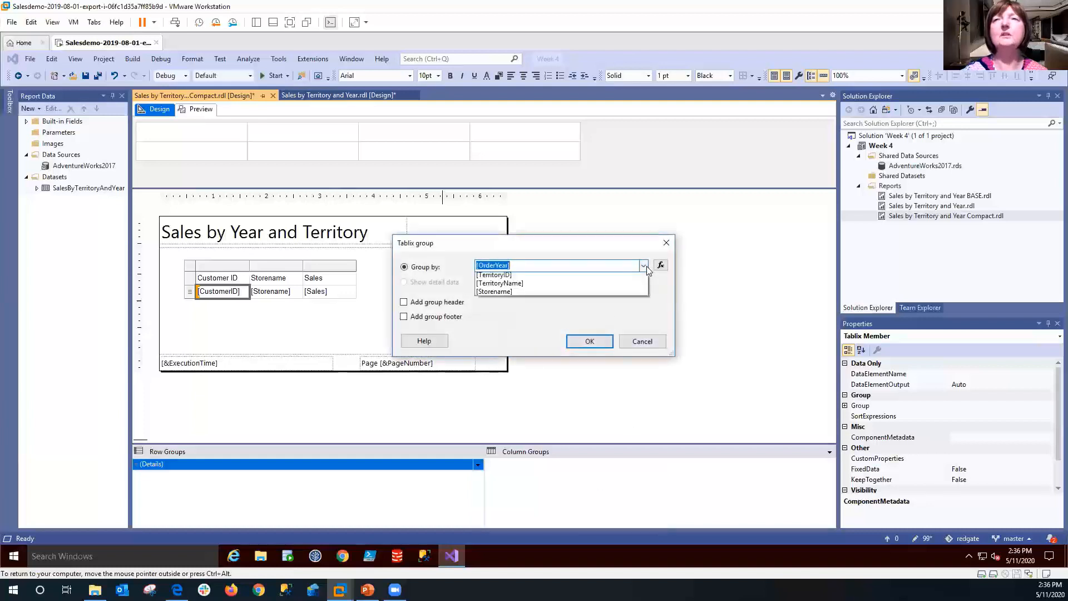
pyautogui.click(591, 308)
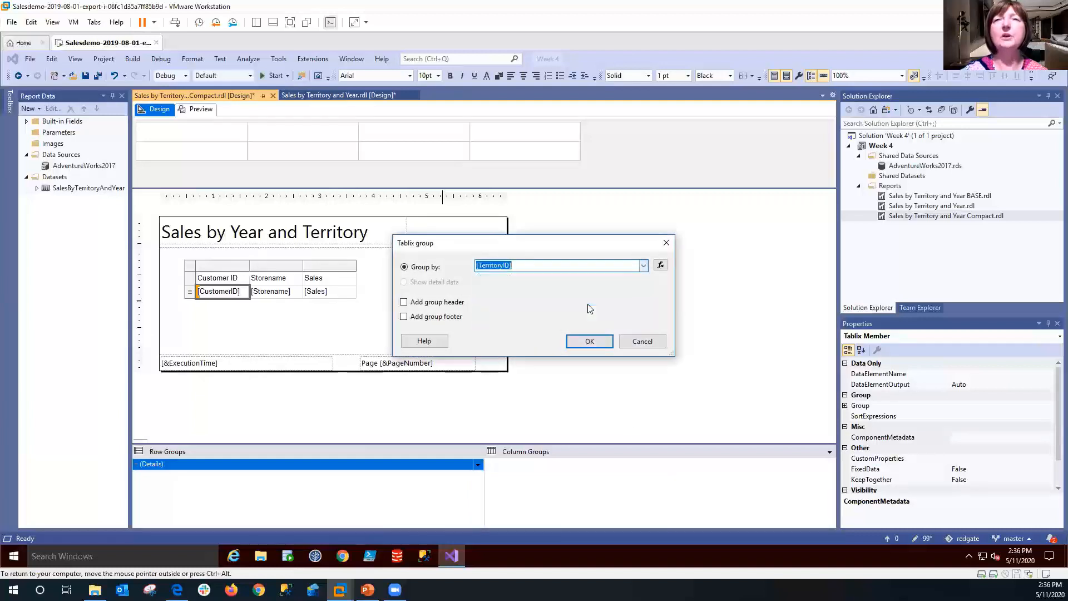
pyautogui.click(405, 303)
pyautogui.click(610, 345)
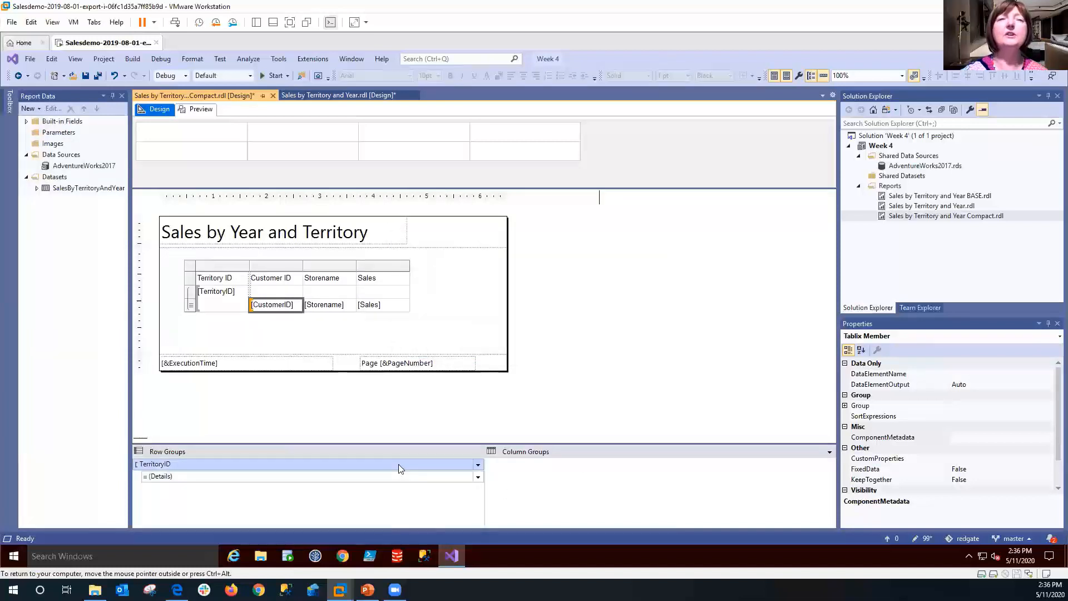
# Add a parent row group above the TerritoryID group, grouped by OrderYear, with a group header
pyautogui.click(479, 464)
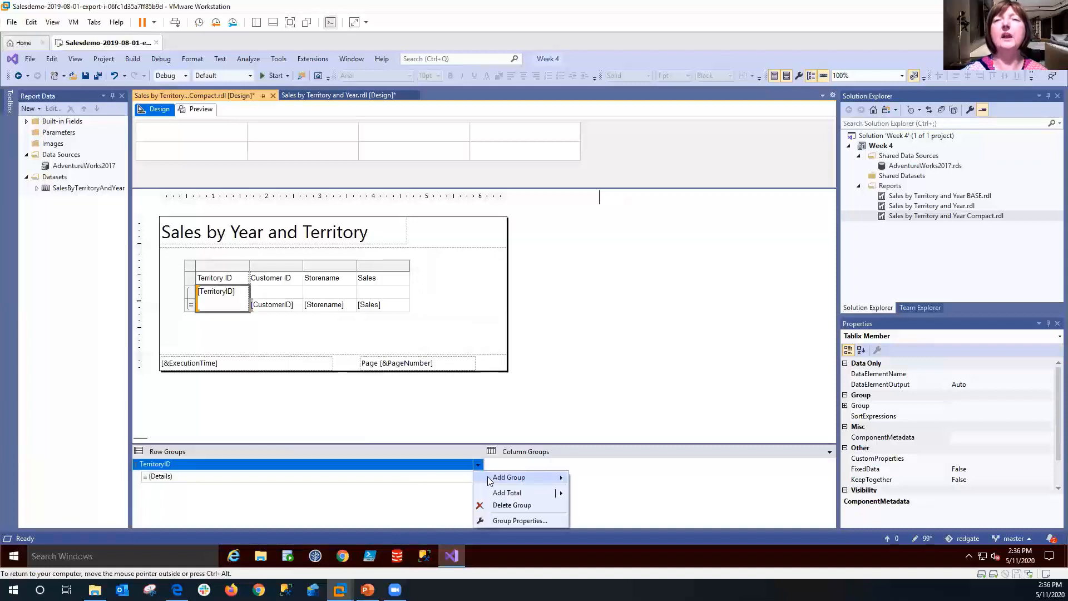
pyautogui.moveTo(489, 479)
pyautogui.click(597, 480)
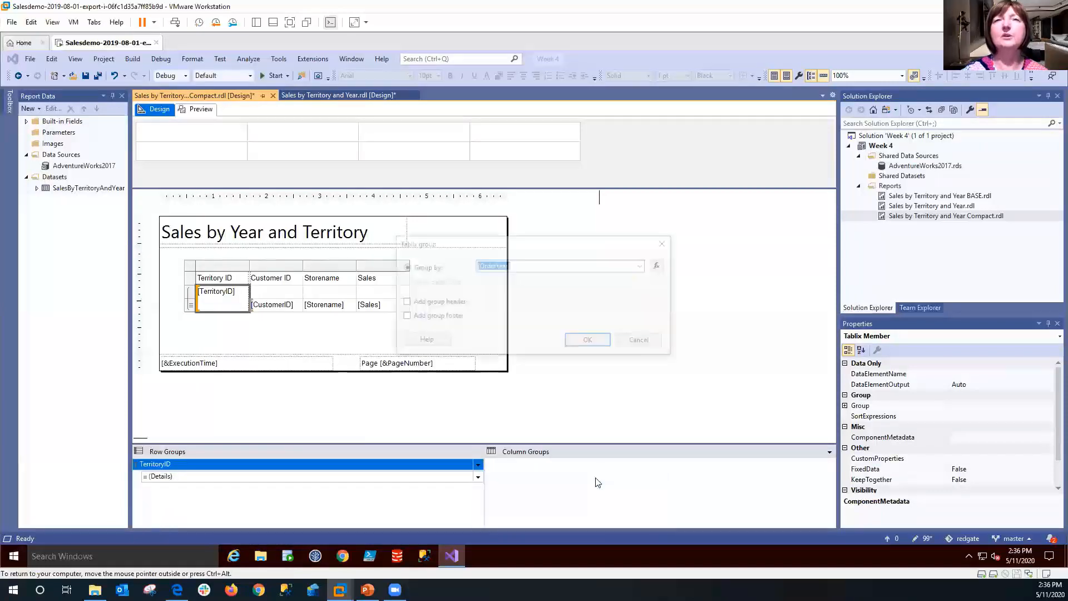
pyautogui.click(449, 303)
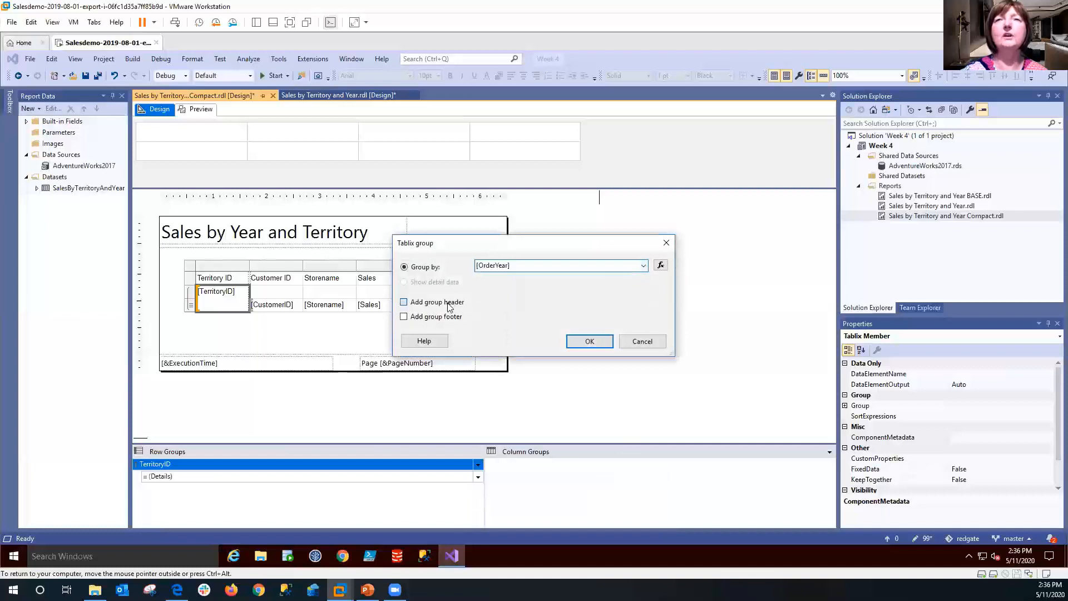
pyautogui.click(593, 341)
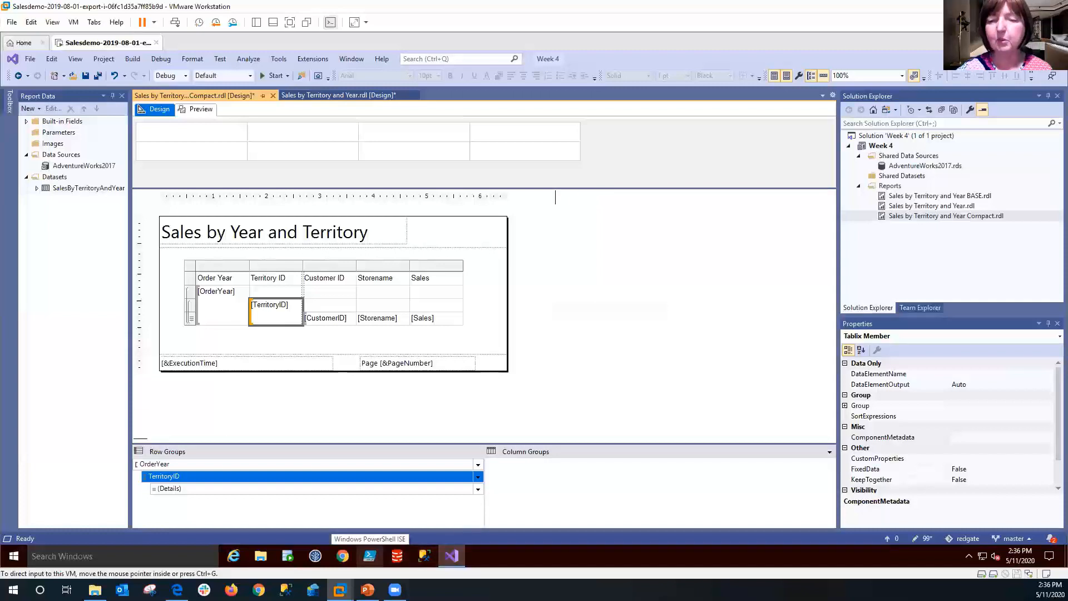
# Check the Compact report slide in PowerPoint, and back in the report insert an extra row inside the TerritoryID group, above the details
pyautogui.click(368, 590)
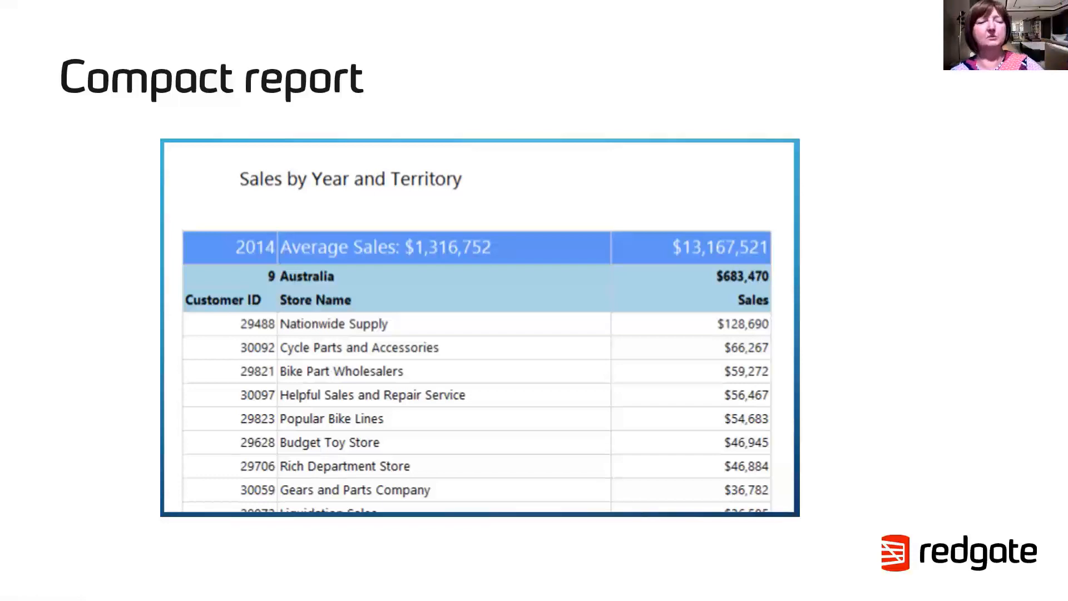
pyautogui.hotkey('alt', 'Tab')
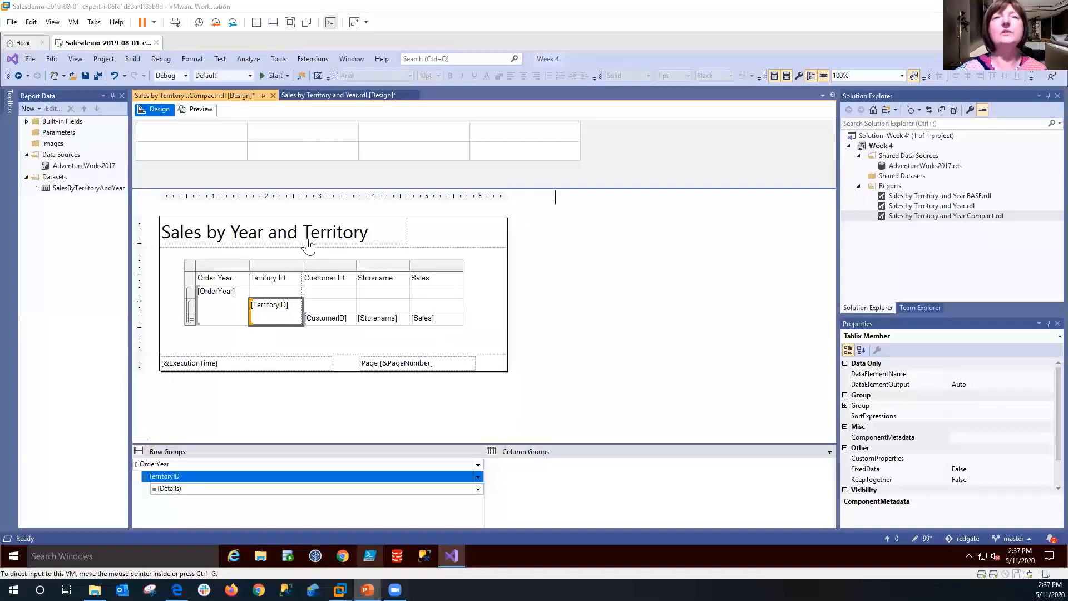
pyautogui.click(272, 317)
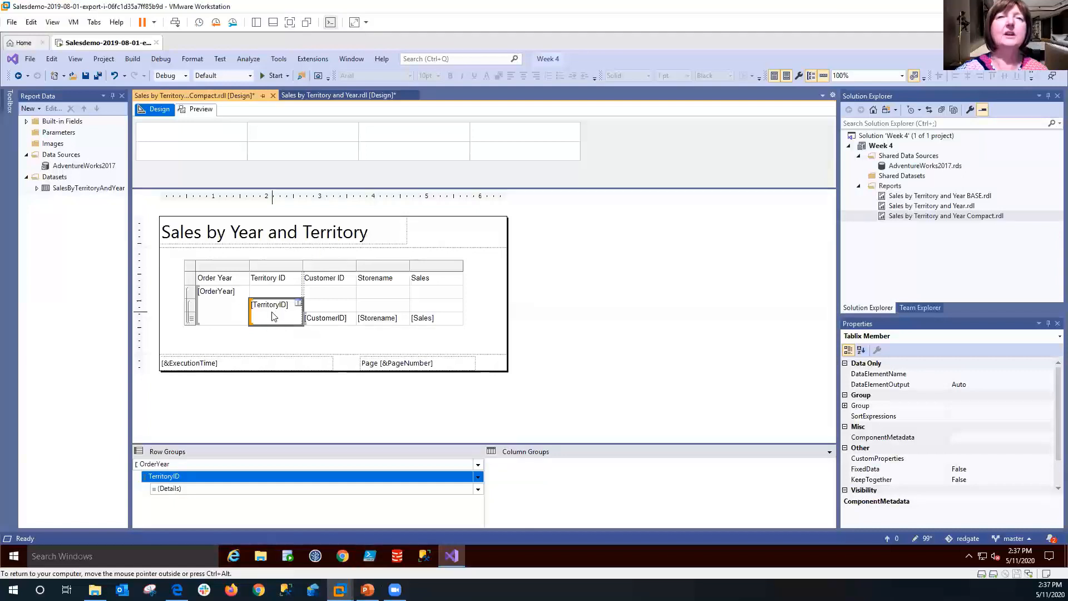
pyautogui.rightClick(272, 316)
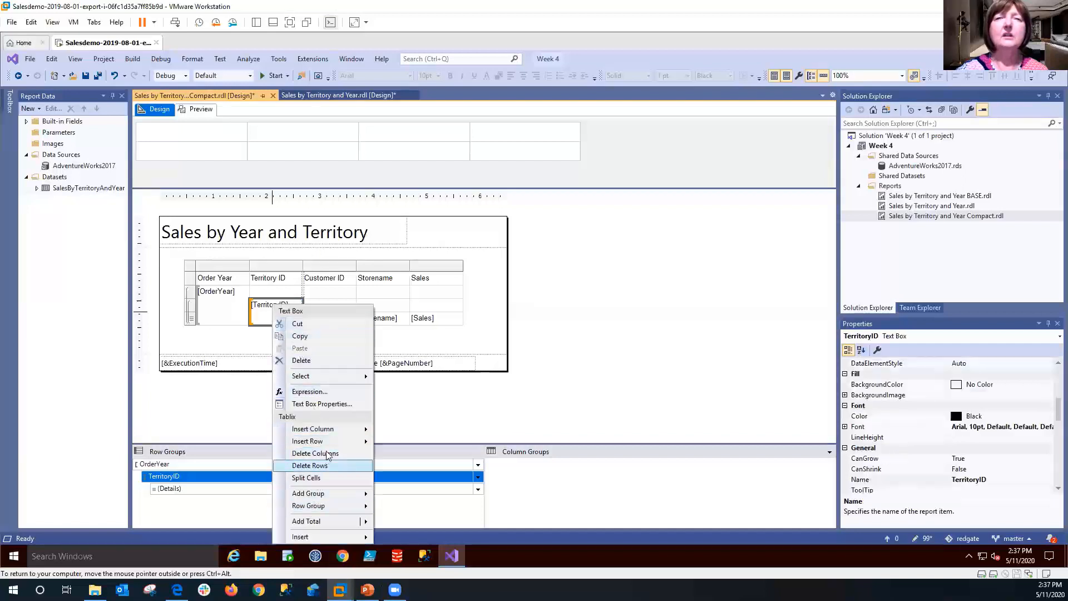
pyautogui.moveTo(338, 443)
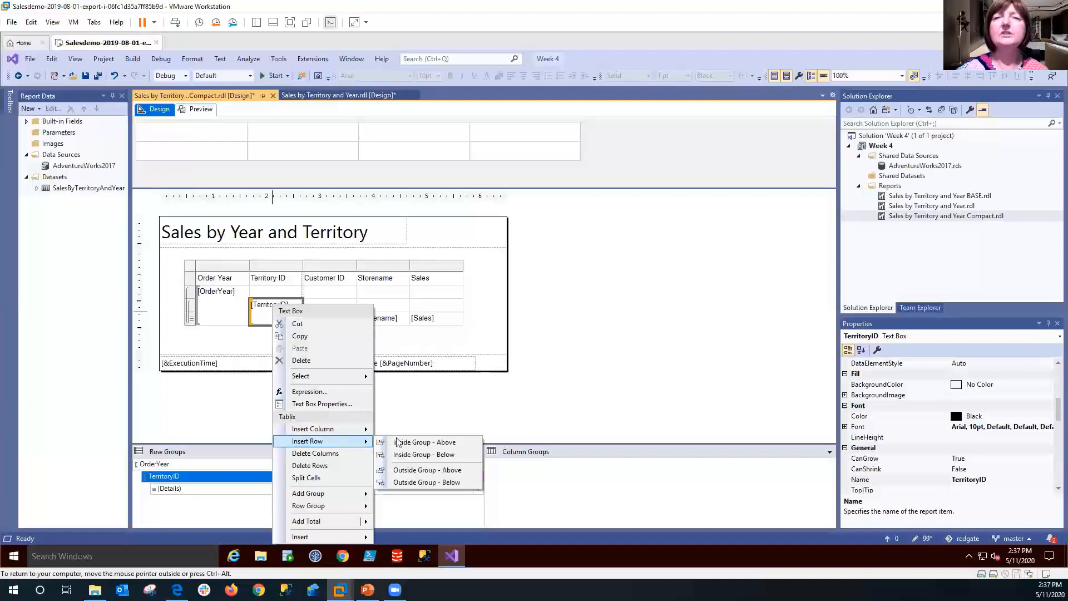
pyautogui.click(412, 442)
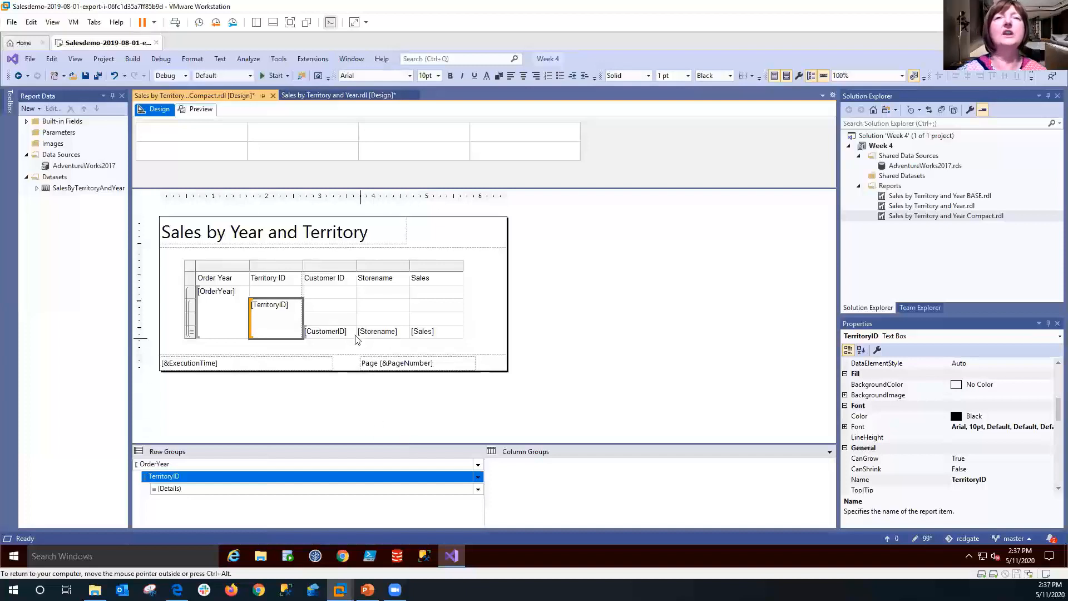
pyautogui.click(325, 322)
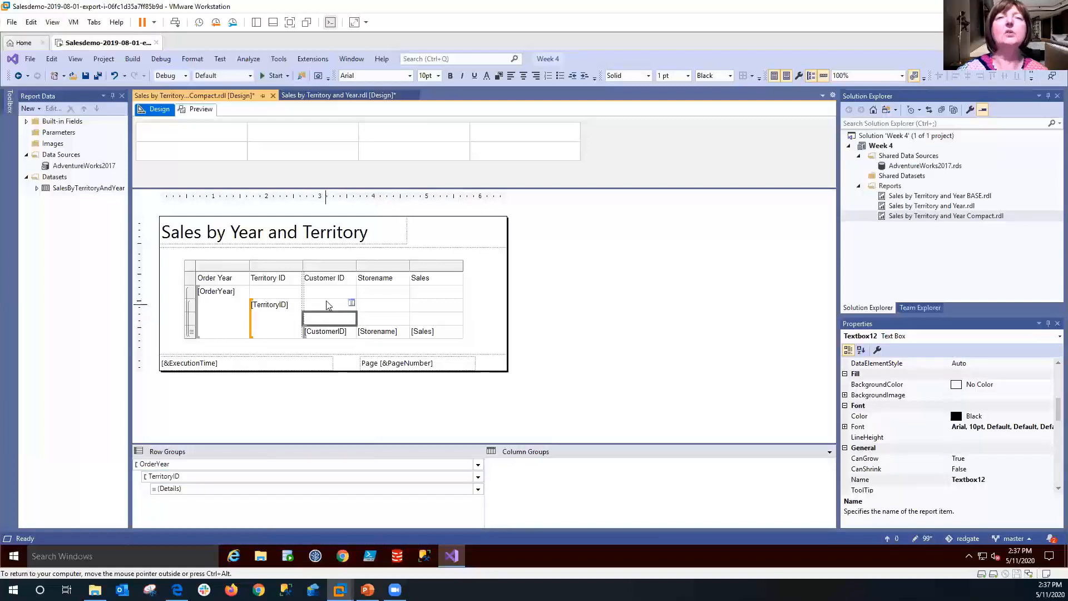
pyautogui.click(327, 308)
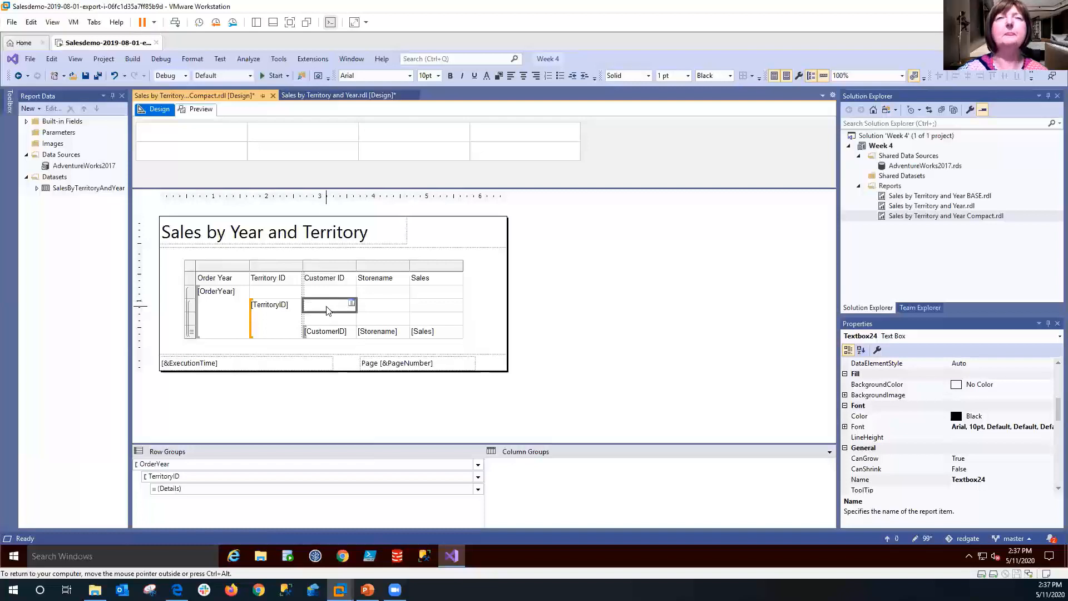
# Delete the Order Year and Territory ID columns from the table while keeping their row groups
pyautogui.click(219, 266)
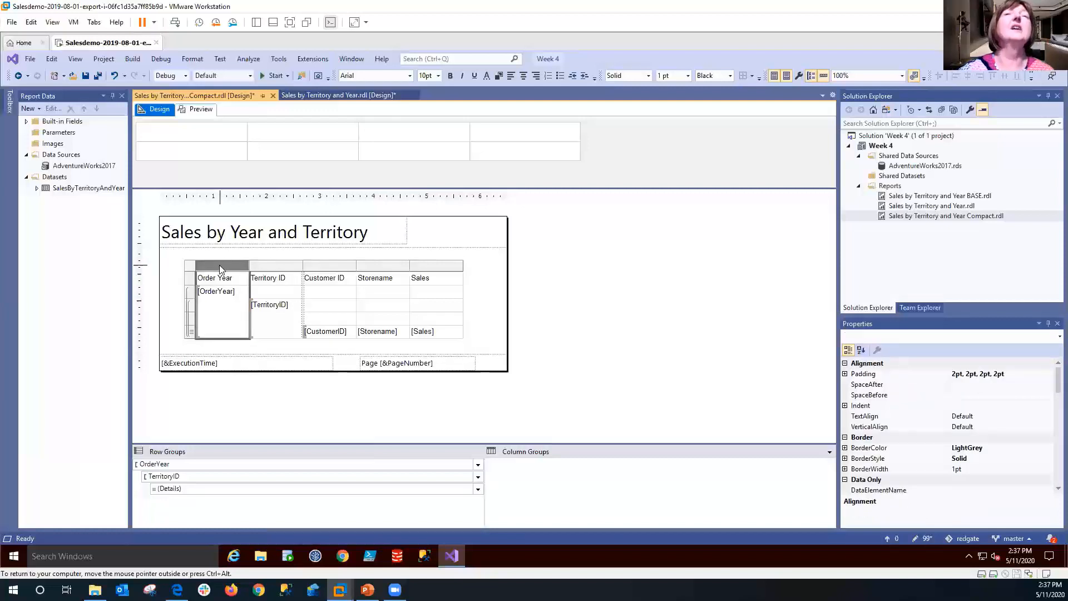
pyautogui.rightClick(219, 268)
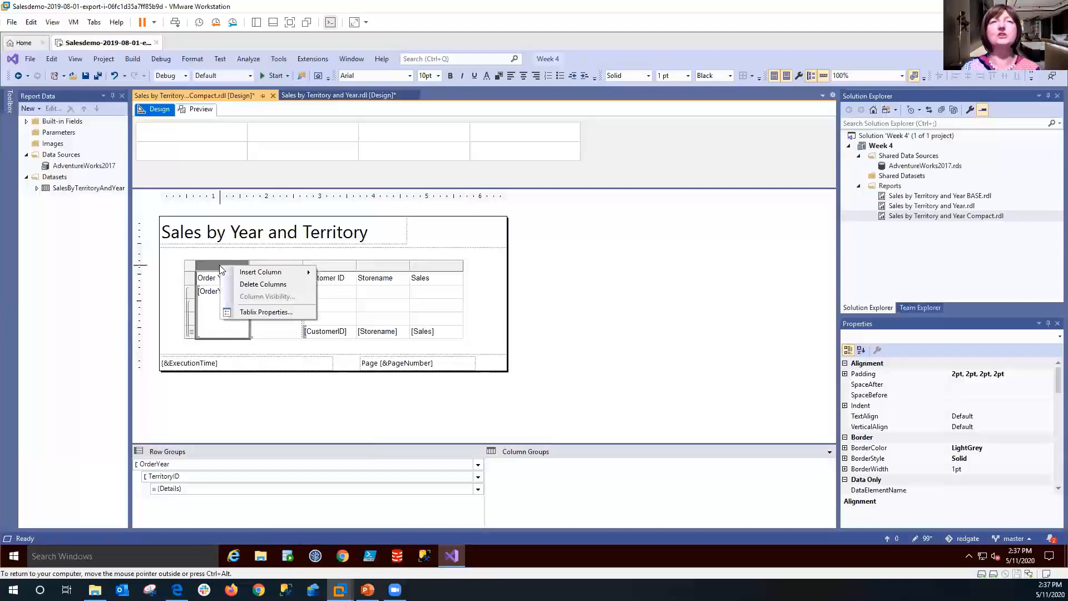
pyautogui.click(246, 284)
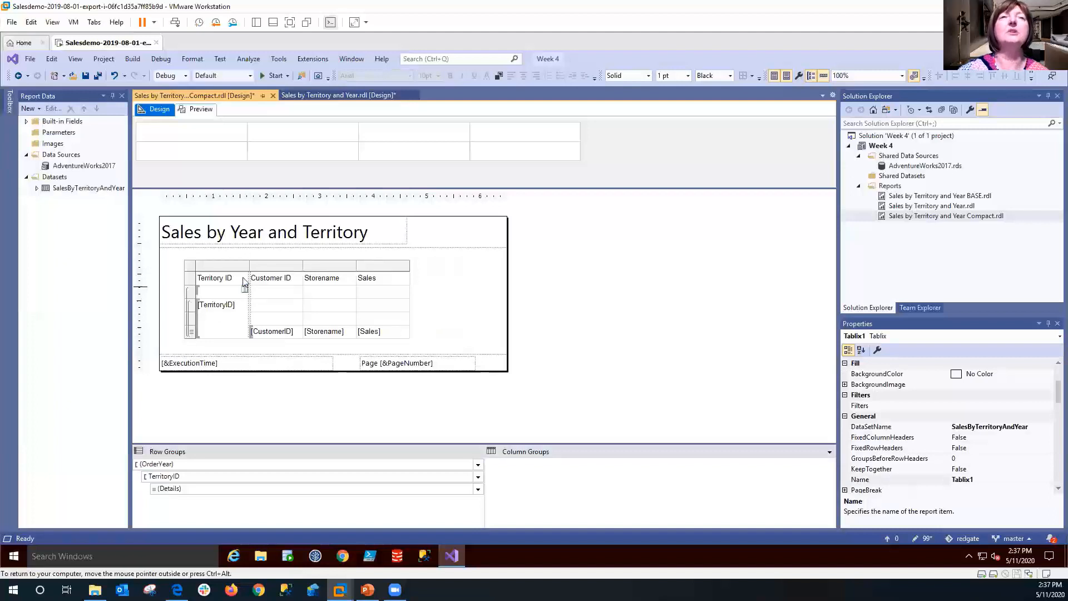
pyautogui.click(215, 265)
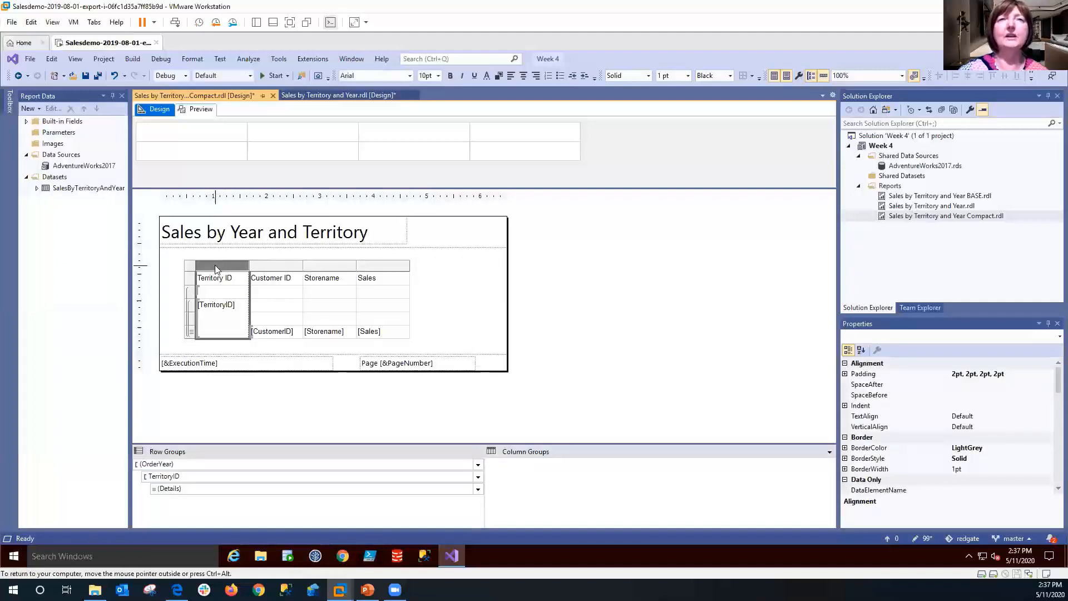
pyautogui.rightClick(215, 265)
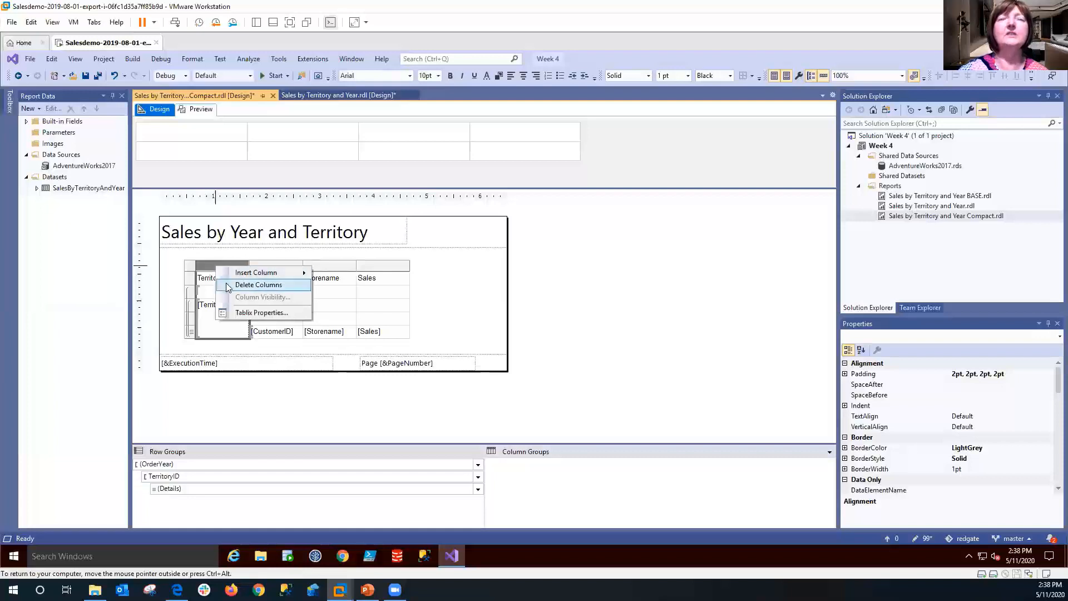
pyautogui.click(227, 285)
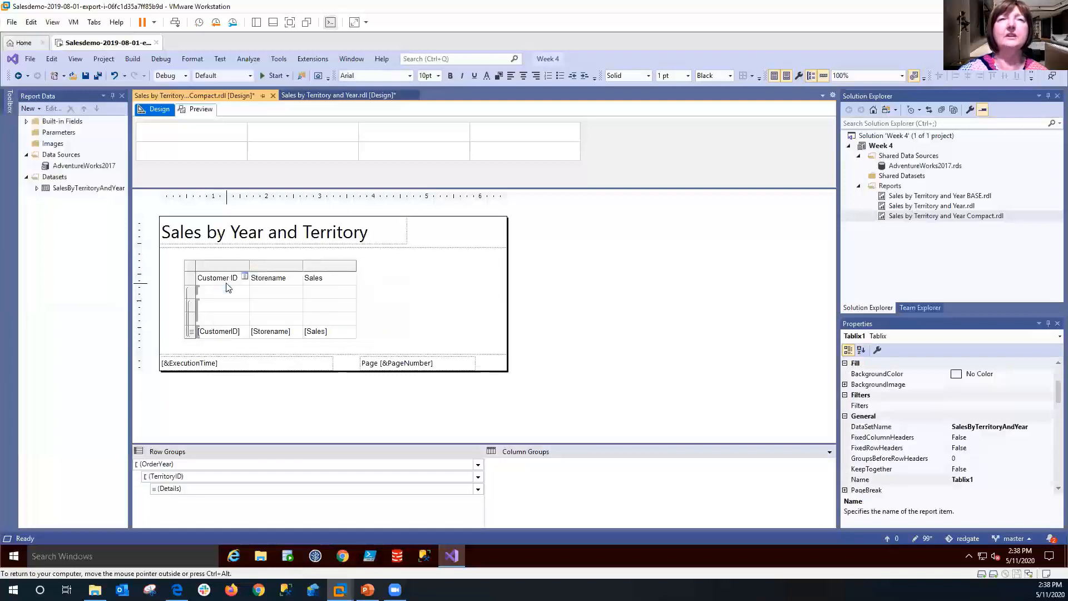
pyautogui.click(216, 476)
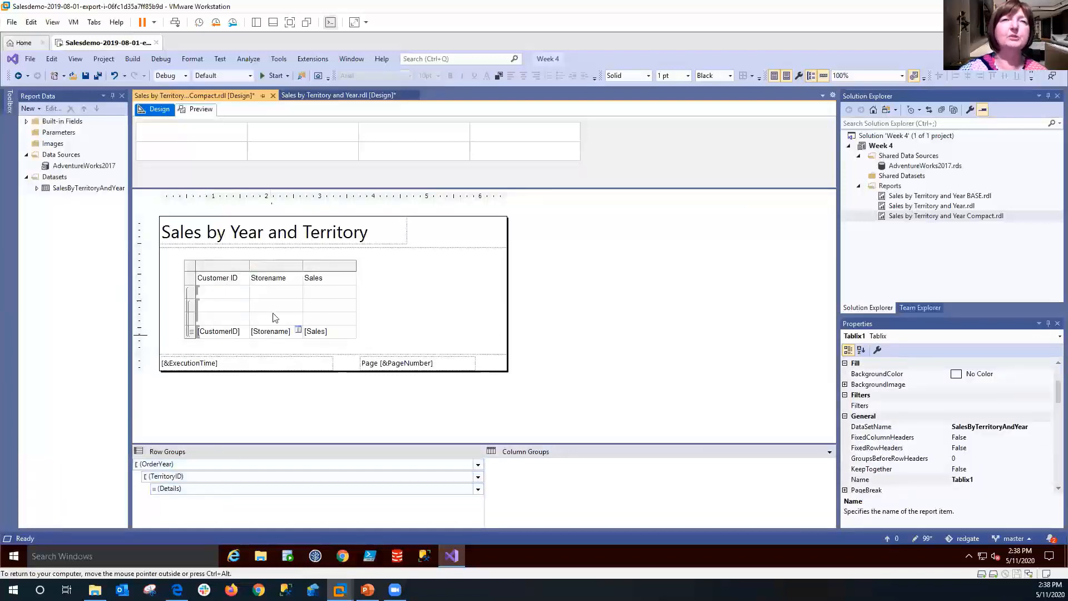
# Label the cells of the empty row directly above the detail row Customer ID, Store Name and Sales
pyautogui.click(219, 309)
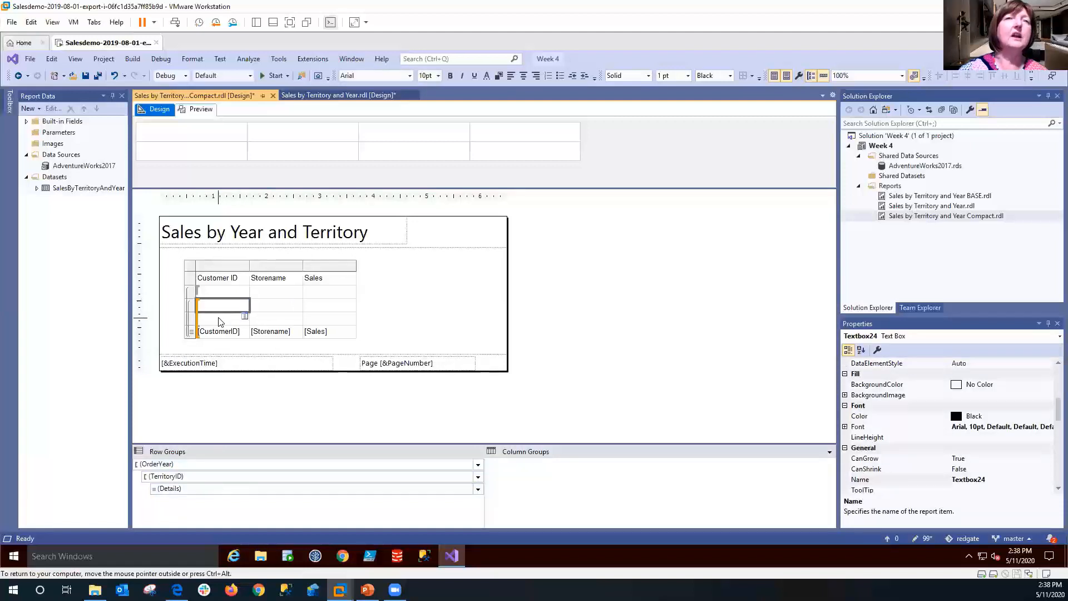
pyautogui.click(220, 320)
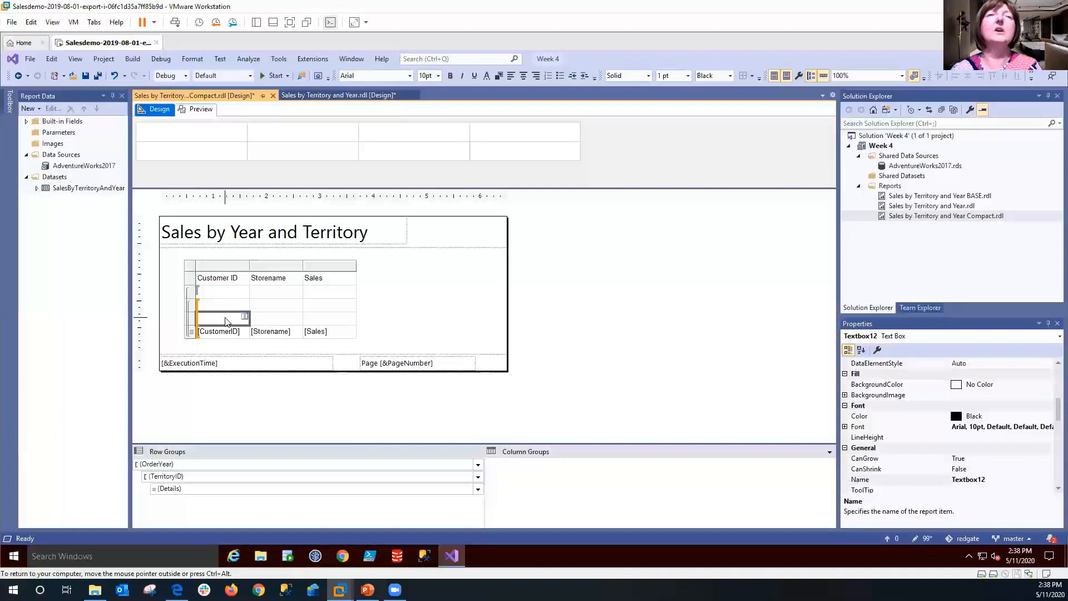
pyautogui.click(226, 318)
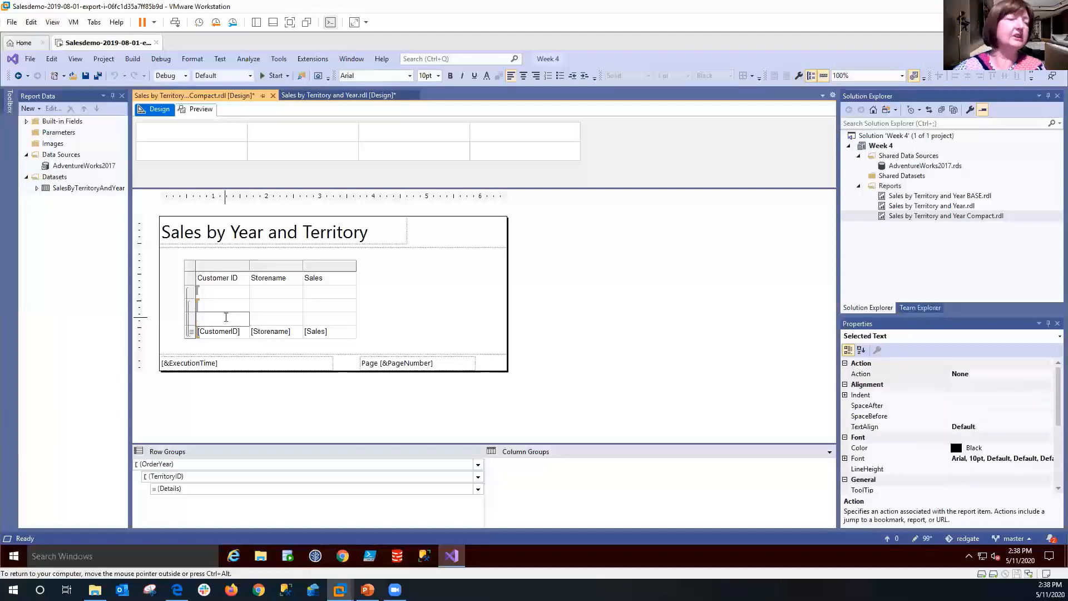
pyautogui.write('Cust')
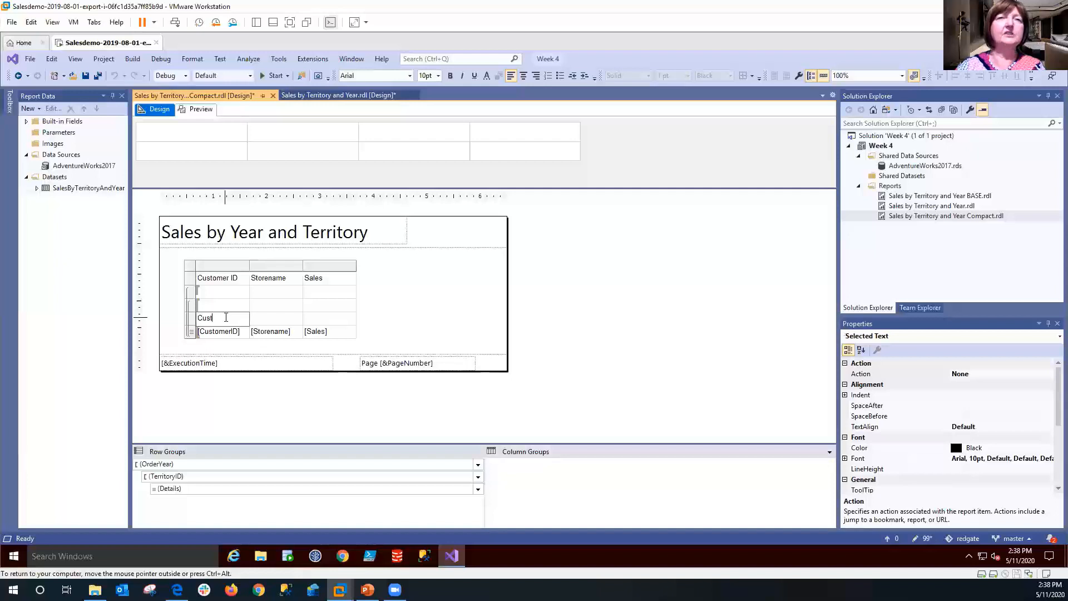
pyautogui.write('omer ID')
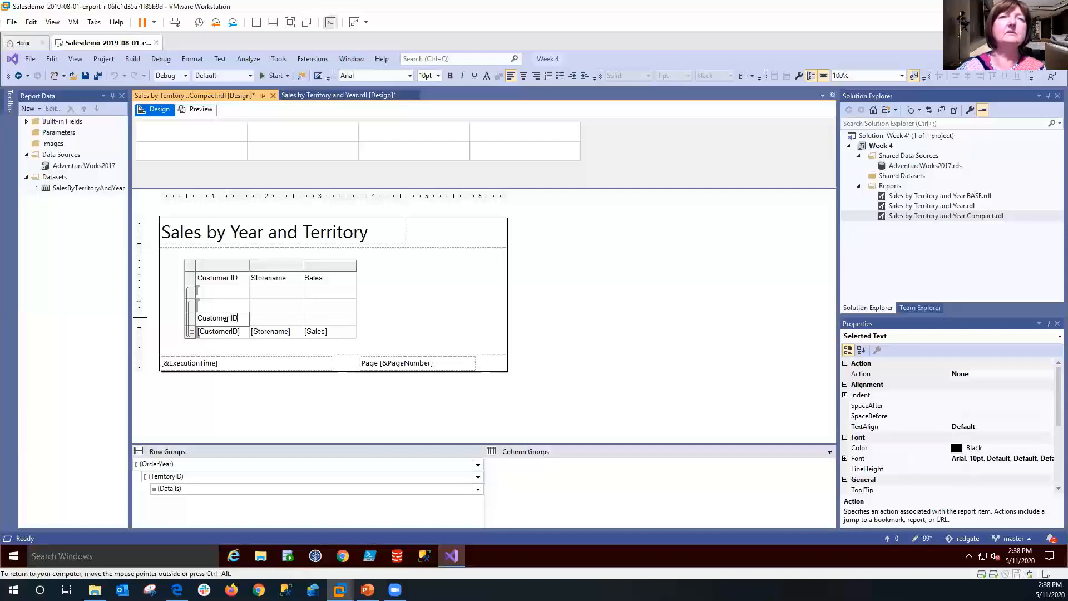
pyautogui.click(271, 321)
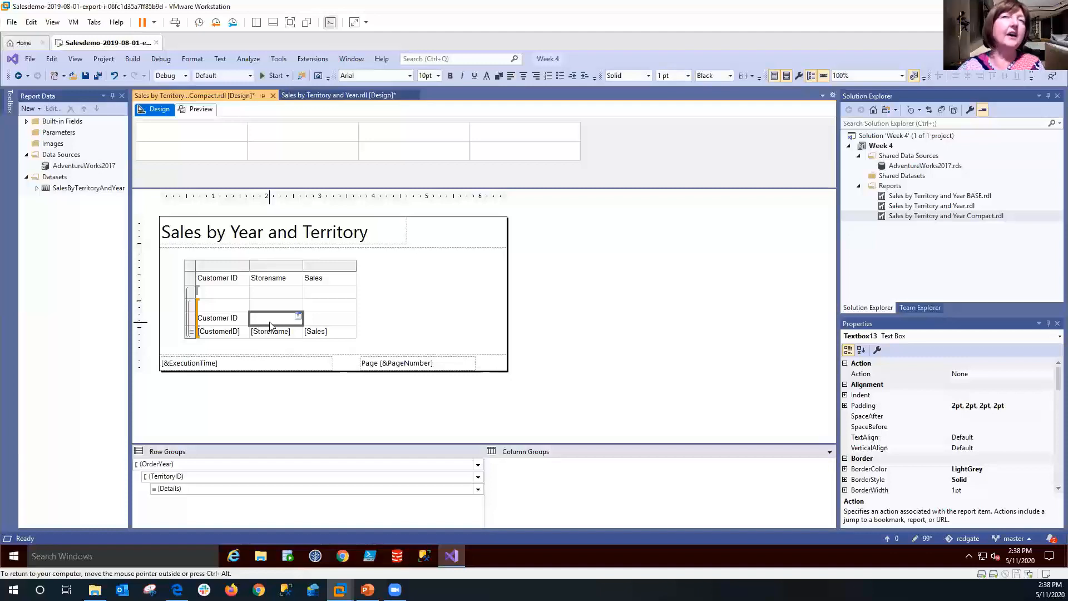
pyautogui.write('S')
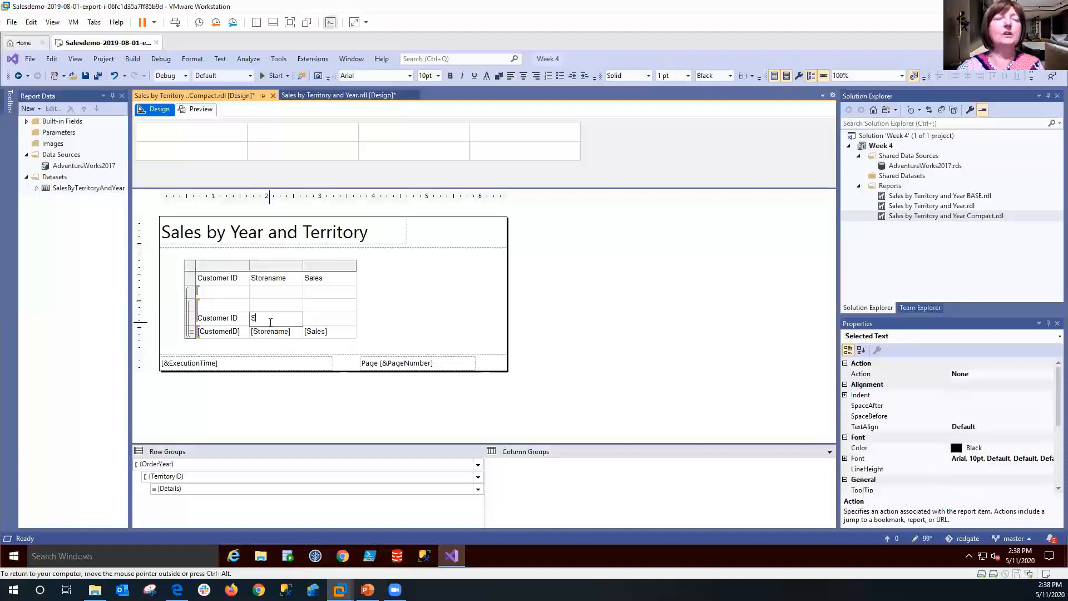
pyautogui.write('tore Name')
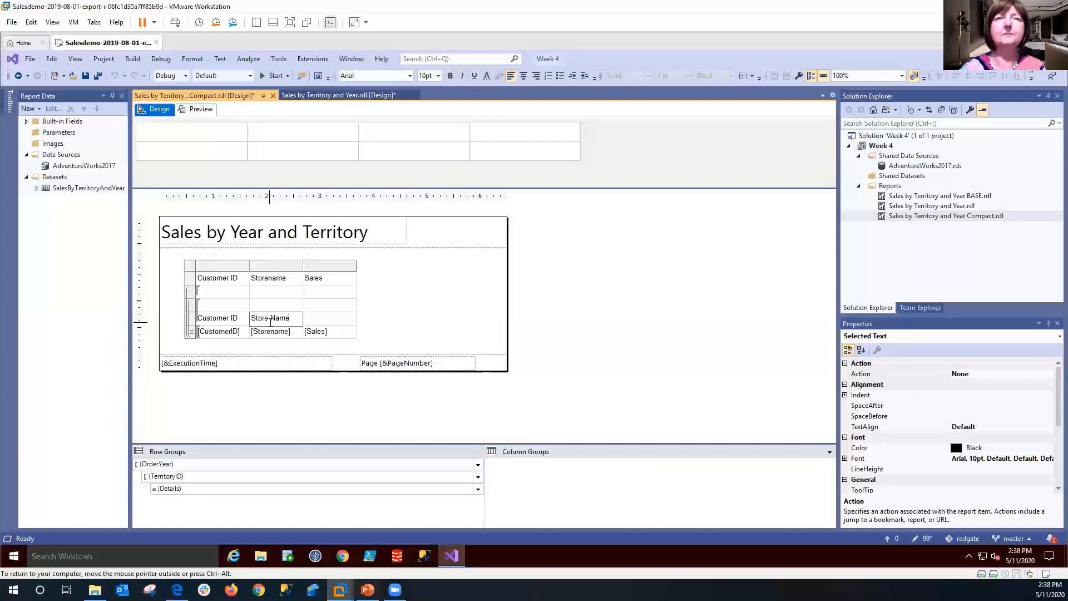
pyautogui.click(329, 323)
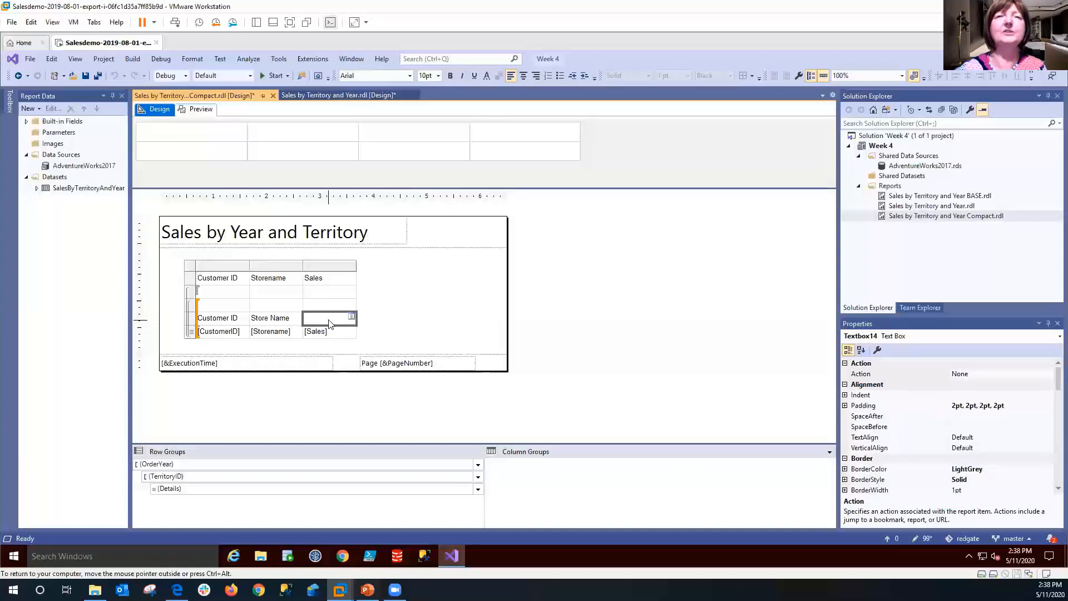
pyautogui.write('Sales')
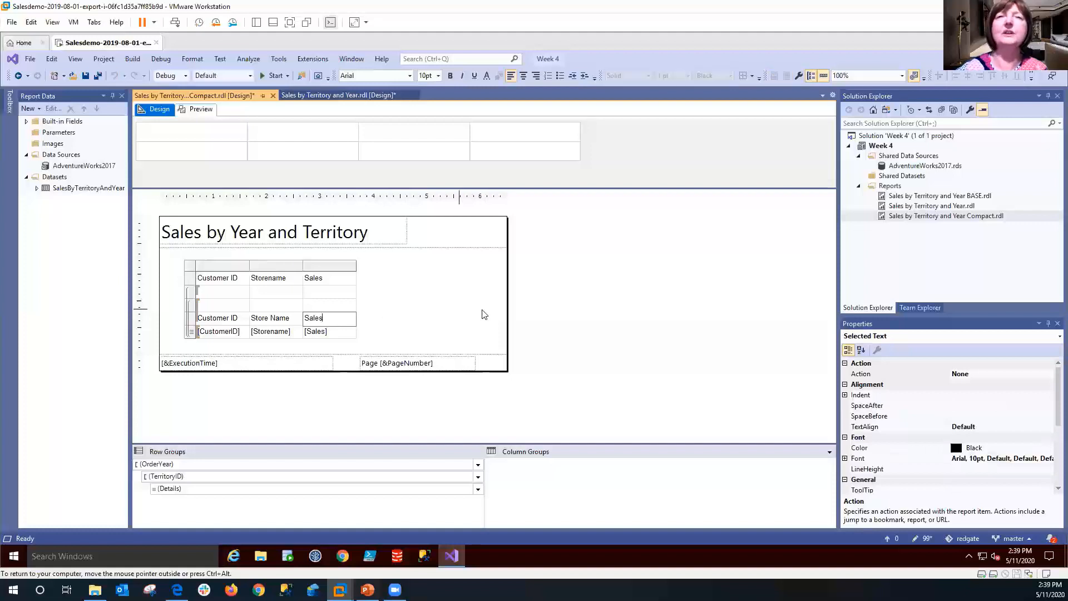
pyautogui.click(438, 316)
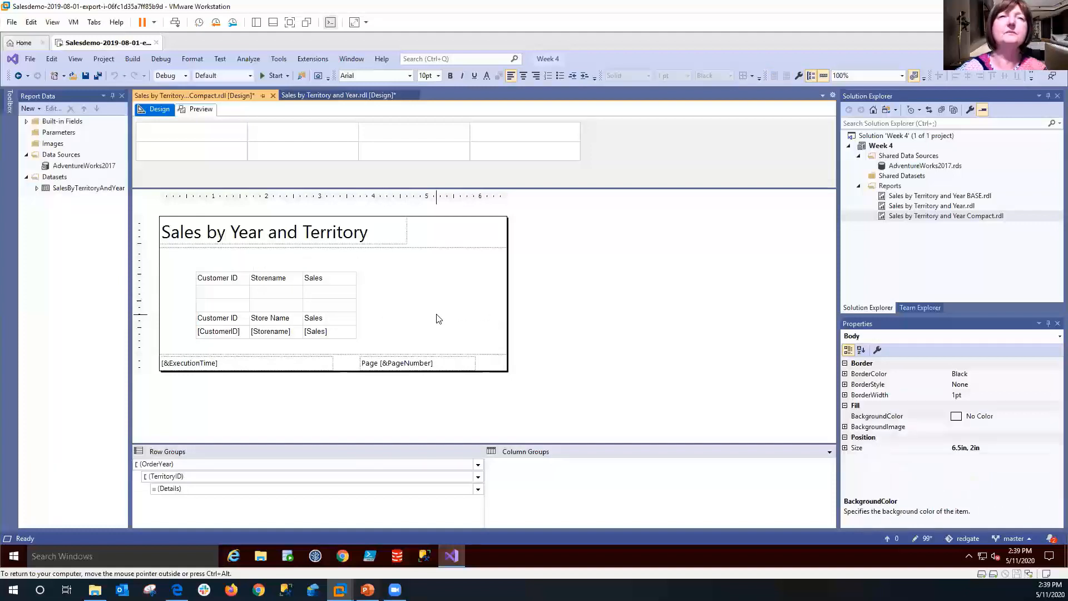
# Place the TerritoryID field in the first cell of the empty row above the Customer ID labels
pyautogui.click(225, 306)
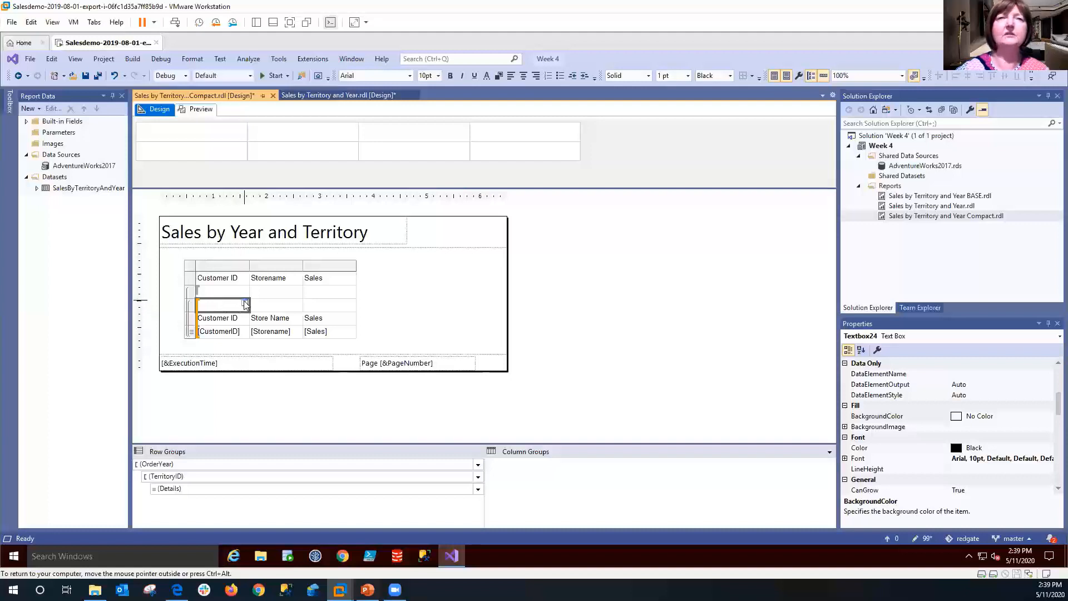
pyautogui.click(245, 303)
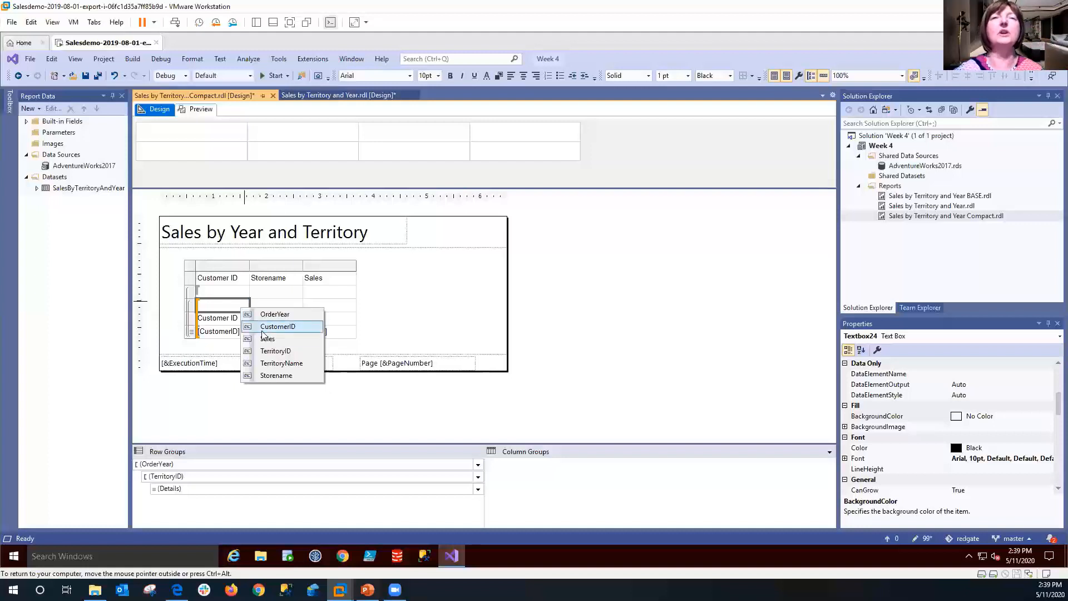
pyautogui.click(276, 351)
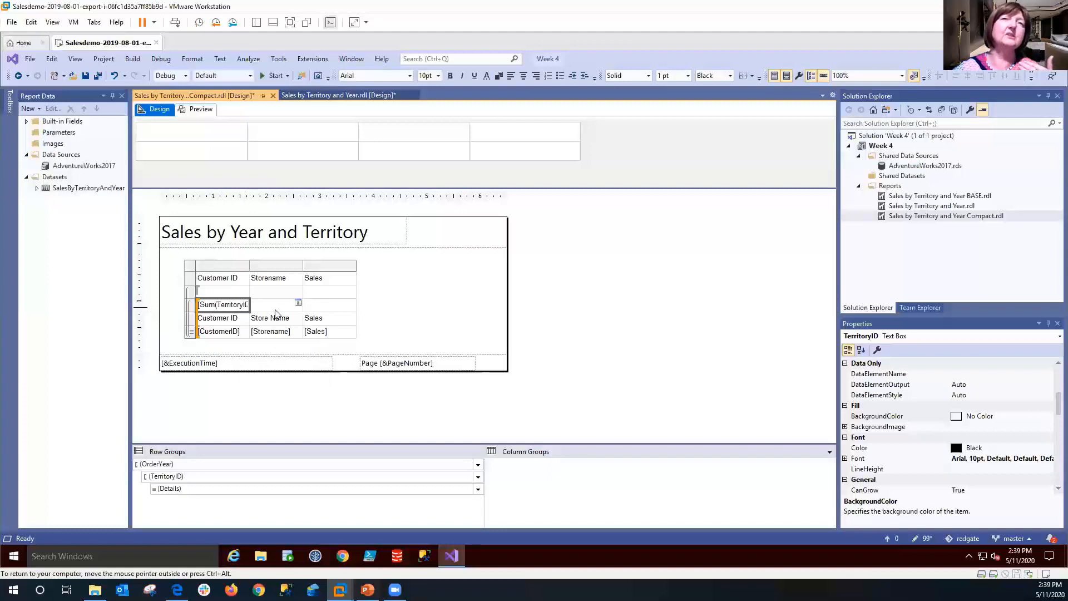
pyautogui.click(454, 313)
# Remove the Sum aggregate from the TerritoryID cell so its expression reads =Fields!TerritoryID.Value
pyautogui.rightClick(212, 305)
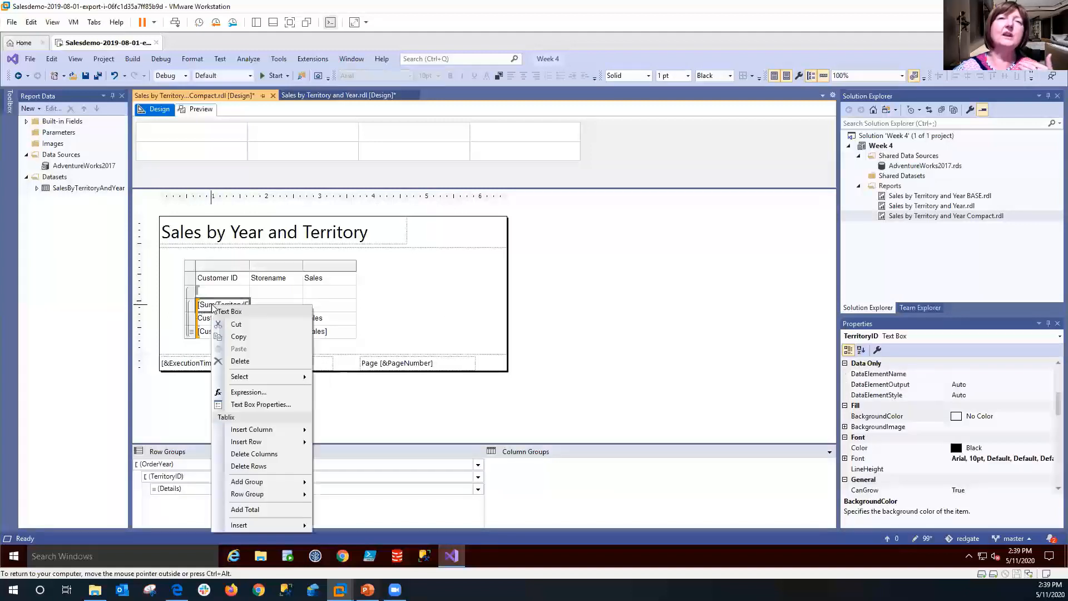
pyautogui.click(266, 395)
pyautogui.click(354, 150)
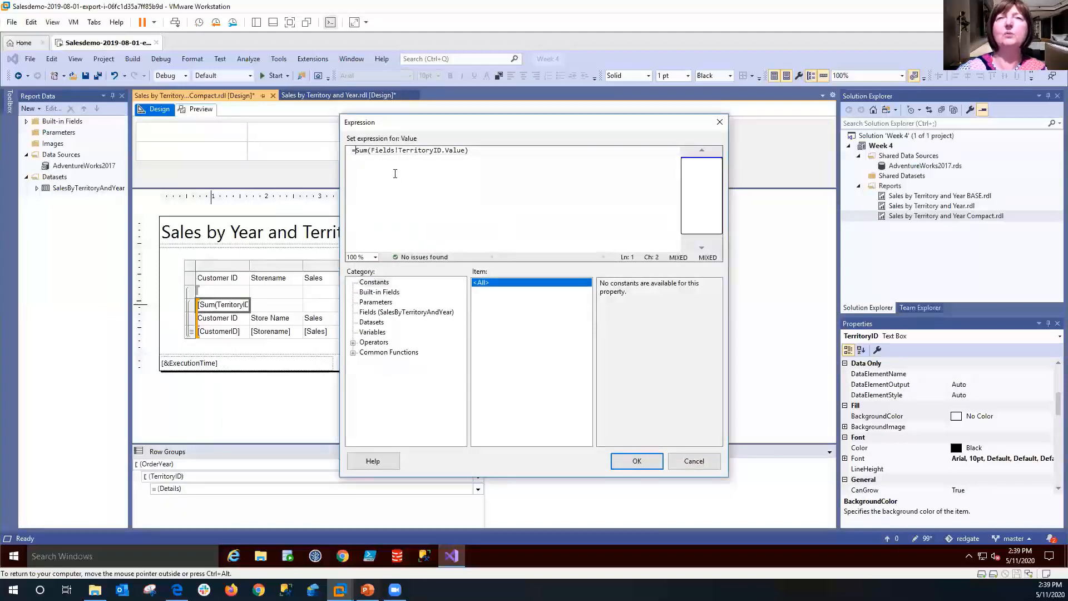
pyautogui.press('Delete')
pyautogui.press('Delete')
pyautogui.press('Delete')
pyautogui.press('Delete')
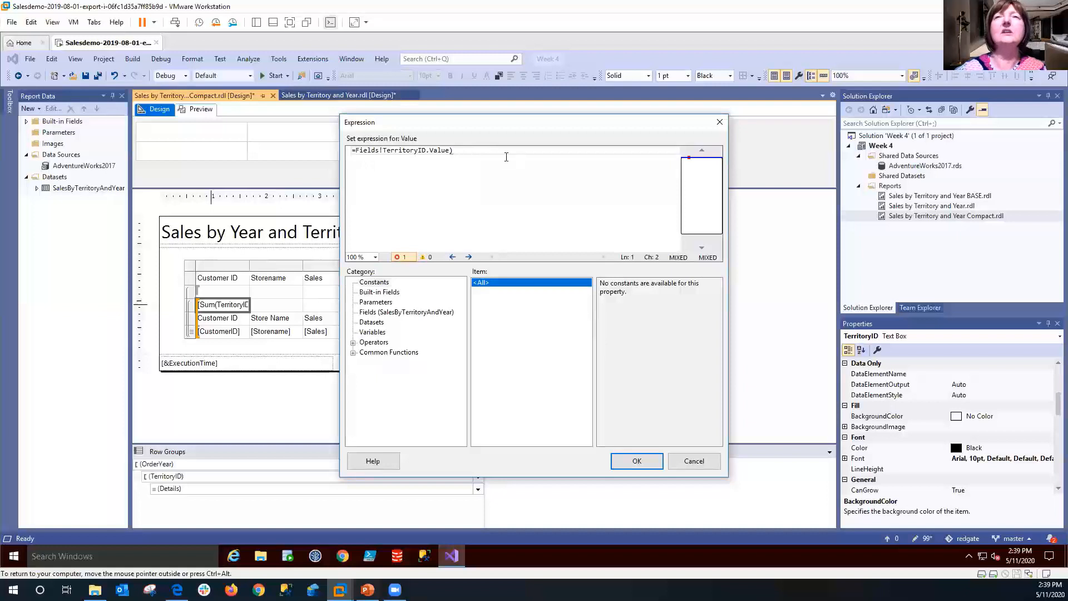
pyautogui.click(494, 151)
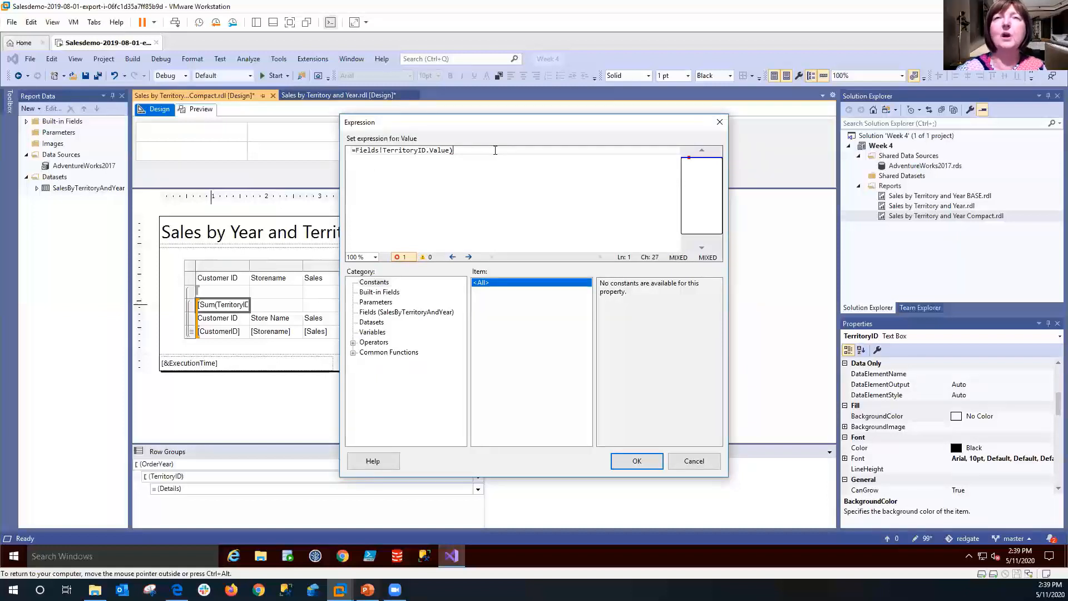
pyautogui.press('BackSpace')
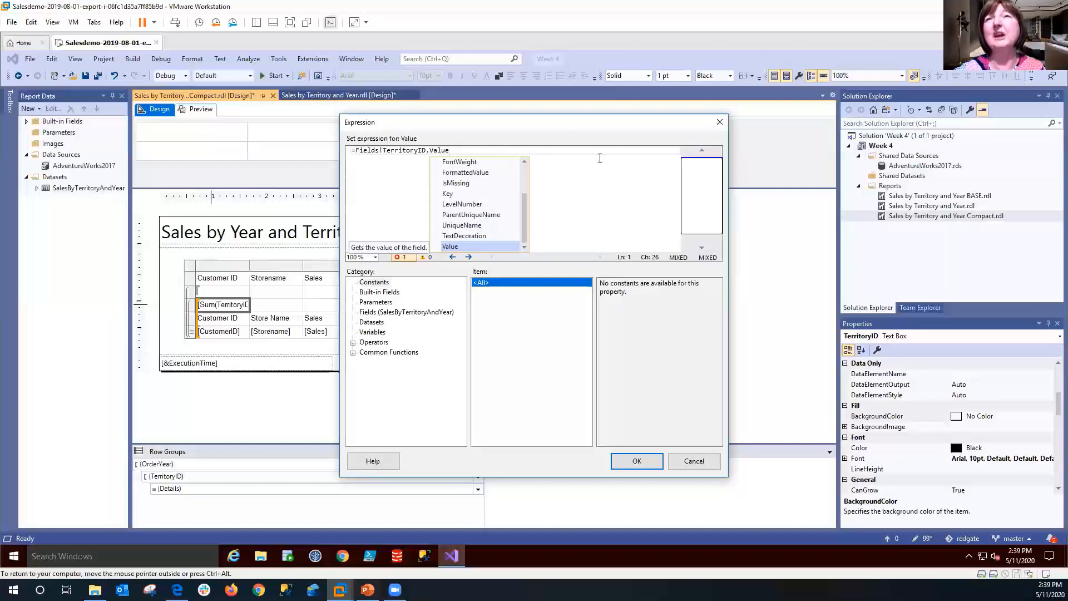
pyautogui.click(637, 461)
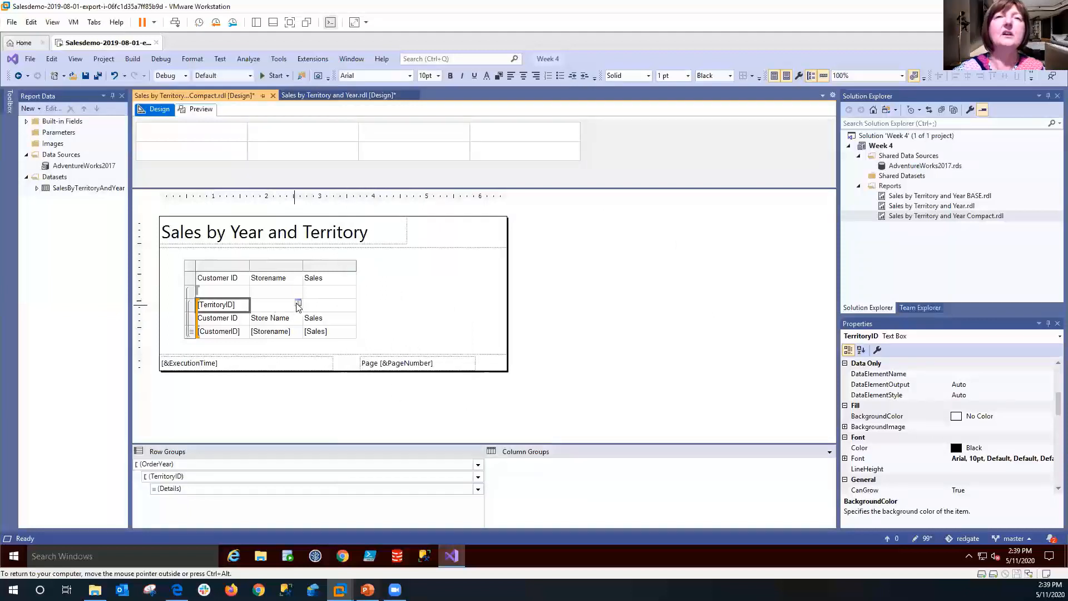
# Place the TerritoryName field in the cell beside TerritoryID in the territory header row
pyautogui.click(279, 312)
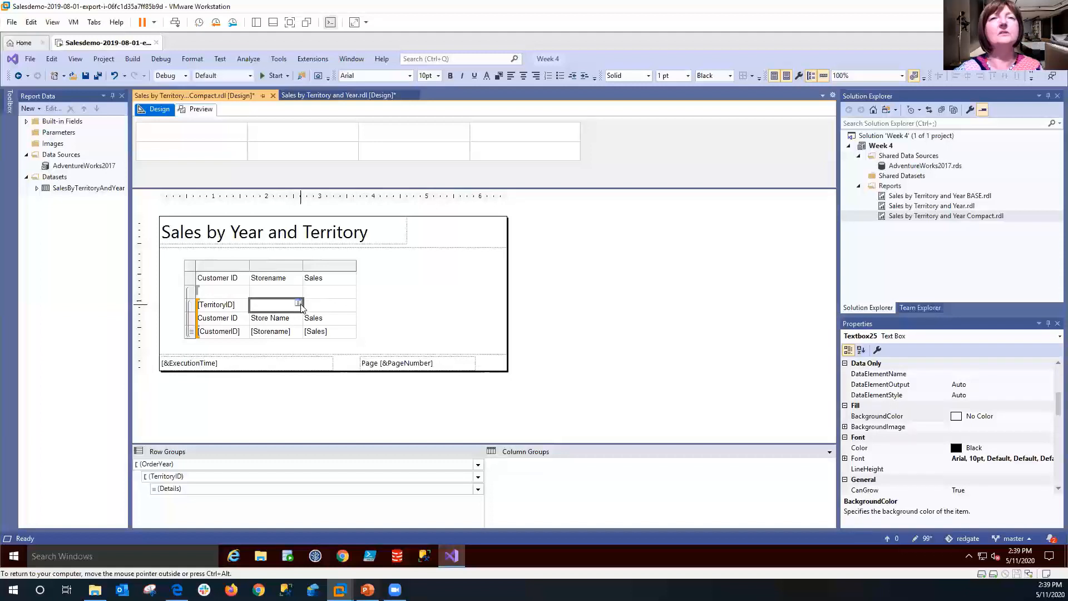
pyautogui.click(299, 304)
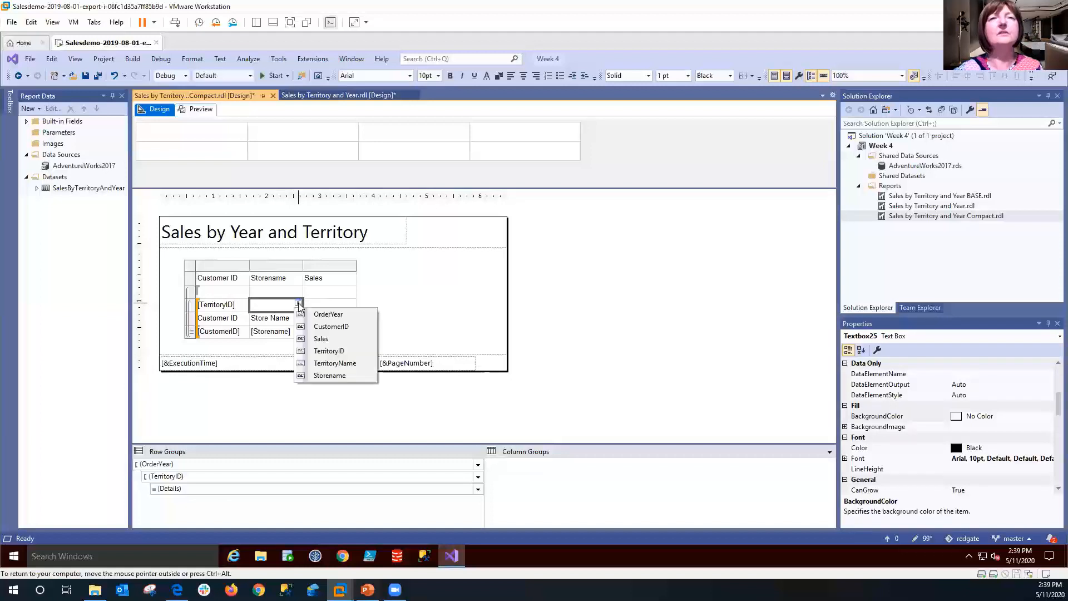
pyautogui.click(322, 366)
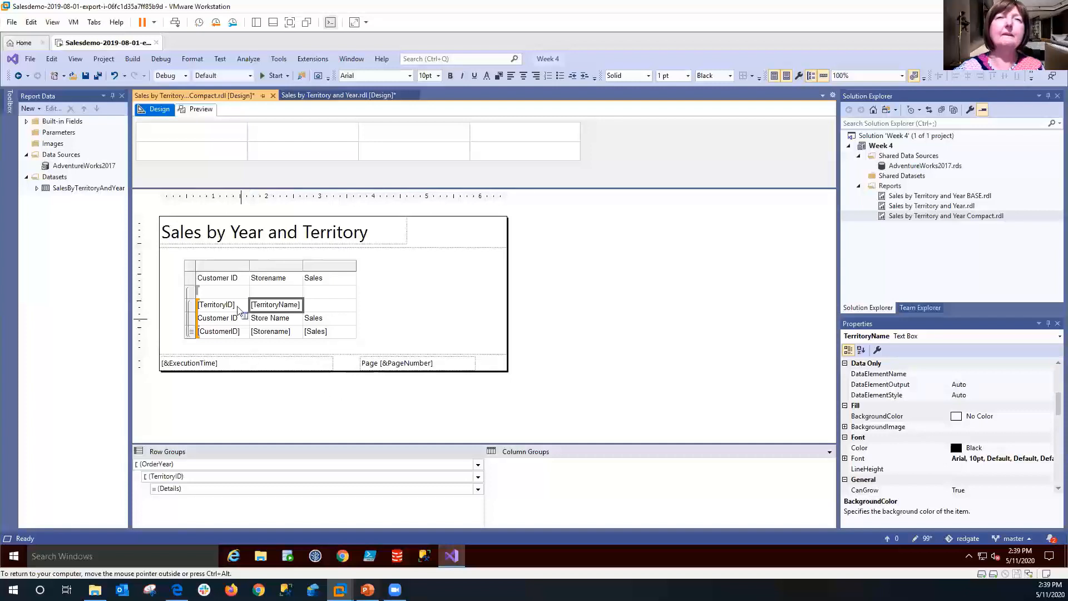
# Clear the Customer ID and Storename labels from the table's topmost header row
pyautogui.doubleClick(237, 280)
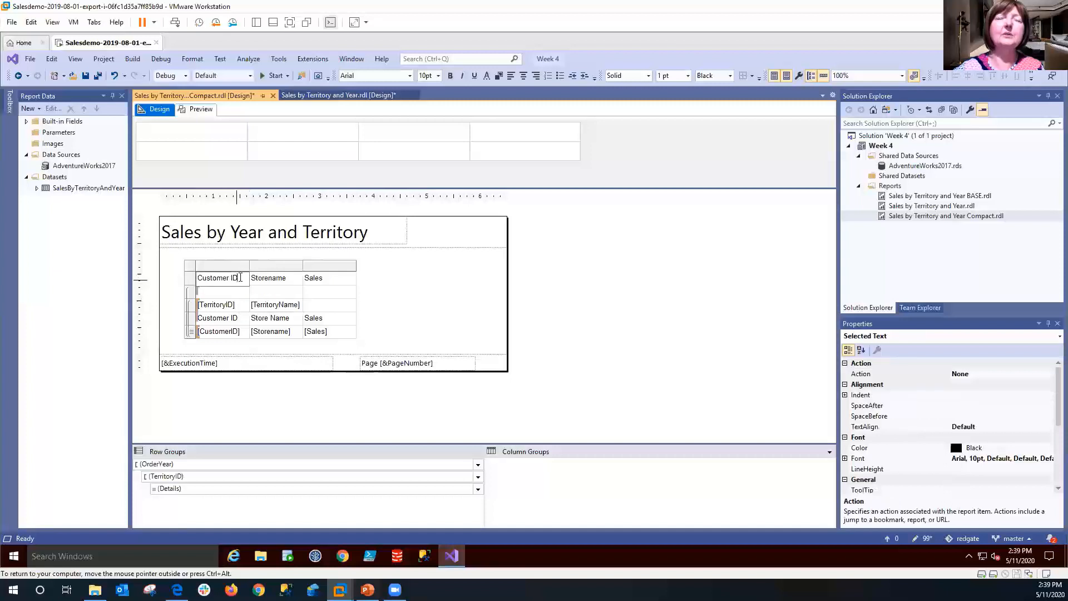
pyautogui.press('BackSpace')
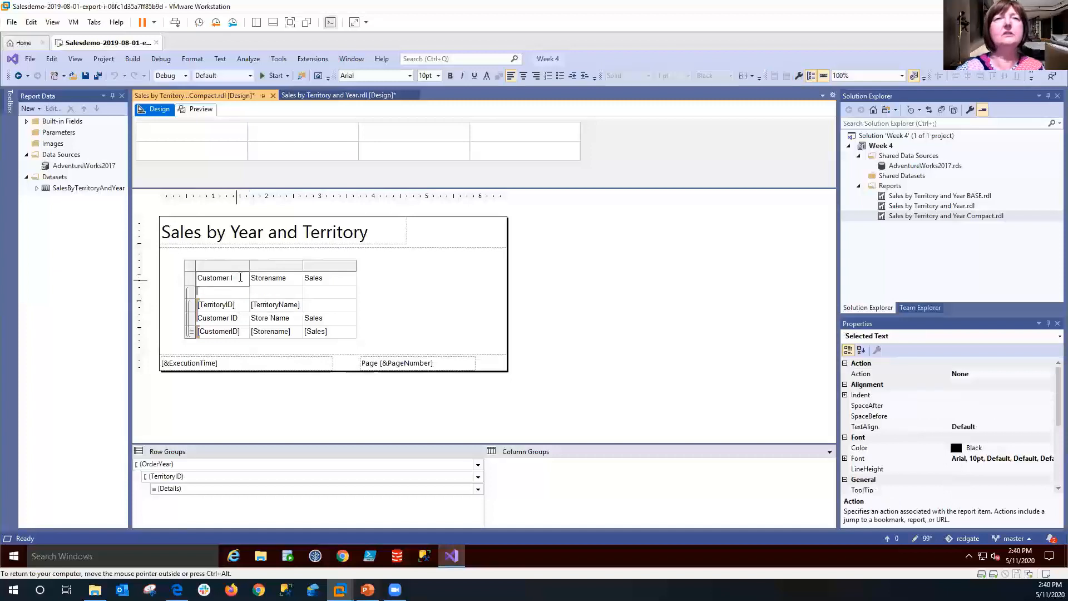
pyautogui.press('BackSpace')
pyautogui.press('BackSpace')
pyautogui.press('BackSpace')
pyautogui.press('BackSpace')
pyautogui.press('BackSpace')
pyautogui.press('BackSpace')
pyautogui.press('BackSpace')
pyautogui.press('BackSpace')
pyautogui.press('BackSpace')
pyautogui.press('BackSpace')
pyautogui.click(282, 277)
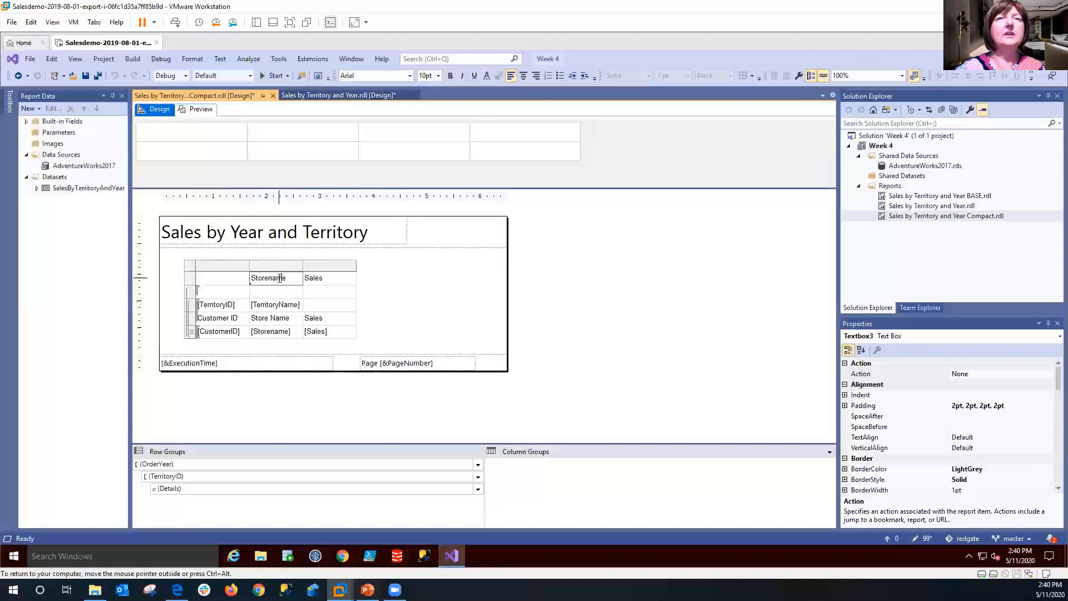
pyautogui.click(282, 277)
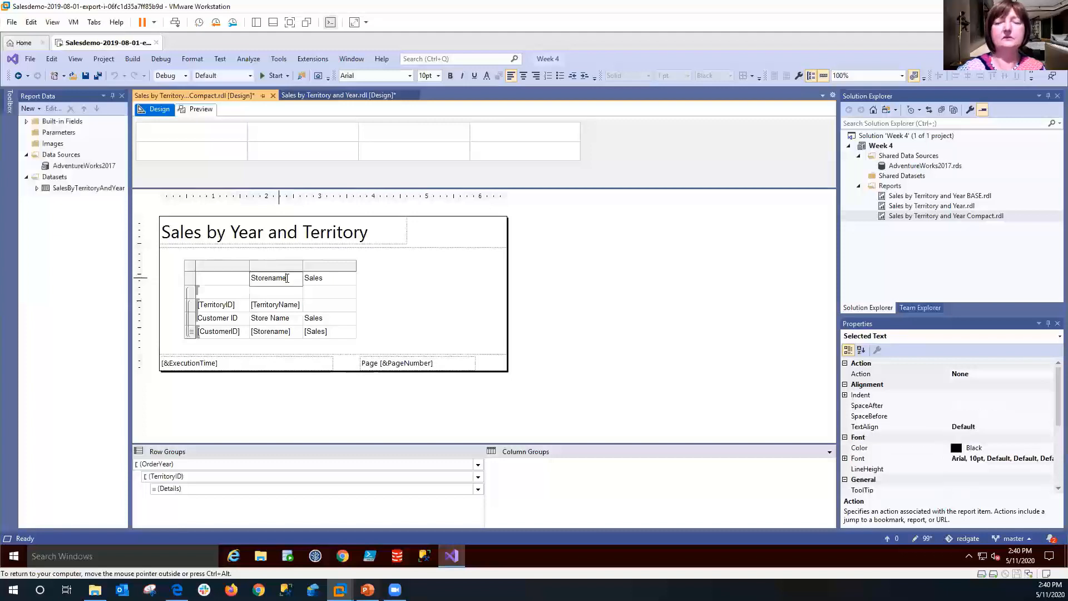
pyautogui.press('BackSpace')
pyautogui.press('BackSpace')
pyautogui.press('BackSpace')
pyautogui.press('BackSpace')
pyautogui.press('BackSpace')
pyautogui.press('BackSpace')
pyautogui.press('BackSpace')
pyautogui.press('BackSpace')
pyautogui.press('BackSpace')
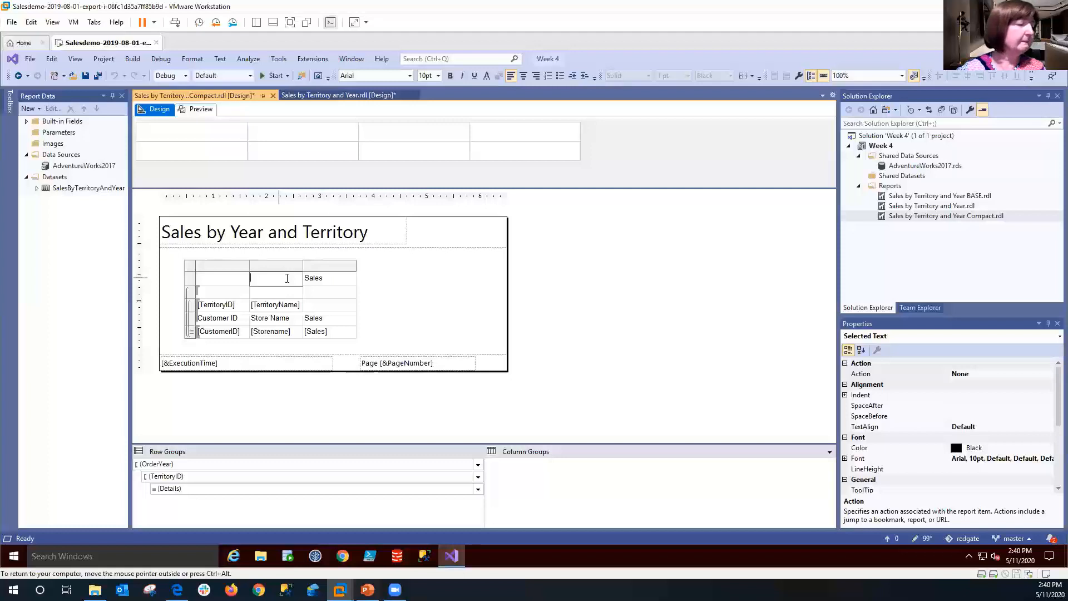
# Place the OrderYear field in the first cell of the empty row above the territory row
pyautogui.click(221, 295)
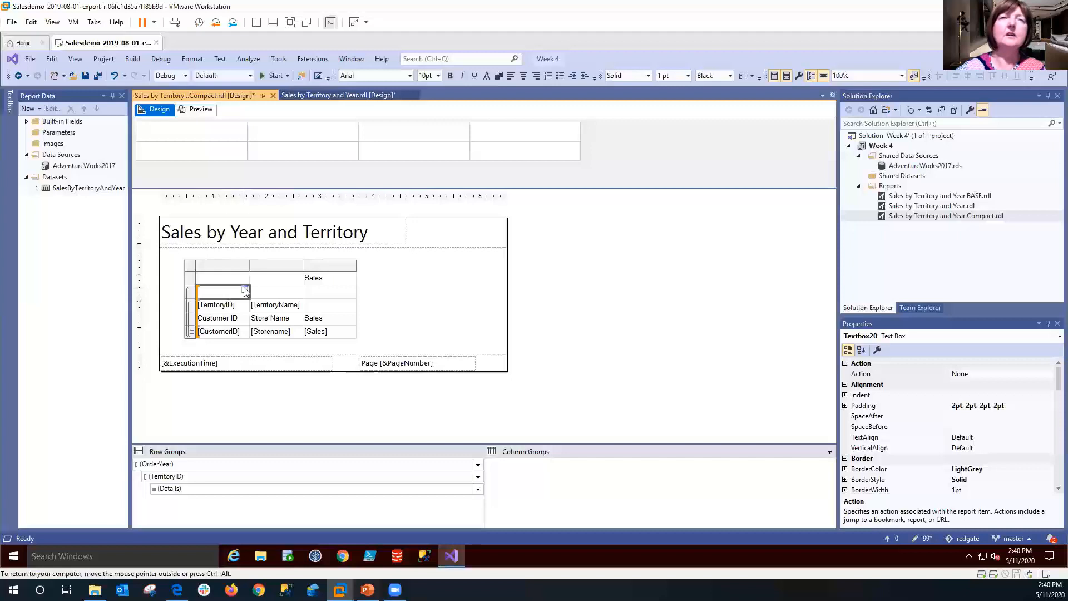
pyautogui.click(246, 290)
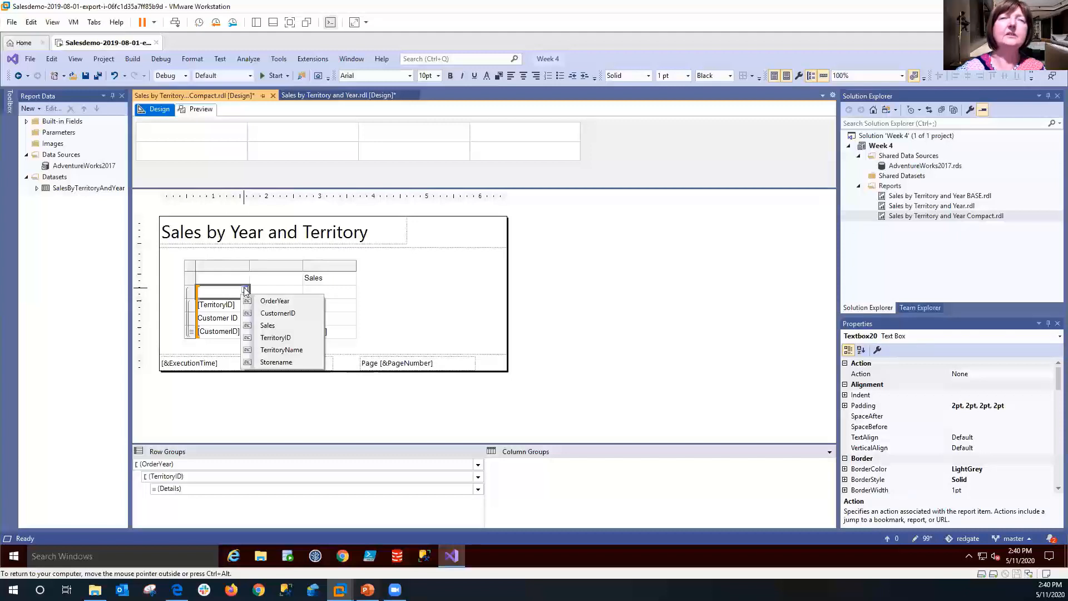
pyautogui.click(262, 301)
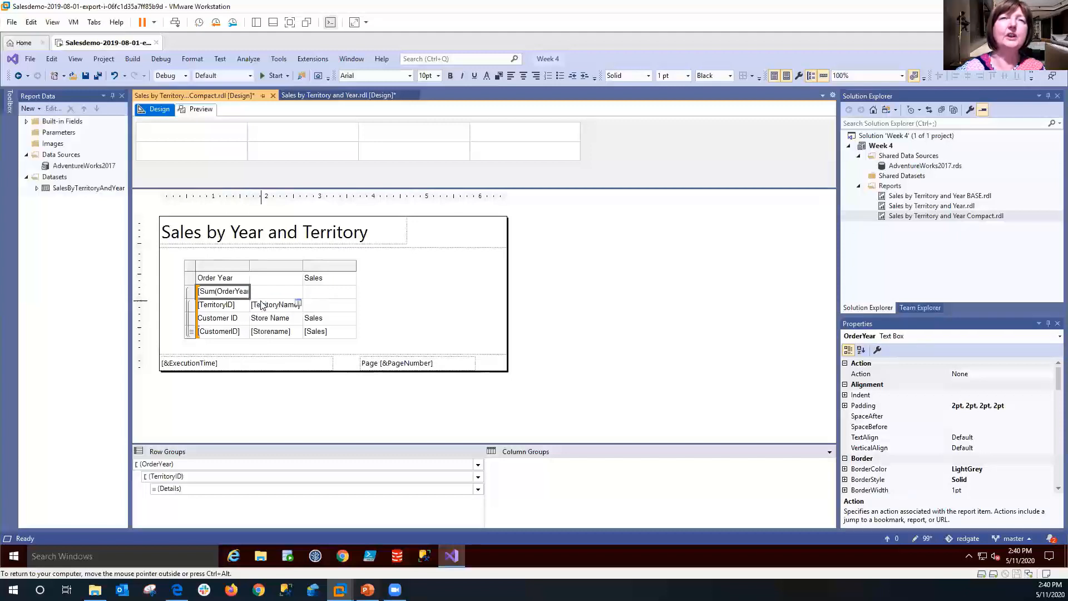
# Remove the Sum aggregate from the OrderYear cell so its expression reads =Fields!OrderYear.Value
pyautogui.click(223, 293)
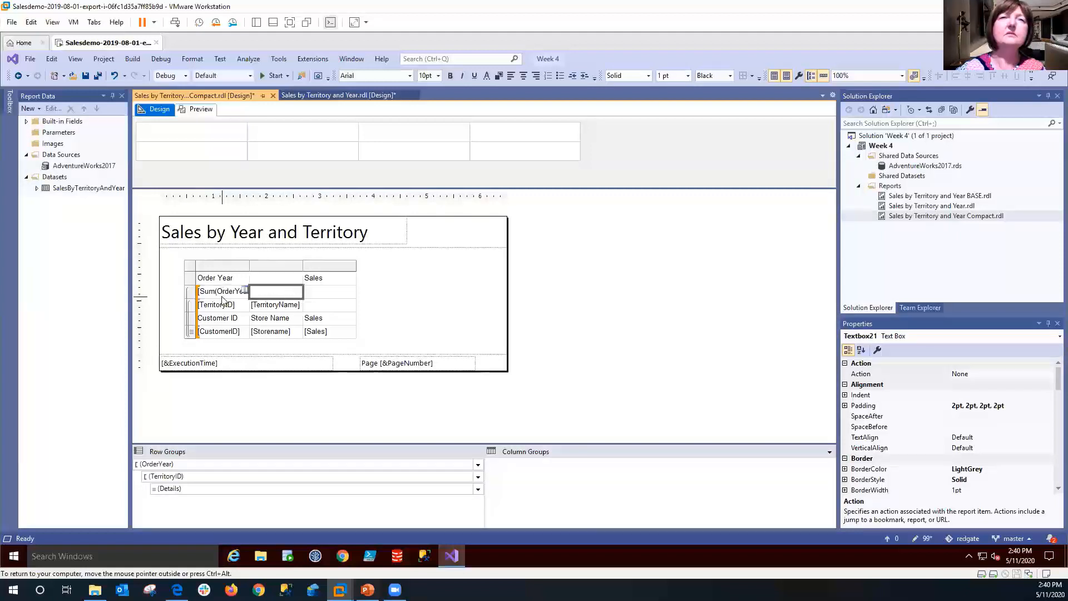
pyautogui.rightClick(222, 297)
pyautogui.click(260, 384)
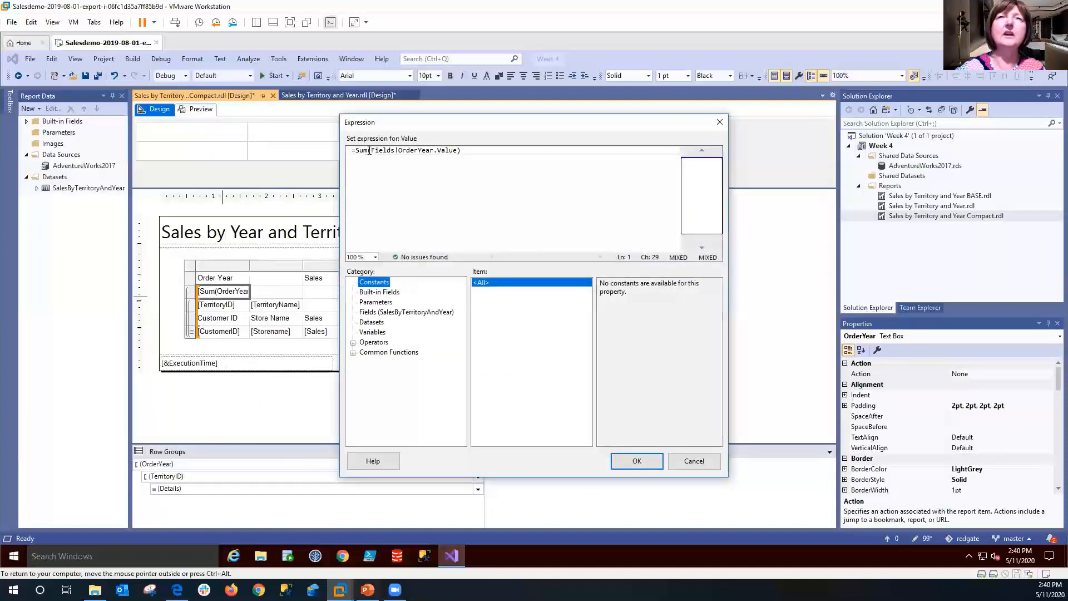
pyautogui.click(371, 151)
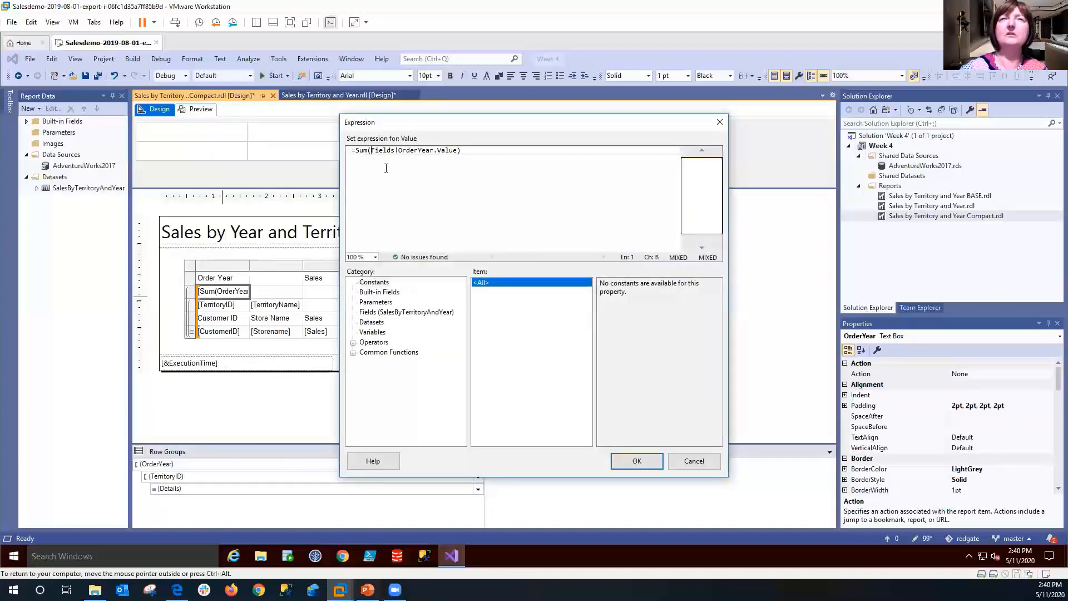
pyautogui.press('BackSpace')
pyautogui.press('BackSpace')
pyautogui.press('BackSpace')
pyautogui.press('BackSpace')
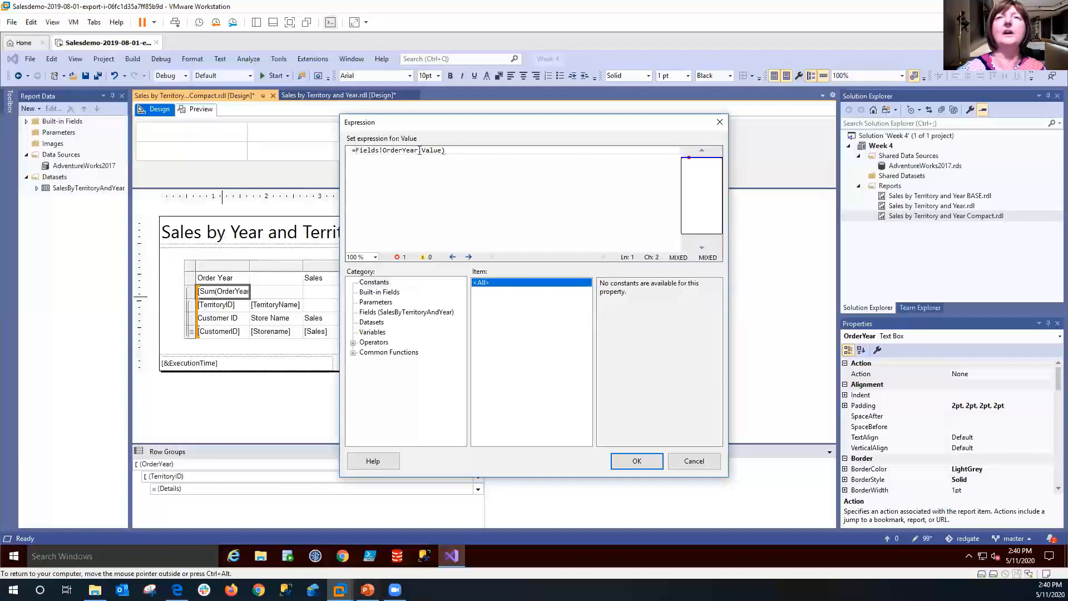
pyautogui.click(449, 154)
pyautogui.press('BackSpace')
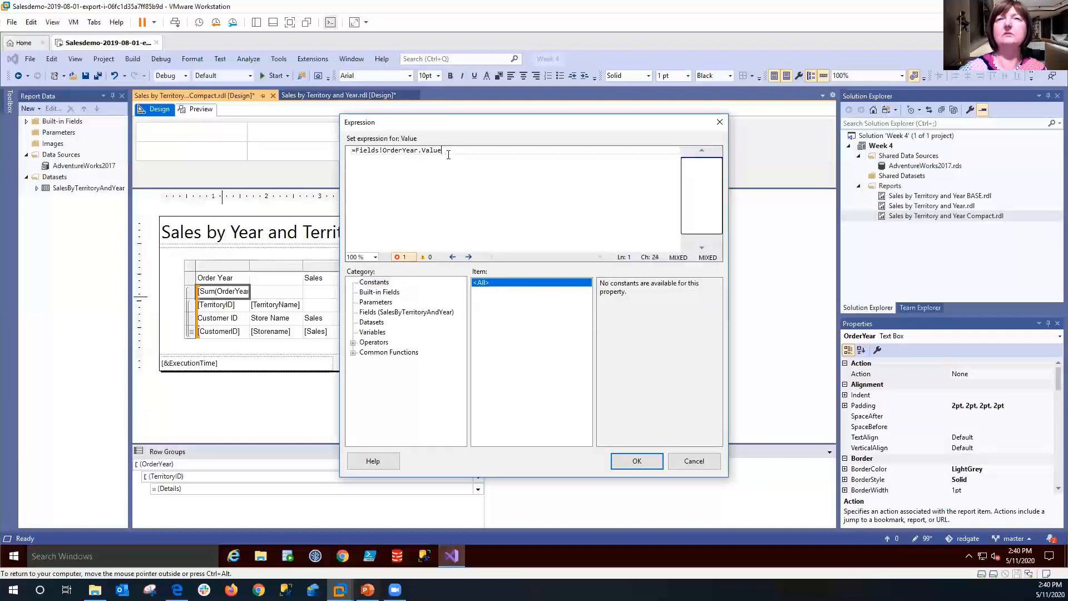
pyautogui.click(647, 463)
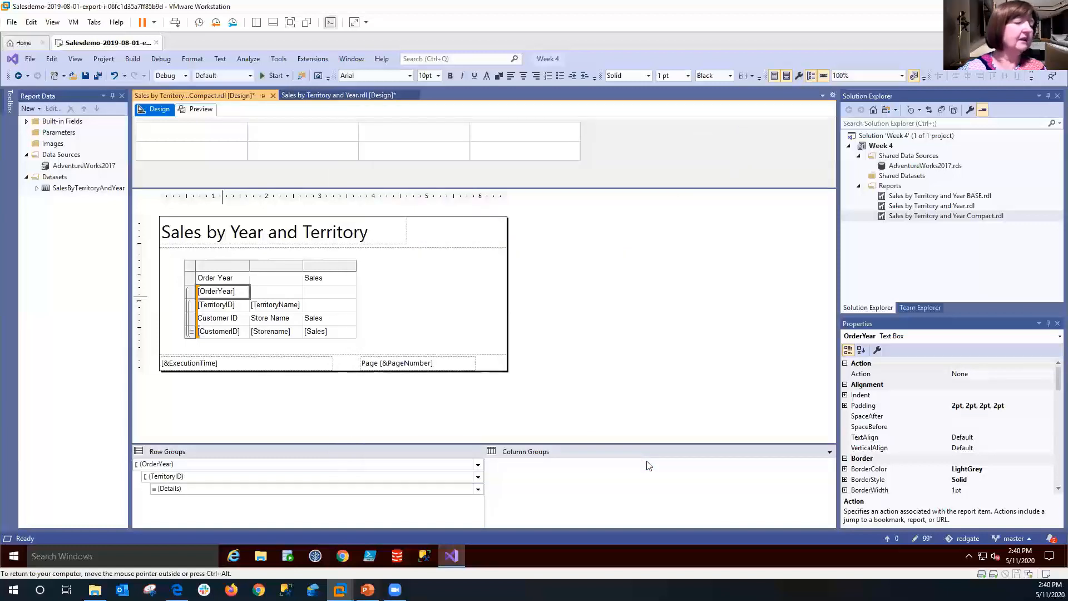
# Add the summed Sales field to the Sales column of both the TerritoryID and OrderYear group header rows
pyautogui.moveTo(354, 305)
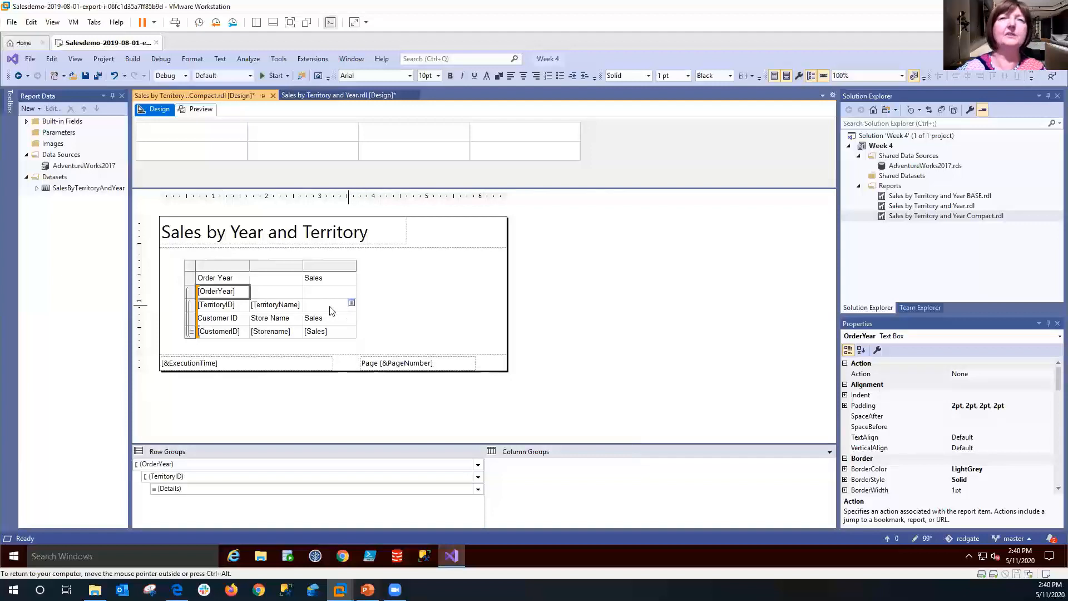
pyautogui.click(352, 304)
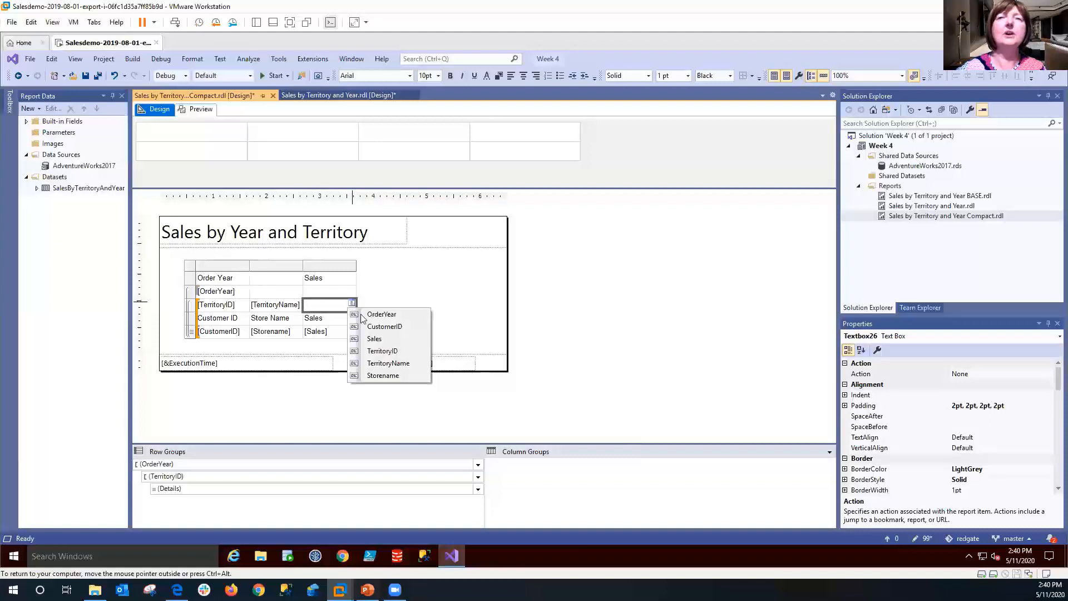
pyautogui.click(383, 343)
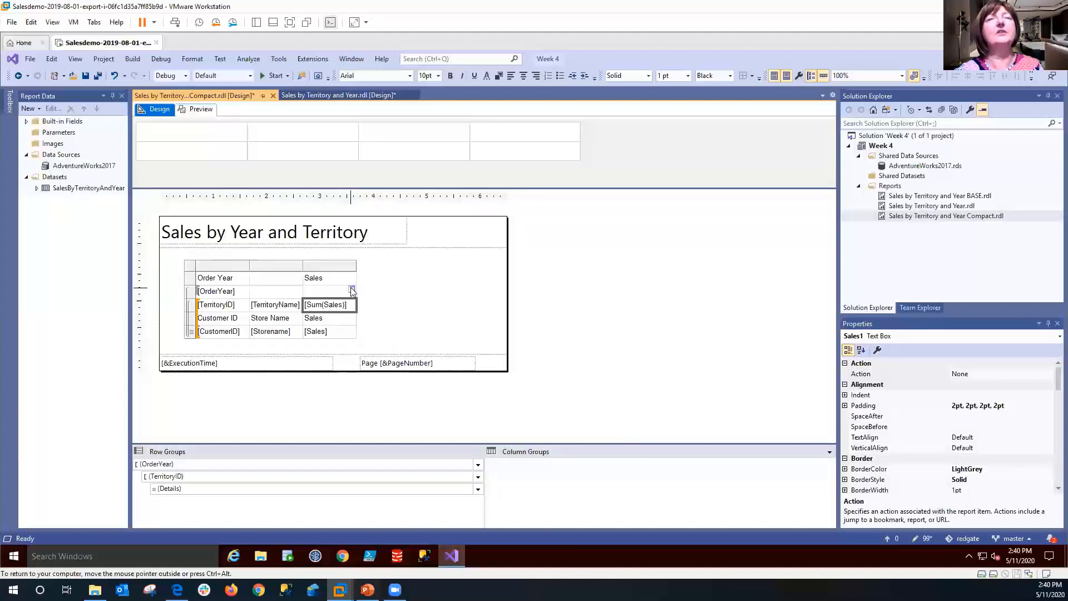
pyautogui.click(352, 291)
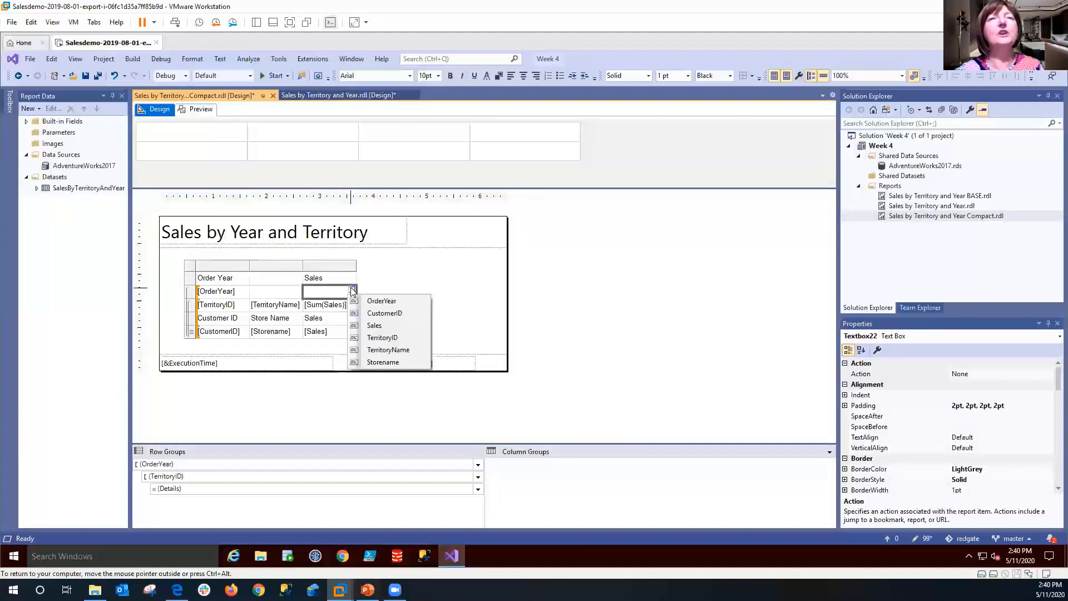
pyautogui.click(382, 325)
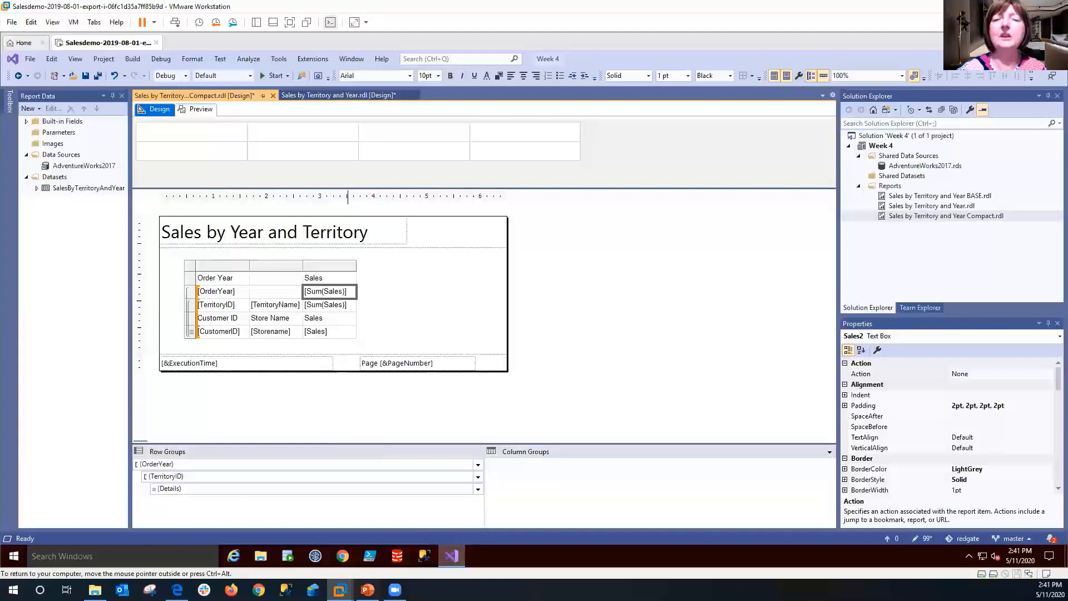
# Check the Compact report slide in PowerPoint, and back in the report delete the table's topmost row with the Order Year and Sales labels
pyautogui.moveTo(451, 556)
pyautogui.click(368, 590)
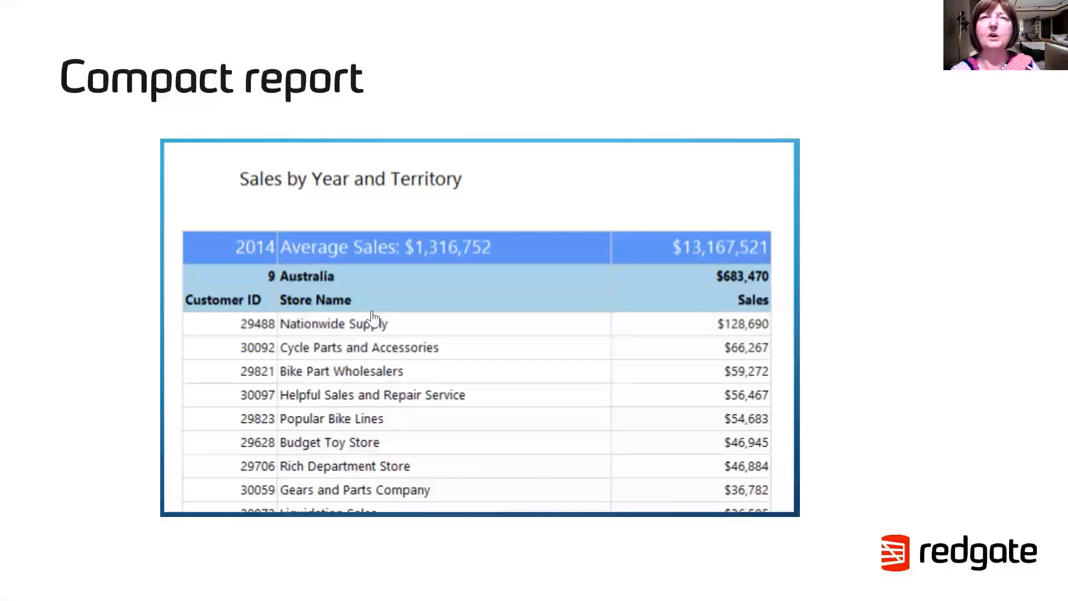
pyautogui.hotkey('alt', 'Tab')
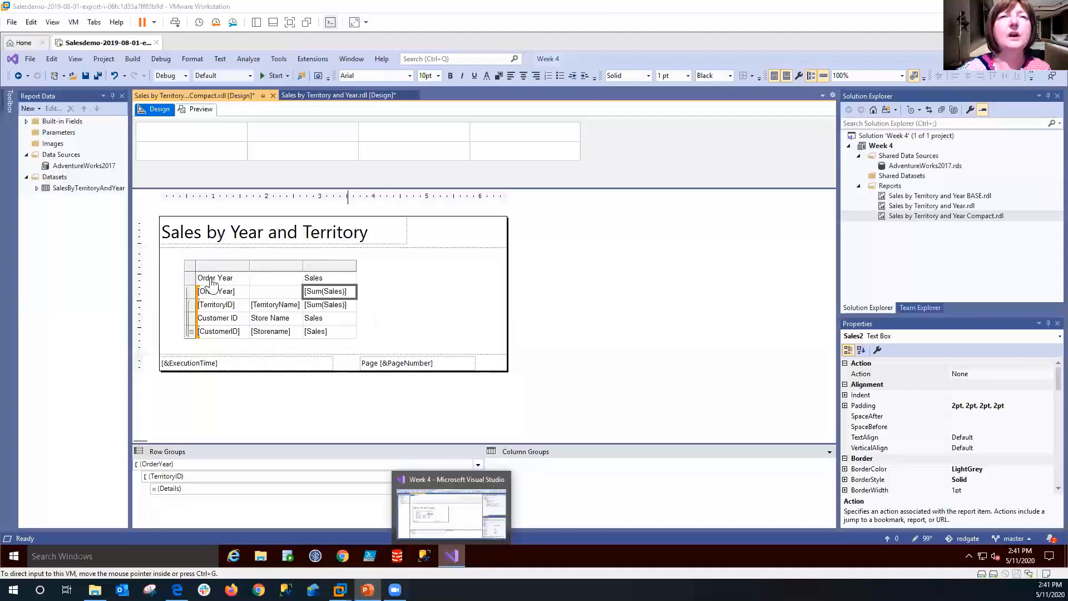
pyautogui.rightClick(191, 280)
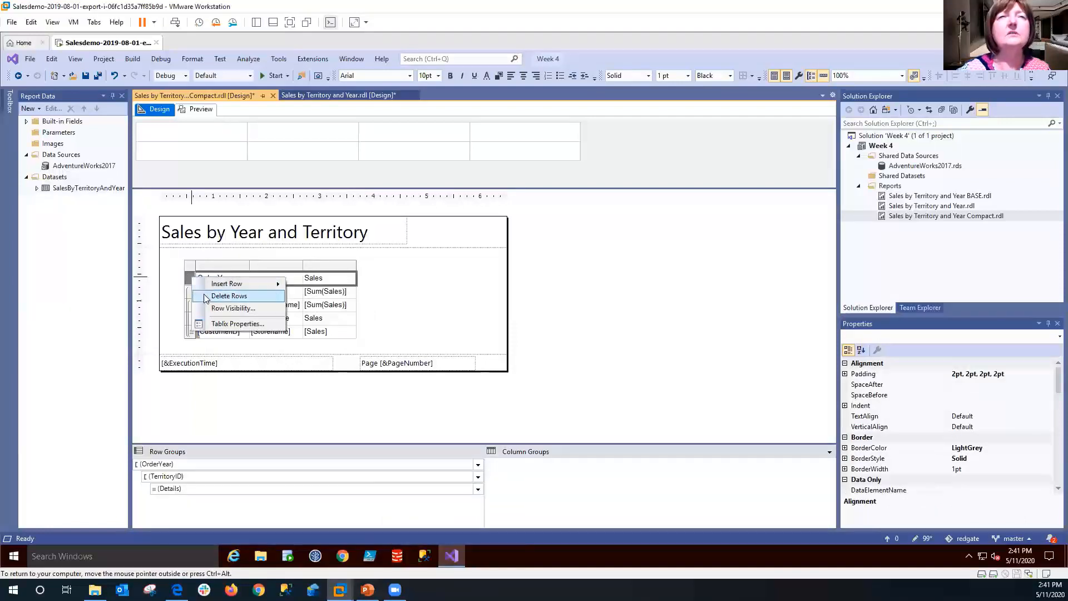
pyautogui.click(229, 296)
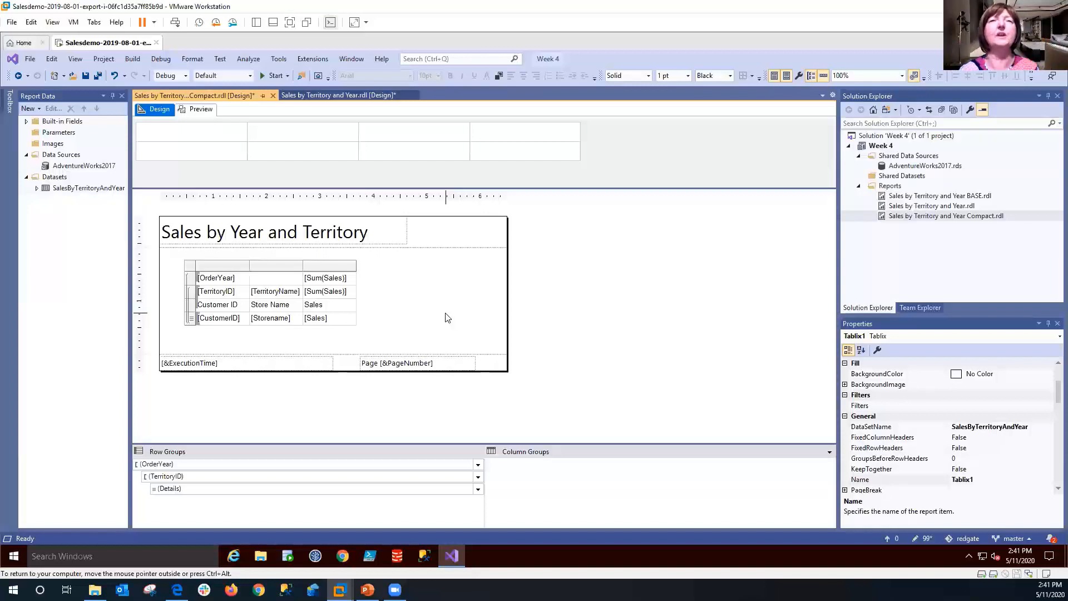
# Preview the compact report, and back in the design widen the Store Name column to about 2.7 inches
pyautogui.click(192, 109)
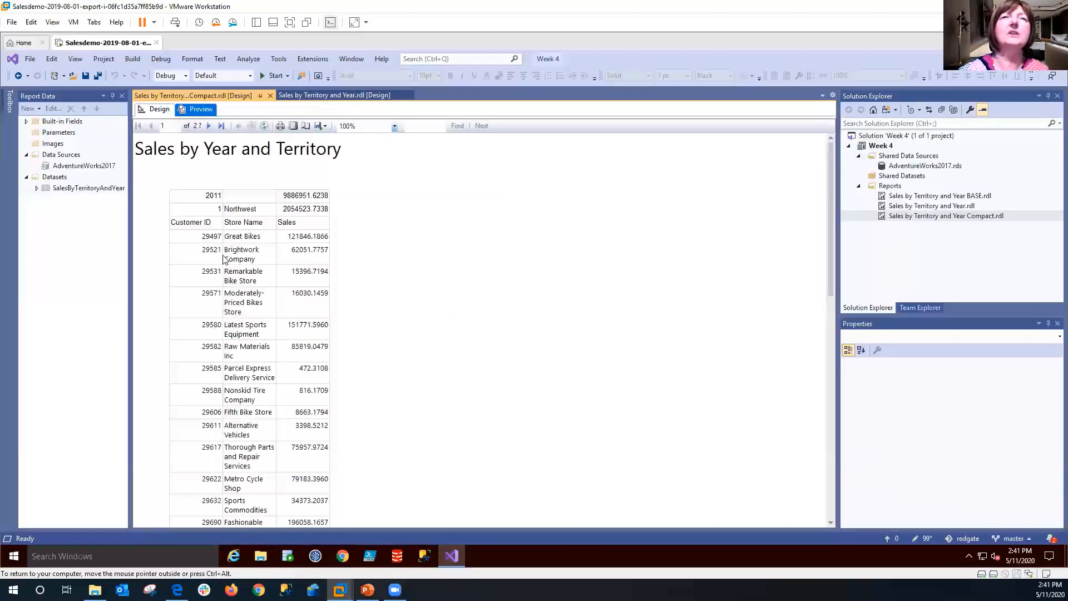
pyautogui.click(155, 113)
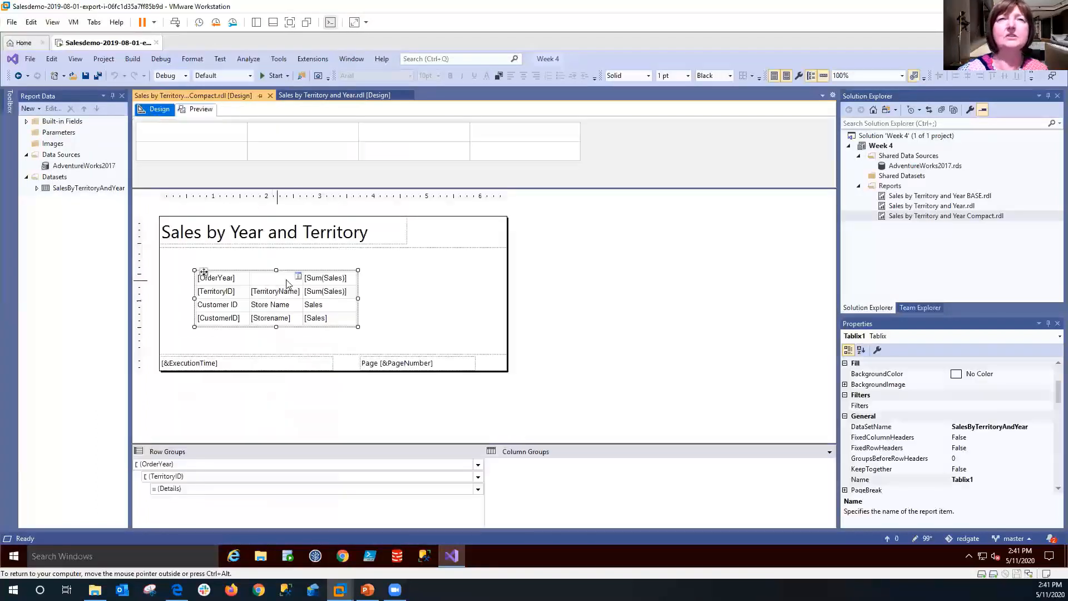
pyautogui.click(299, 277)
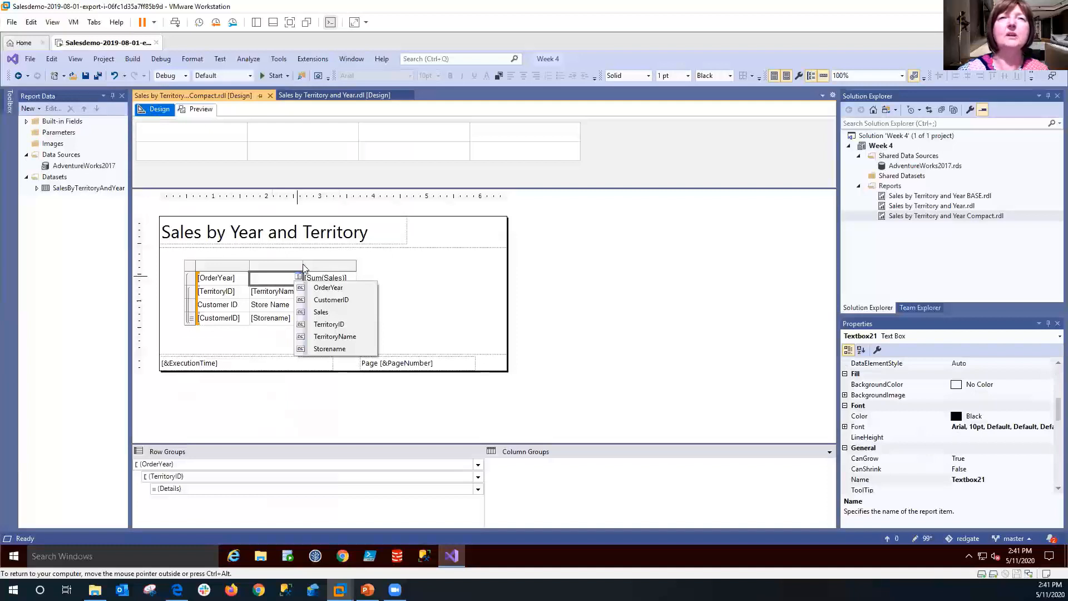
pyautogui.moveTo(303, 265); pyautogui.dragTo(392, 264)
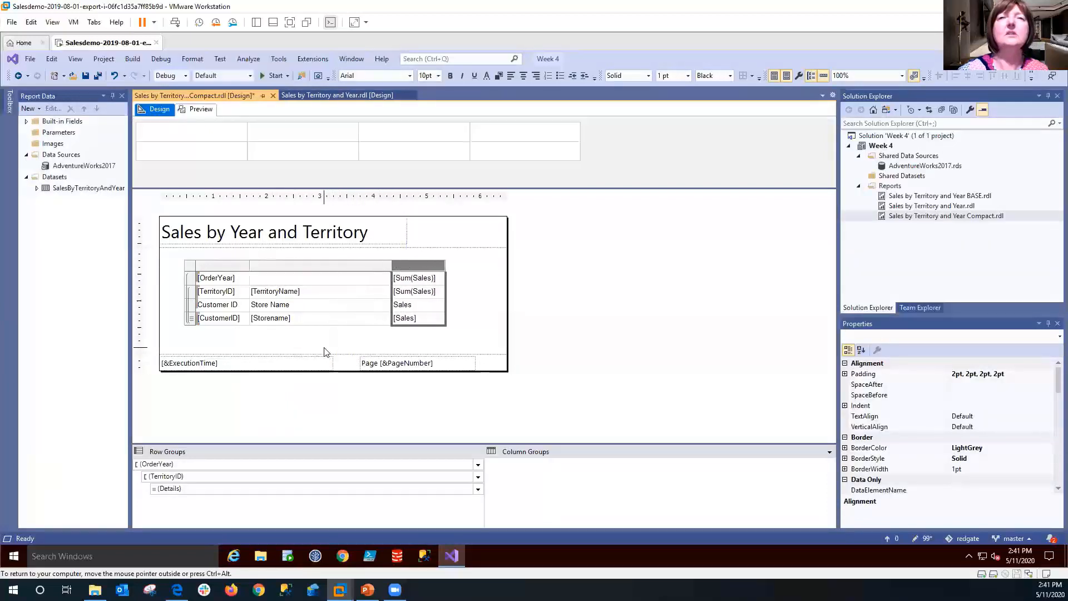
# Move the table to the upper-left corner of the report body and shrink the body height to fit it
pyautogui.moveTo(341, 354); pyautogui.dragTo(337, 321)
pyautogui.click(233, 291)
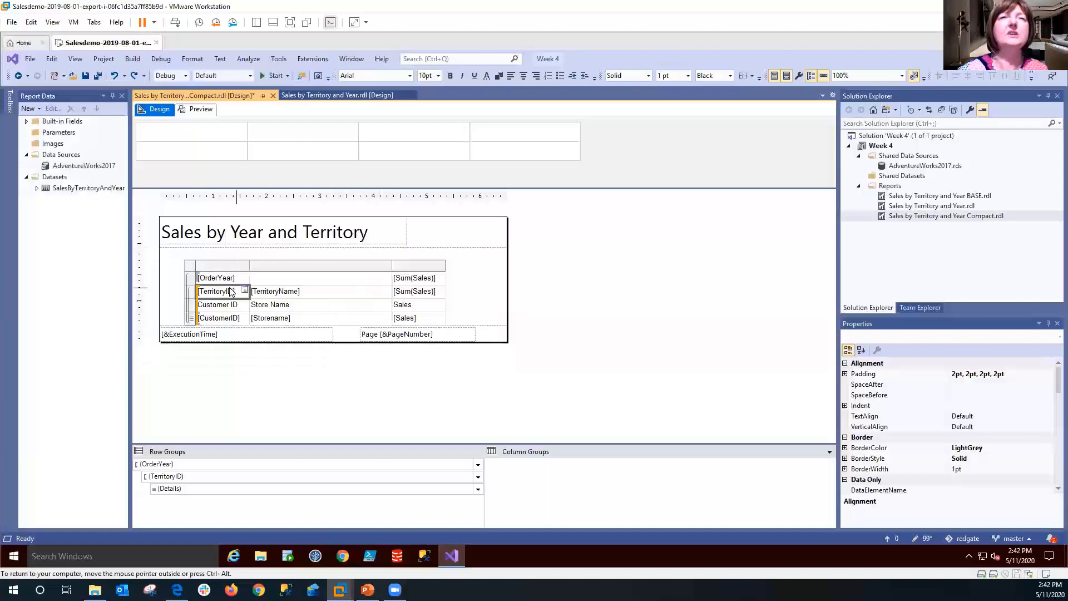
pyautogui.click(192, 266)
pyautogui.moveTo(202, 271); pyautogui.dragTo(167, 251)
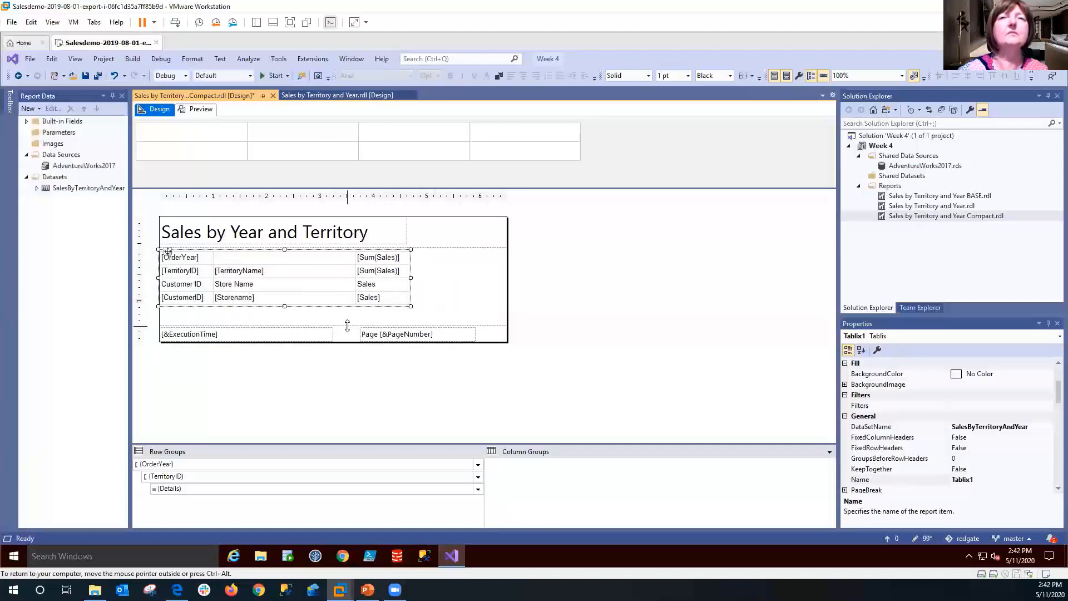
pyautogui.moveTo(348, 326)
pyautogui.mouseDown()
pyautogui.moveTo(342, 304)
pyautogui.moveTo(341, 315)
pyautogui.mouseUp()
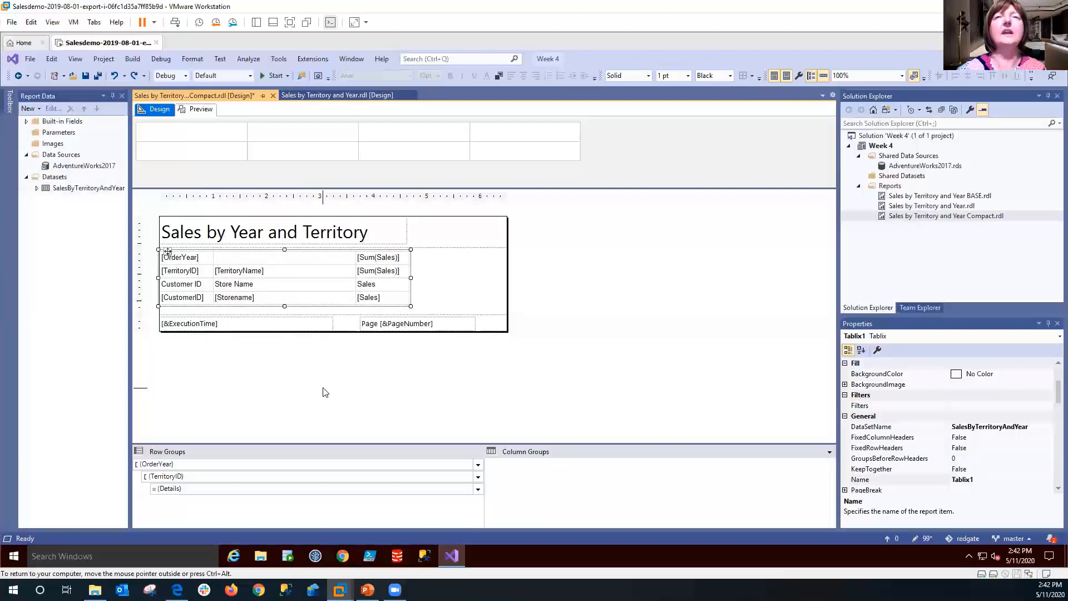
pyautogui.click(326, 393)
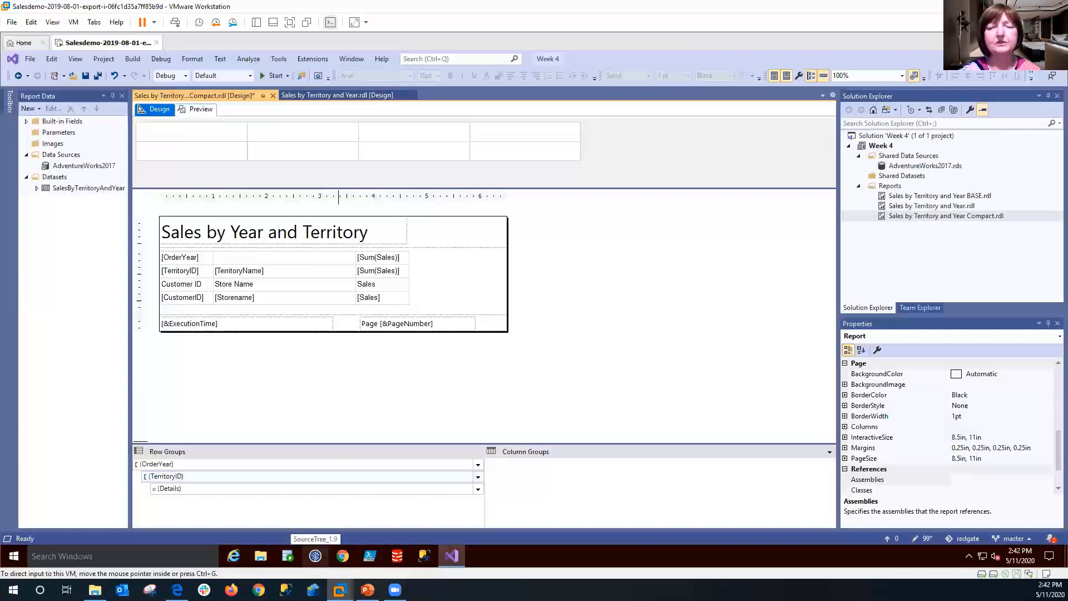
# Switch to PowerPoint and show the Matrix report slide following the Compact report slide
pyautogui.click(368, 590)
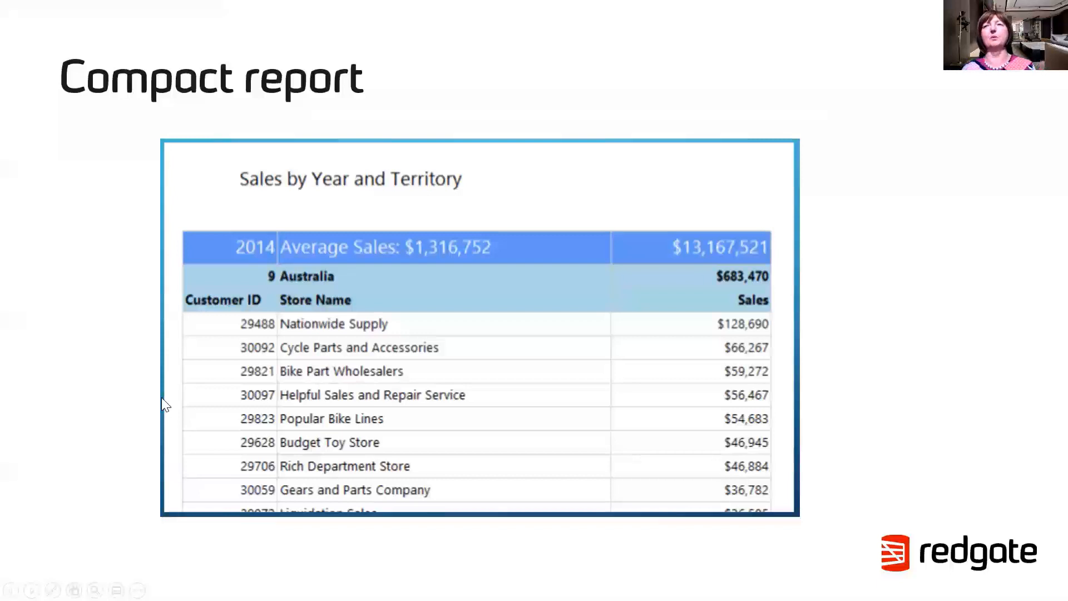
pyautogui.press('Right')
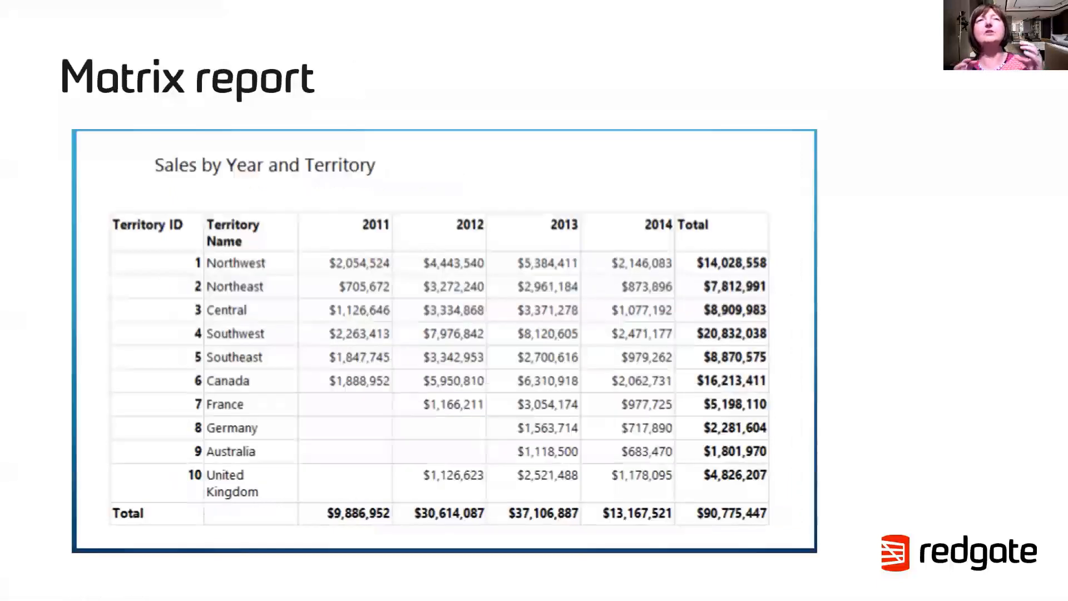
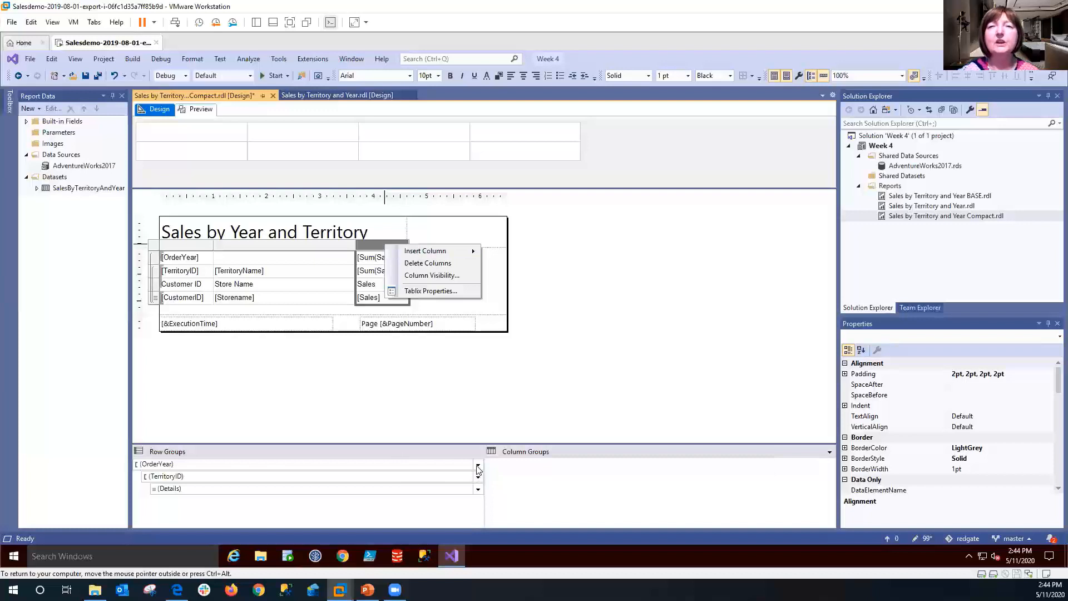
# In the Visual Studio report design, compare the Add Group options for the OrderYear row group, the OrderYear row and the Storename cell
pyautogui.moveTo(489, 480)
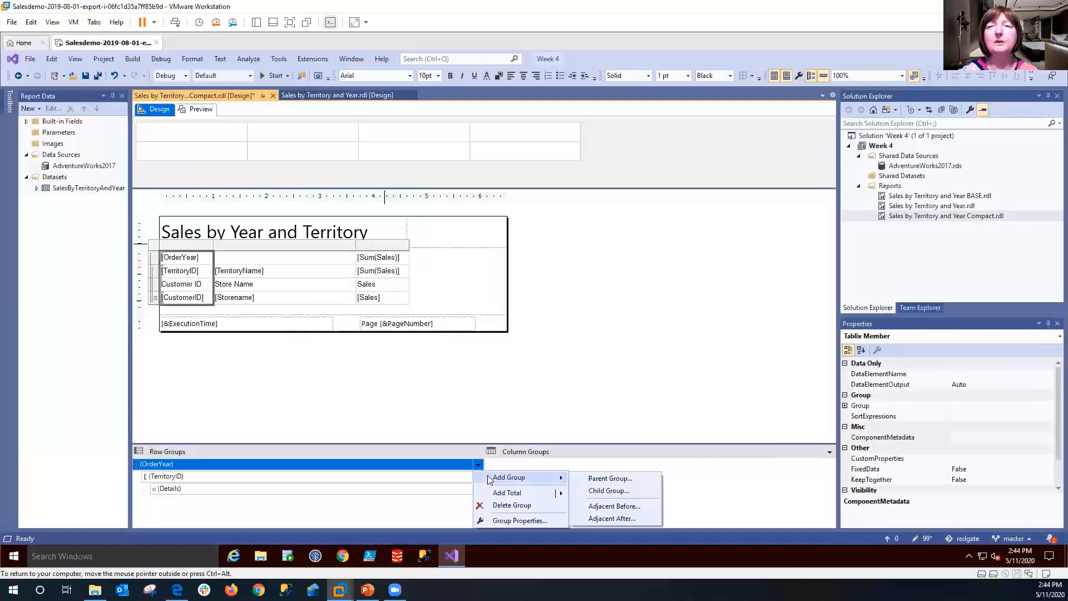
pyautogui.click(444, 334)
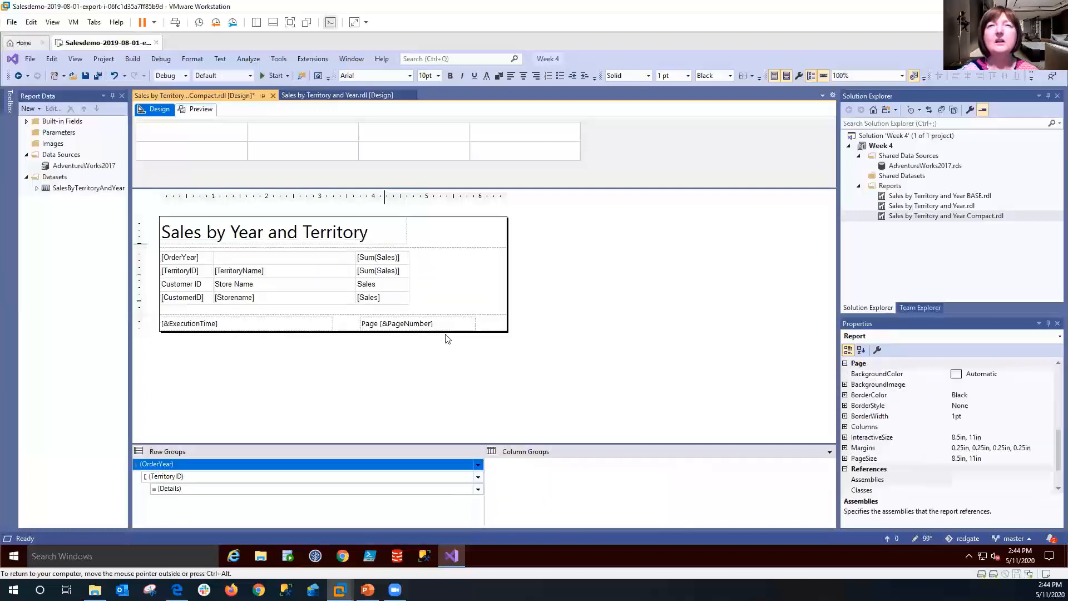
pyautogui.click(190, 267)
pyautogui.click(154, 257)
pyautogui.rightClick(154, 257)
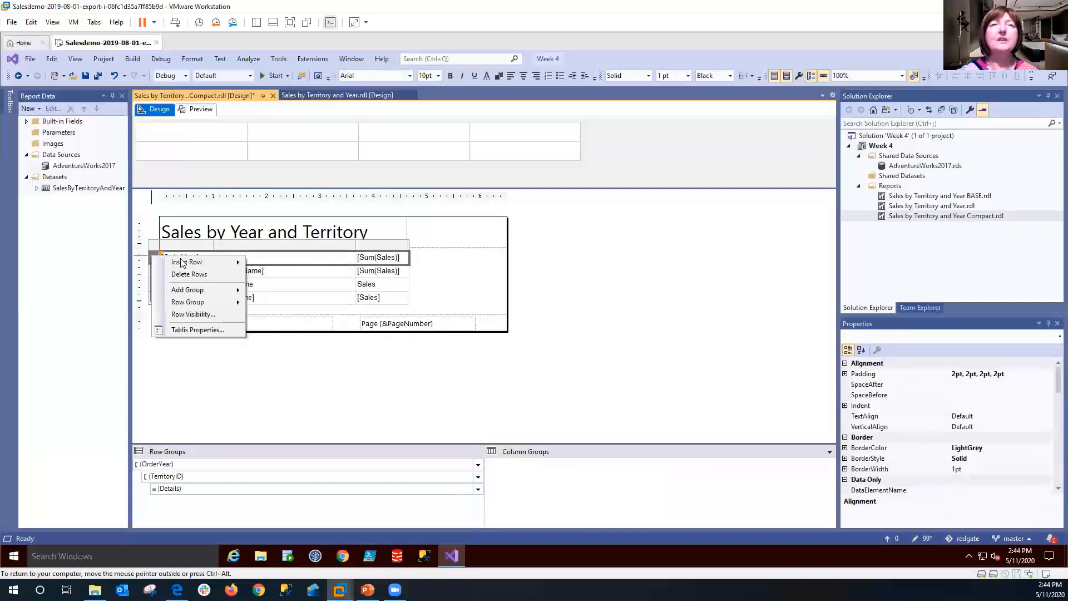
pyautogui.moveTo(206, 294)
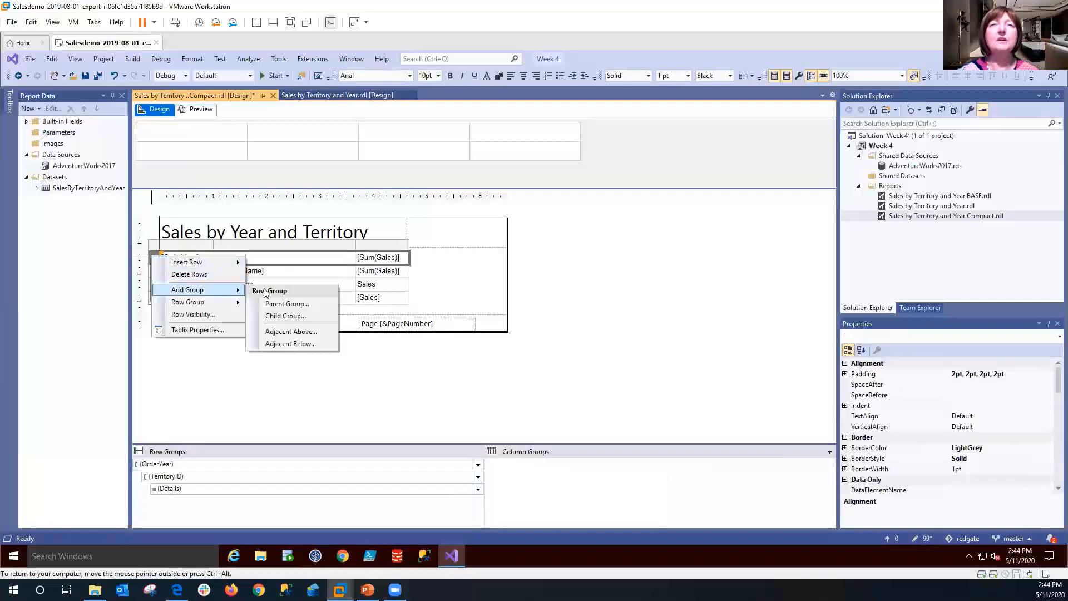
pyautogui.click(396, 290)
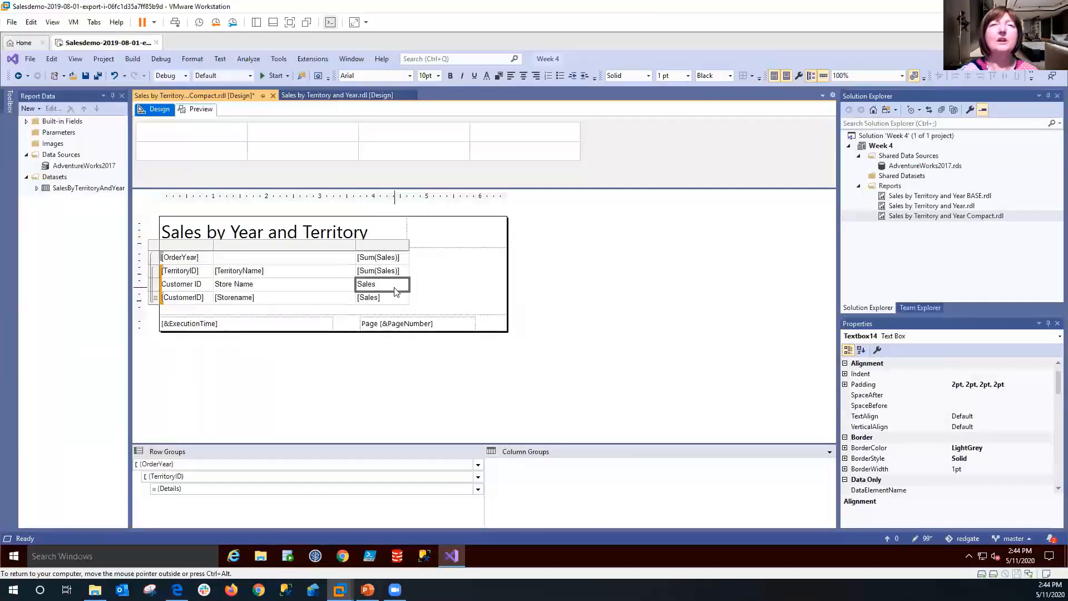
pyautogui.click(281, 300)
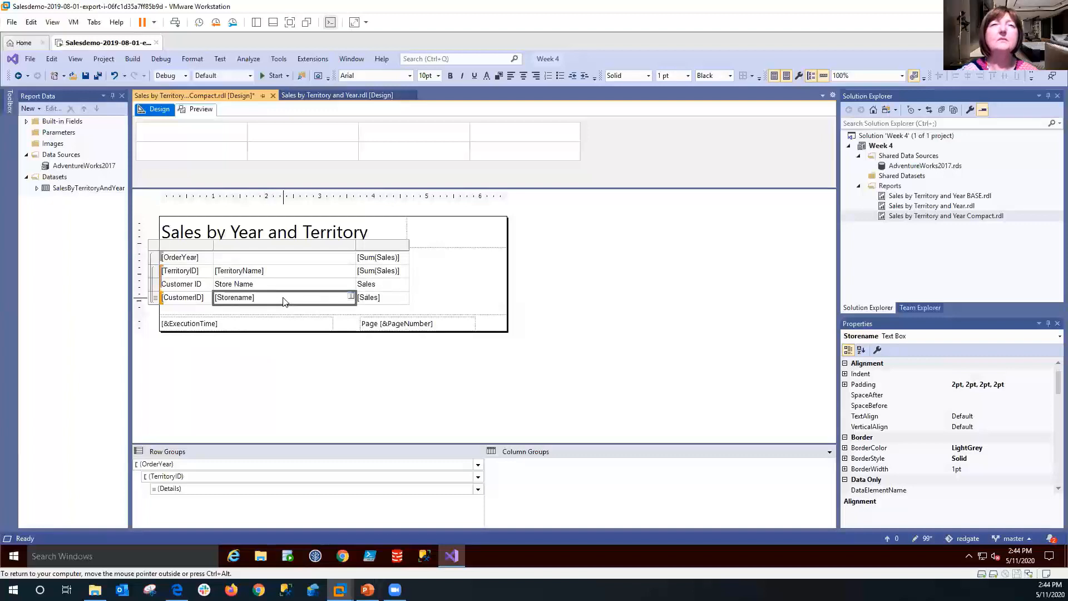
pyautogui.rightClick(282, 300)
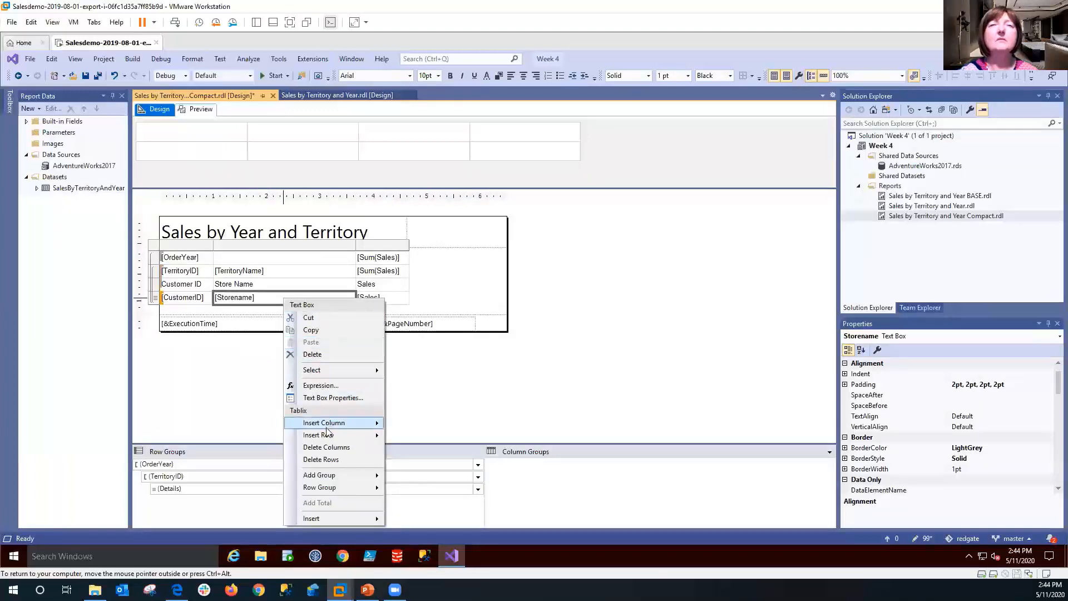
pyautogui.moveTo(342, 475)
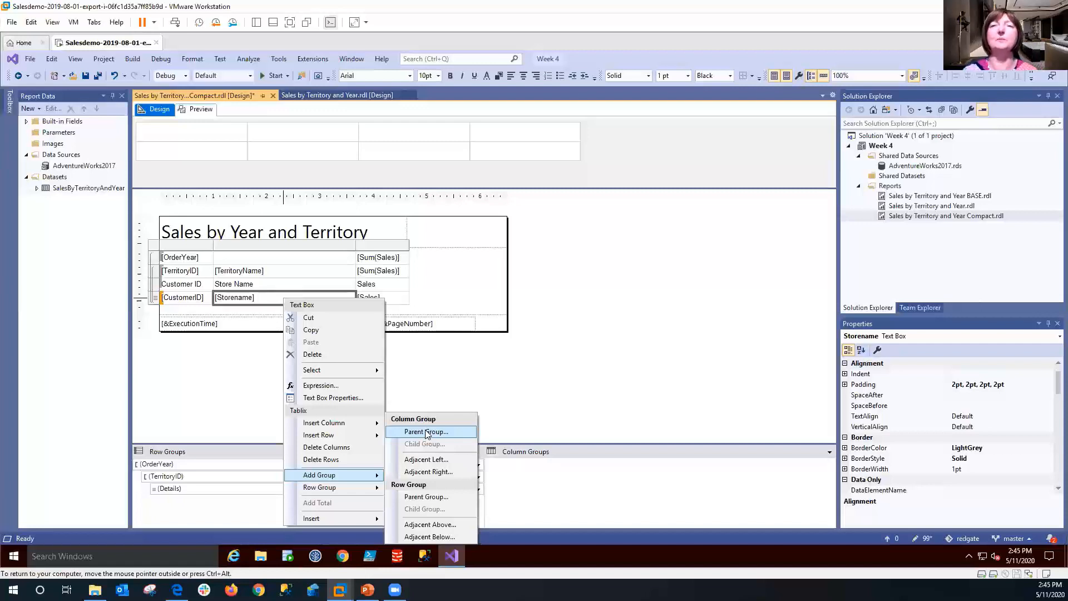
pyautogui.click(638, 342)
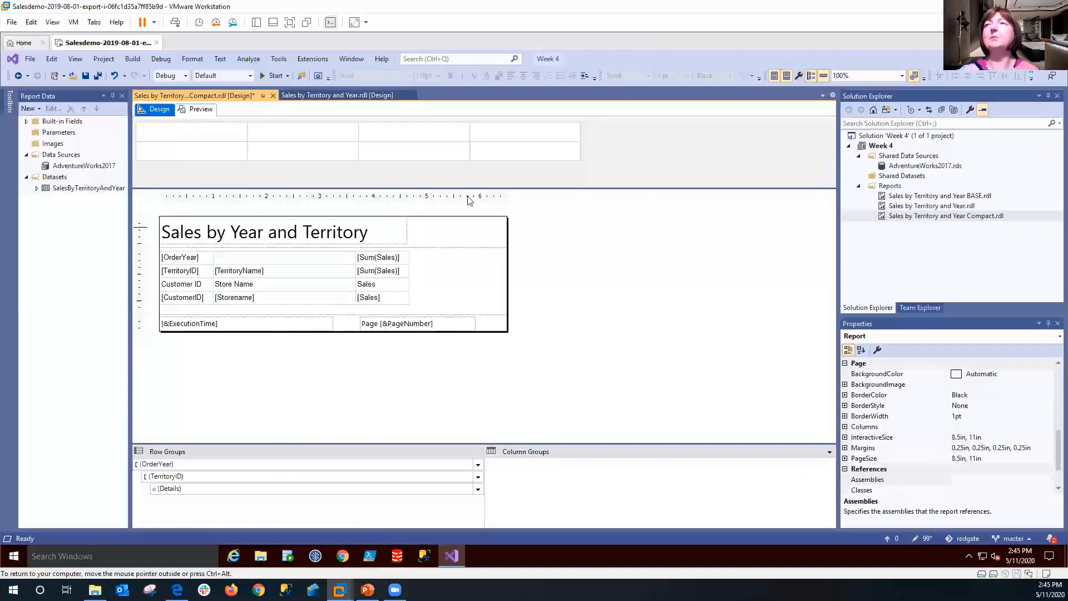
# Copy the report Sales by Territory and Year BASE.rdl and paste the copy into the Week 4 project
pyautogui.click(932, 197)
pyautogui.rightClick(932, 198)
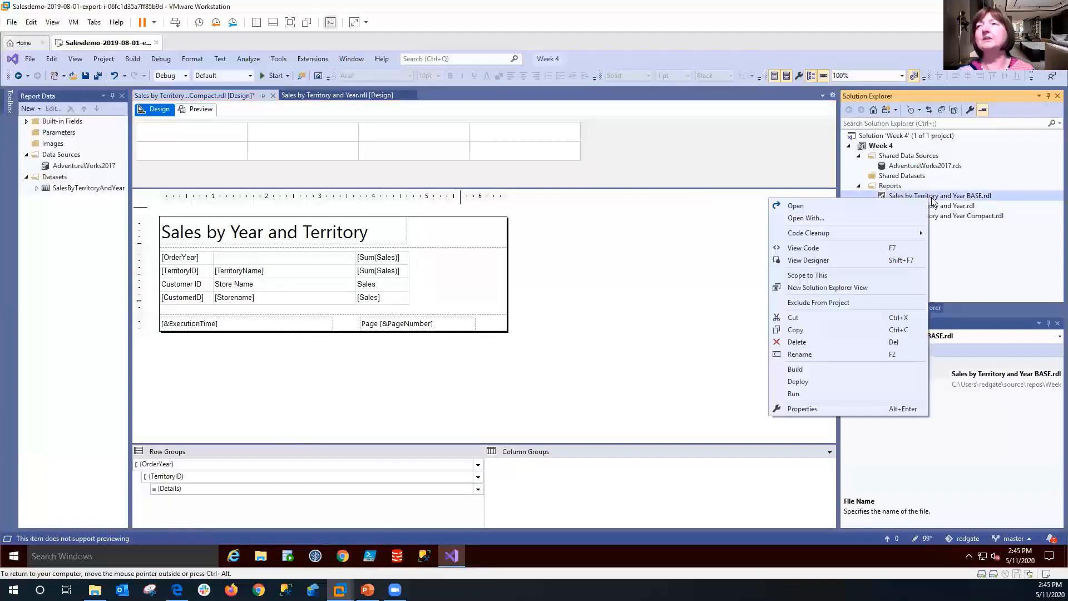
pyautogui.click(819, 331)
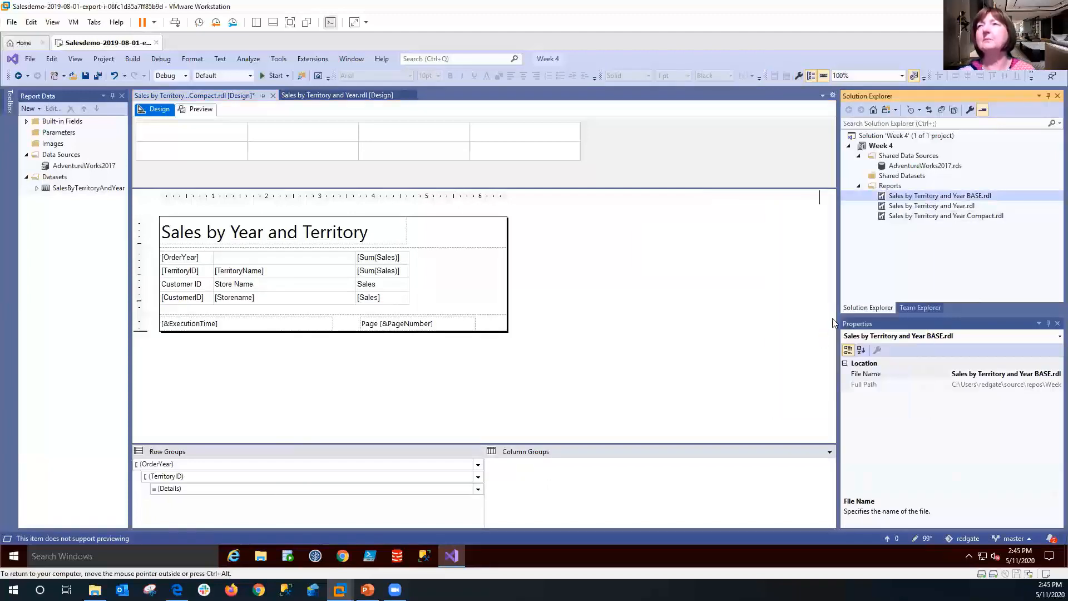
pyautogui.click(885, 147)
pyautogui.rightClick(888, 148)
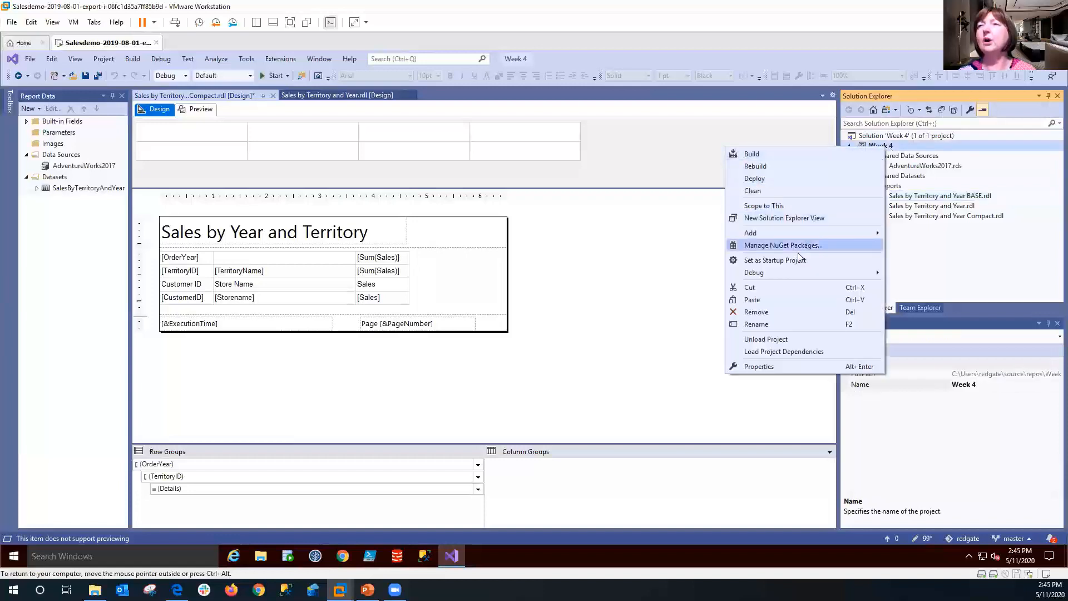
pyautogui.click(780, 302)
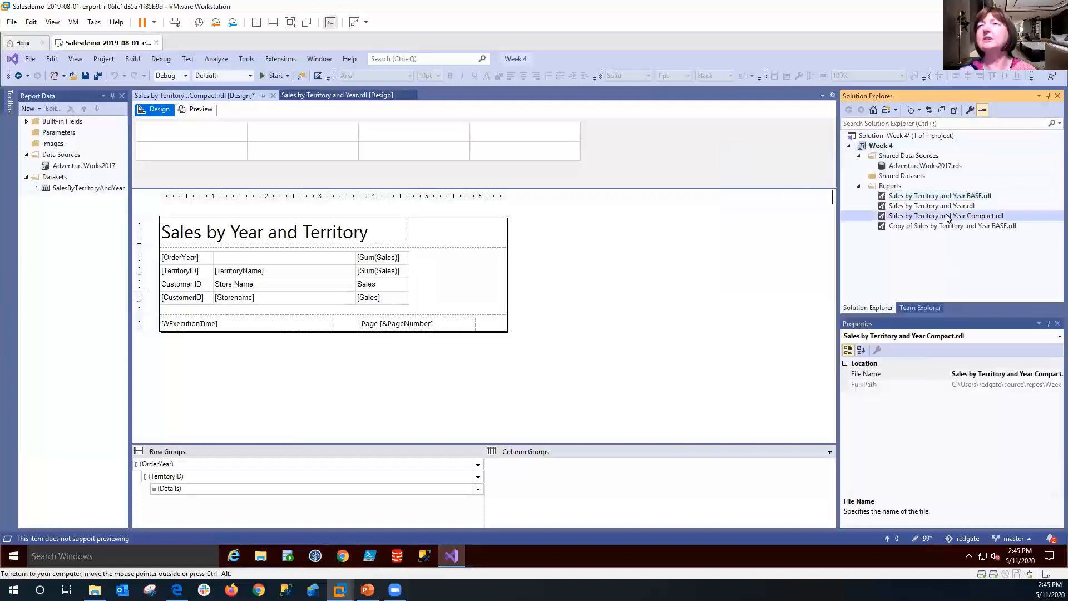
# Rename the copied BASE report as Sales by Territory and Year Matrix.rdl
pyautogui.click(941, 226)
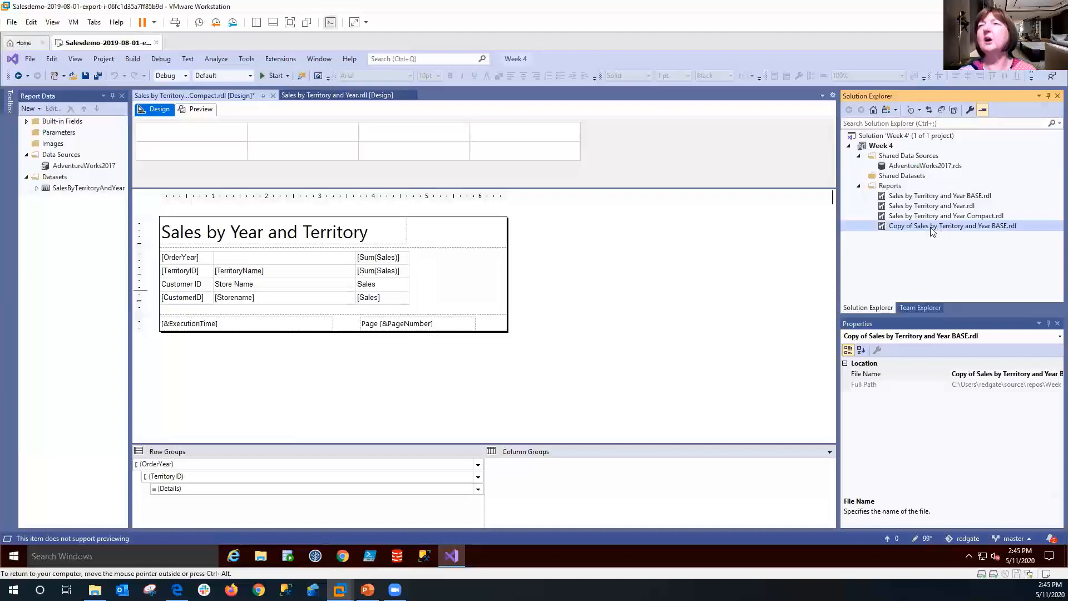
pyautogui.rightClick(931, 233)
pyautogui.click(812, 383)
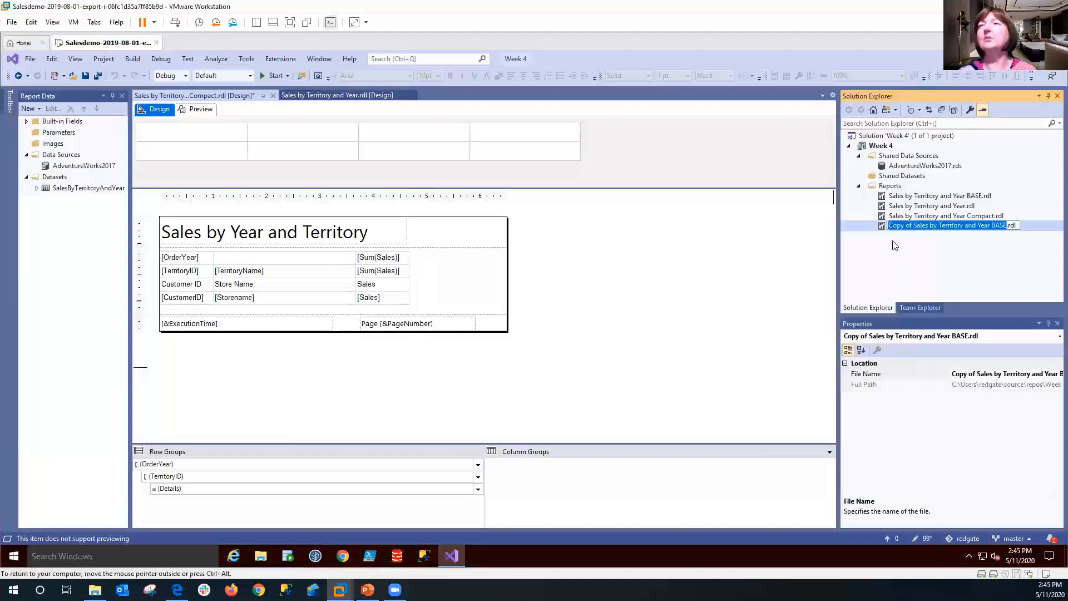
pyautogui.click(889, 225)
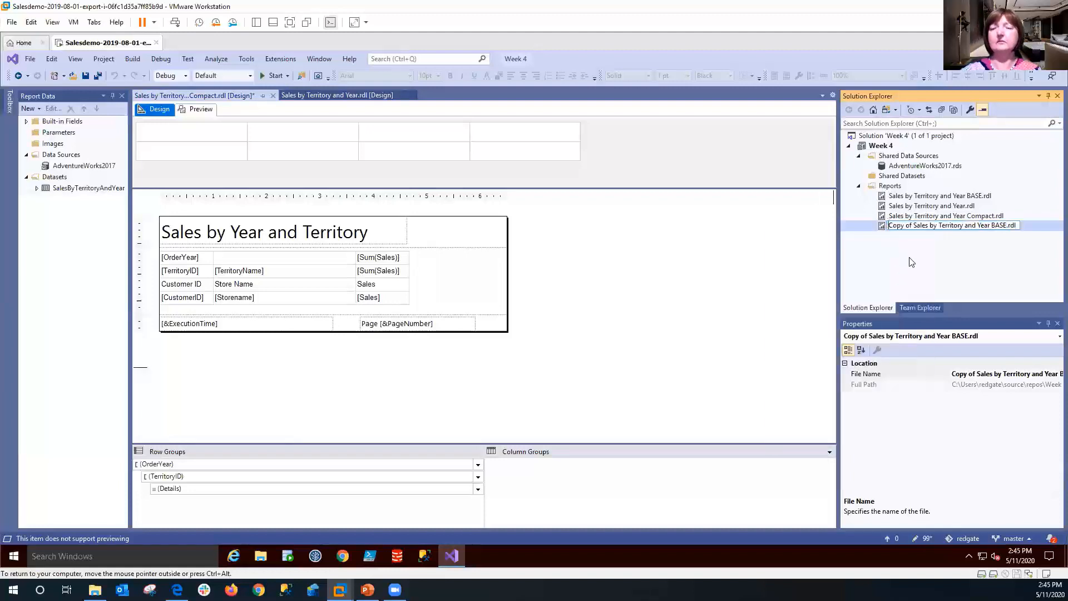
pyautogui.press('Delete')
pyautogui.press('Delete')
pyautogui.press('Delete')
pyautogui.press('Delete')
pyautogui.press('Delete')
pyautogui.press('Delete')
pyautogui.press('Delete')
pyautogui.press('Delete')
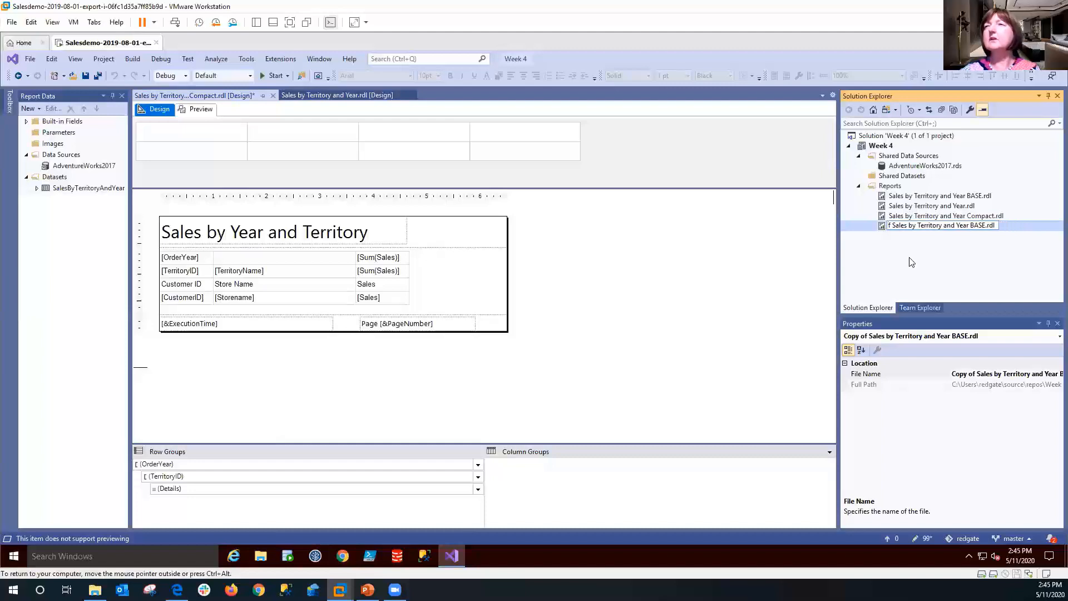
pyautogui.press('Delete')
pyautogui.press('Right')
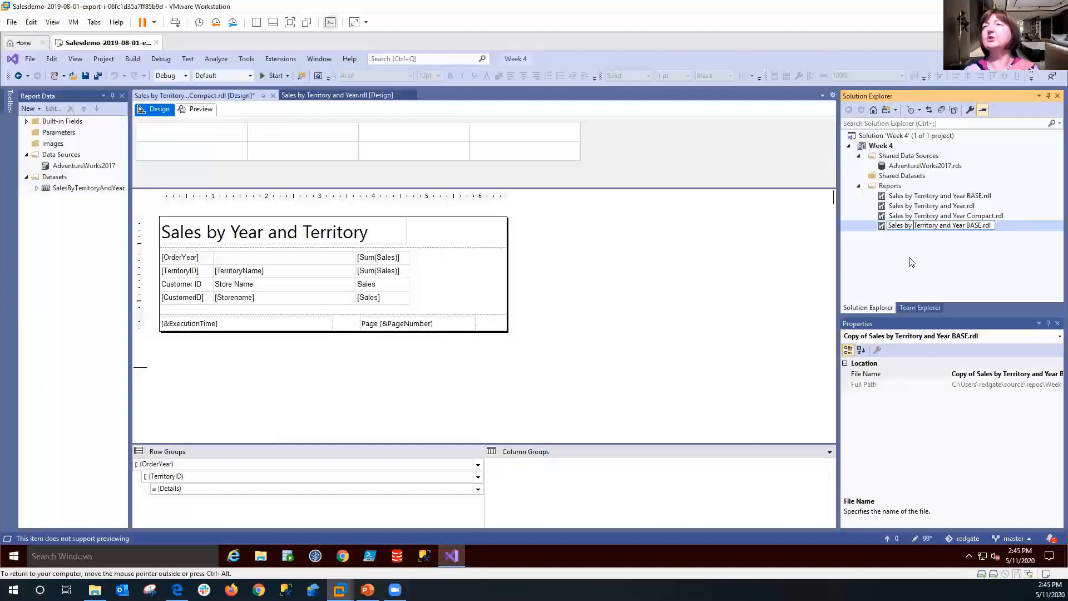
pyautogui.press('Delete')
pyautogui.write('Matrix')
pyautogui.press('Delete')
pyautogui.press('Delete')
pyautogui.press('Delete')
pyautogui.press('Return')
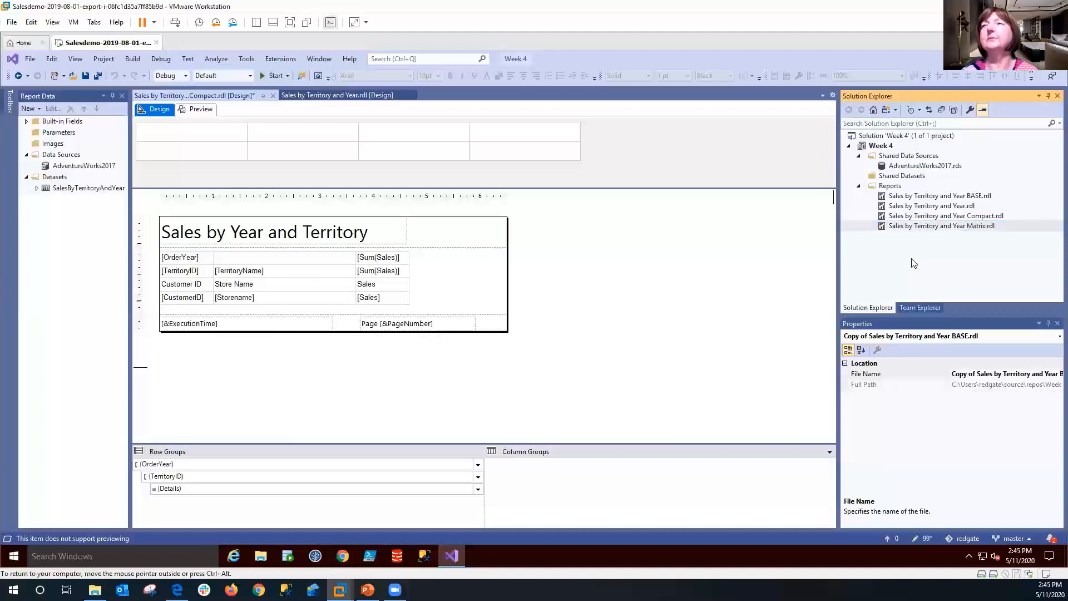
# Open Sales by Territory and Year Matrix.rdl and insert a matrix into the empty report body
pyautogui.doubleClick(924, 226)
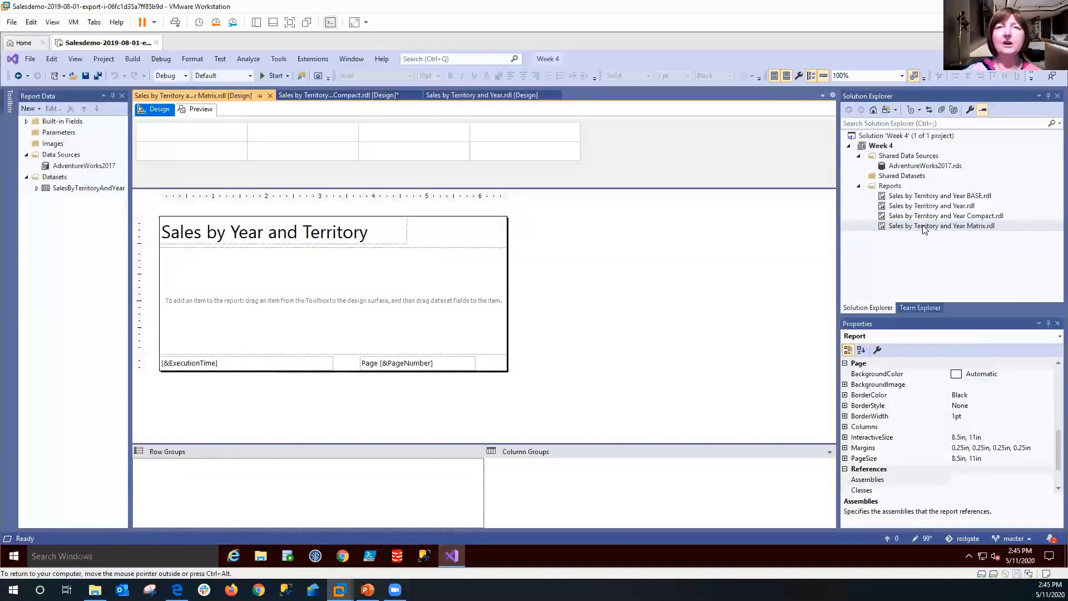
pyautogui.rightClick(203, 283)
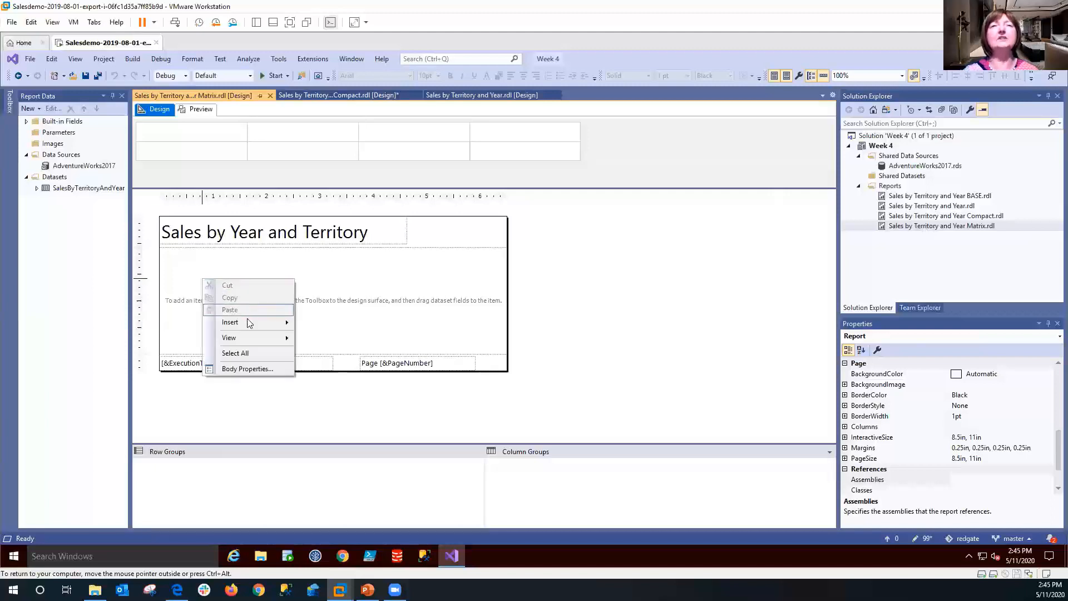
pyautogui.moveTo(248, 325)
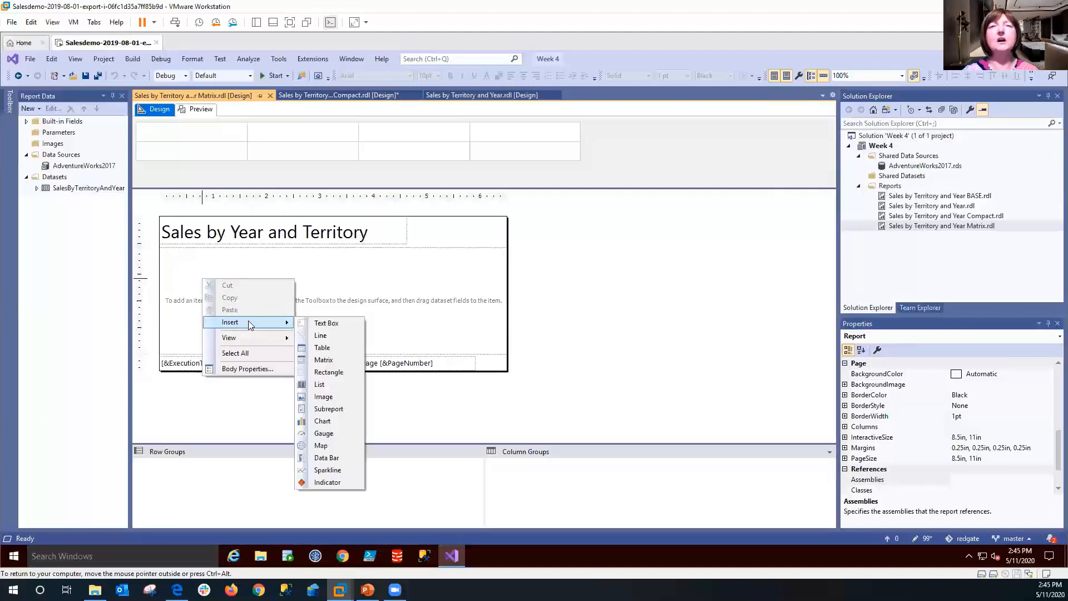
pyautogui.click(328, 364)
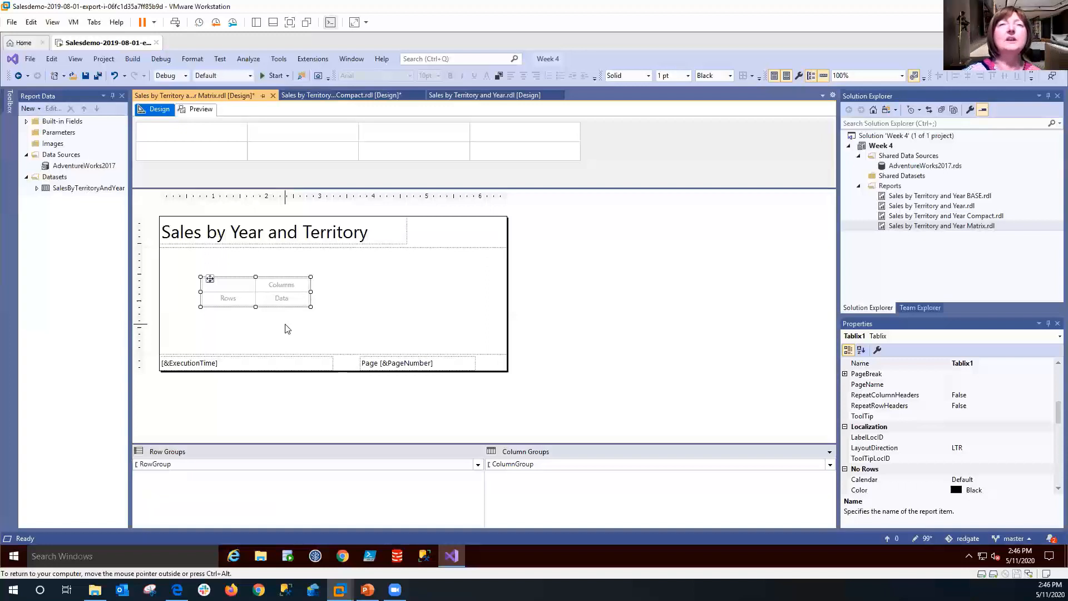
# Place a table just below the matrix to compare their layouts, and delete that table again
pyautogui.rightClick(285, 329)
pyautogui.moveTo(369, 364)
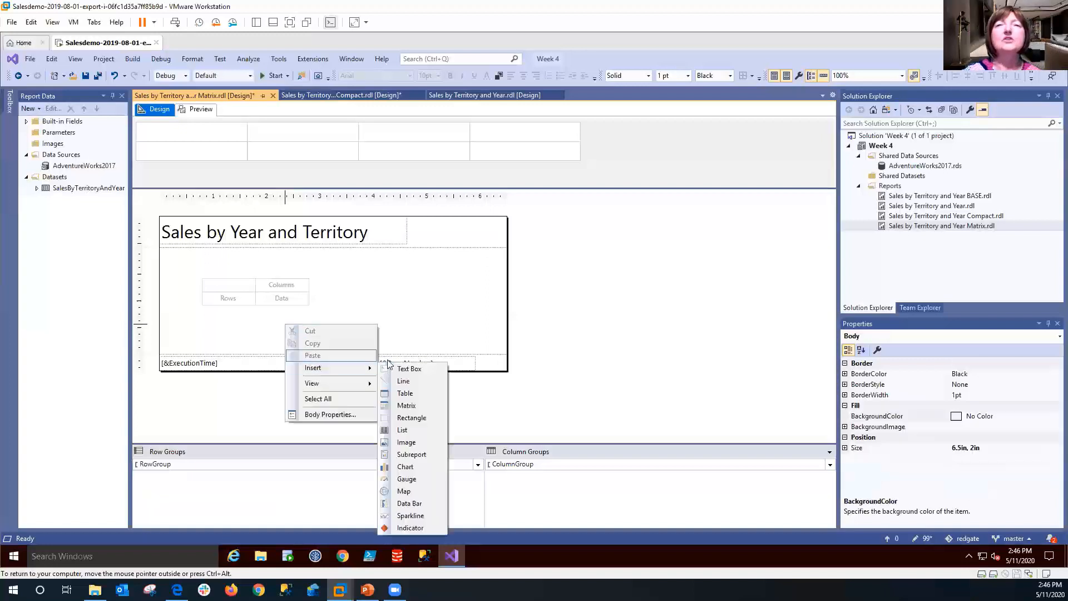
pyautogui.click(410, 393)
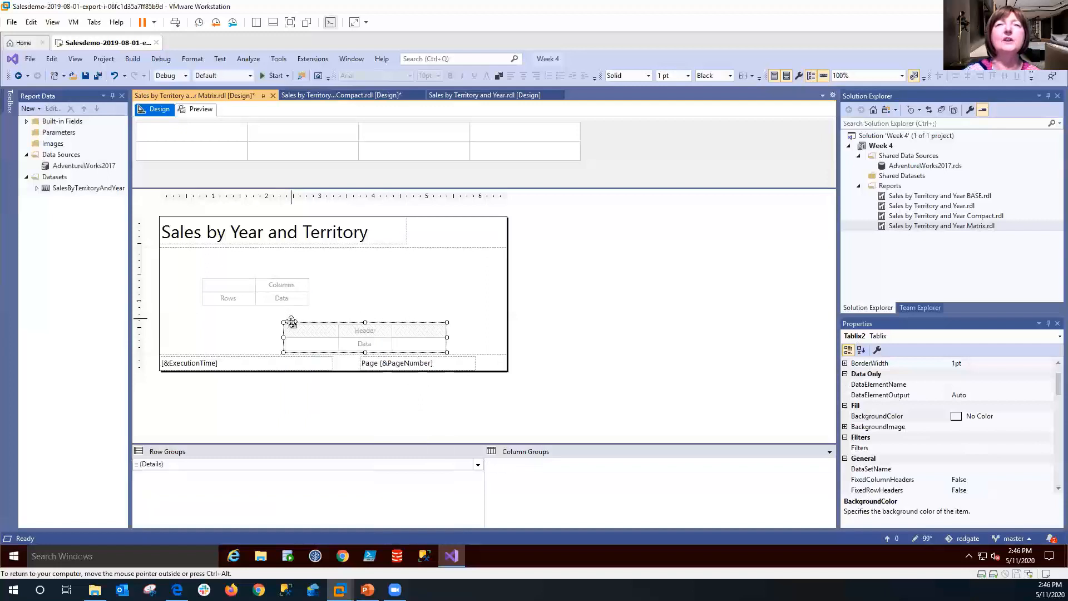
pyautogui.moveTo(293, 324); pyautogui.dragTo(209, 313)
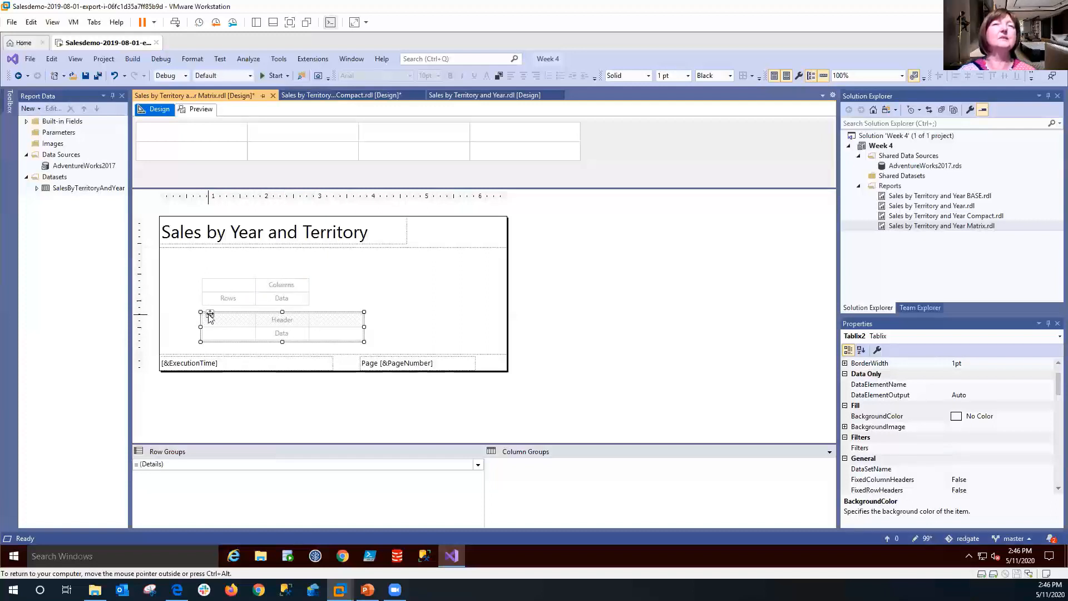
pyautogui.press('Delete')
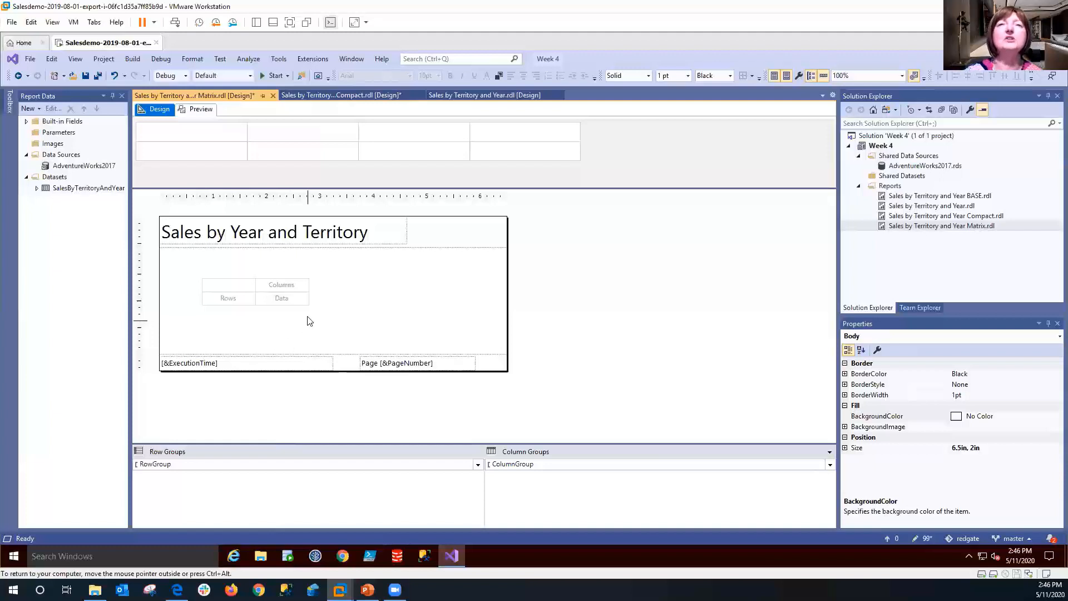
# Assign Sales to the matrix's data cell and OrderYear to its column group, consulting the Matrix report slide in PowerPoint for the layout
pyautogui.click(304, 297)
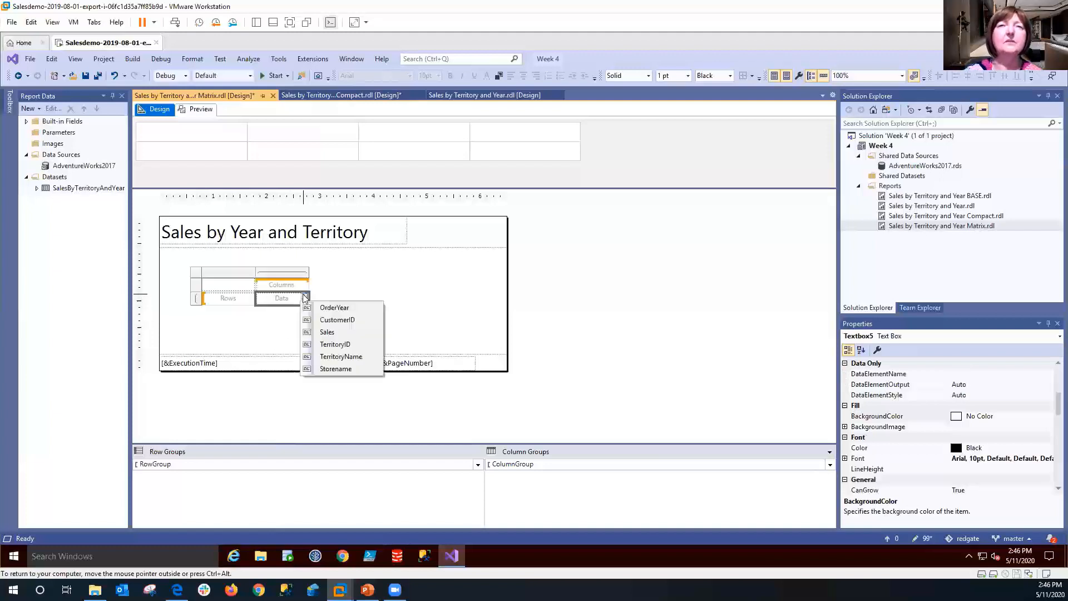
pyautogui.click(328, 332)
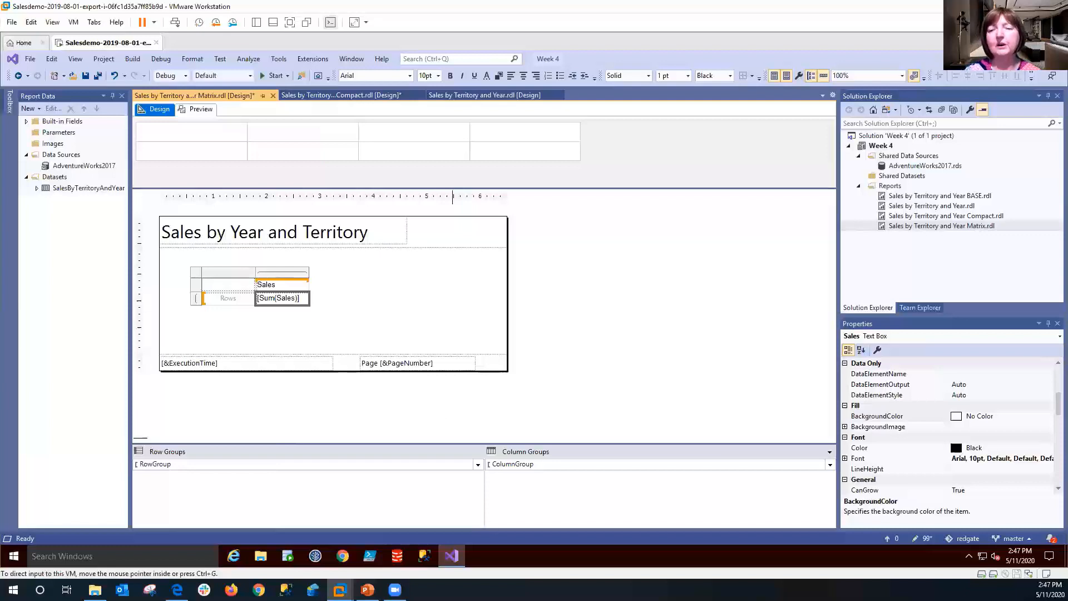
pyautogui.click(367, 590)
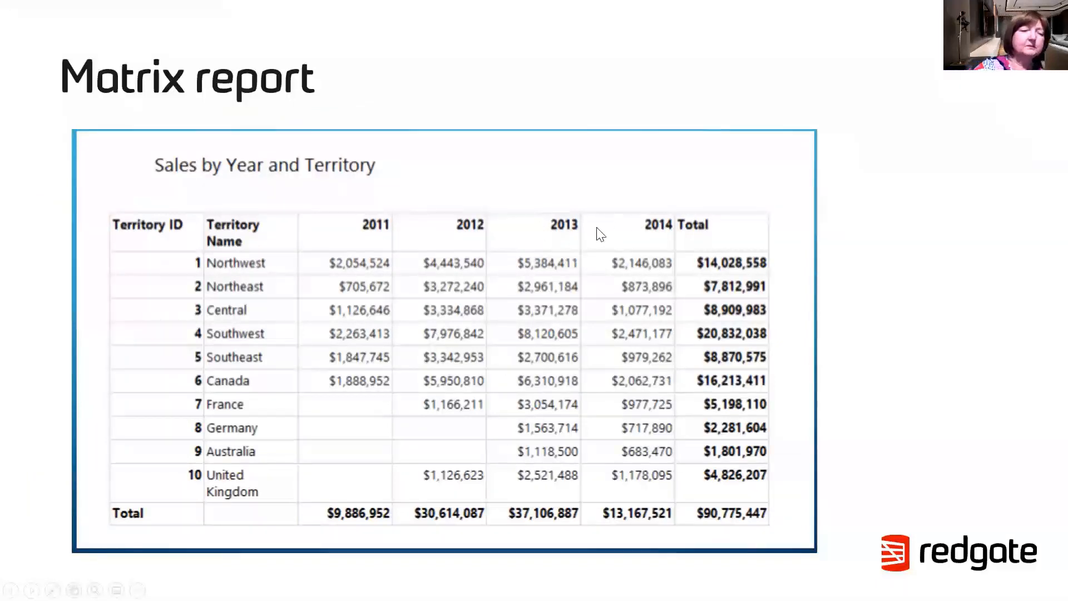
pyautogui.hotkey('alt', 'Tab')
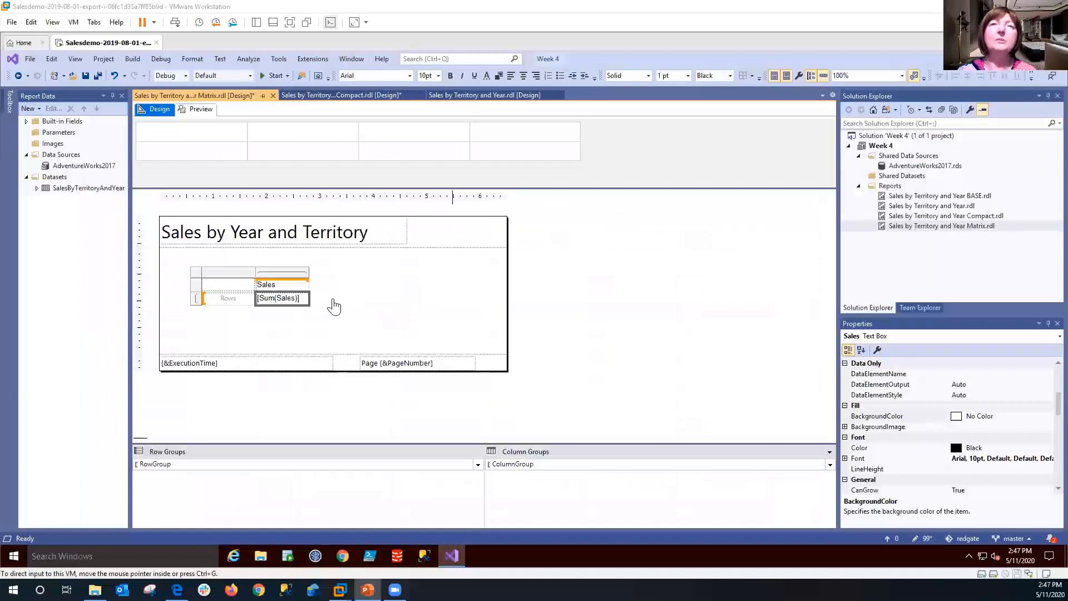
pyautogui.click(305, 286)
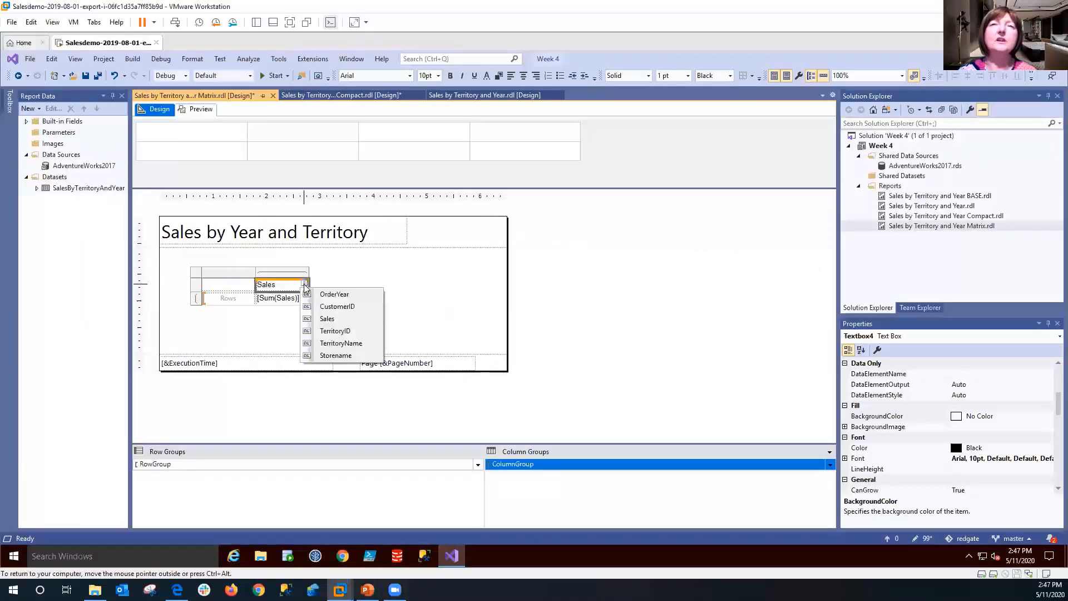
pyautogui.click(333, 295)
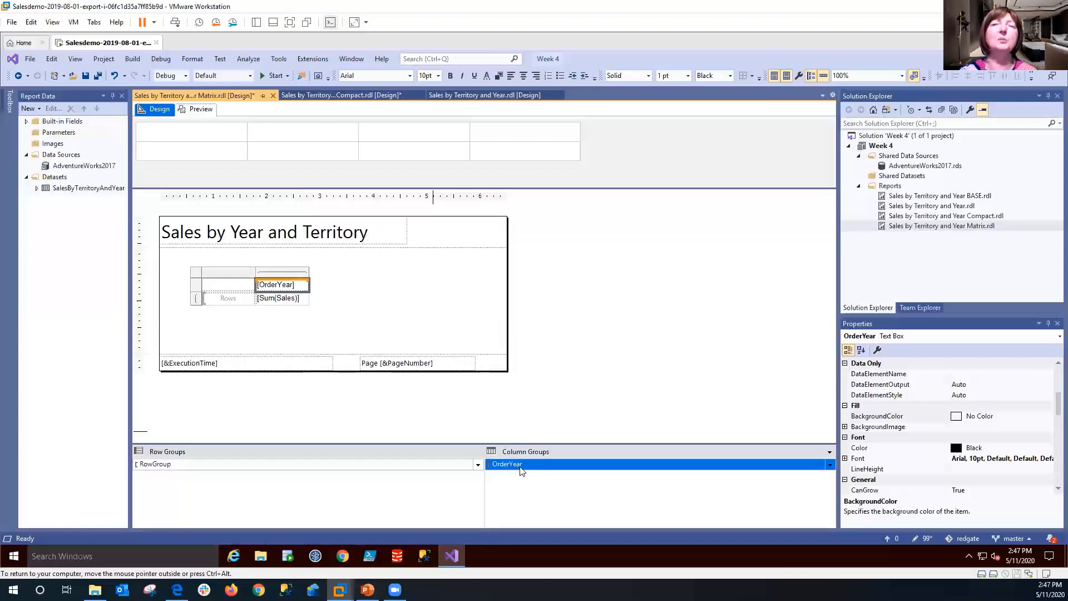
pyautogui.click(506, 478)
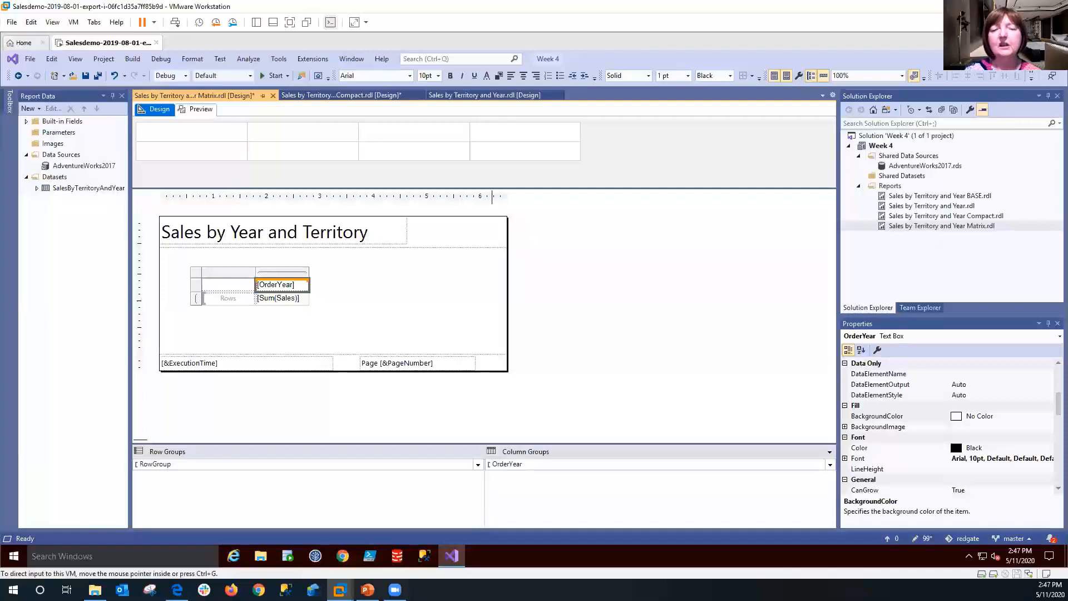
# Check the rows of the example on the PowerPoint slide and assign TerritoryName to the matrix's row group
pyautogui.hotkey('alt', 'Tab')
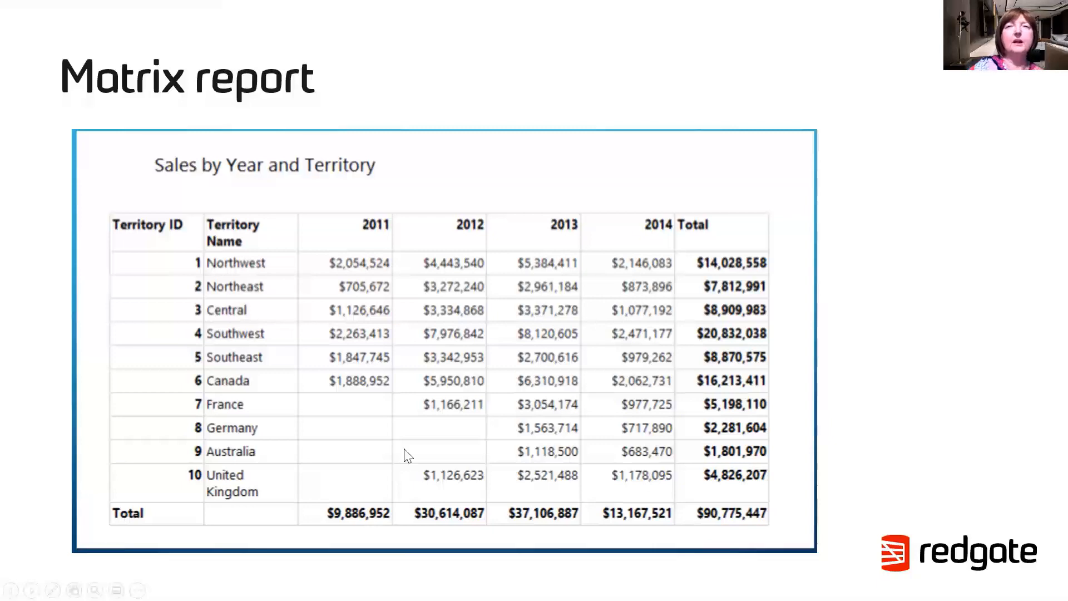
pyautogui.press('Escape')
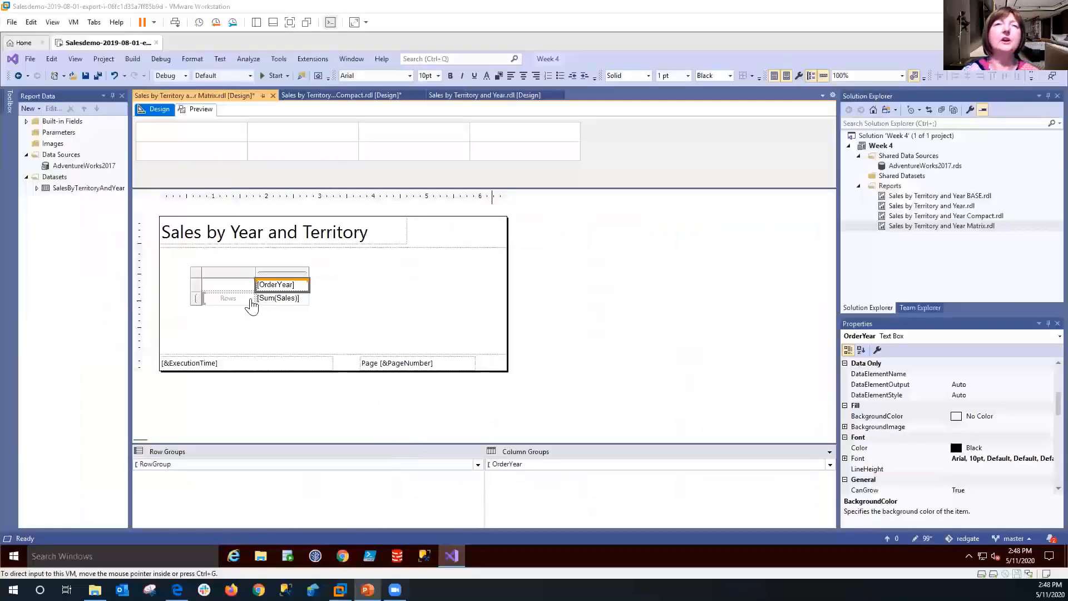
pyautogui.click(252, 304)
pyautogui.click(252, 299)
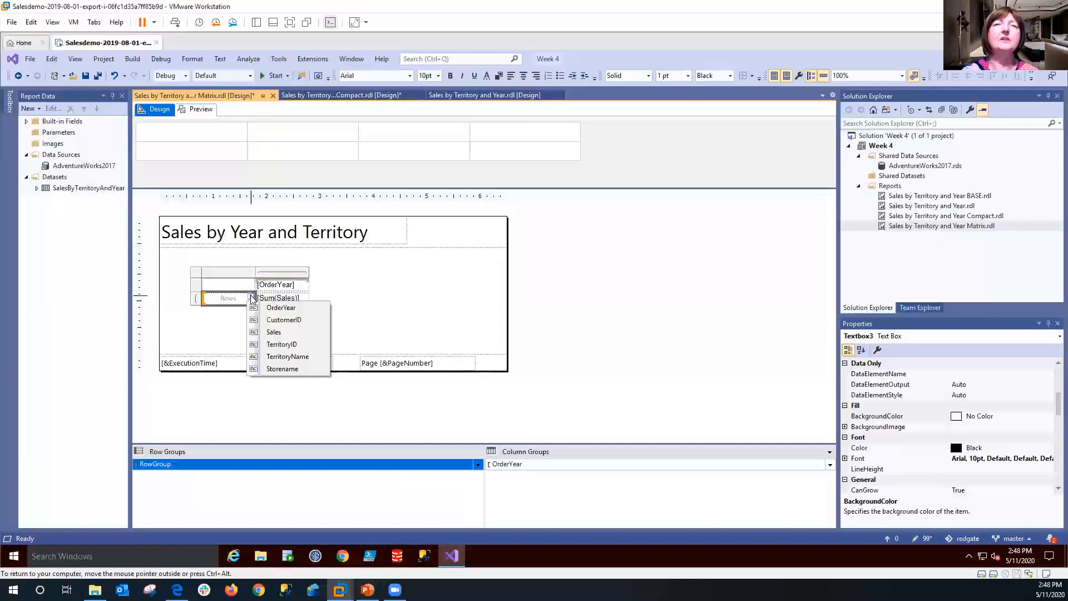
pyautogui.click(285, 356)
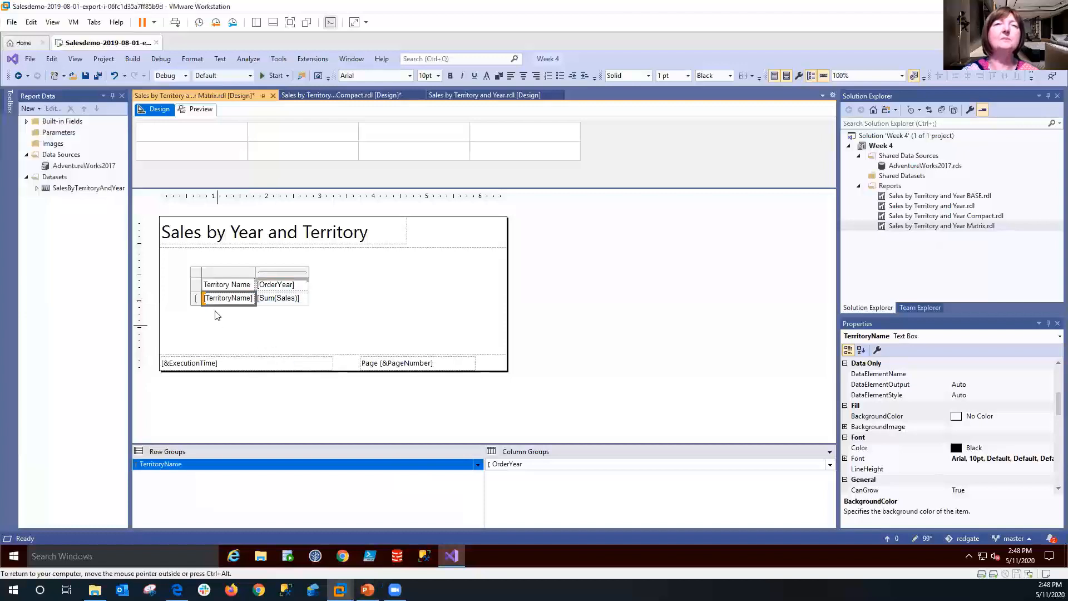
# Insert a column inside the row group to the left of TerritoryName and fill its data cell with TerritoryID
pyautogui.rightClick(225, 272)
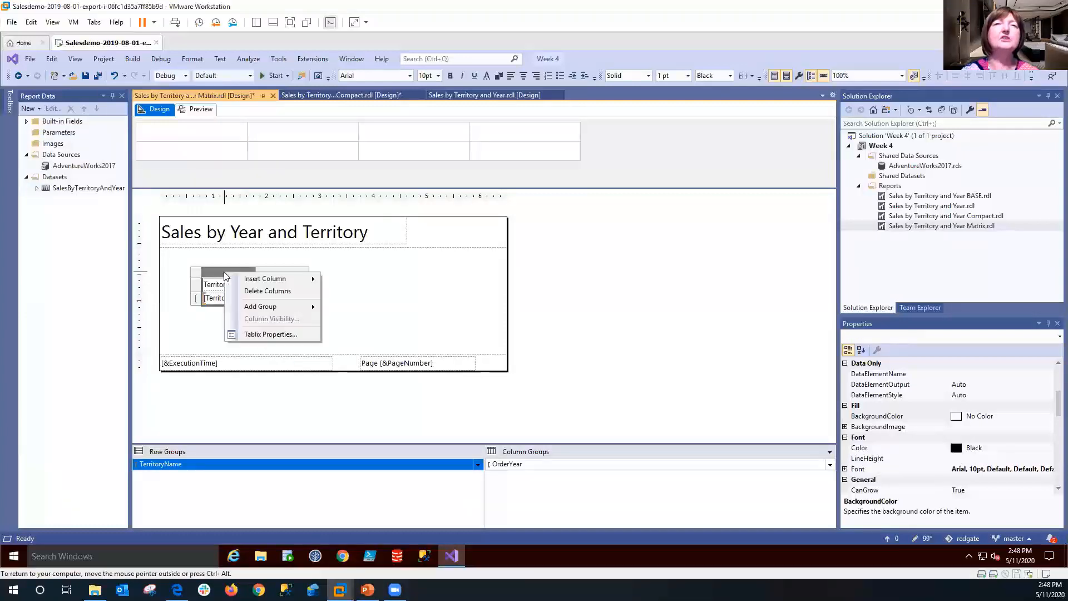
pyautogui.moveTo(242, 282)
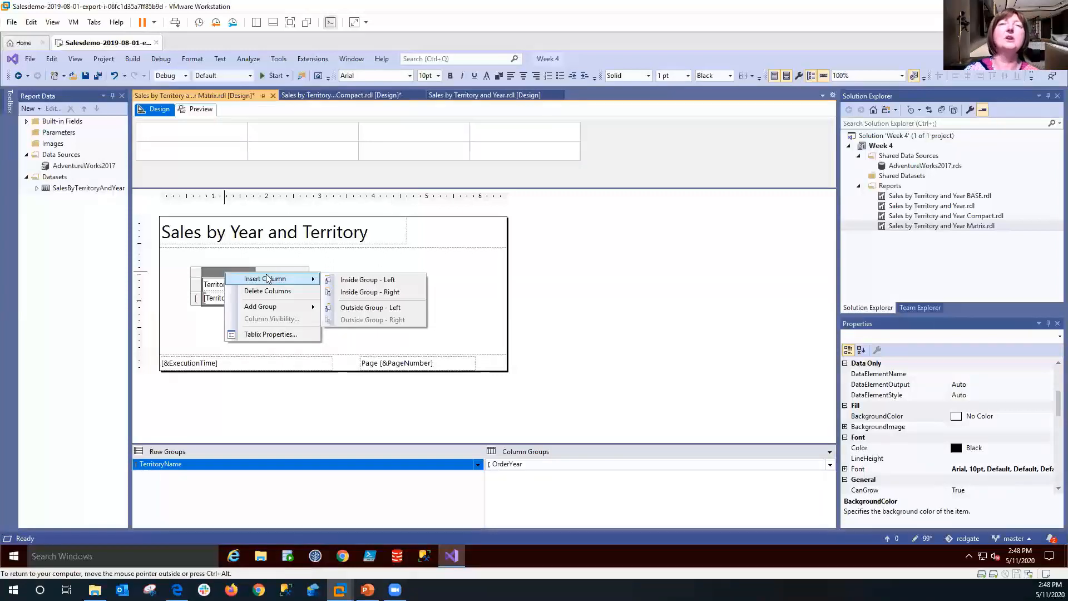
pyautogui.click(367, 280)
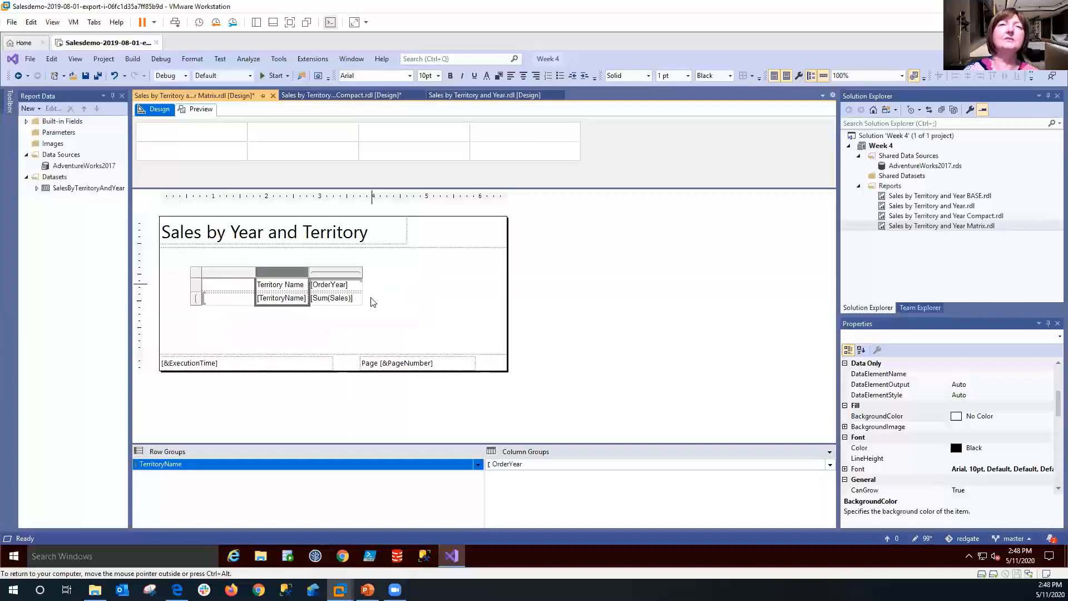
pyautogui.click(249, 299)
pyautogui.click(251, 298)
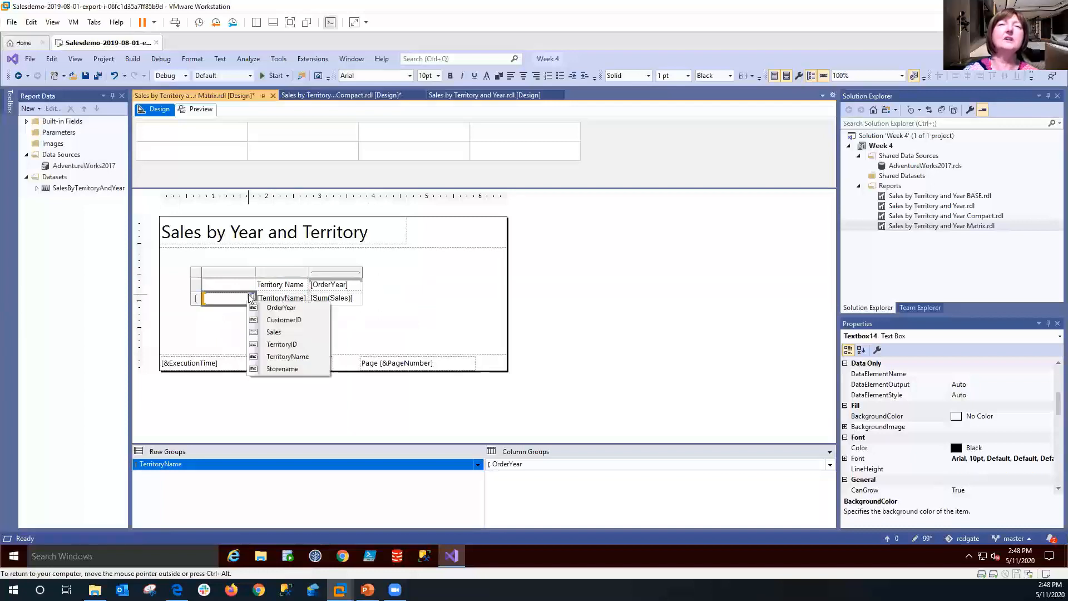
pyautogui.click(288, 345)
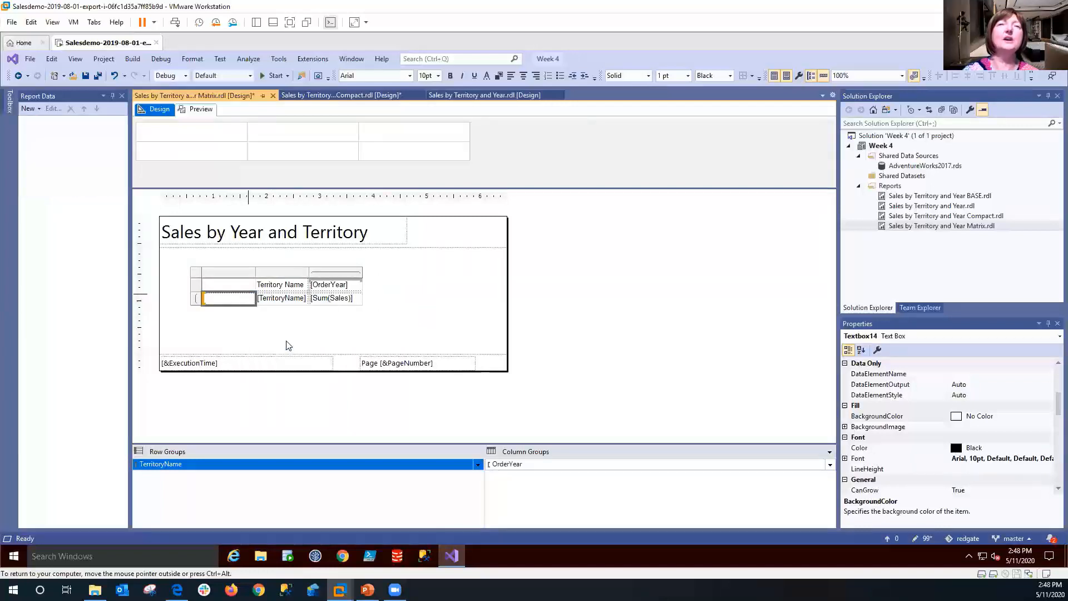
# Examine the group markers of the matrix's Territory ID, Territory Name and Sales cells
pyautogui.click(281, 303)
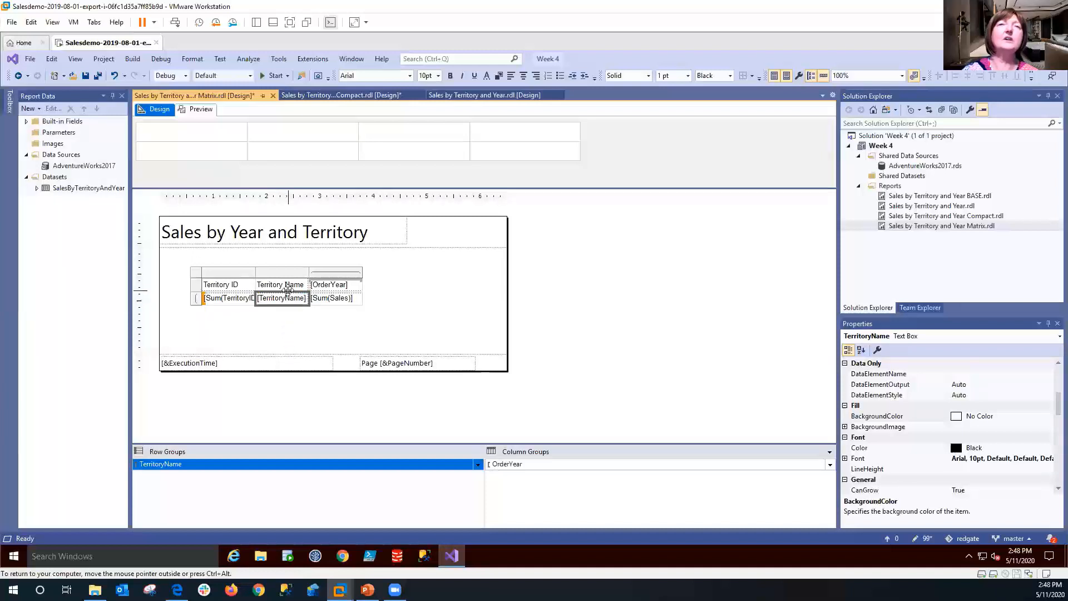
pyautogui.click(285, 283)
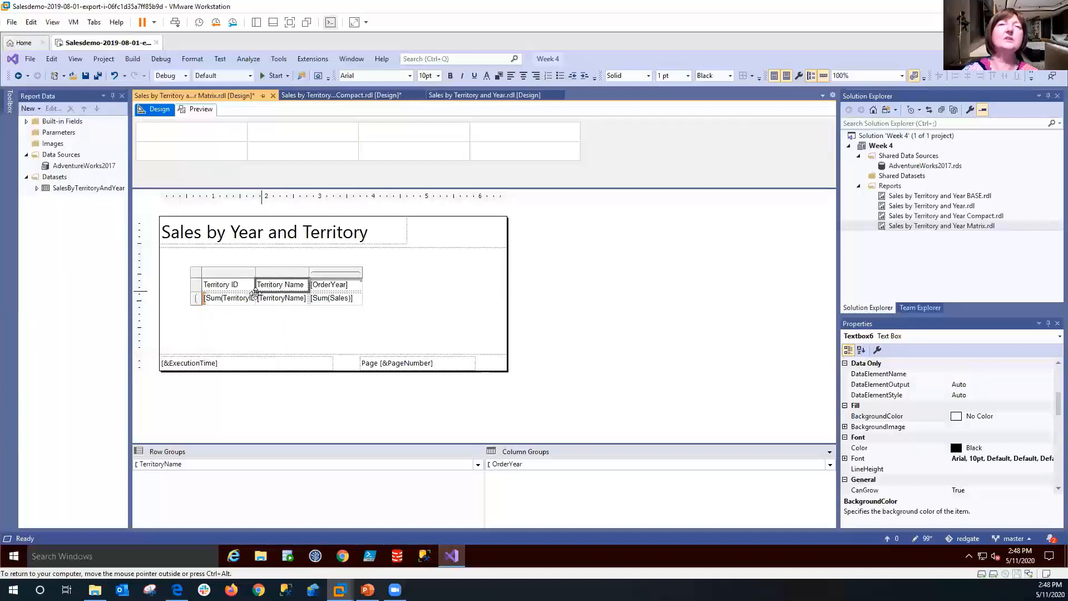
pyautogui.click(247, 300)
pyautogui.click(271, 303)
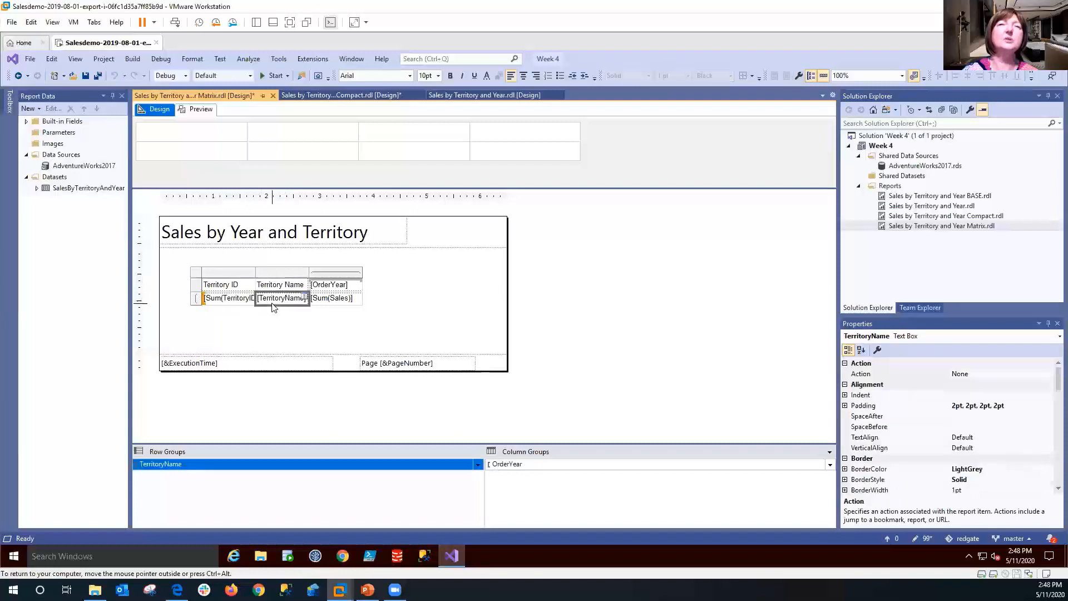
pyautogui.click(243, 303)
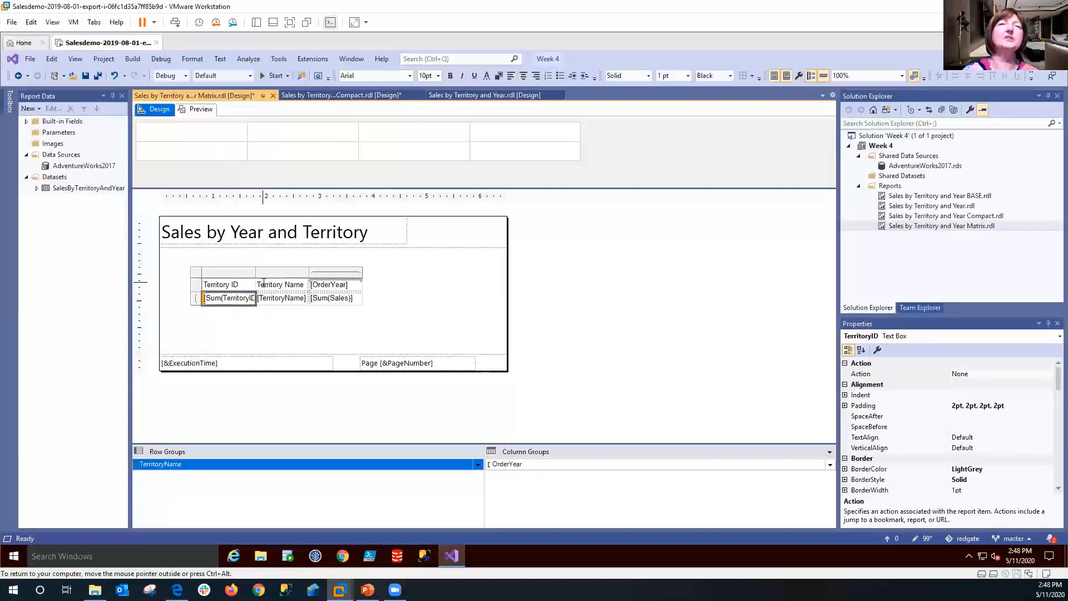
pyautogui.click(316, 329)
pyautogui.click(346, 300)
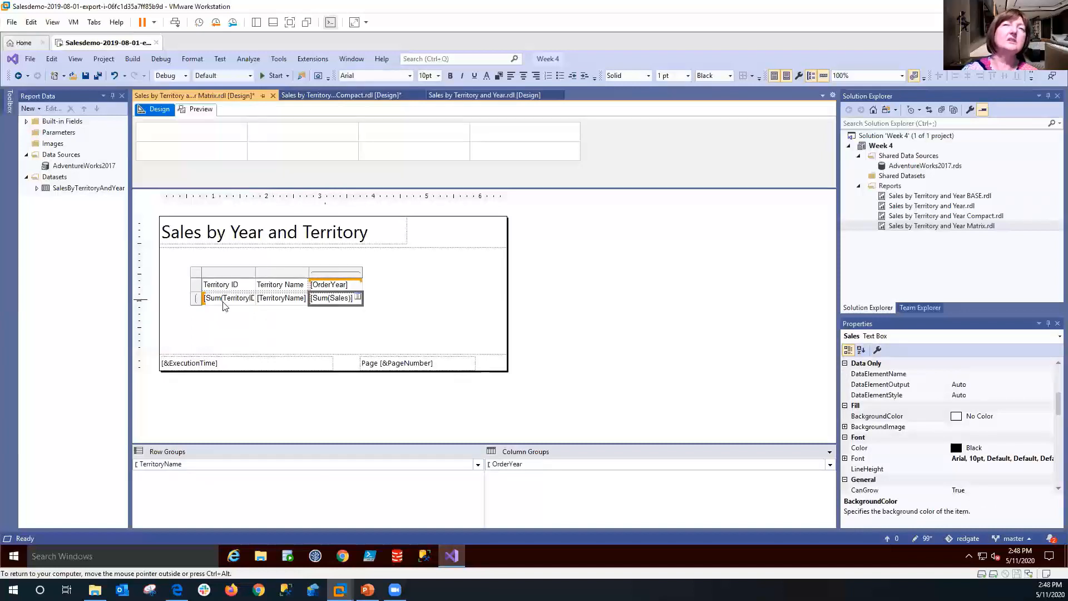
pyautogui.click(269, 338)
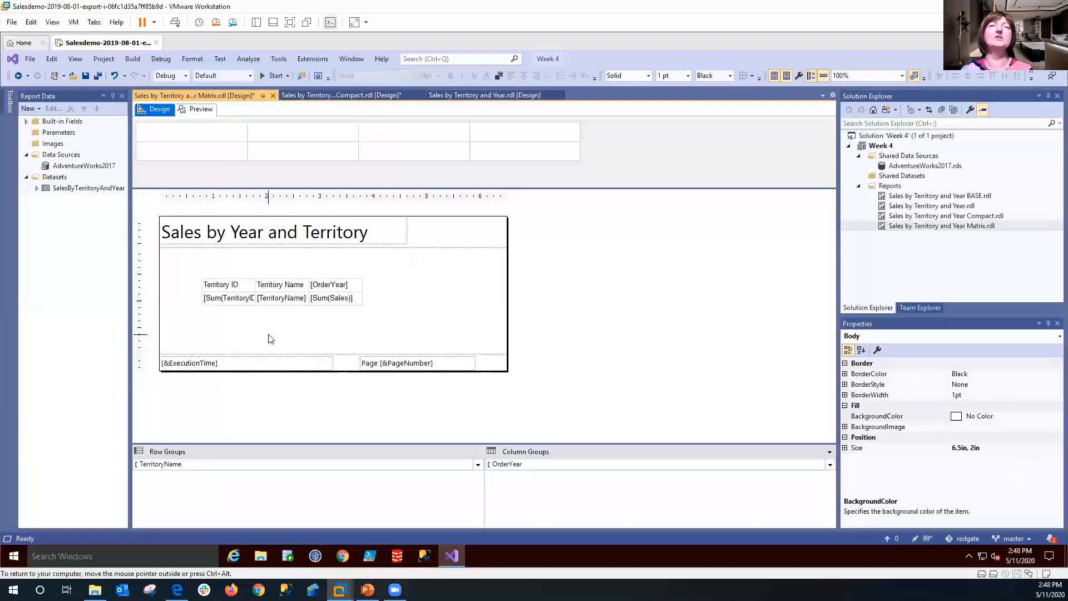
# Remove the Sum aggregate from the Territory ID cell so its expression is =Fields!TerritoryID.Value
pyautogui.click(230, 303)
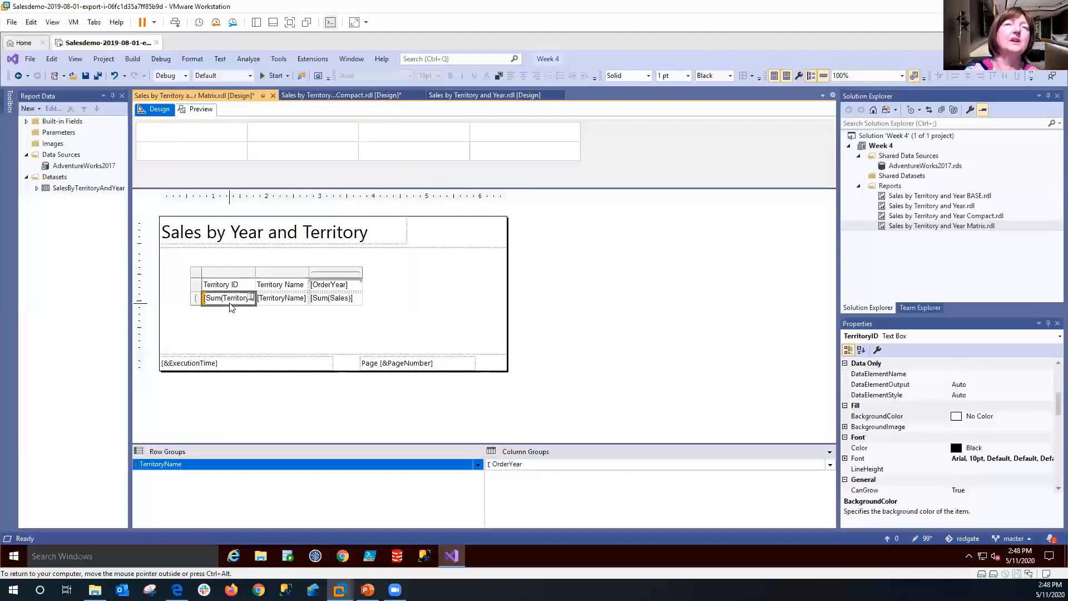
pyautogui.rightClick(229, 304)
pyautogui.click(265, 391)
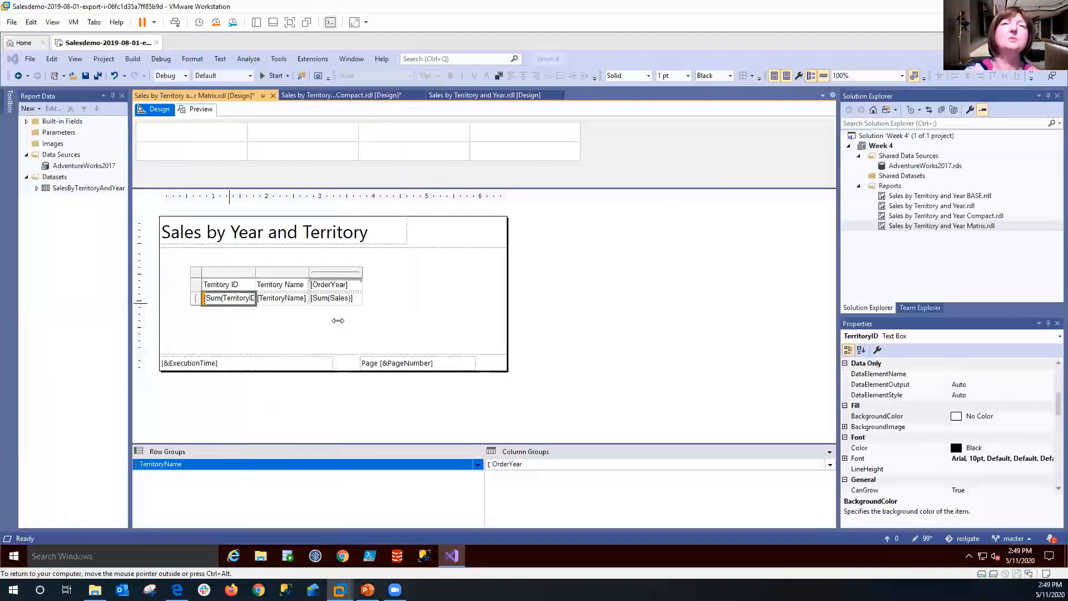
pyautogui.click(357, 152)
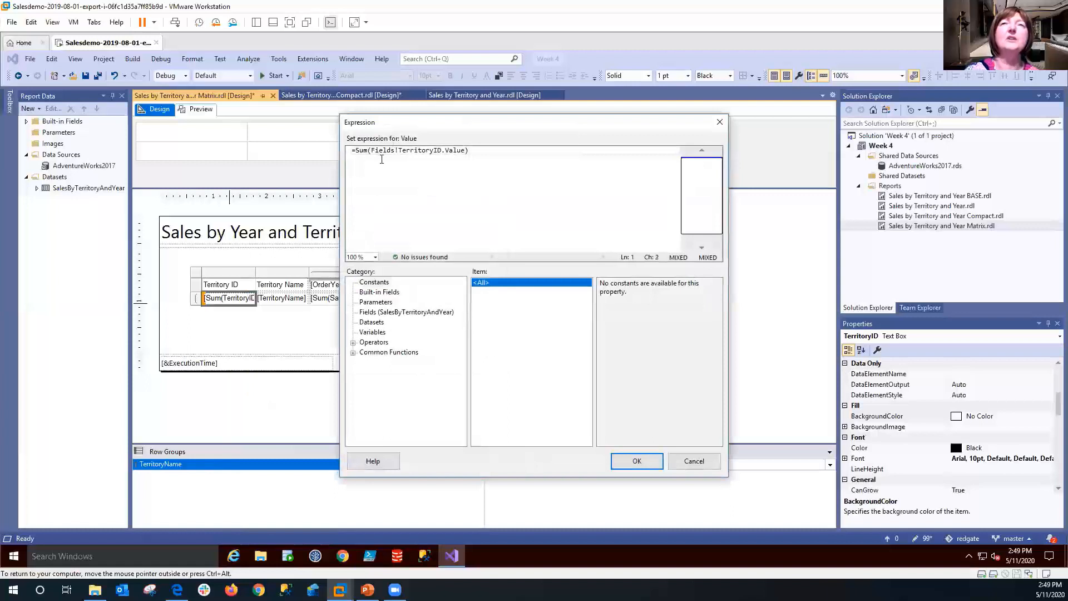
pyautogui.press('Delete')
pyautogui.press('Delete')
pyautogui.press('Delete')
pyautogui.press('Delete')
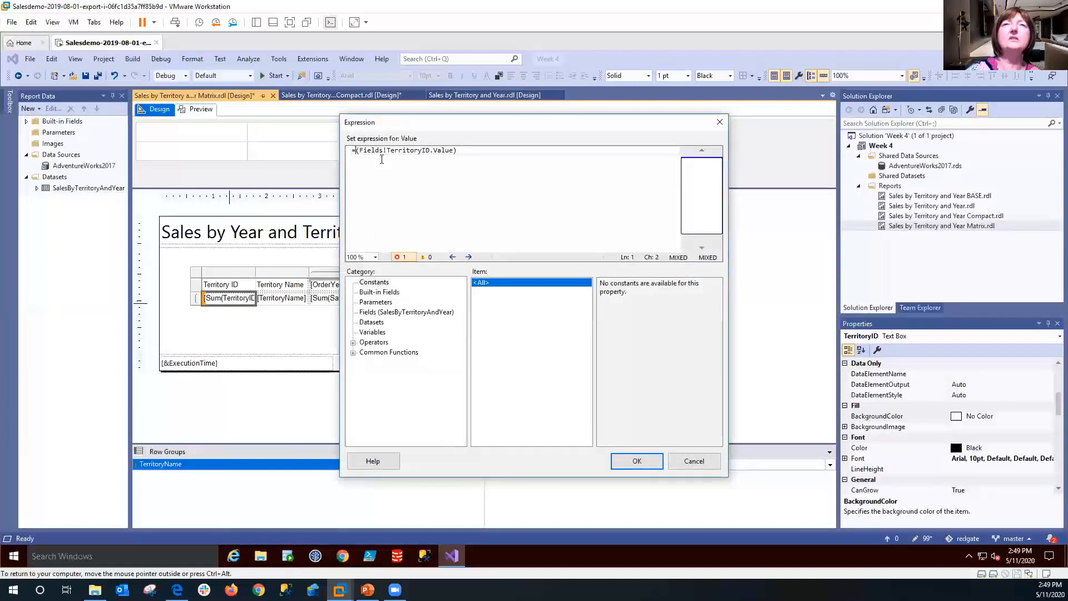
pyautogui.click(472, 152)
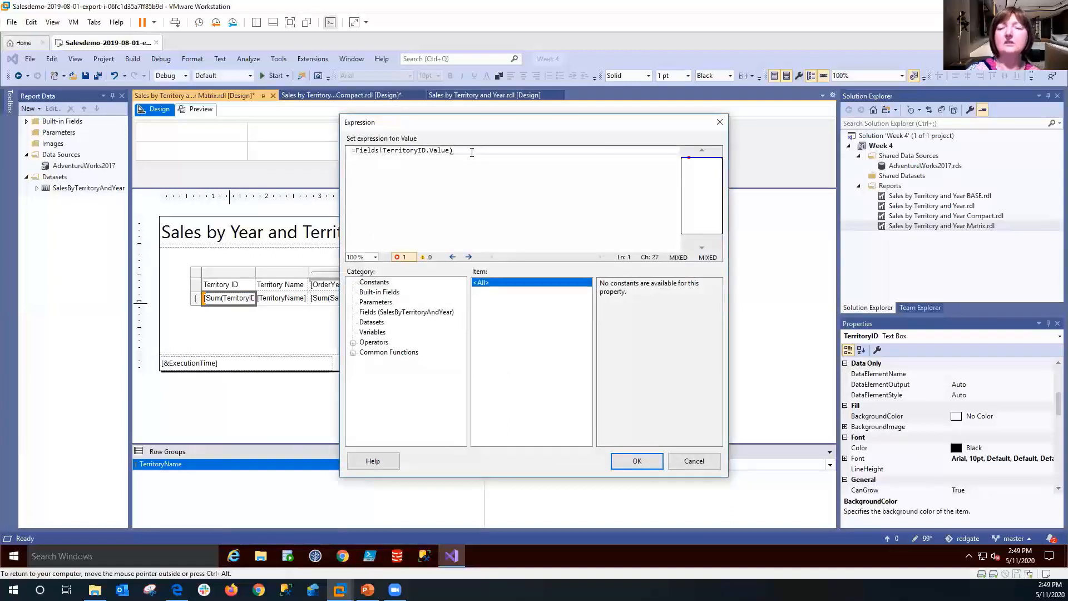
pyautogui.press('BackSpace')
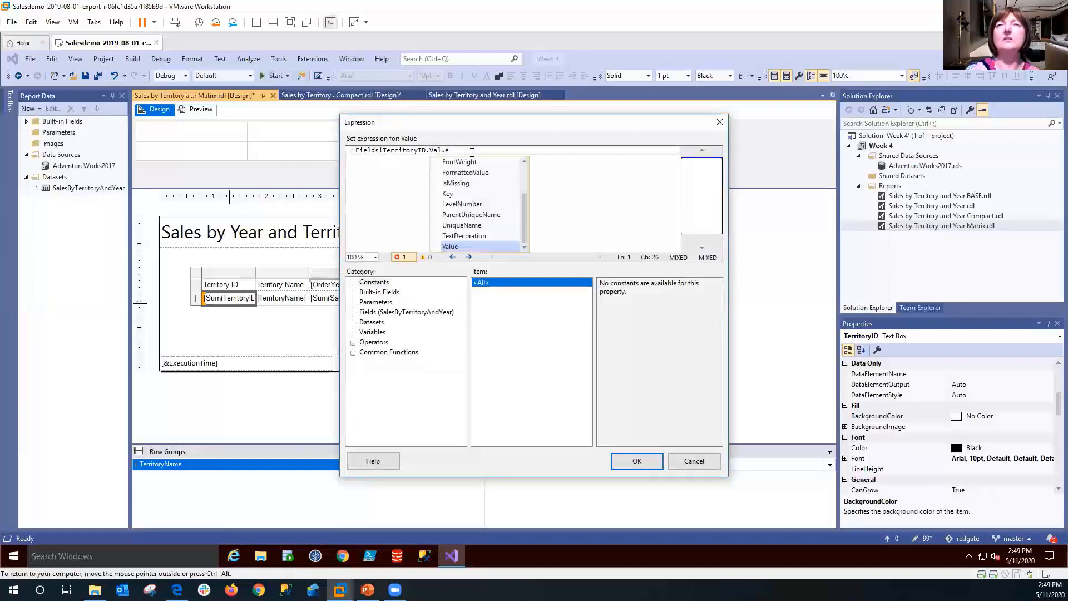
pyautogui.click(635, 461)
pyautogui.click(423, 333)
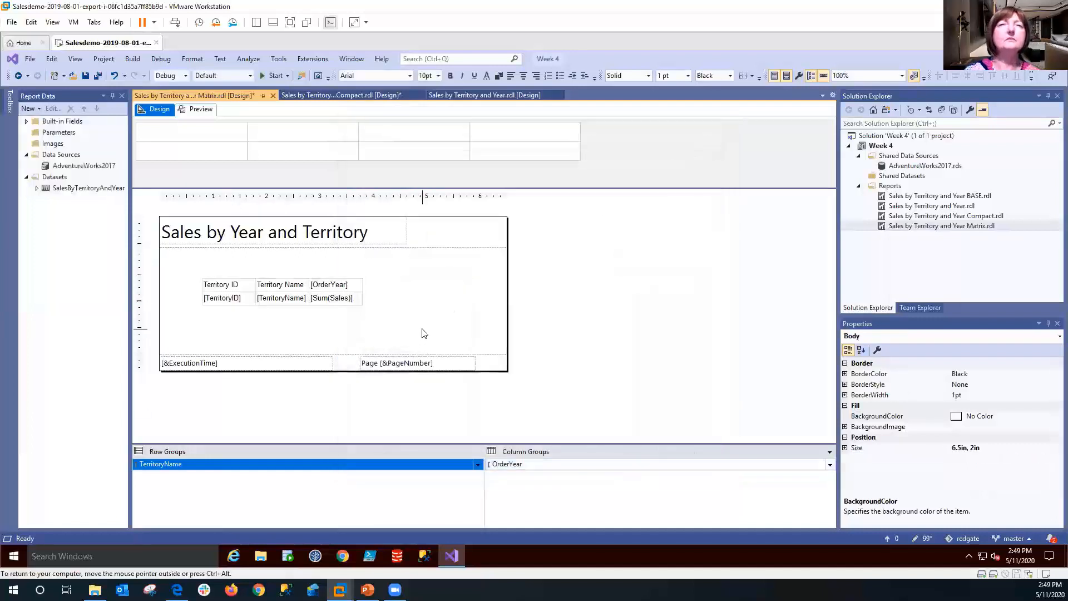
# Format the matrix's Sales cell as currency with 0 decimal places and a 1000 separator, and preview the report
pyautogui.click(359, 305)
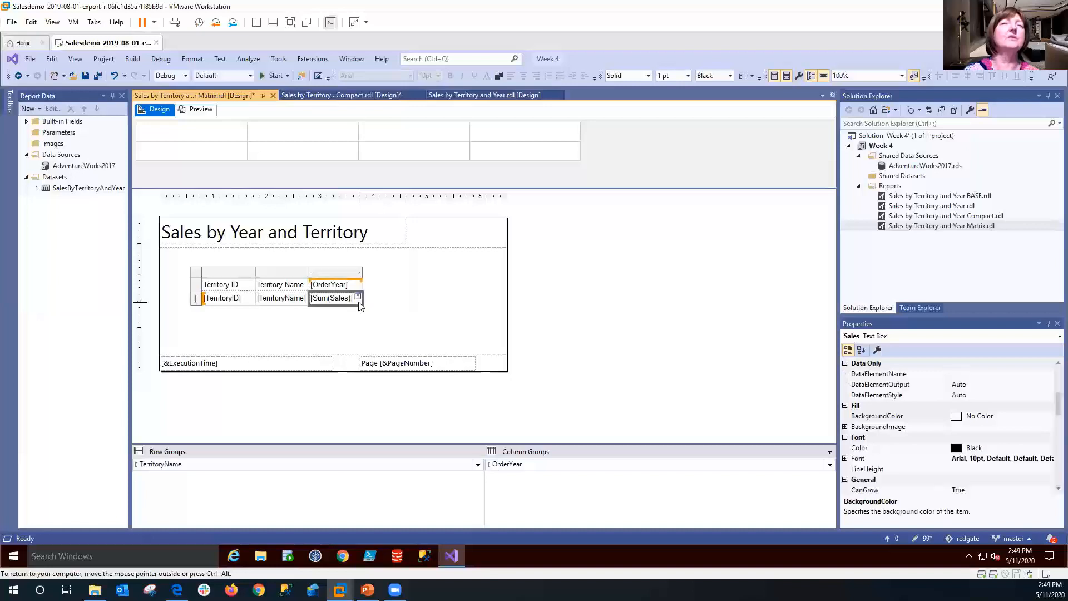
pyautogui.rightClick(359, 305)
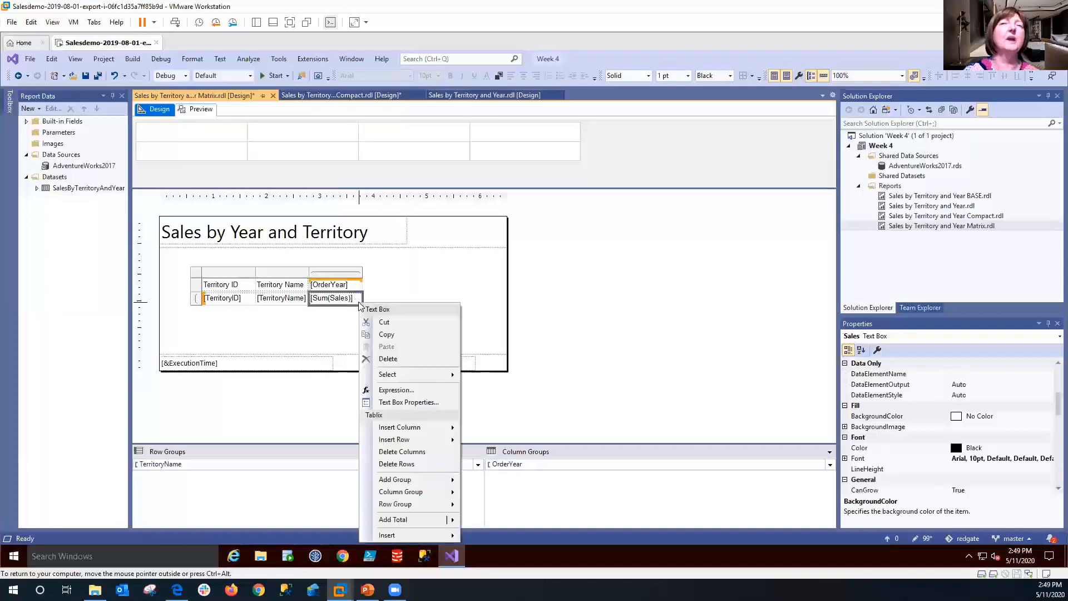
pyautogui.click(413, 403)
pyautogui.click(391, 176)
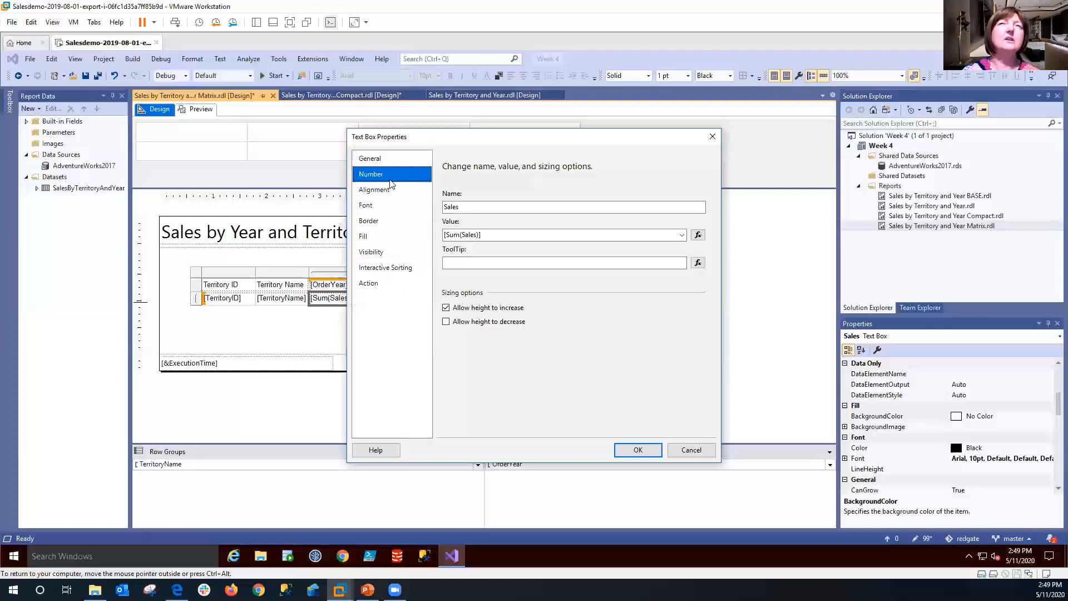
pyautogui.click(472, 220)
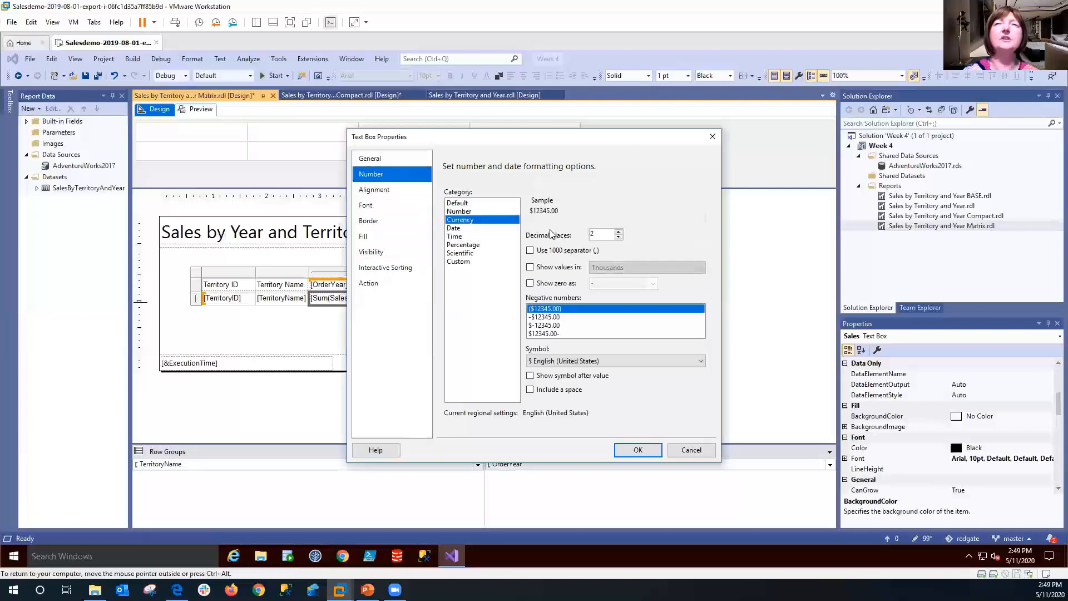
pyautogui.click(619, 232)
pyautogui.click(619, 232)
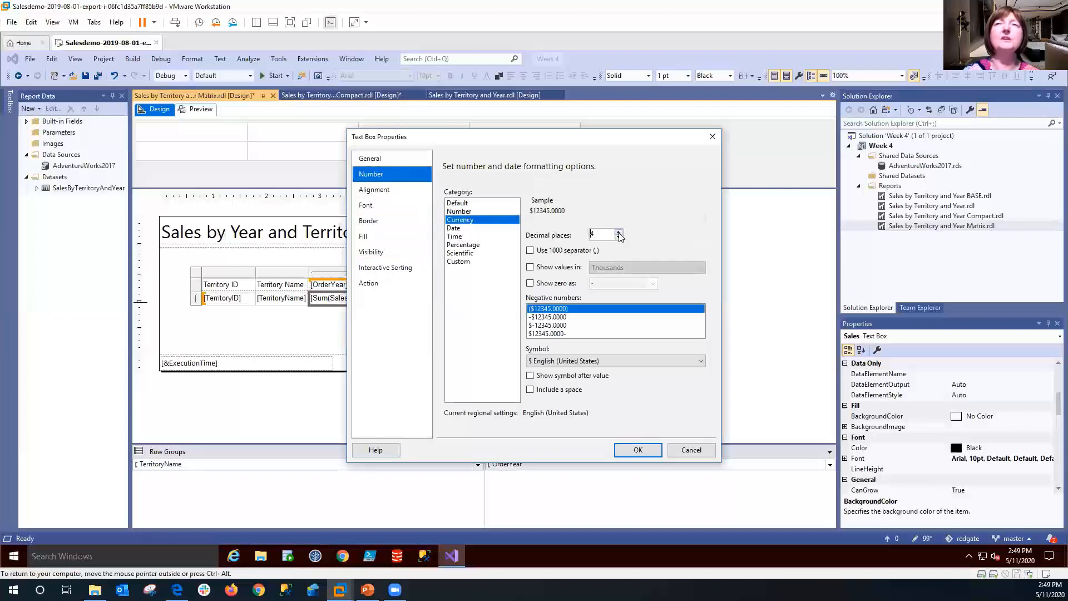
pyautogui.click(619, 238)
pyautogui.click(618, 238)
pyautogui.click(618, 238)
pyautogui.click(618, 238)
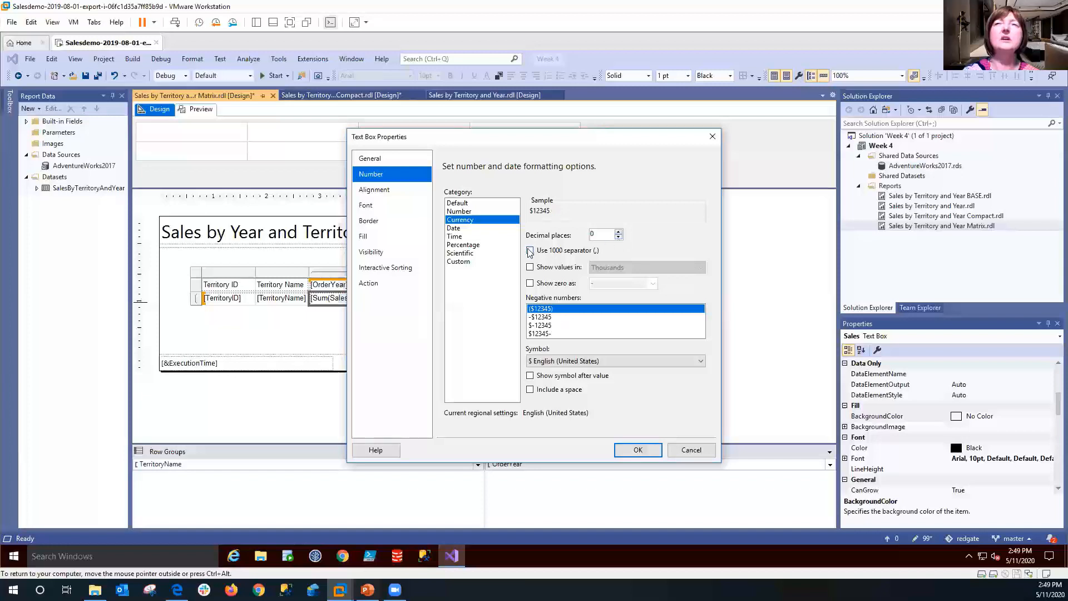
pyautogui.click(531, 250)
pyautogui.click(626, 451)
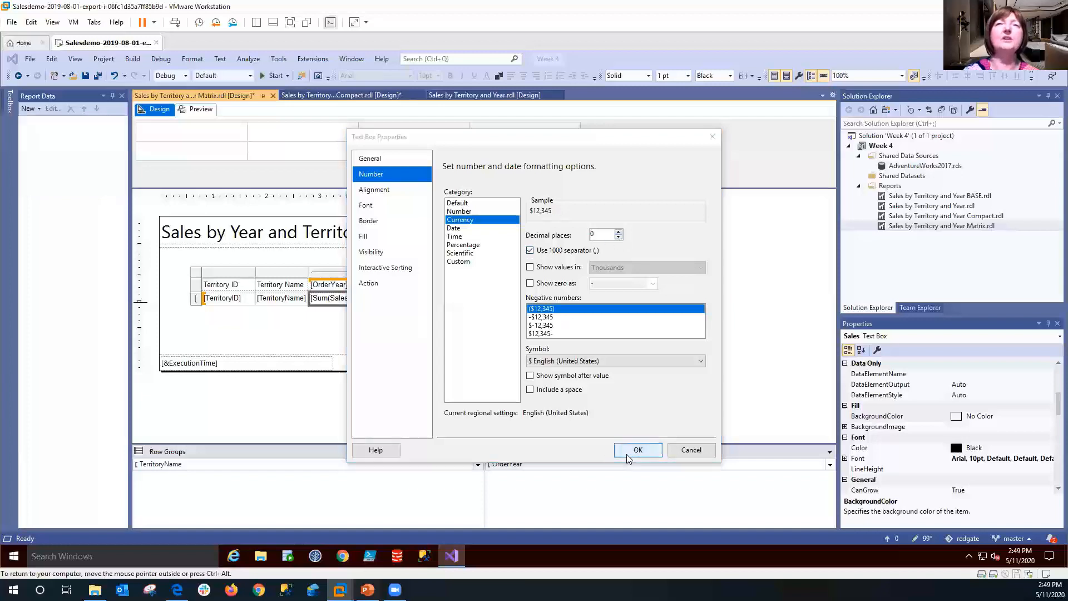
pyautogui.click(200, 109)
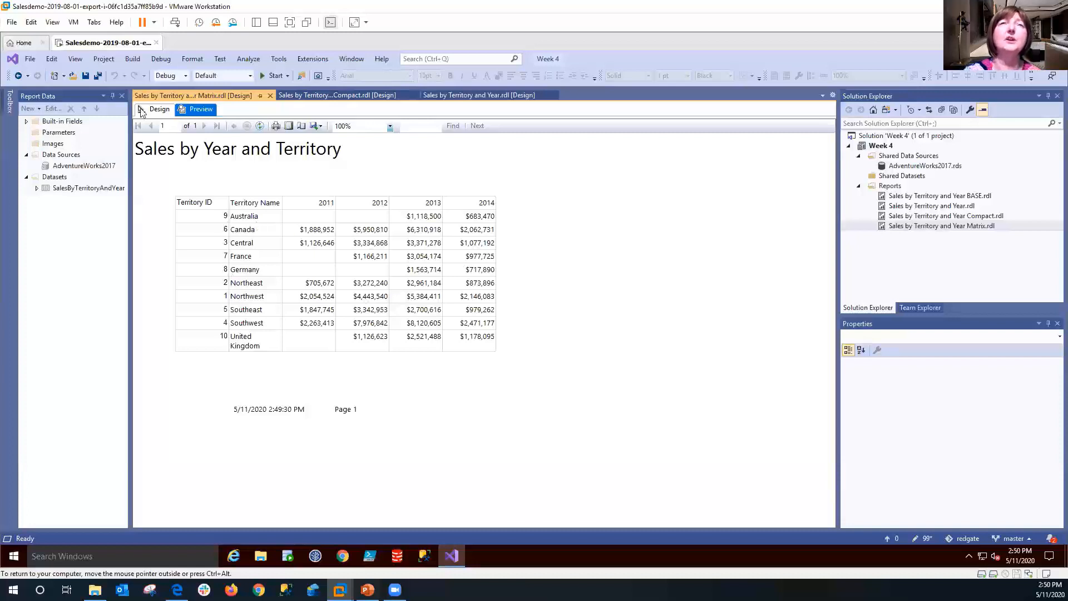
# Return to the report design and move the matrix to the upper-left corner of the report body, directly below the title
pyautogui.click(156, 109)
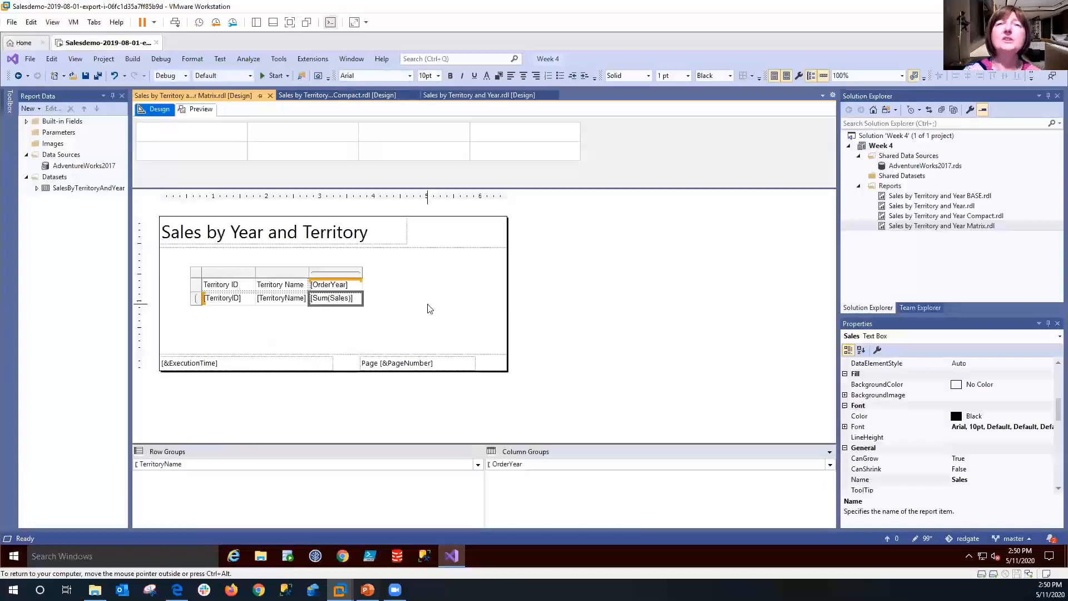
pyautogui.click(195, 275)
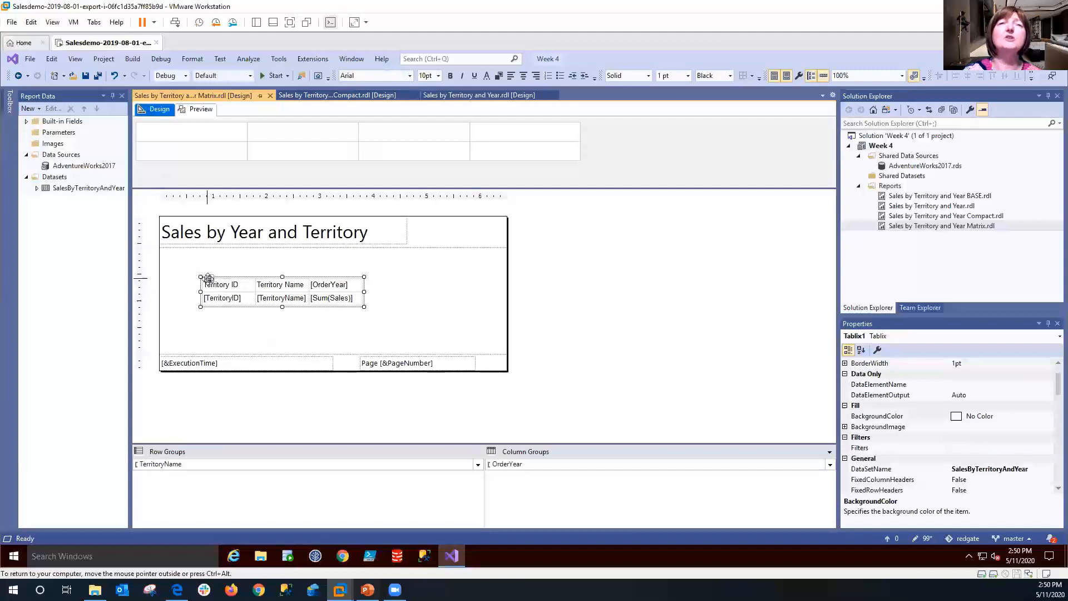
pyautogui.moveTo(195, 264); pyautogui.dragTo(166, 249)
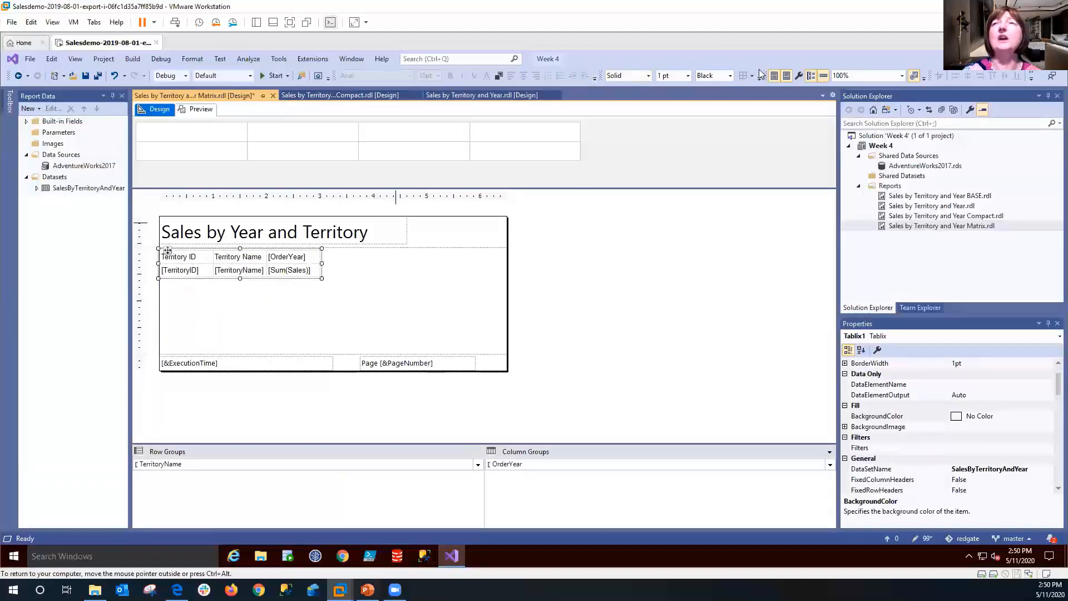
# Check the report's page setup and narrow the report body to about 5.95 in wide
pyautogui.click(799, 76)
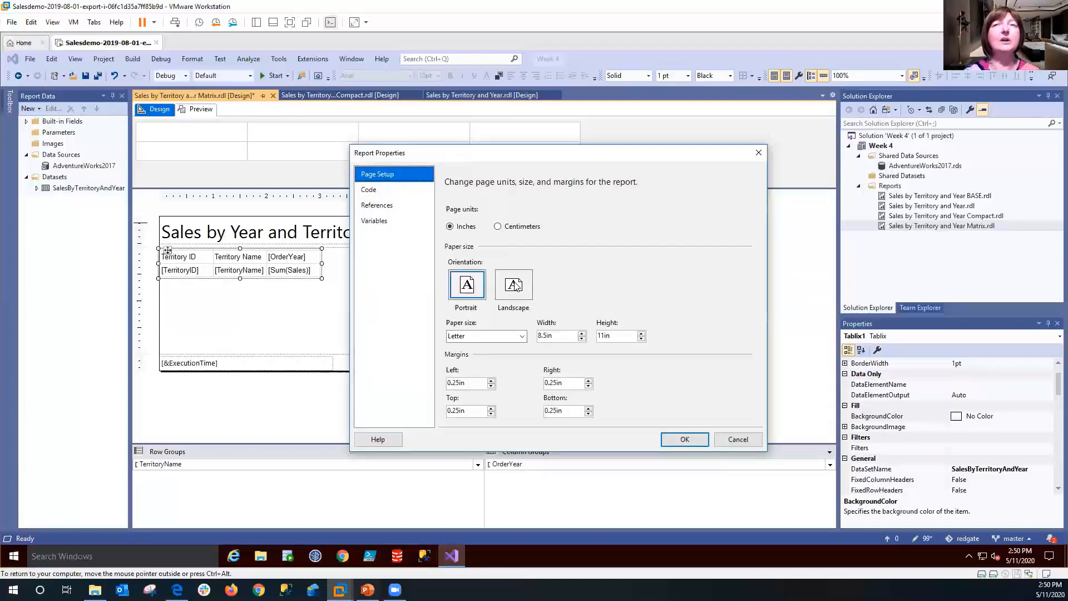
pyautogui.click(743, 441)
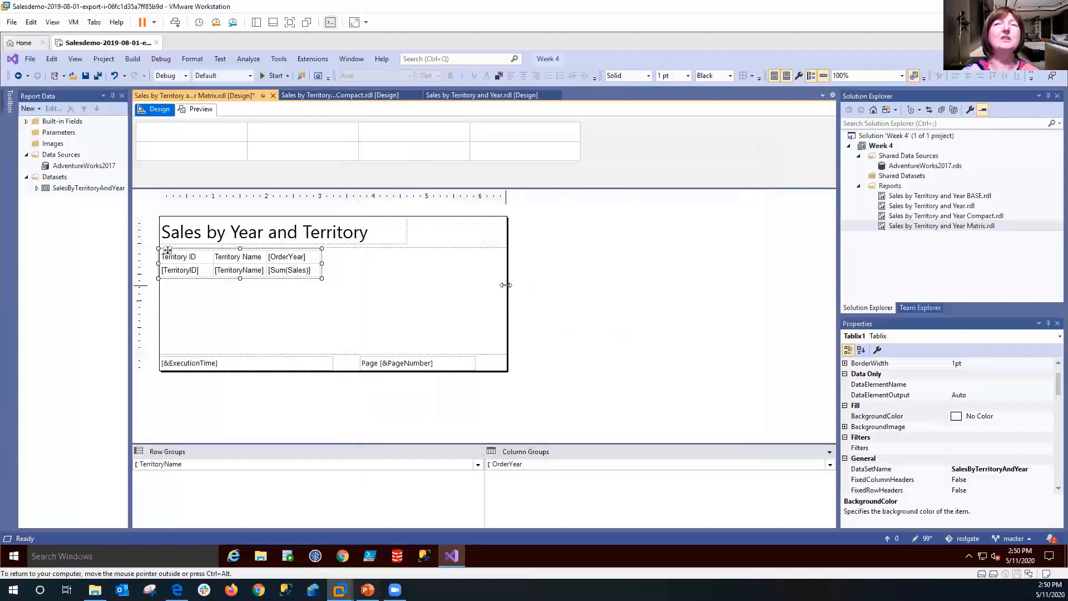
pyautogui.moveTo(505, 285); pyautogui.dragTo(478, 284)
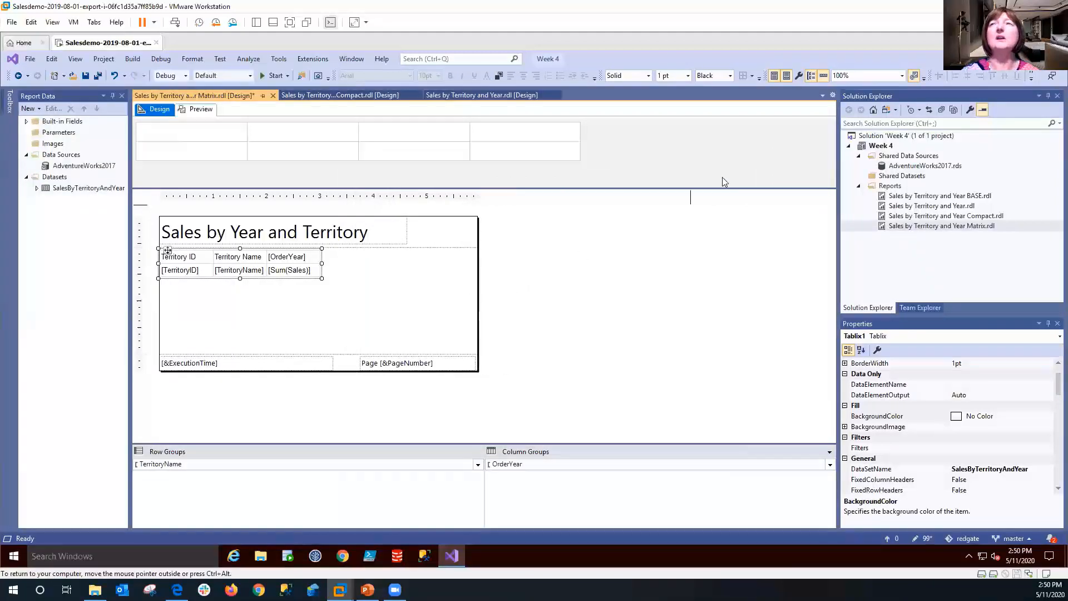
pyautogui.click(825, 76)
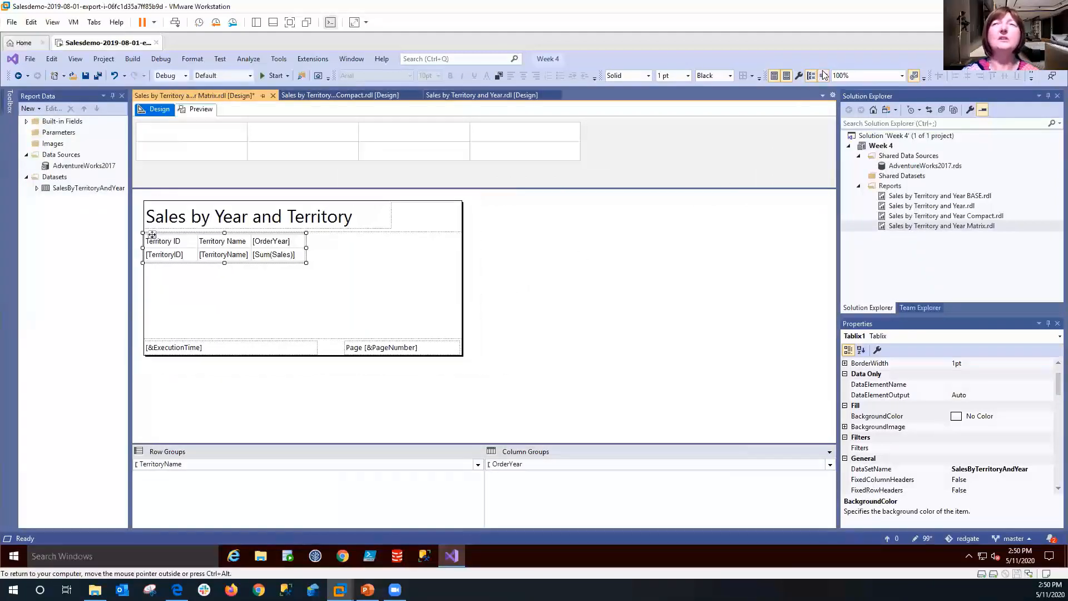
pyautogui.click(824, 76)
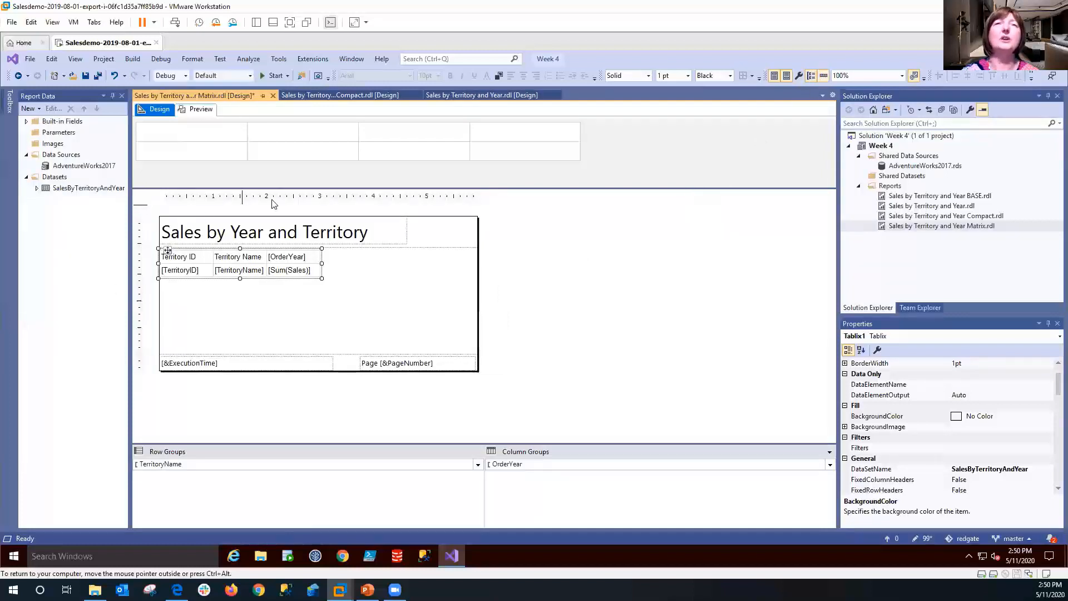
pyautogui.click(299, 322)
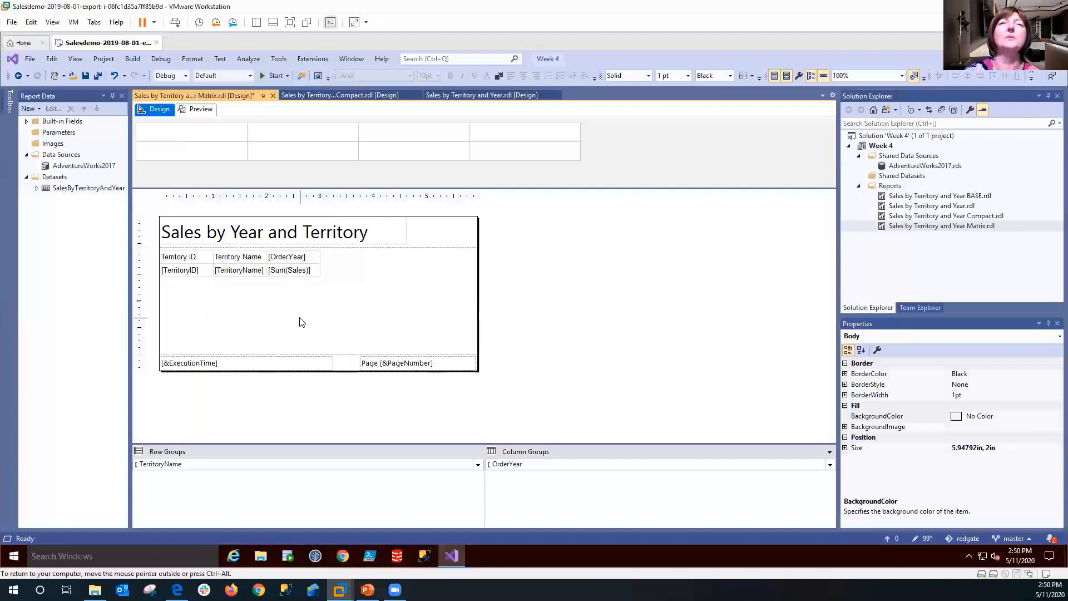
# Add a total row below the territories and a total column after the order years for the Sales cell
pyautogui.rightClick(315, 279)
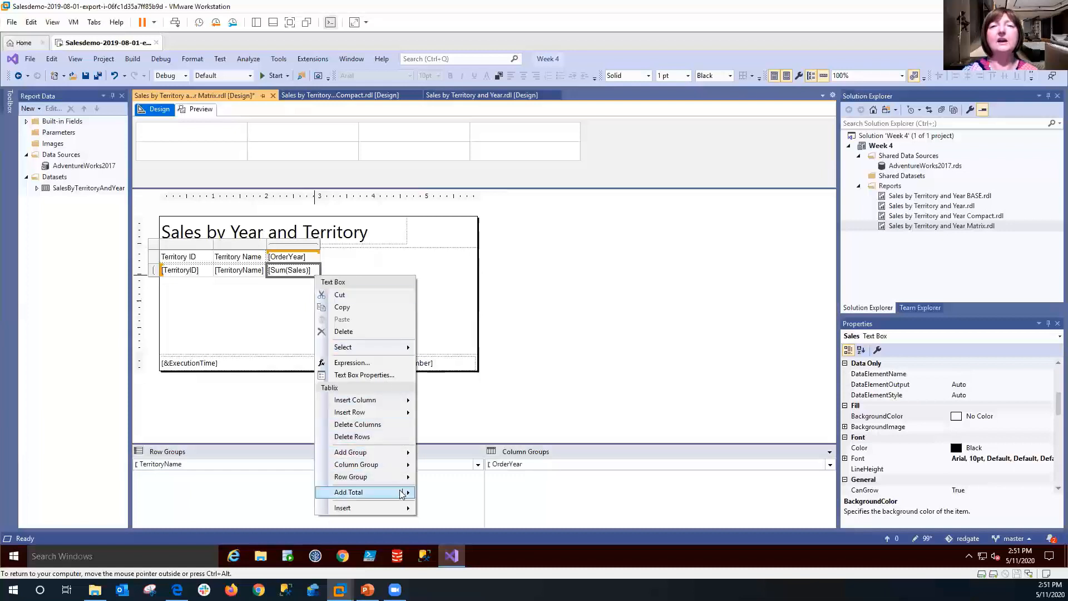
pyautogui.moveTo(384, 492)
pyautogui.click(440, 494)
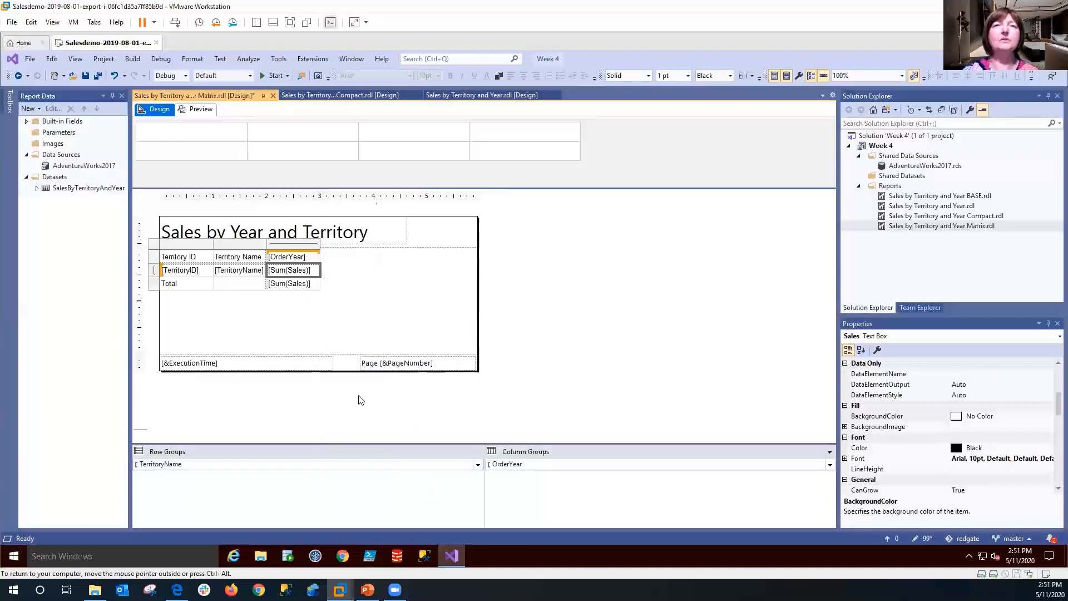
pyautogui.rightClick(316, 276)
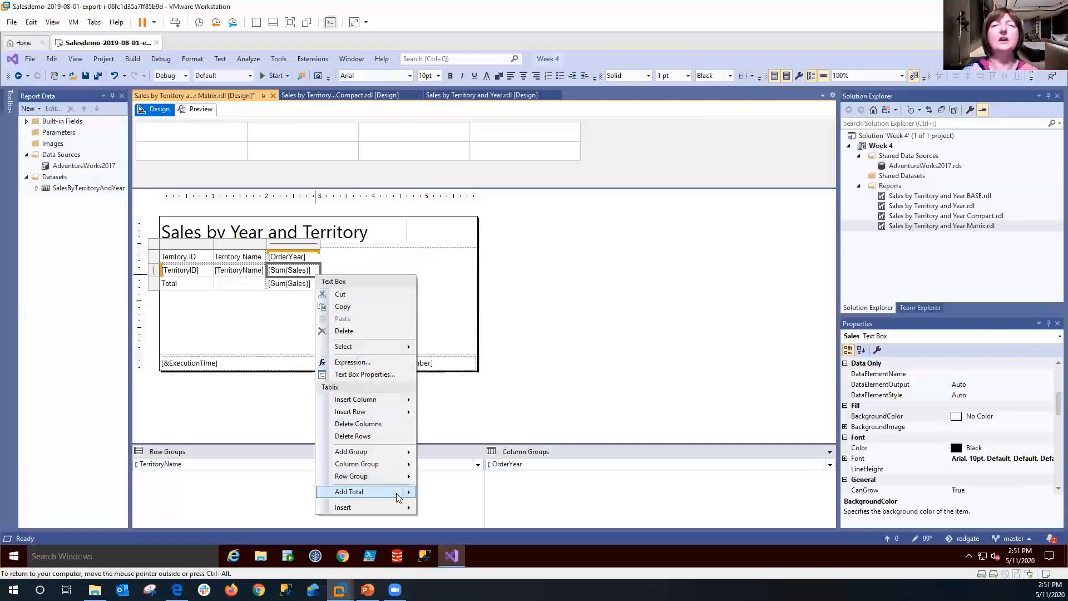
pyautogui.moveTo(406, 493)
pyautogui.click(432, 506)
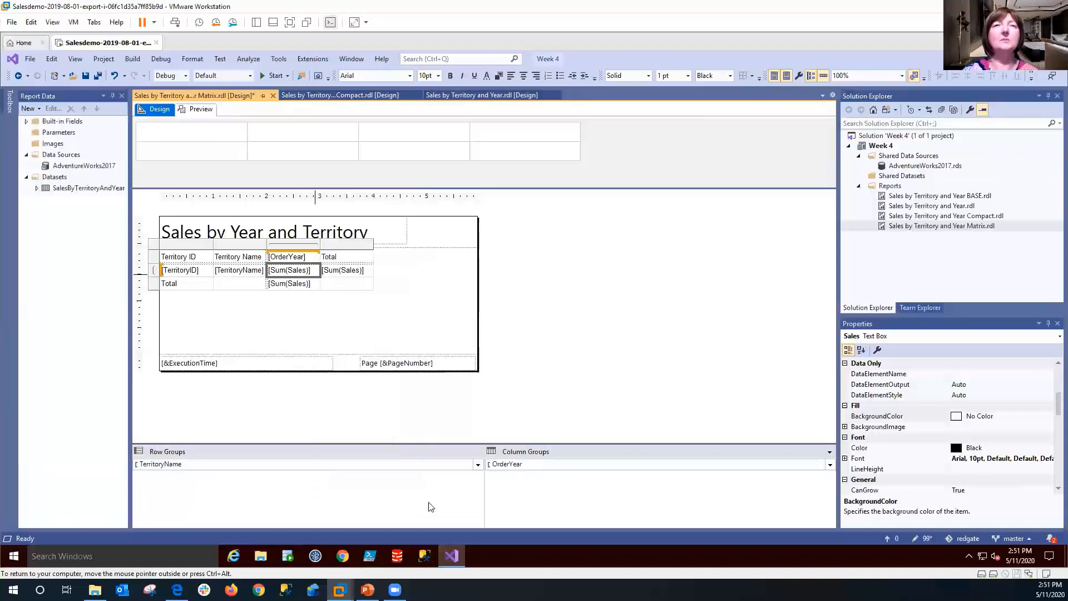
# Fill the empty grand-total cell where the Total row and column meet with the Sales field, and preview the report
pyautogui.click(359, 285)
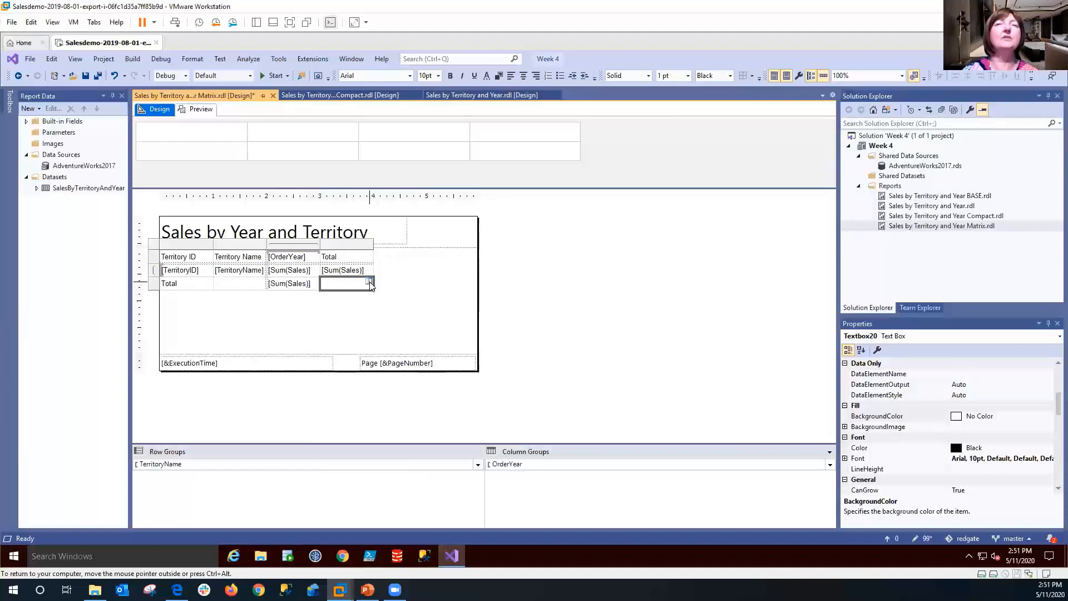
pyautogui.click(369, 282)
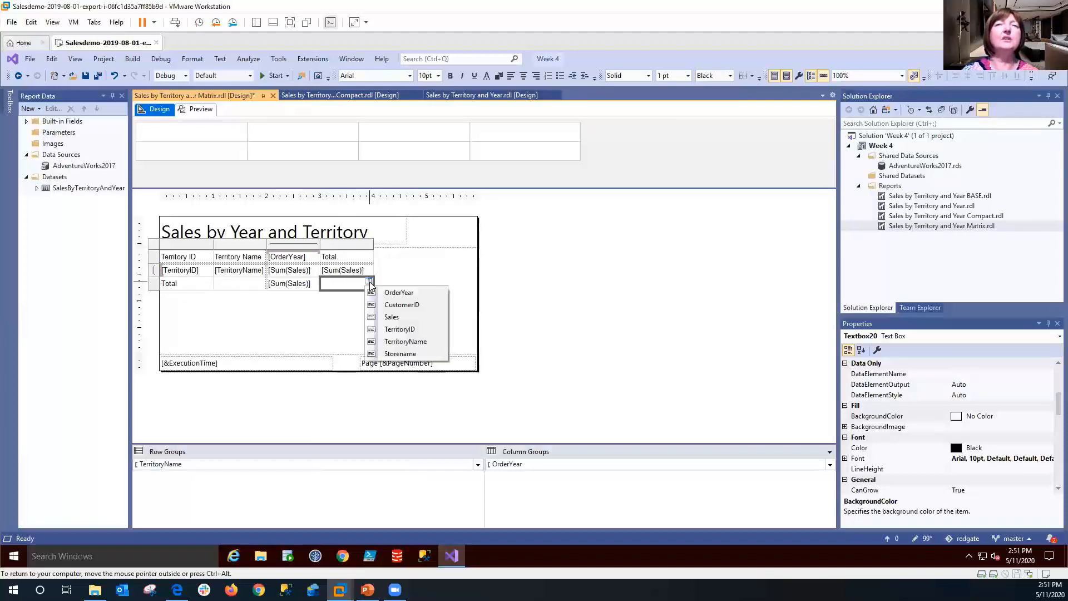
pyautogui.click(388, 318)
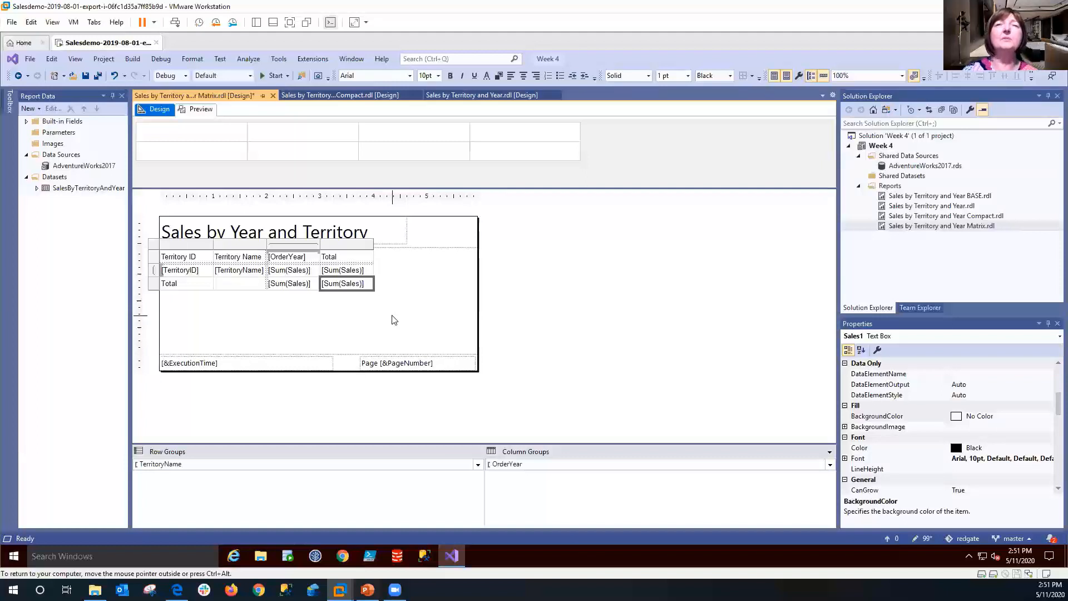
pyautogui.click(393, 319)
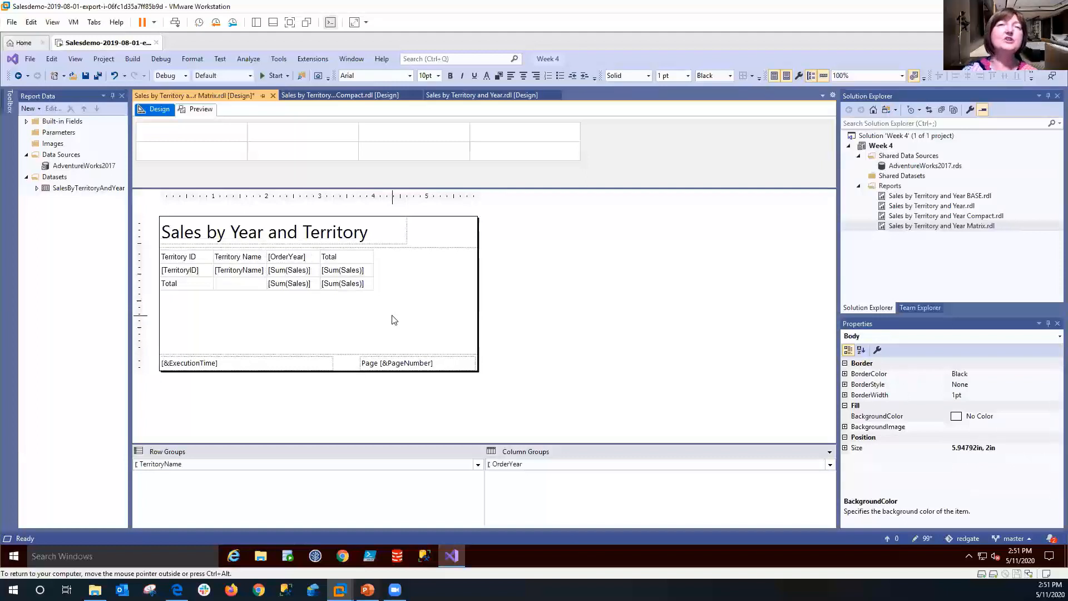
pyautogui.click(202, 110)
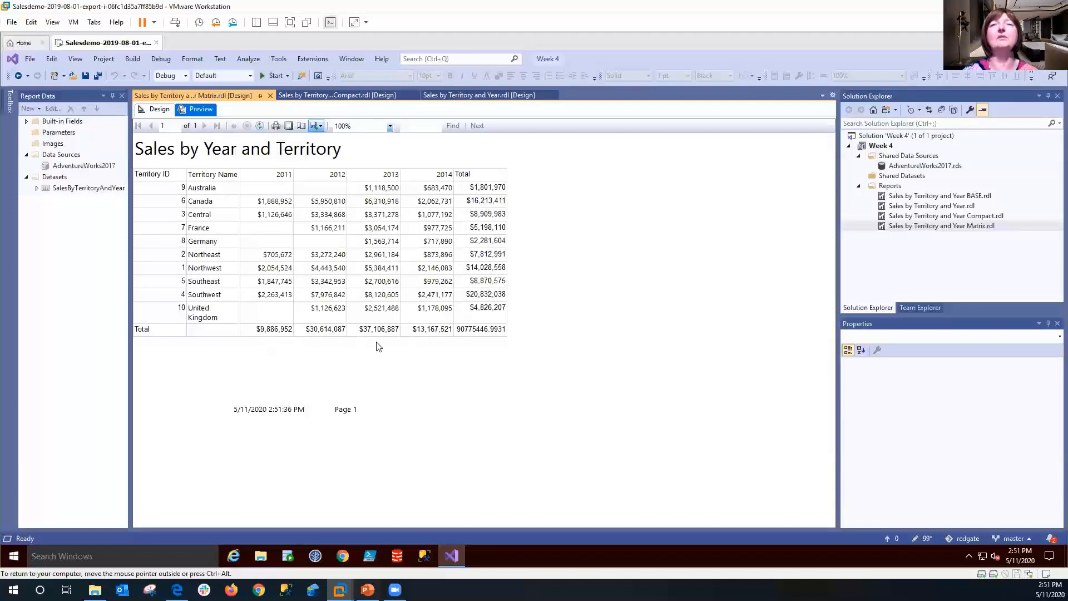
# Format the grand-total Sales cell as currency with 0 decimal places and a 1000 separator
pyautogui.click(156, 110)
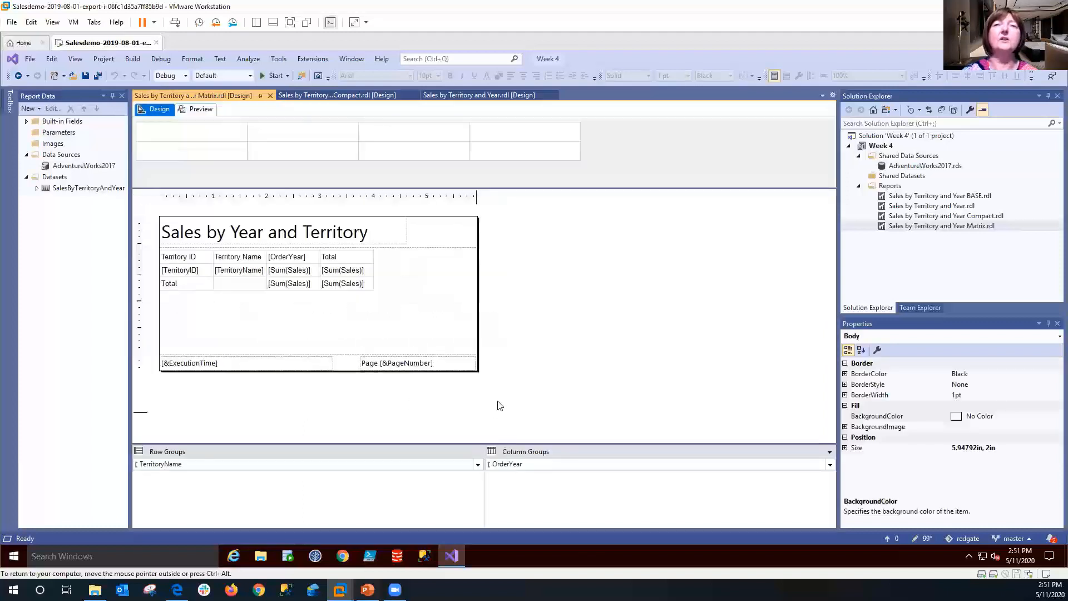
pyautogui.rightClick(364, 284)
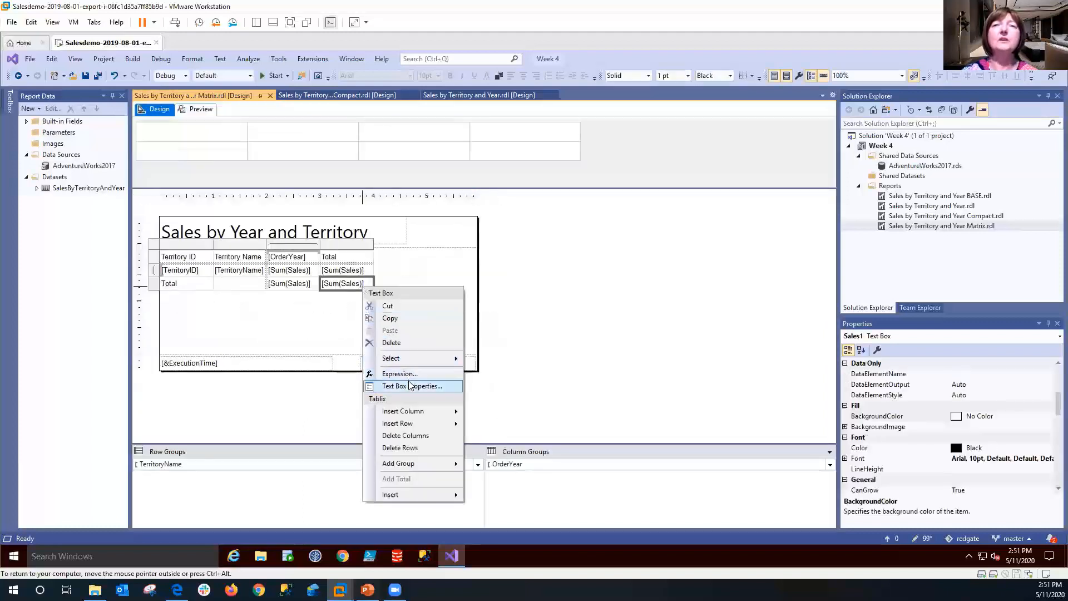
pyautogui.click(411, 386)
pyautogui.click(382, 176)
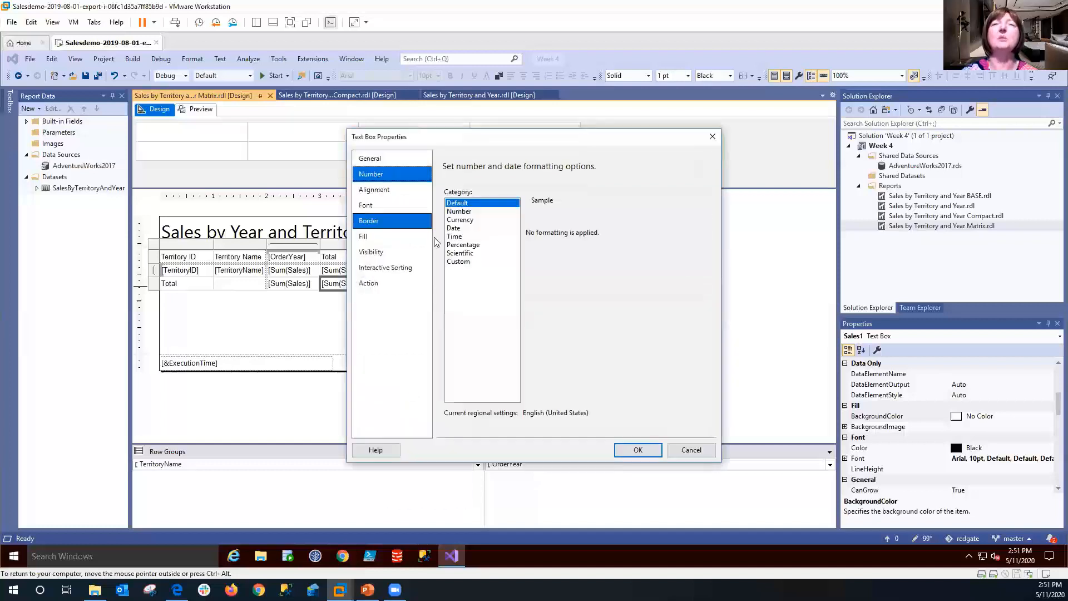
pyautogui.click(461, 220)
pyautogui.click(619, 232)
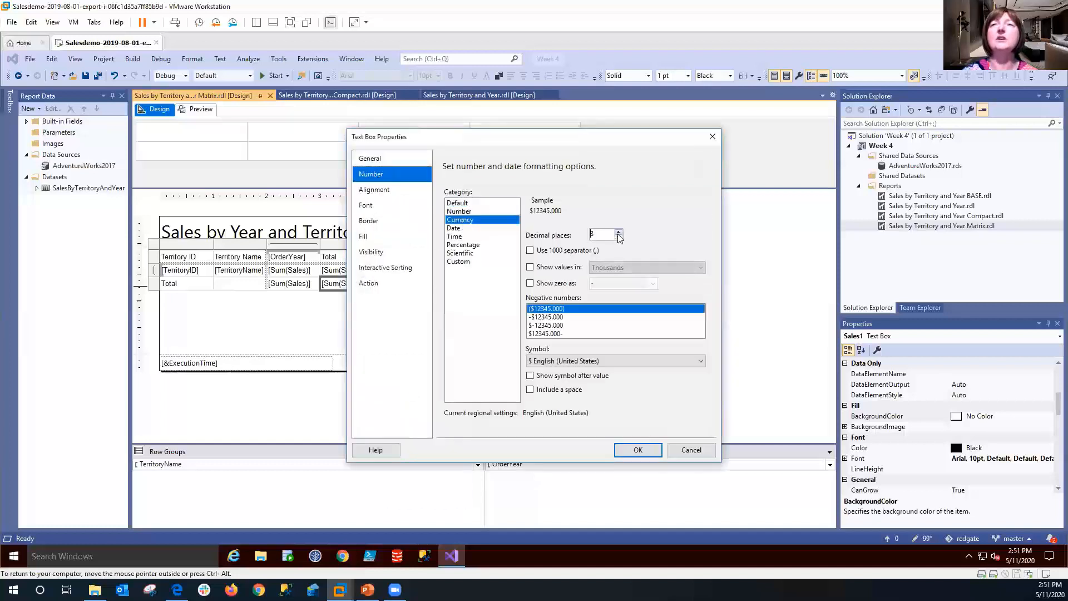
pyautogui.click(618, 238)
pyautogui.click(619, 238)
pyautogui.click(619, 237)
pyautogui.click(619, 238)
pyautogui.click(530, 251)
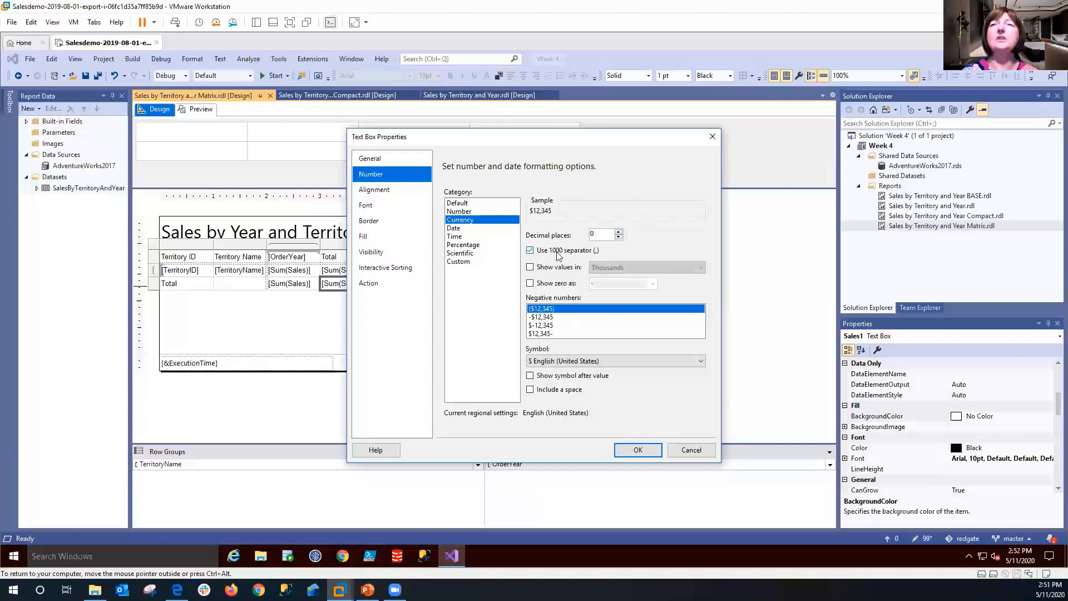
pyautogui.click(638, 450)
# Make the matrix's Total column, Total row and header row bold, and check the result in the report preview
pyautogui.click(362, 245)
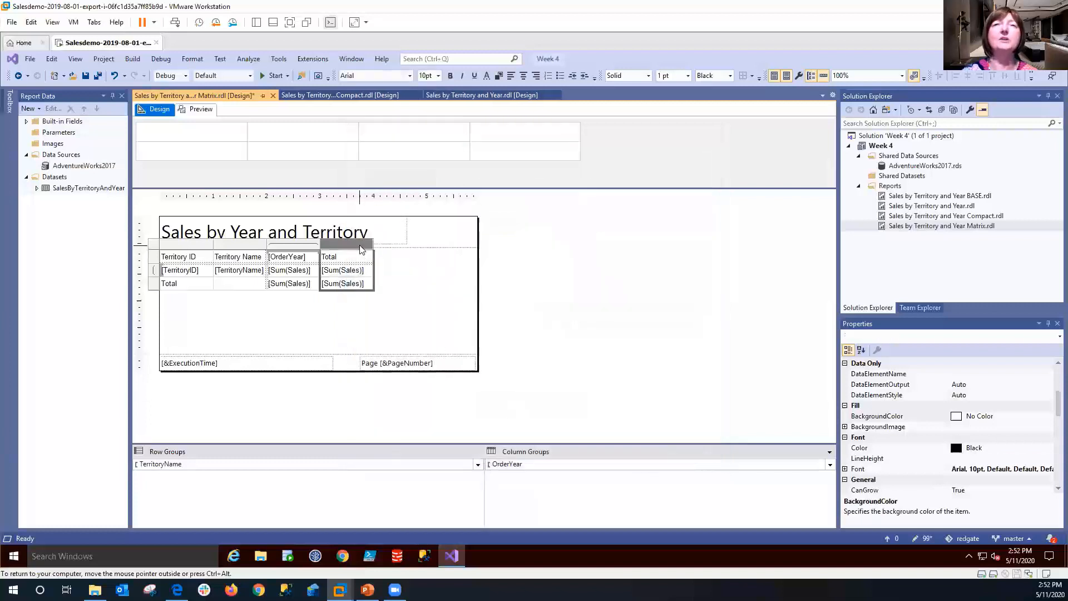
pyautogui.click(451, 76)
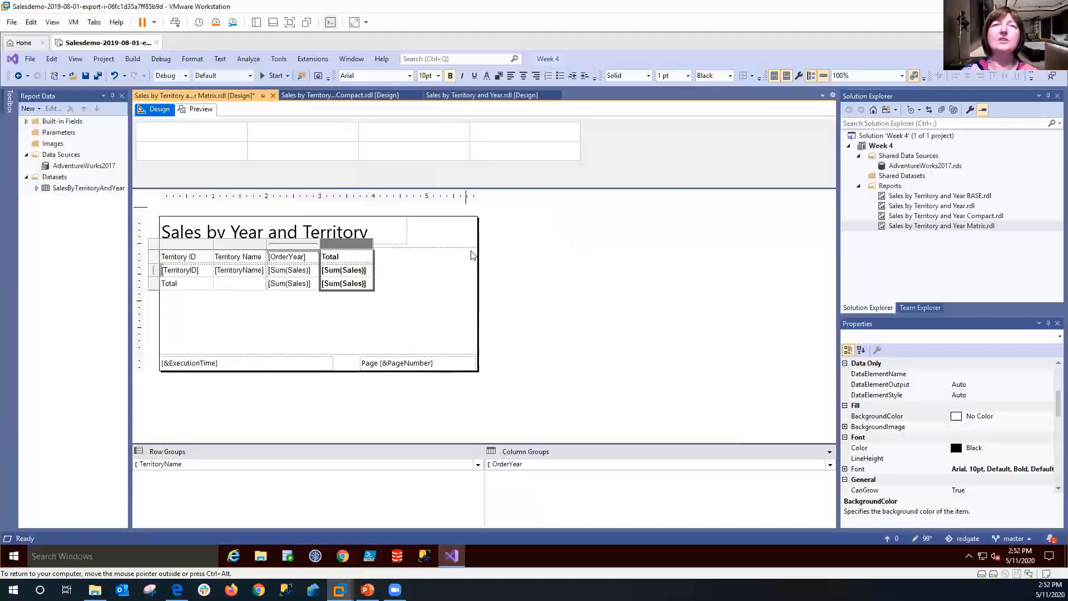
pyautogui.click(153, 283)
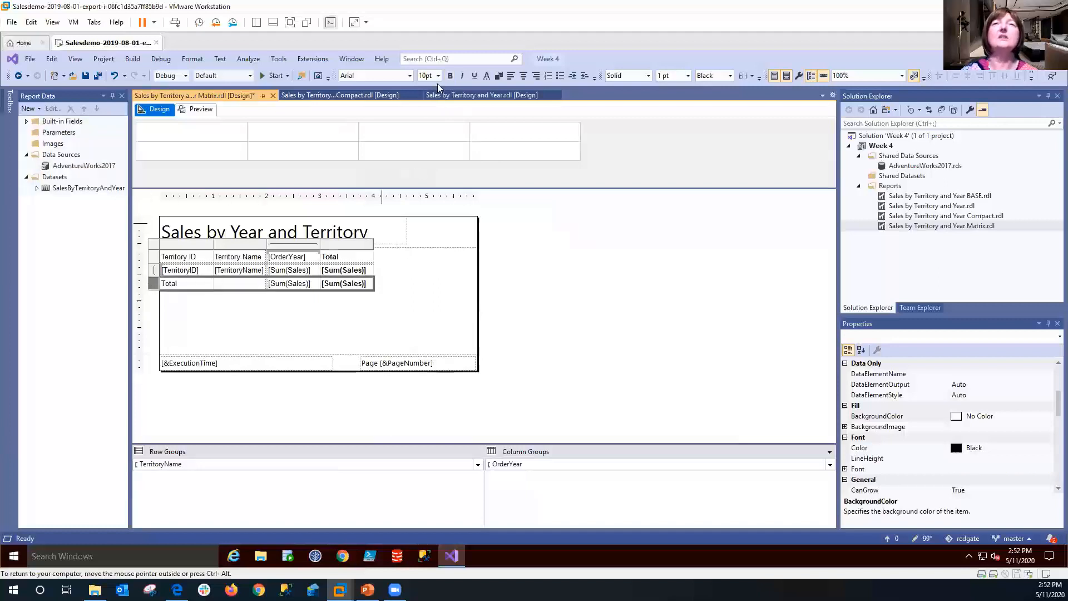
pyautogui.click(450, 75)
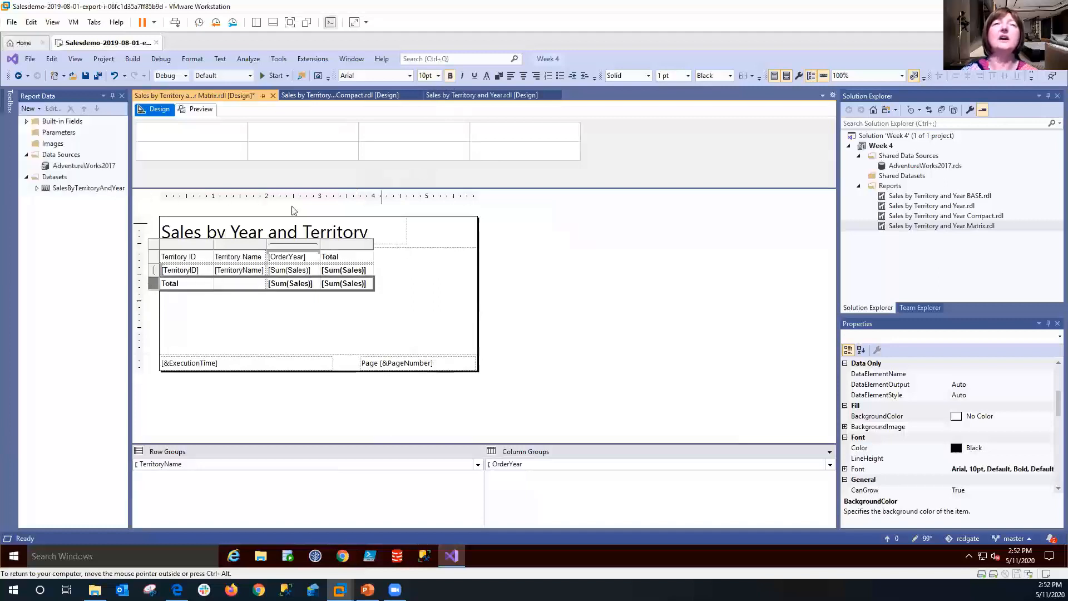
pyautogui.click(153, 257)
pyautogui.click(450, 75)
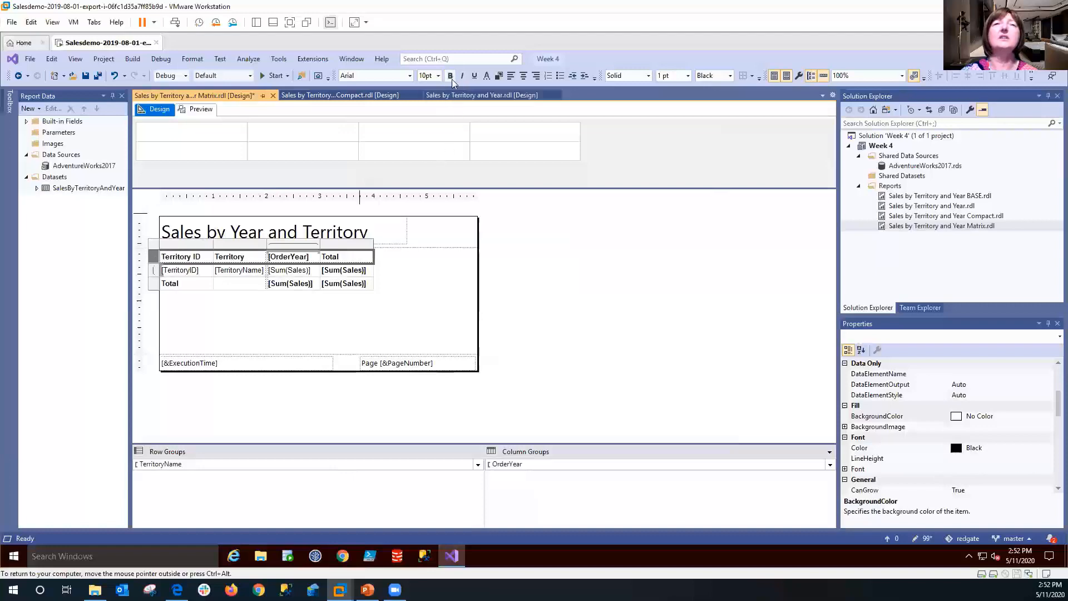
pyautogui.click(192, 110)
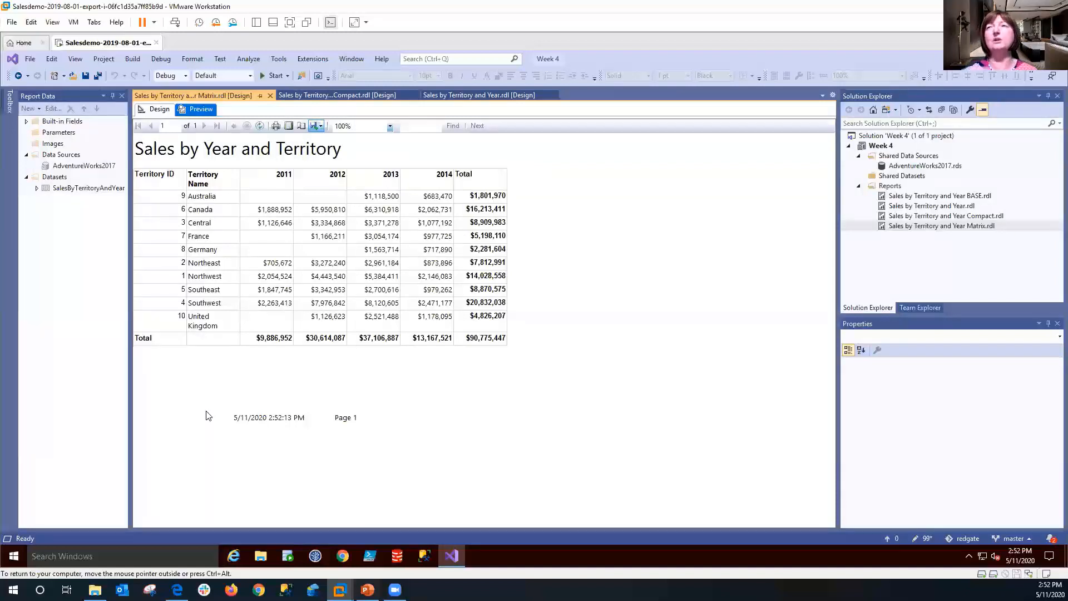
pyautogui.click(152, 109)
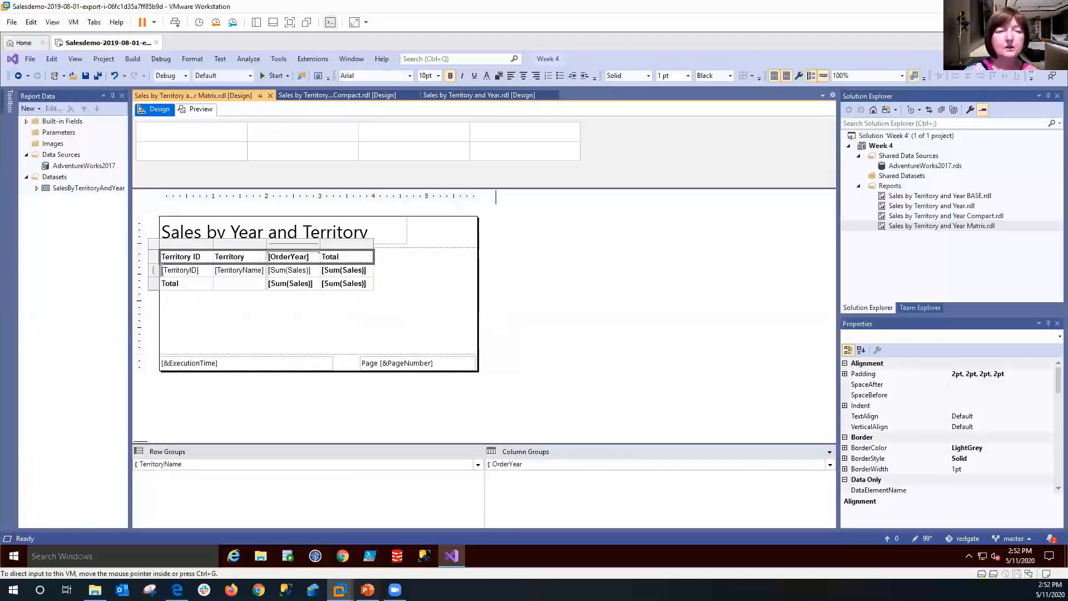